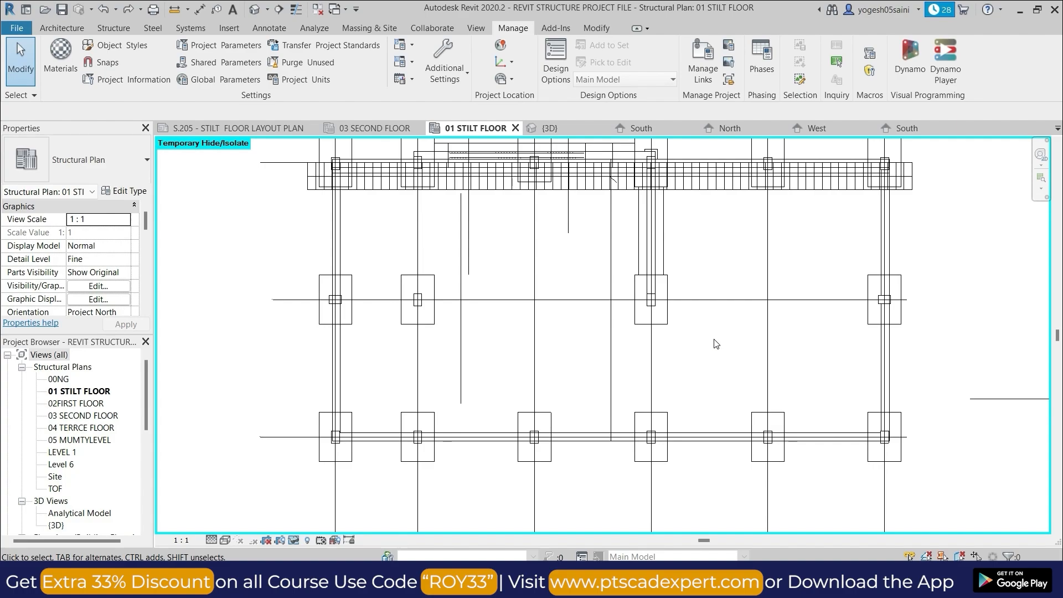
- Examine the column and footing layout in the stilt floor plan, then fit the whole plan in view
scroll(676, 357, up, 3)
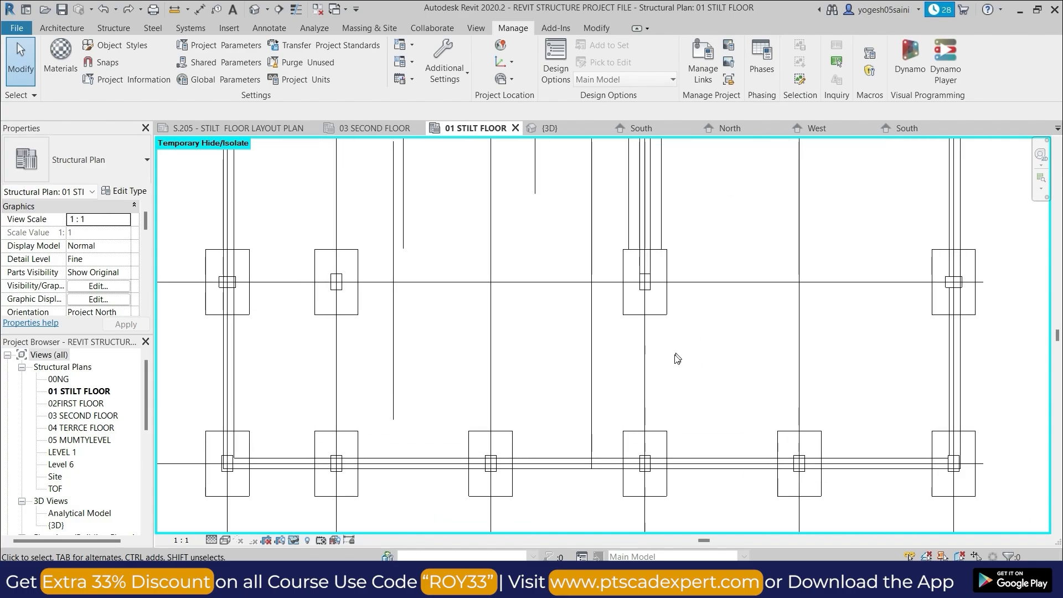
scroll(709, 443, up, 1)
scroll(701, 402, up, 1)
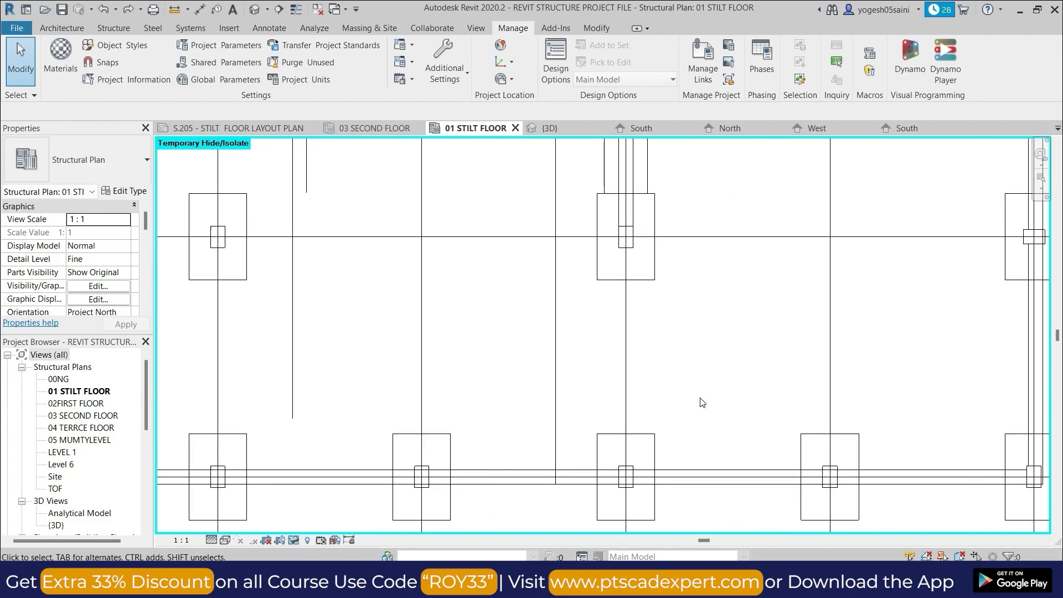
scroll(706, 397, up, 2)
right_click(707, 394)
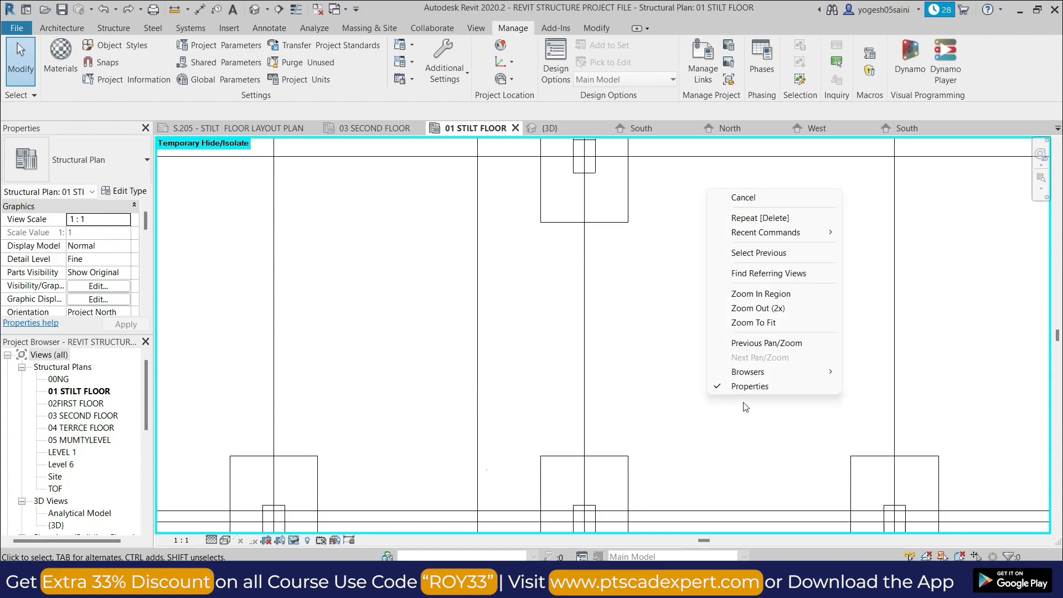
click(752, 324)
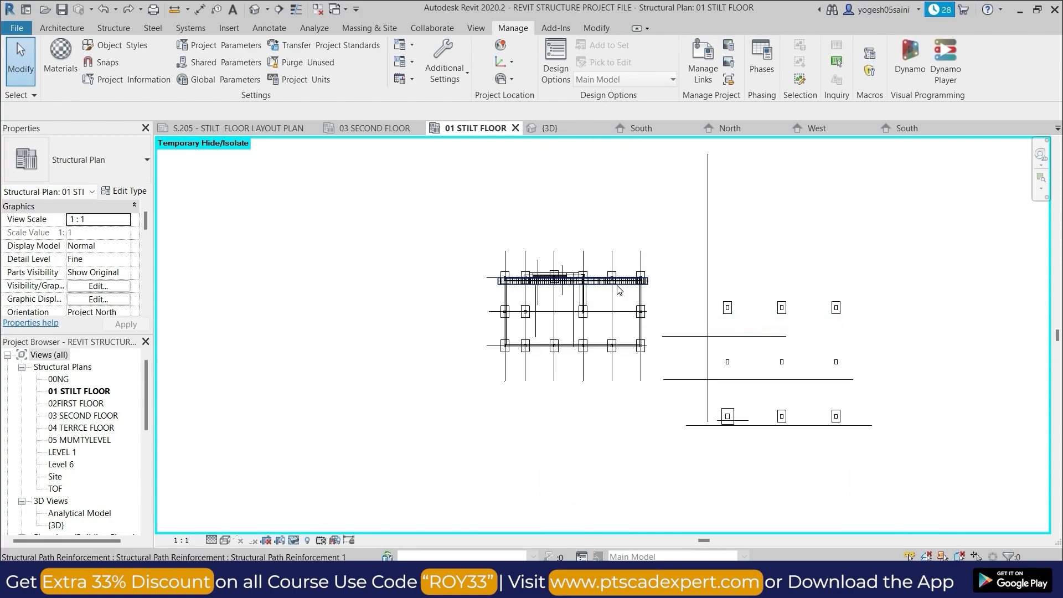
scroll(613, 298, up, 2)
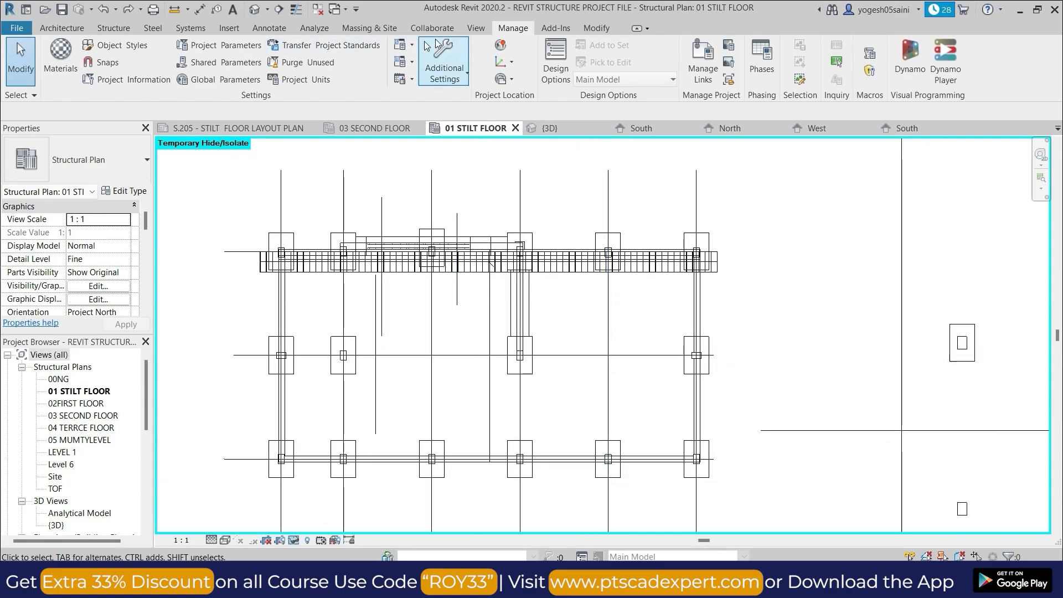
- Draw a horizontal section line across the second footing in the middle row, passing just above its column
click(476, 30)
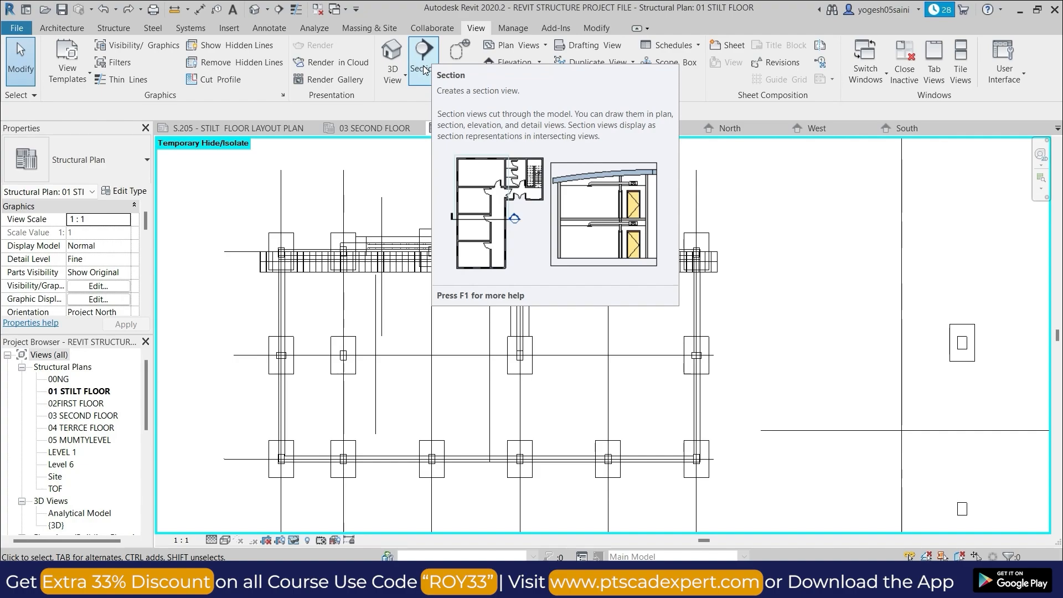
click(423, 67)
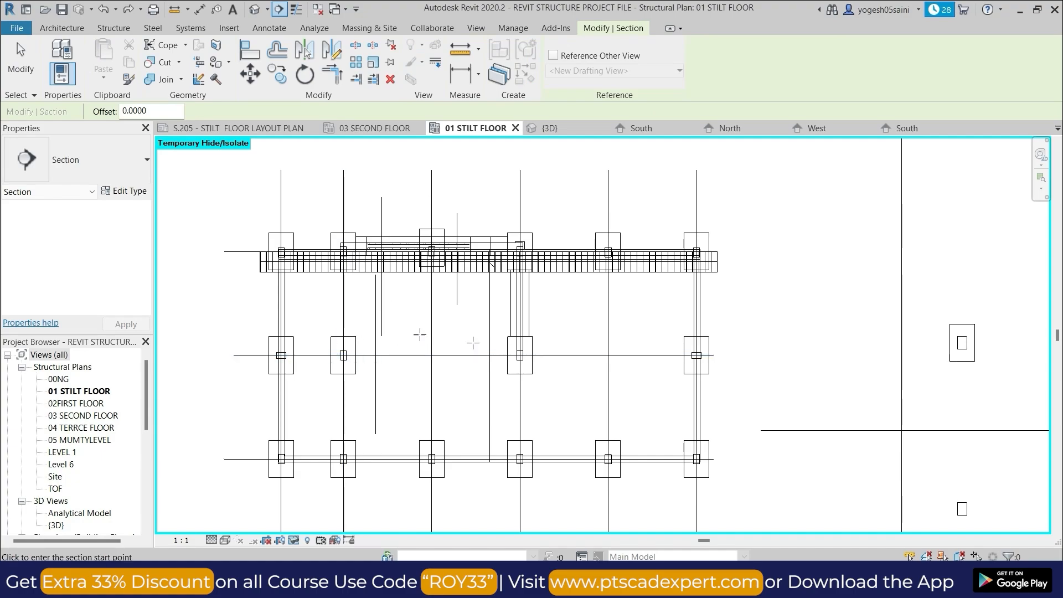
scroll(354, 354, down, 2)
scroll(343, 357, up, 3)
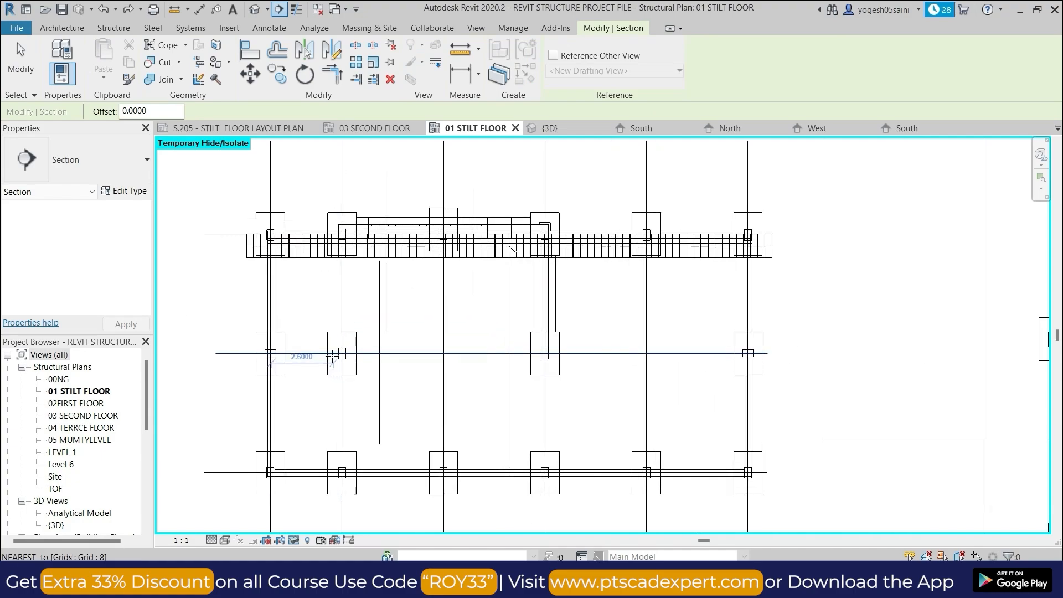
scroll(333, 355, down, 2)
scroll(360, 346, up, 5)
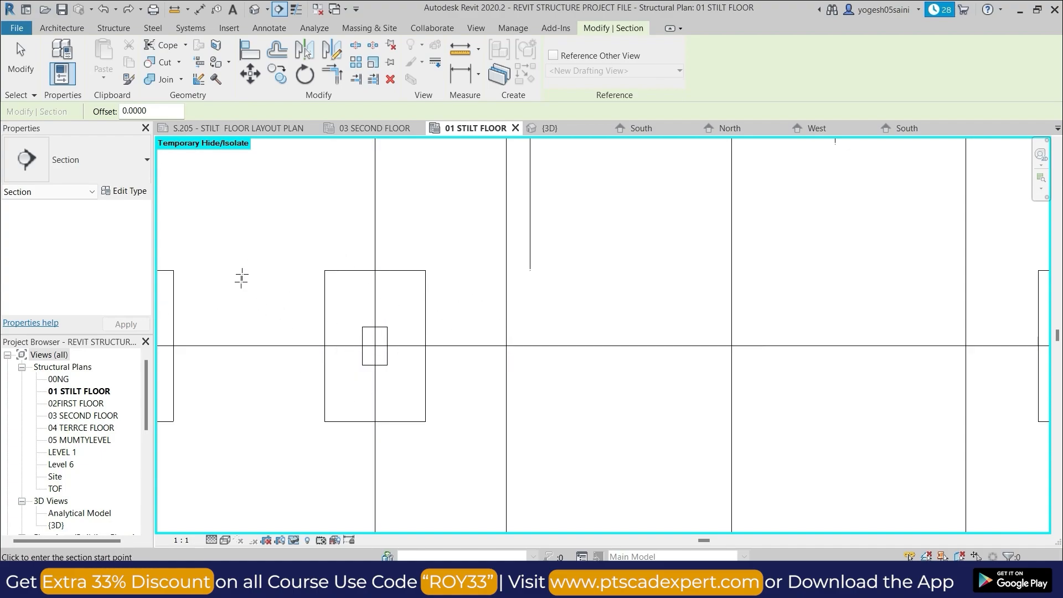
click(266, 307)
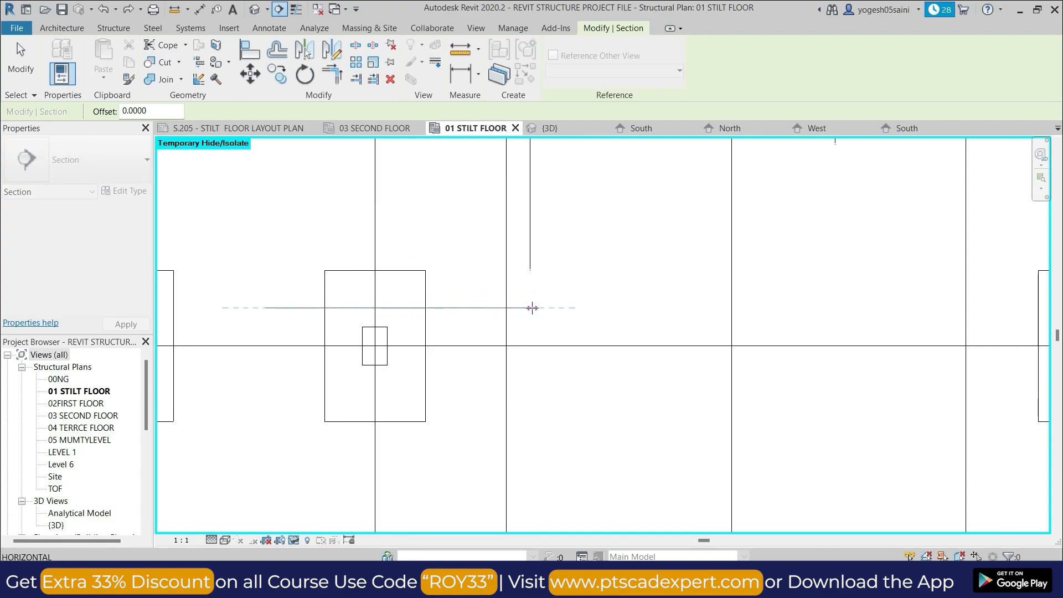
click(532, 308)
key(Escape)
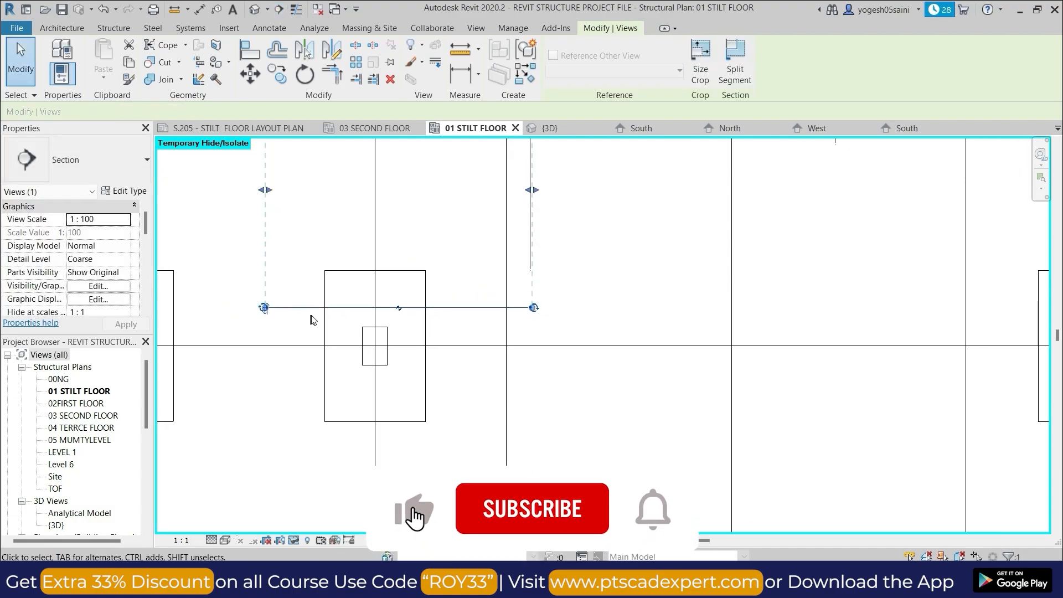
- Flip the new section's viewing direction so that it looks down the plan toward the footing's column
scroll(307, 320, up, 5)
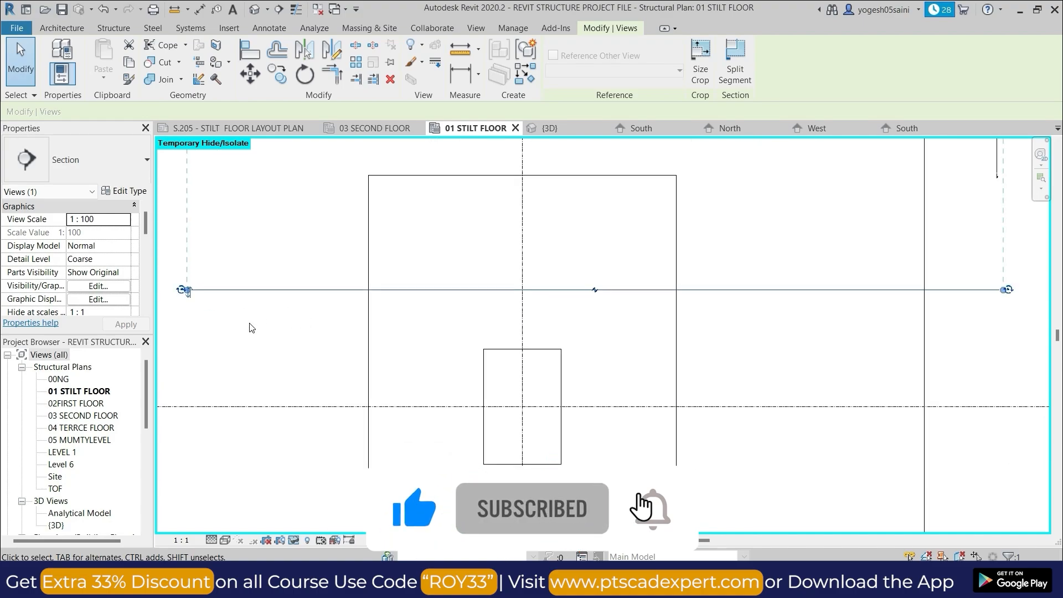
middle_drag(257, 328, 342, 345)
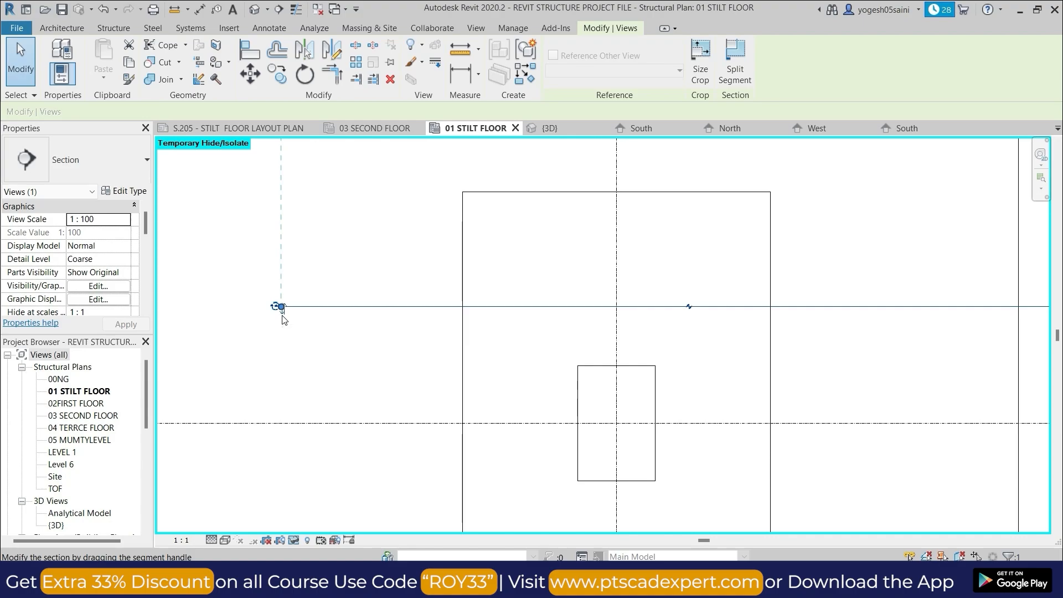
scroll(282, 319, up, 3)
scroll(282, 319, up, 2)
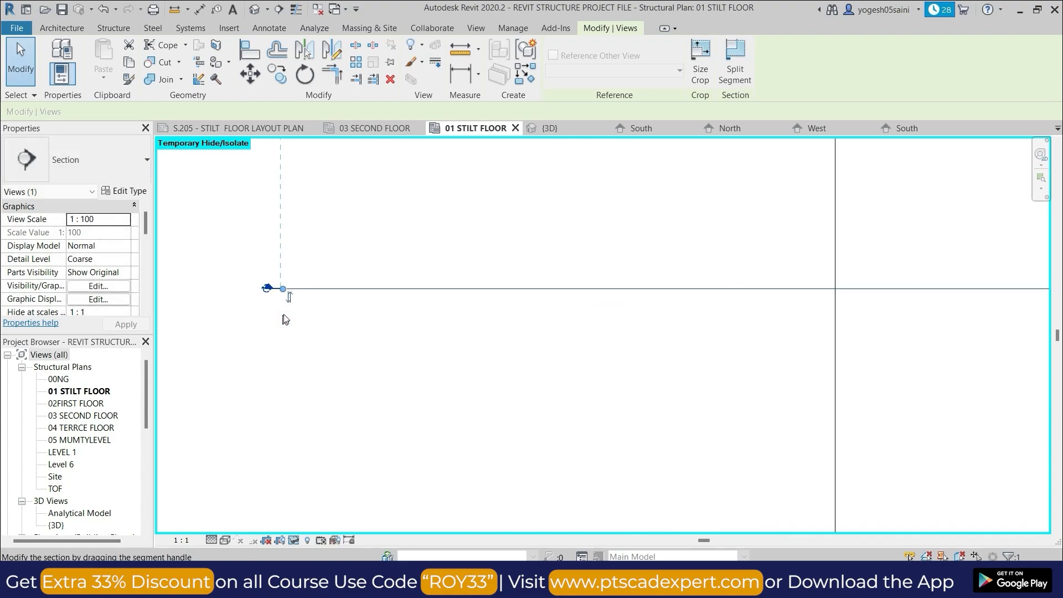
scroll(353, 349, up, 2)
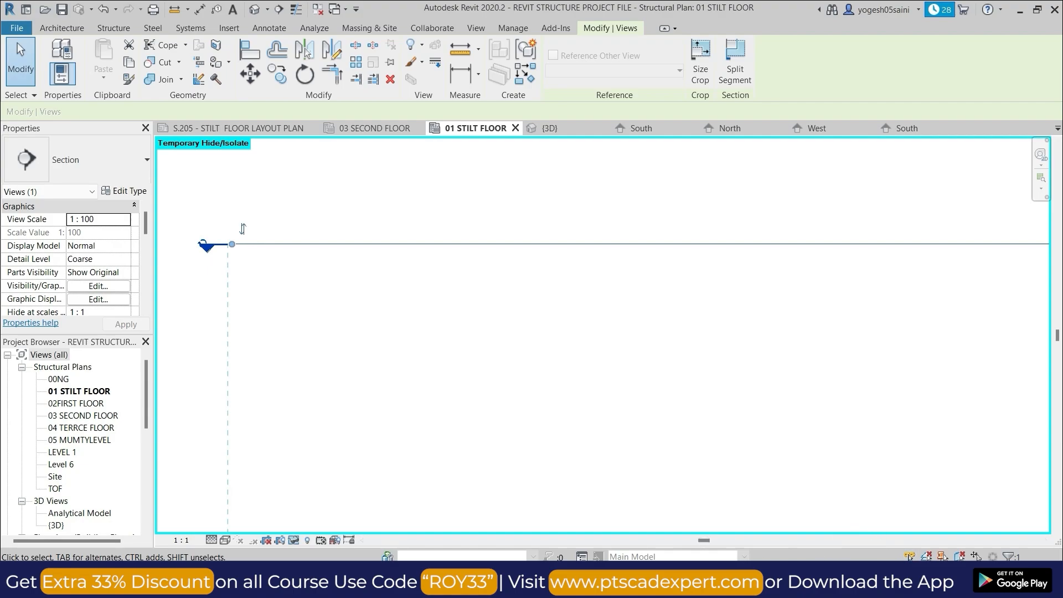
click(837, 584)
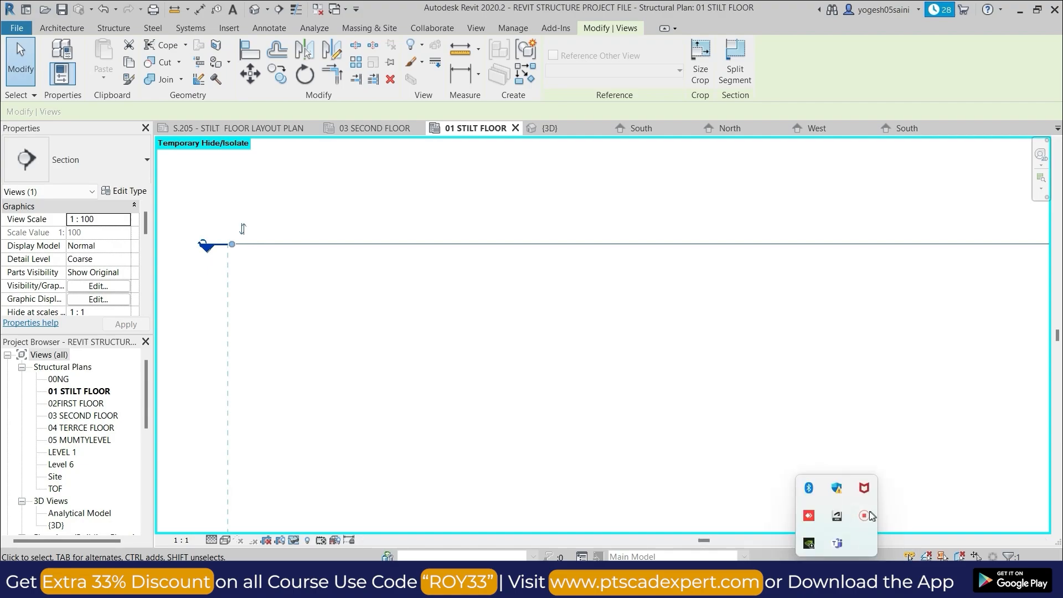
right_click(860, 518)
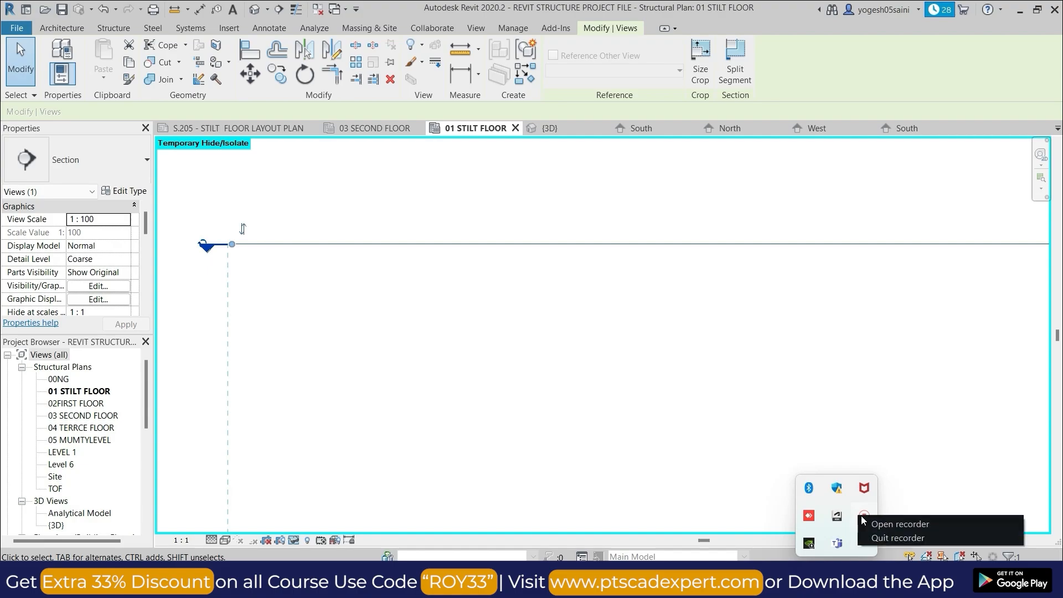
click(873, 524)
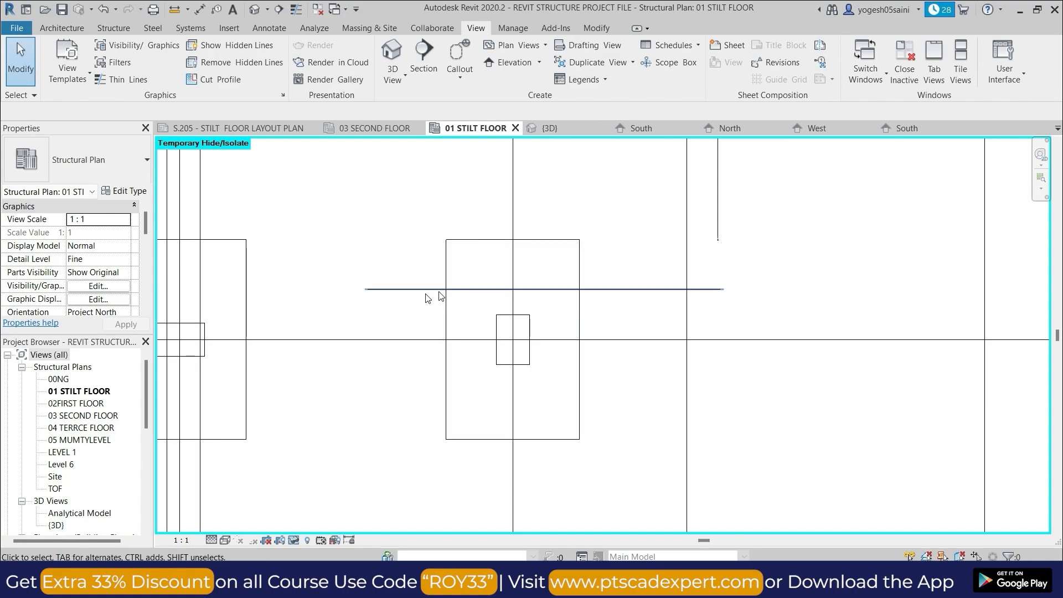
- Adjust the section's view depth so its far boundary lines up with the footing's lower edge in plan
click(407, 298)
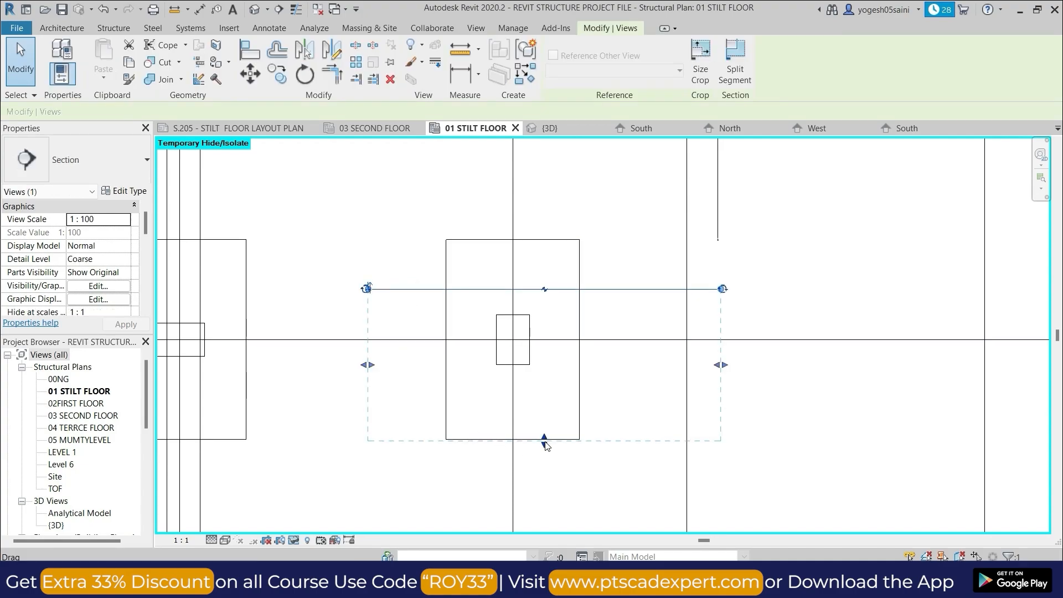
mouse_move(544, 444)
mouse_down()
mouse_move(543, 491)
mouse_move(543, 447)
mouse_up()
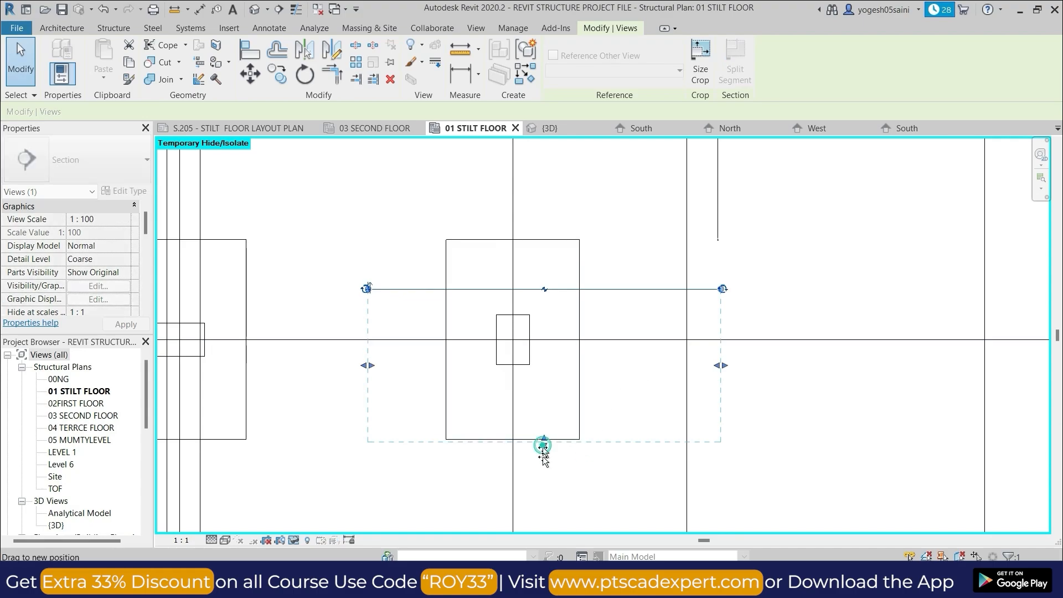
drag(544, 447, 544, 508)
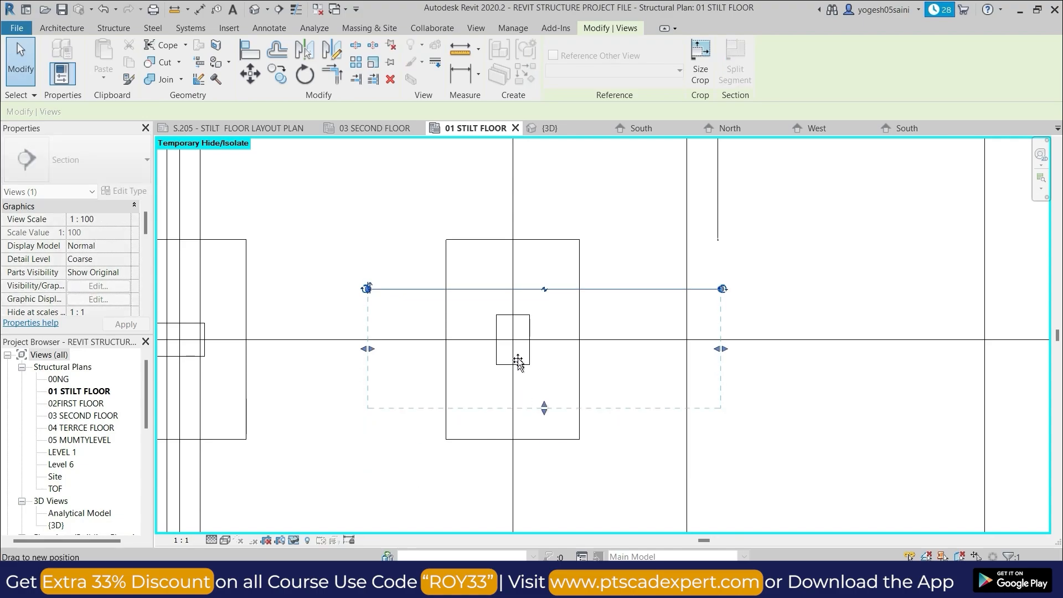
drag(544, 508, 552, 448)
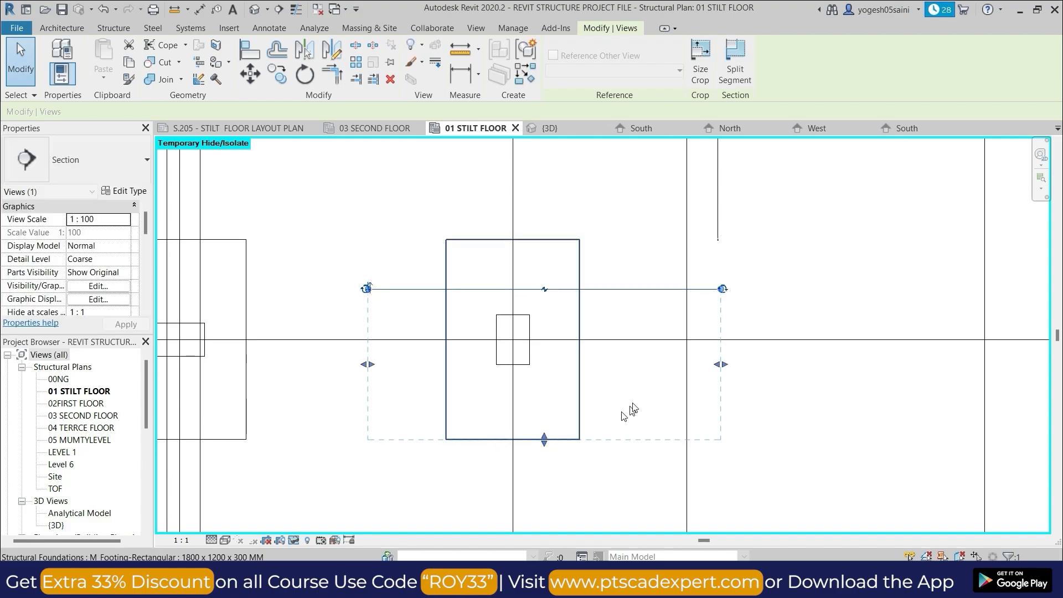
- Open the section view cut through the footing and bring the footing area into focus
right_click(619, 392)
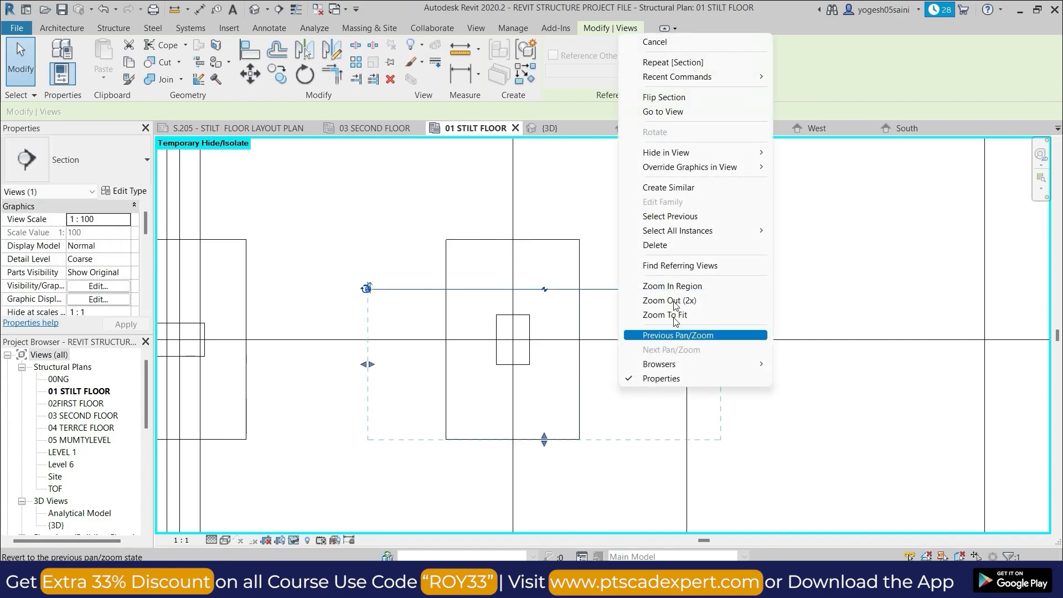
click(679, 113)
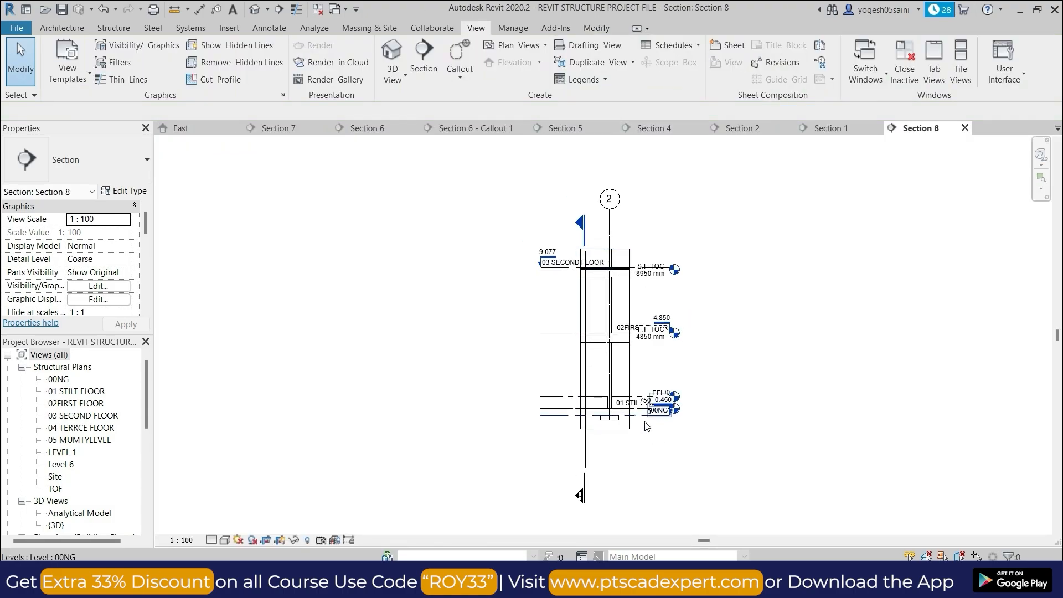
scroll(642, 428, up, 5)
middle_drag(631, 444, 679, 443)
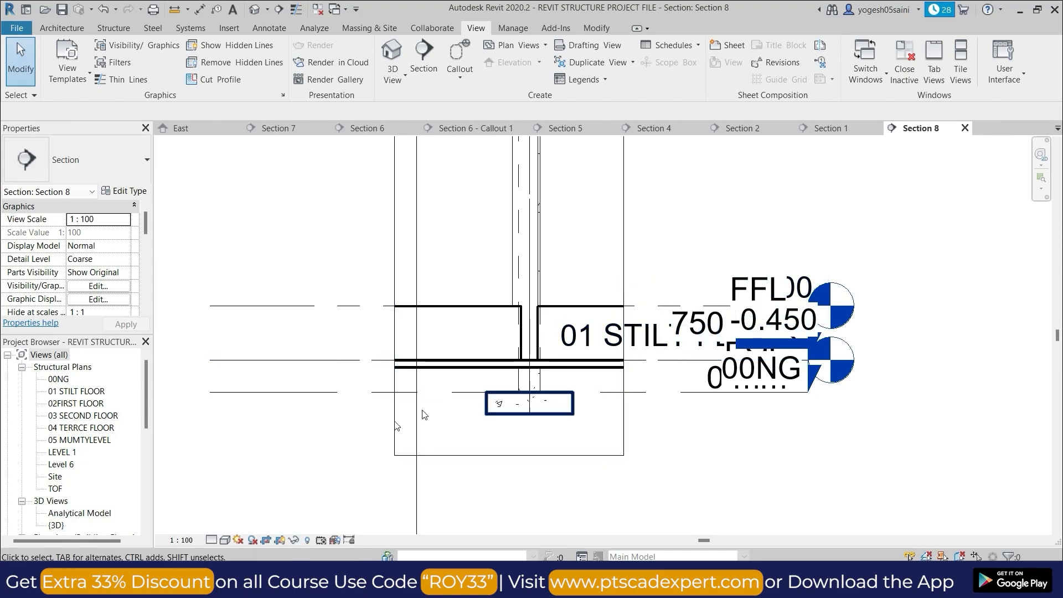
- Set the section view's scale to 1:20 and its detail level to Fine
click(183, 541)
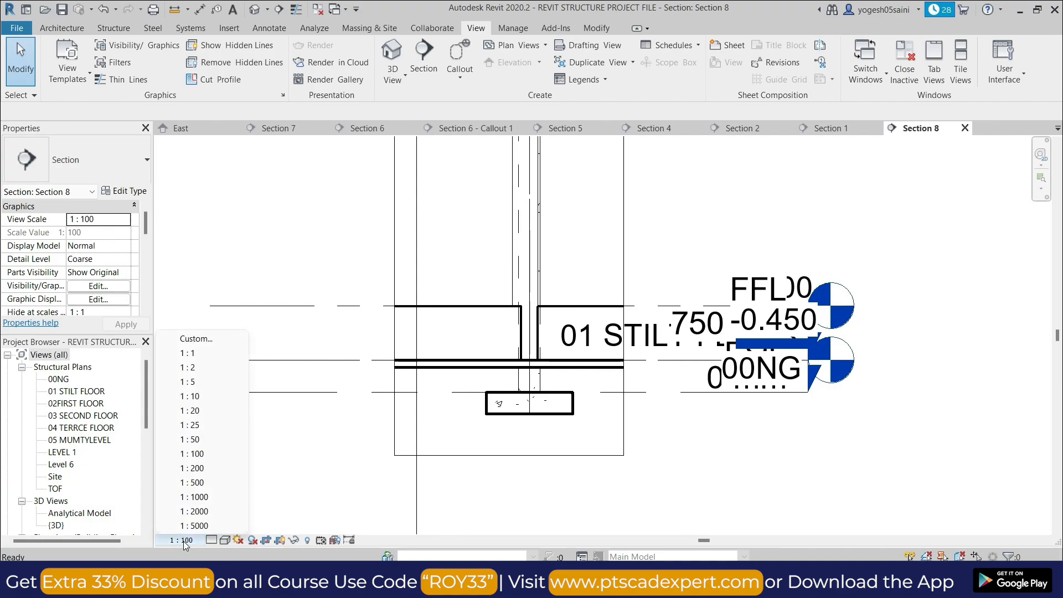
click(194, 415)
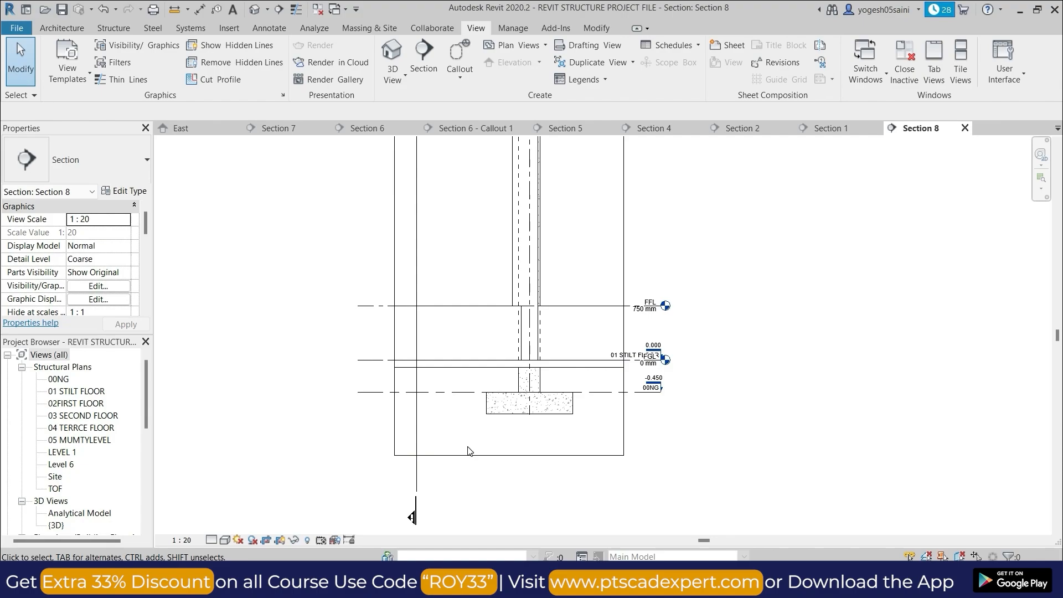
click(212, 541)
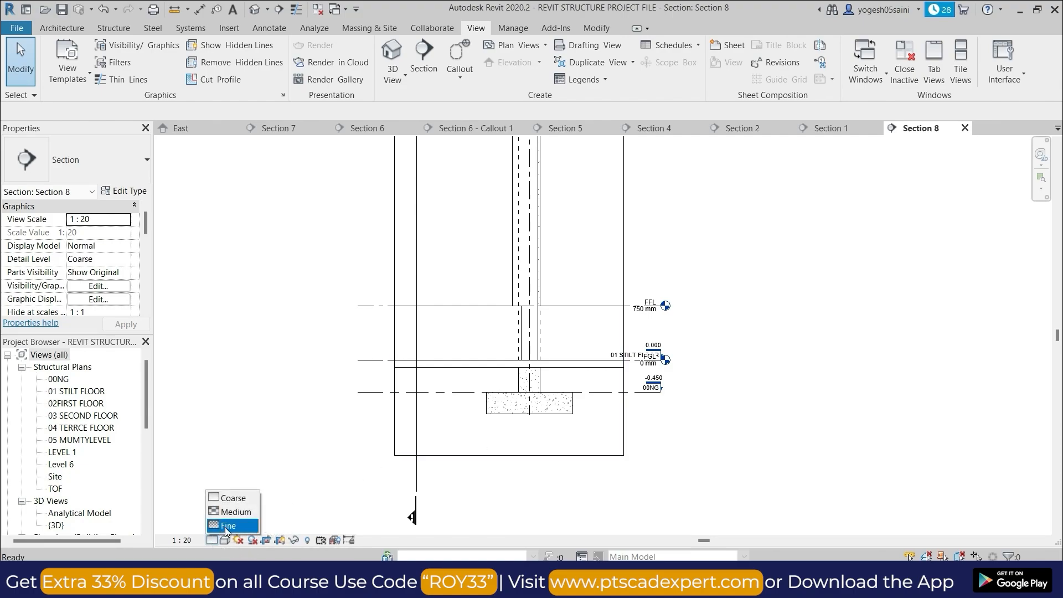
click(224, 527)
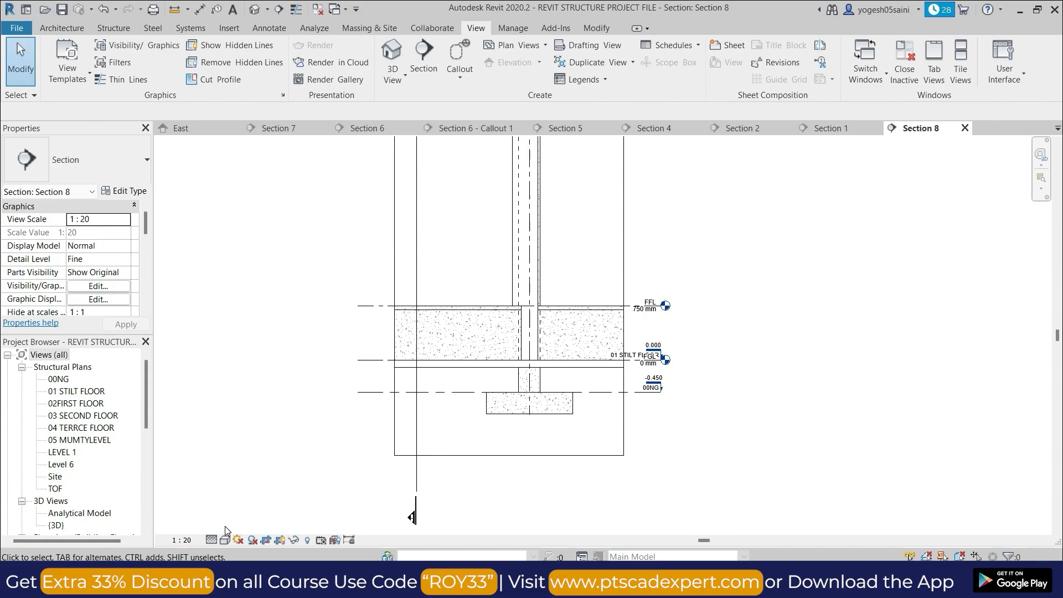
- Lower the upper edge of the section's crop region to just below the FFL level, keeping the footing inside
middle_drag(697, 298, 701, 312)
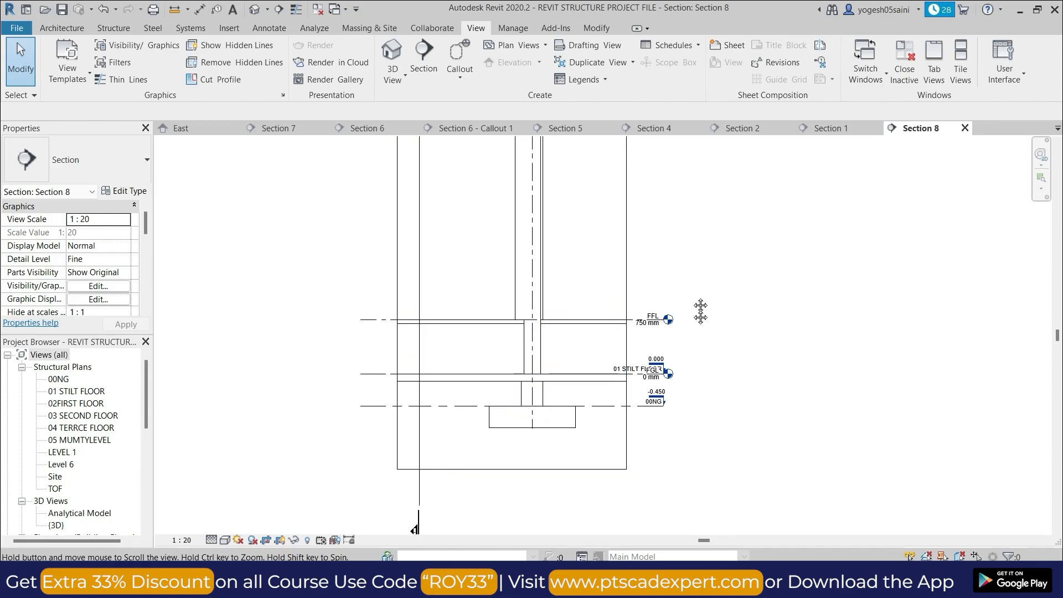
scroll(678, 351, down, 4)
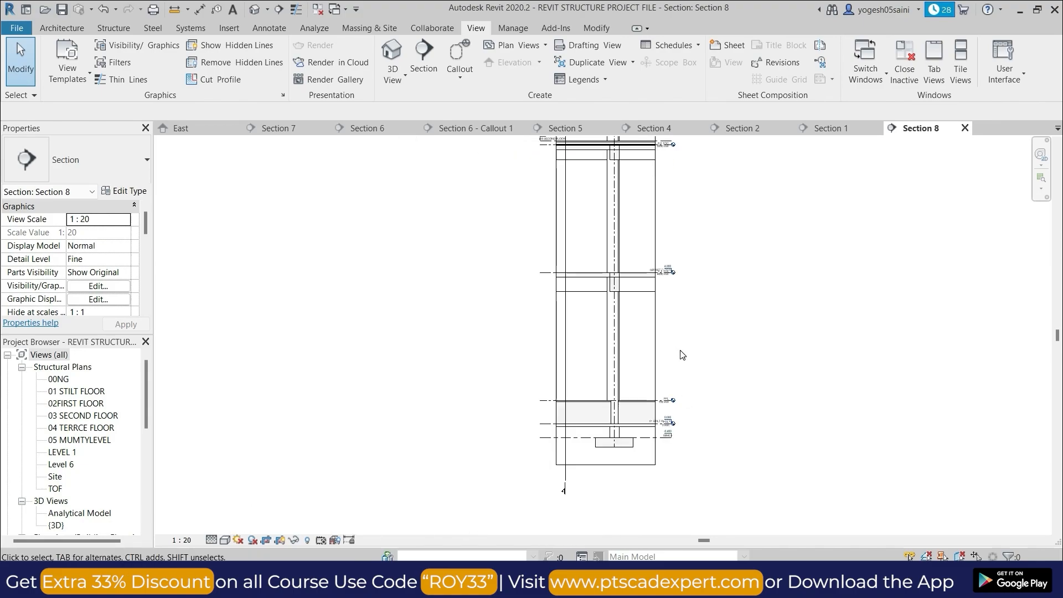
middle_drag(688, 355, 637, 408)
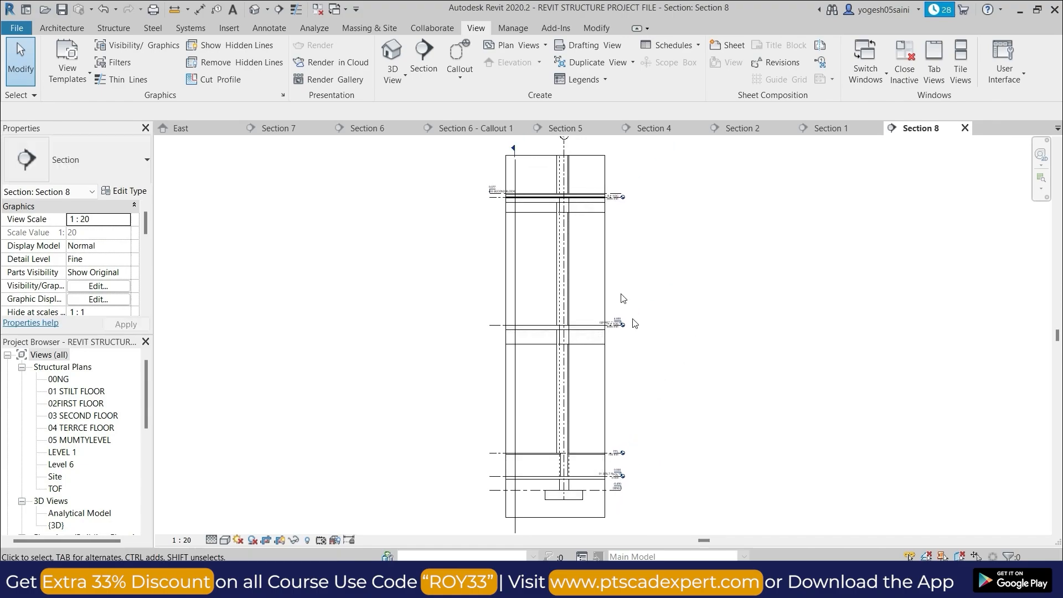
click(580, 157)
drag(556, 158, 547, 458)
middle_drag(660, 456, 675, 334)
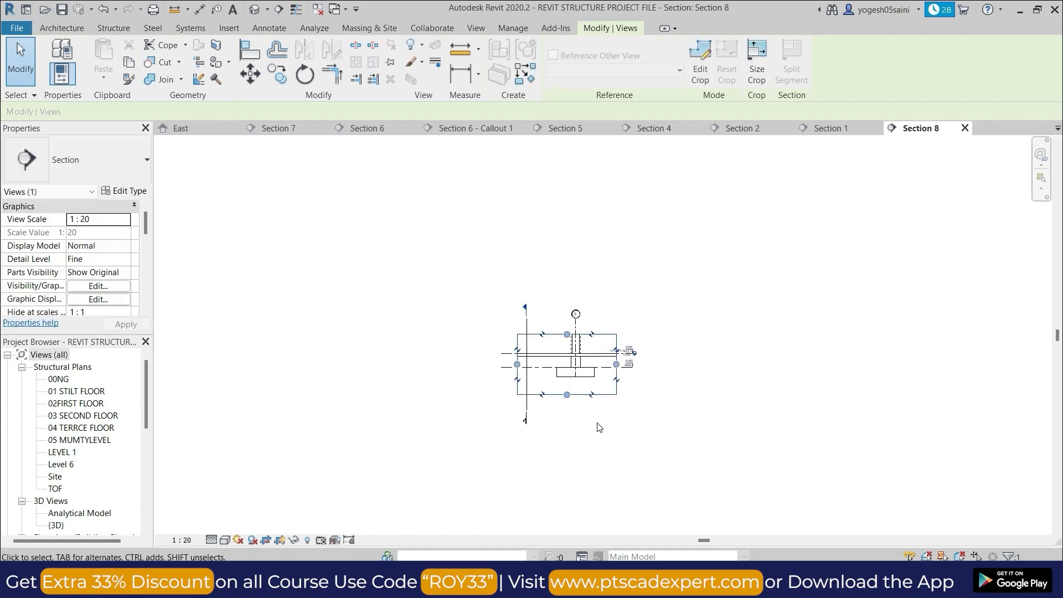
scroll(596, 420, up, 2)
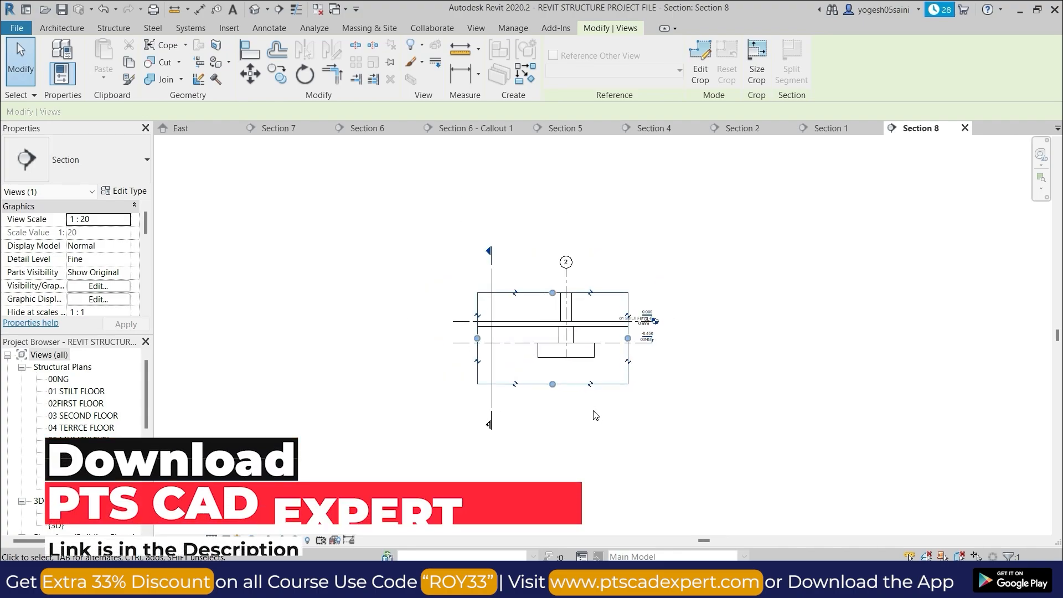
scroll(595, 416, up, 3)
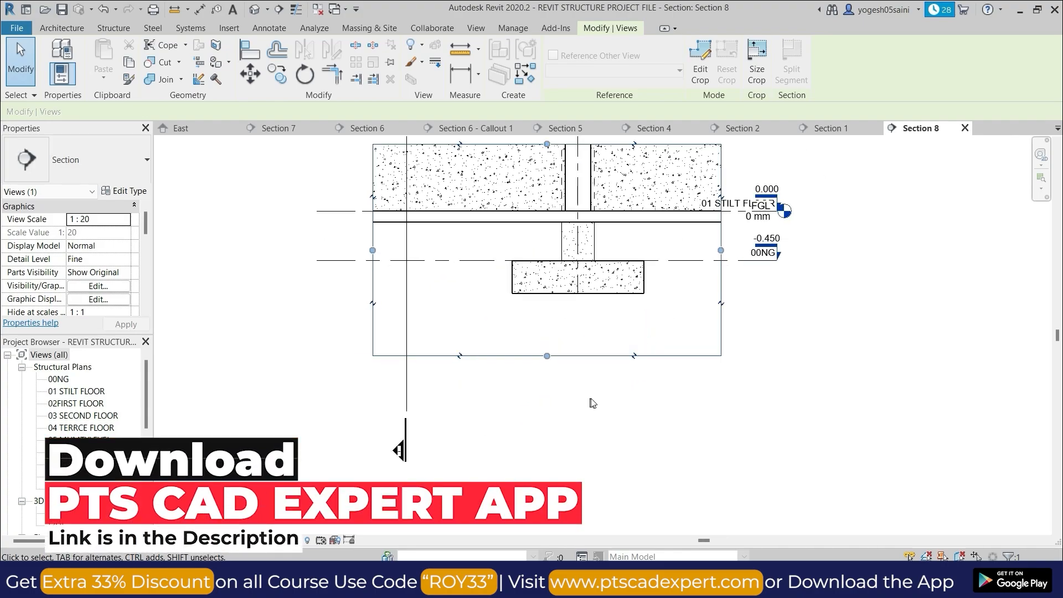
- Widen the section's crop region slightly outward on both sides of the footing
middle_drag(593, 403, 586, 440)
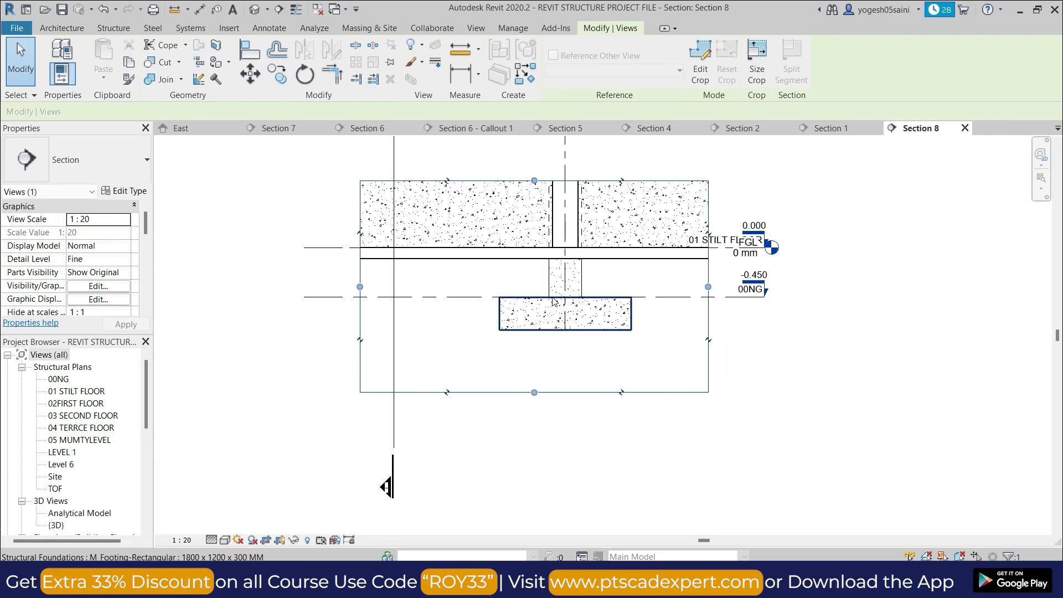
drag(360, 287, 345, 286)
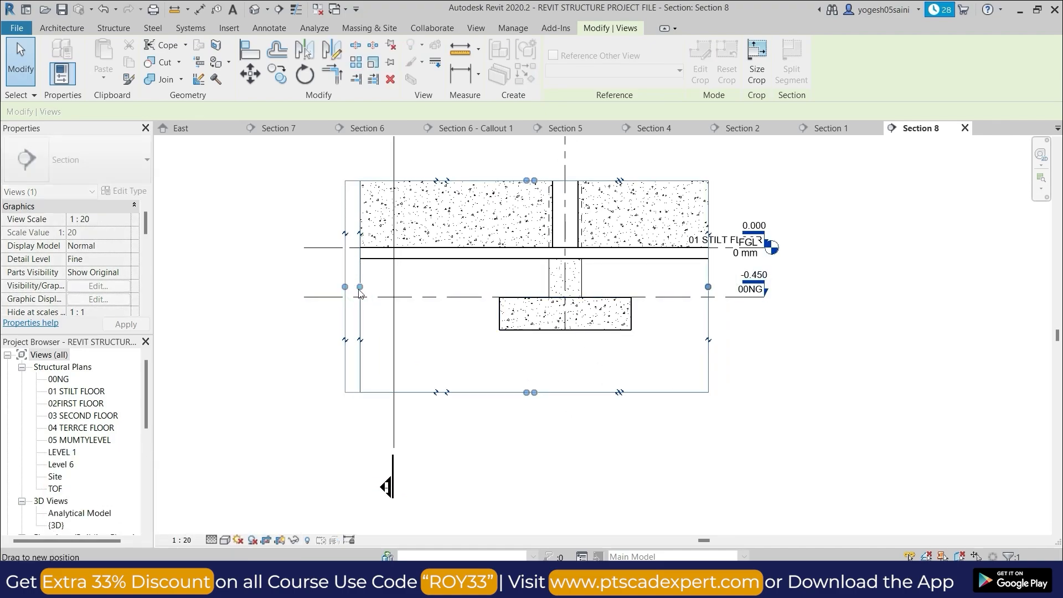
drag(707, 287, 723, 286)
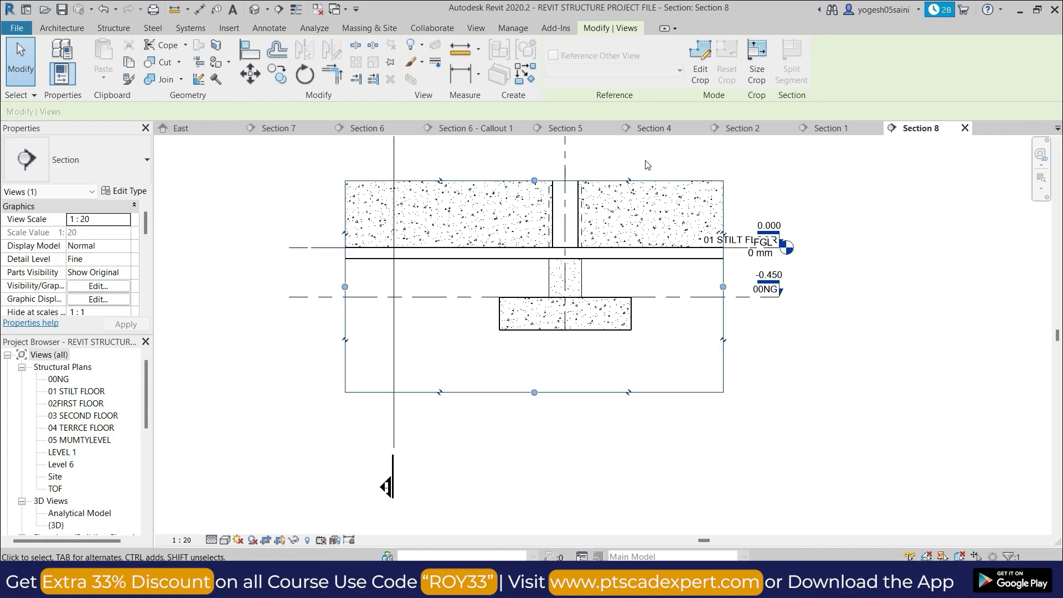
- Turn off the crop region's visibility for the section view while keeping the view cropped
scroll(664, 175, up, 1)
middle_drag(669, 178, 674, 207)
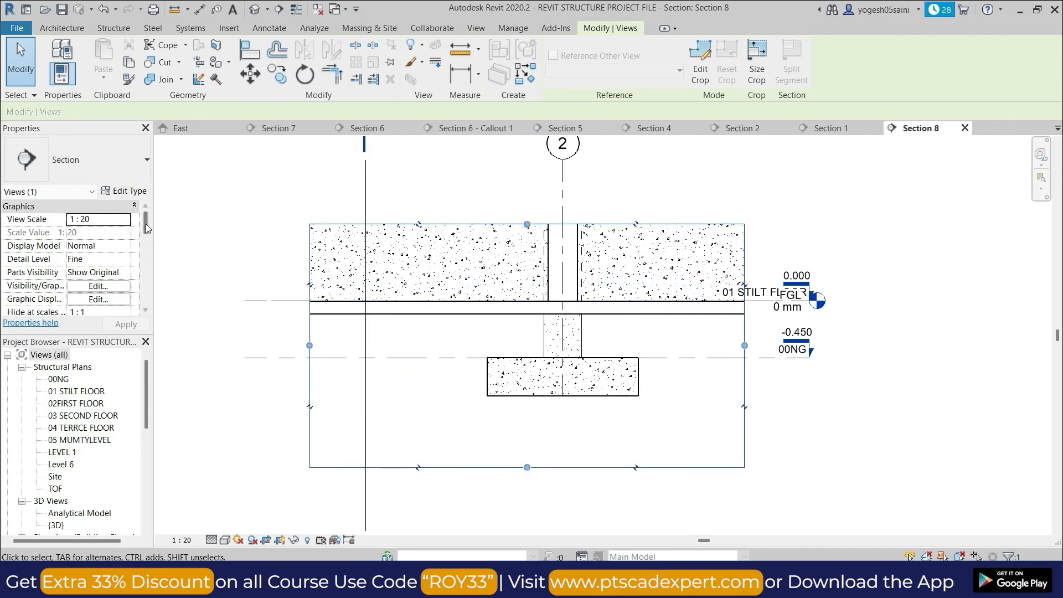
drag(145, 224, 146, 257)
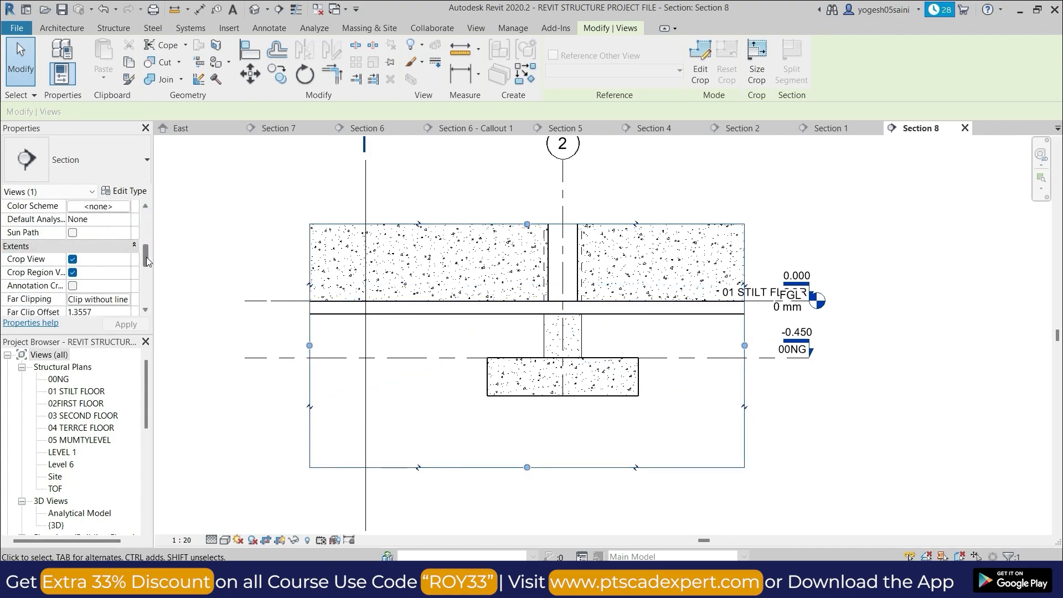
click(73, 274)
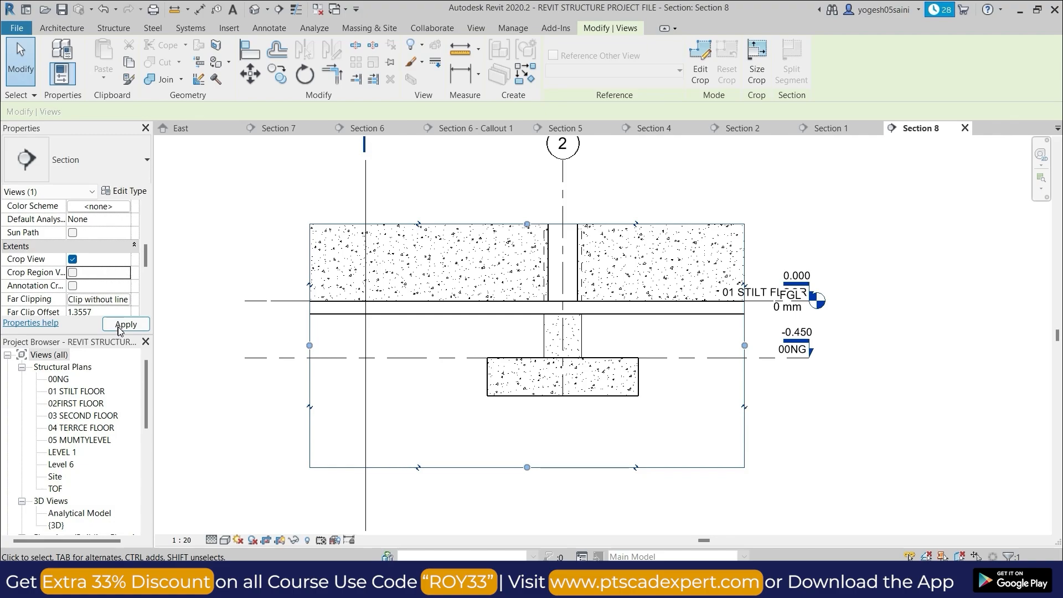
click(118, 327)
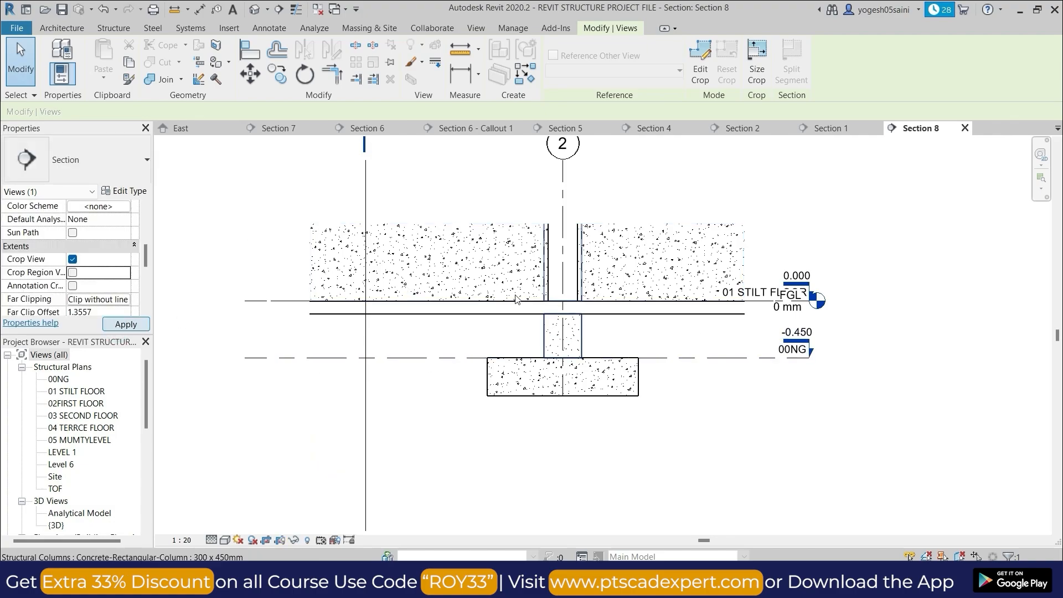
- Hide the whole levels category in the section view, using the 00NG and 01 STILT FLOOR levels
click(700, 357)
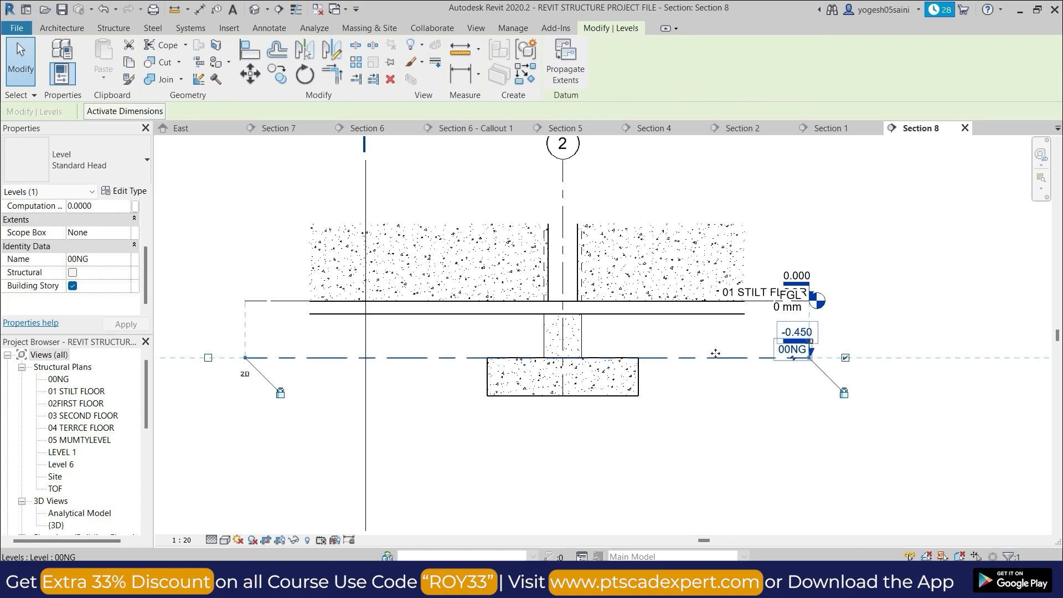
ctrl+click(758, 306)
right_click(770, 303)
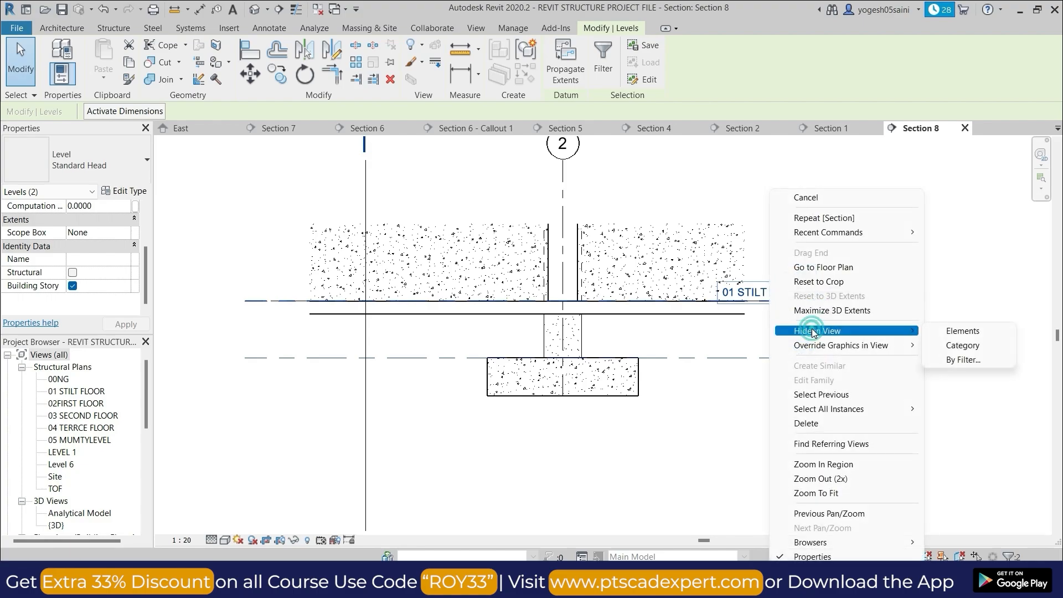
mouse_move(902, 331)
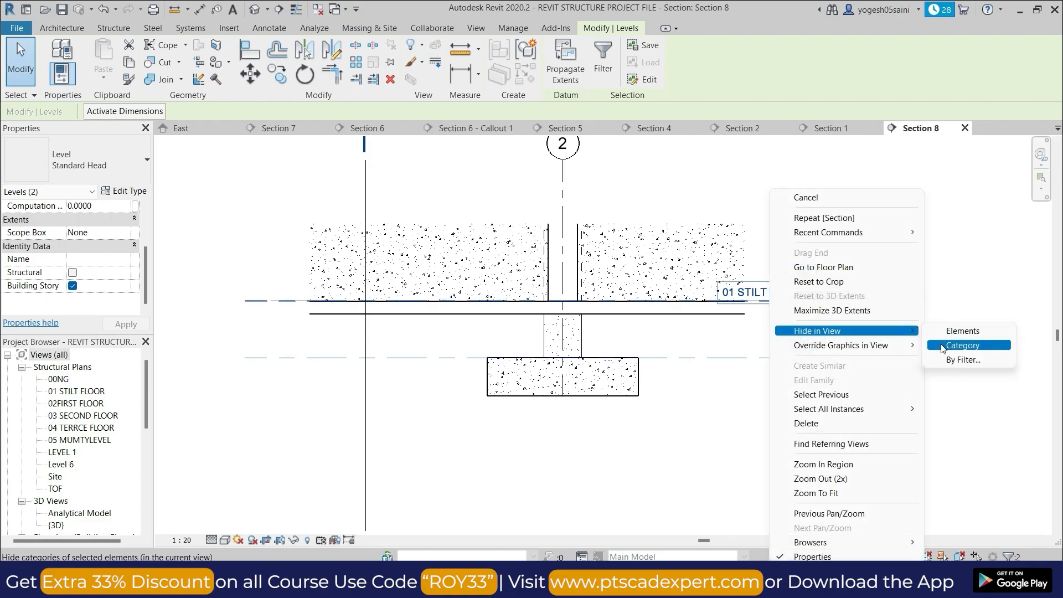
click(966, 347)
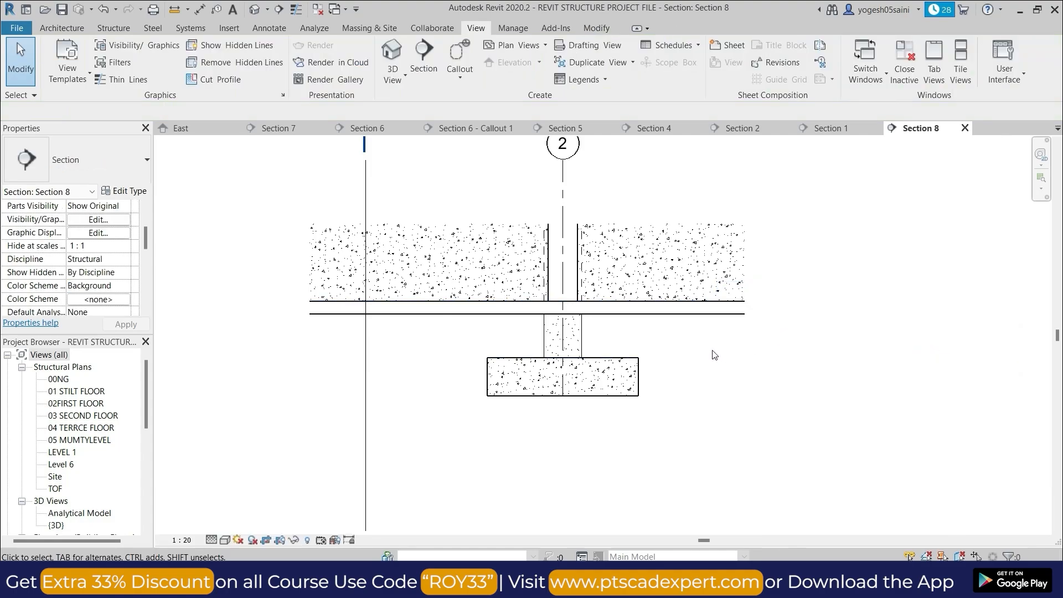
- Hide the whole grids category in the section view, using grid 2 above the column
middle_drag(714, 355, 708, 408)
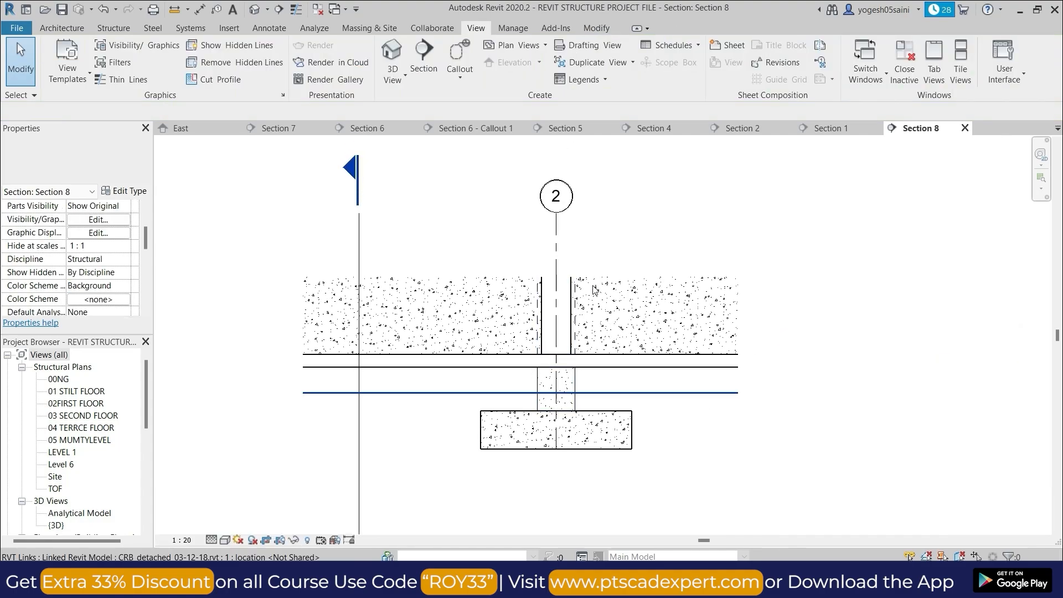
click(556, 244)
right_click(555, 206)
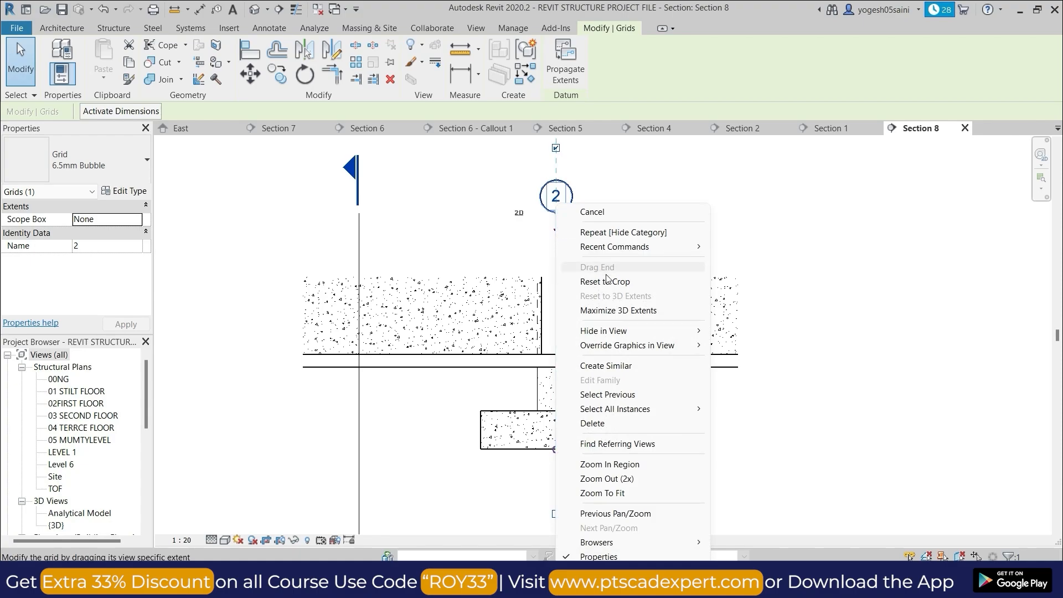
click(603, 331)
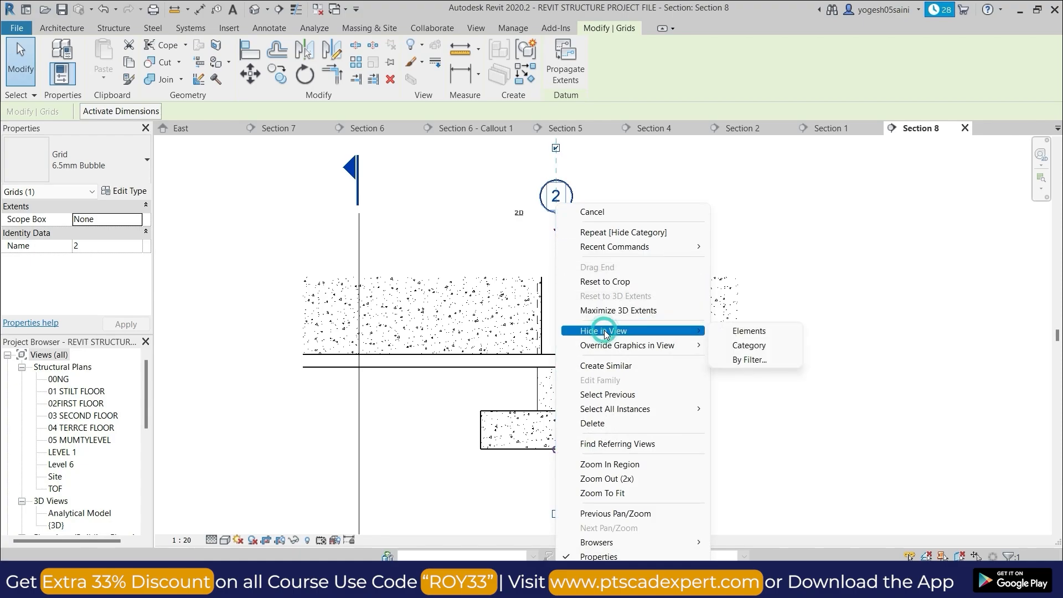
click(732, 346)
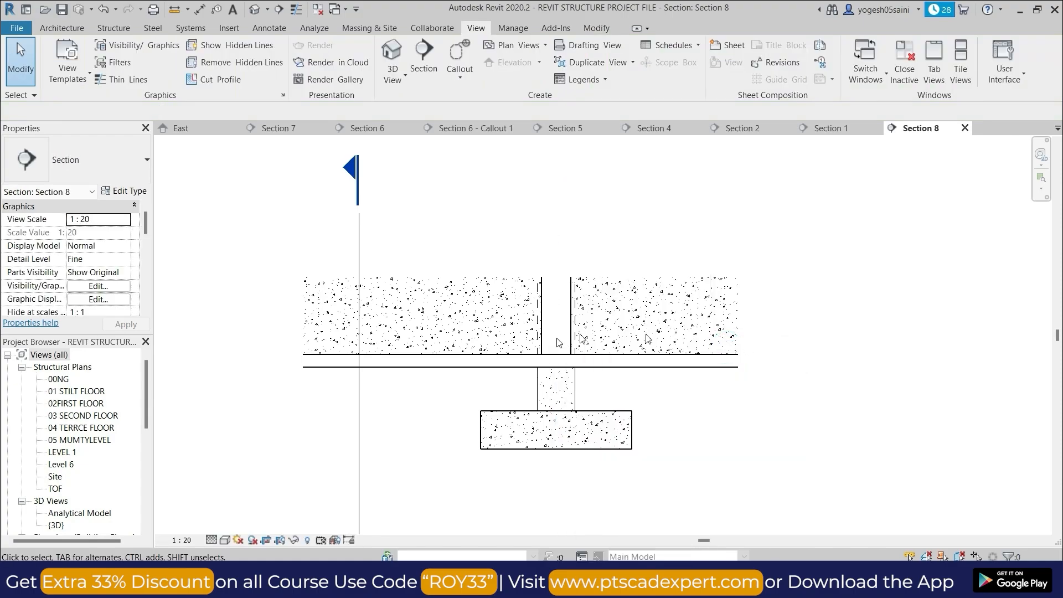
- Start the rebar Cover tool for the footing and go through its element and face picking modes
middle_drag(467, 236, 470, 185)
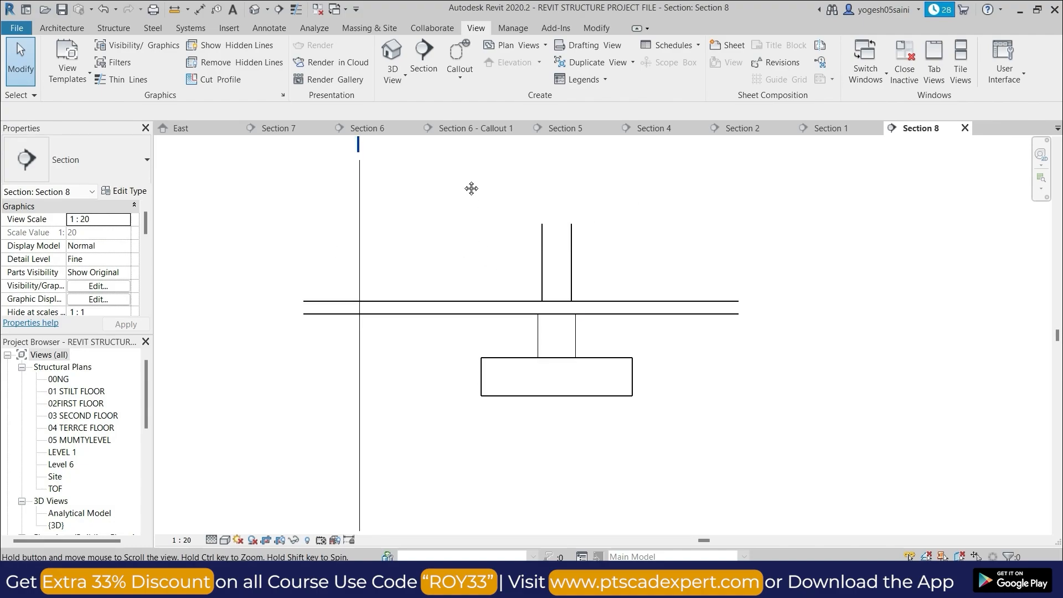
scroll(487, 335, up, 5)
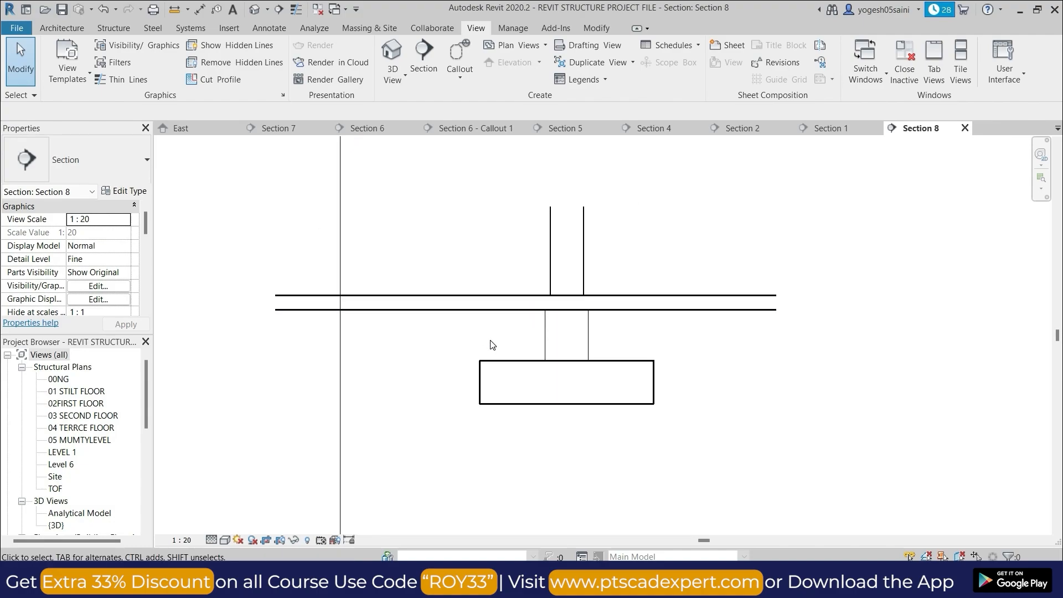
middle_drag(519, 327, 439, 308)
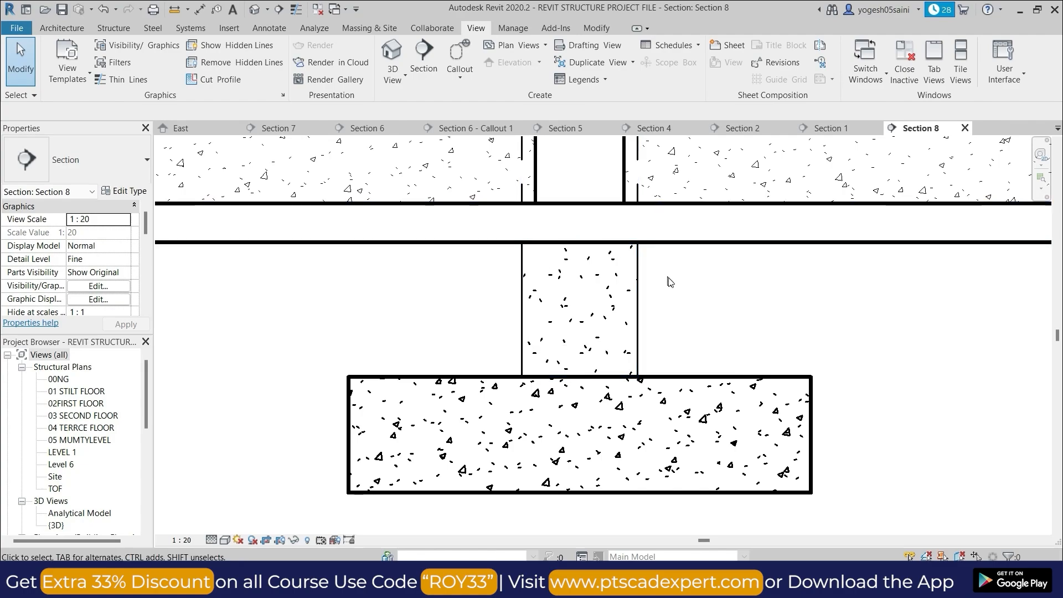
scroll(697, 319, up, 1)
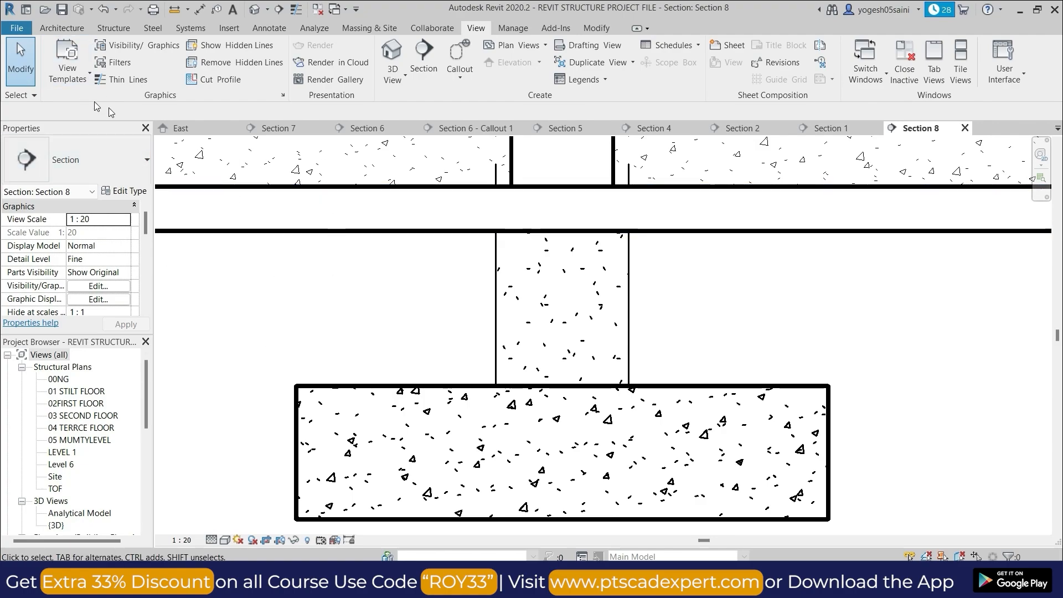
click(113, 29)
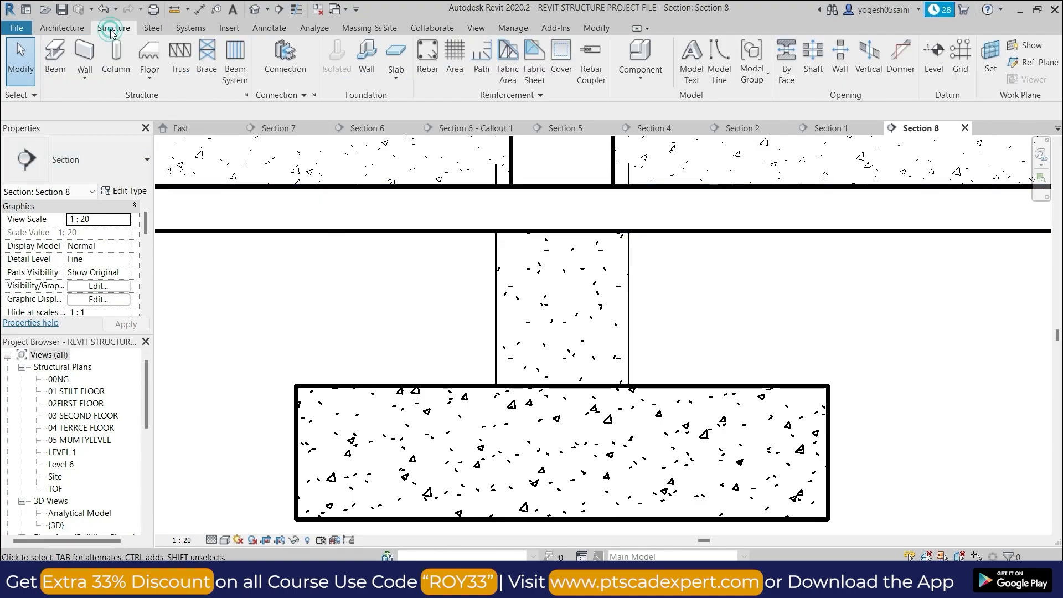
click(370, 390)
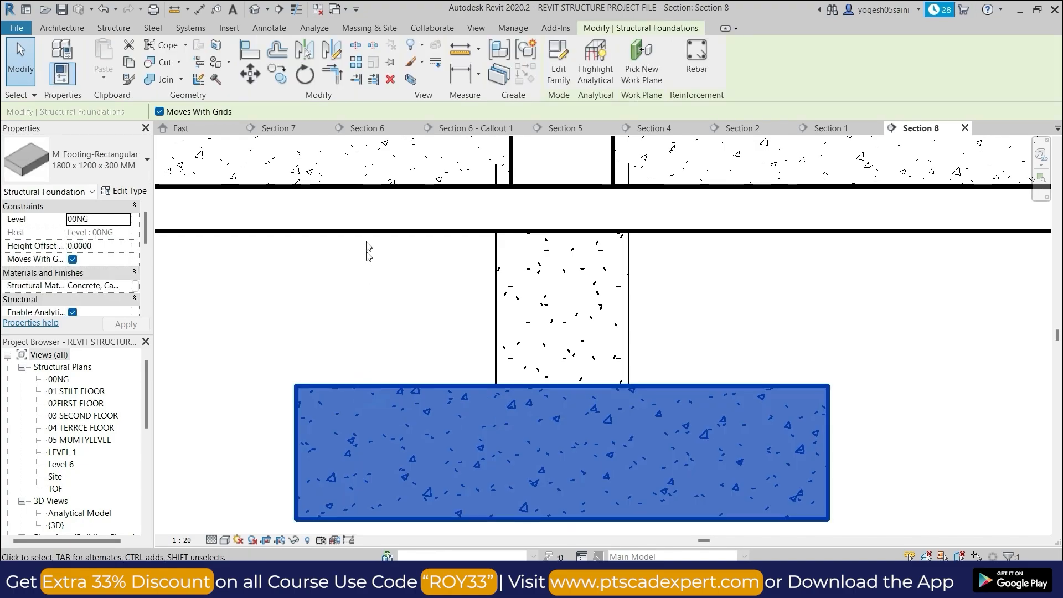
click(112, 30)
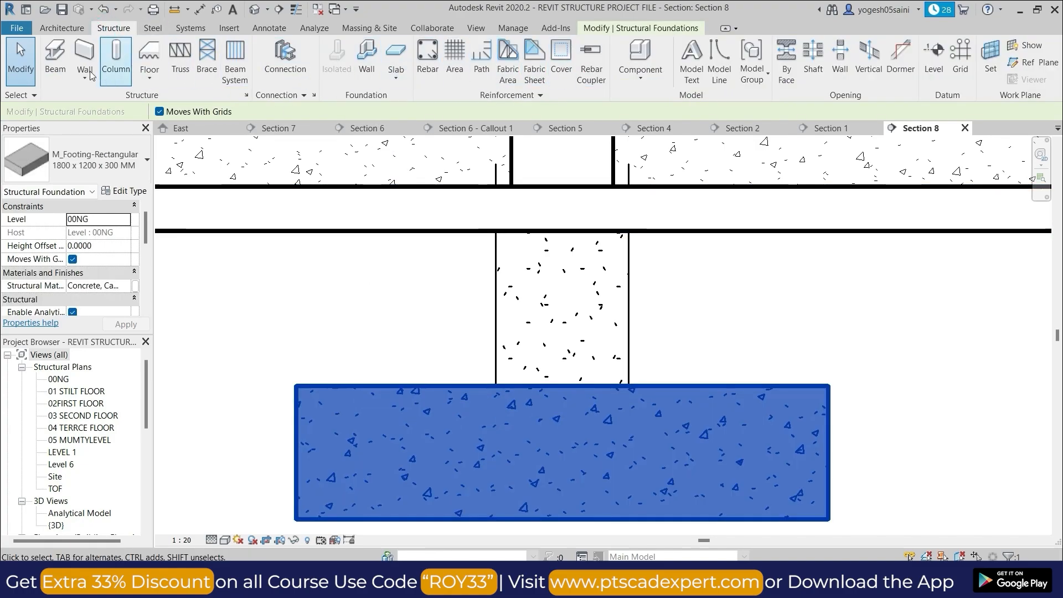
click(561, 76)
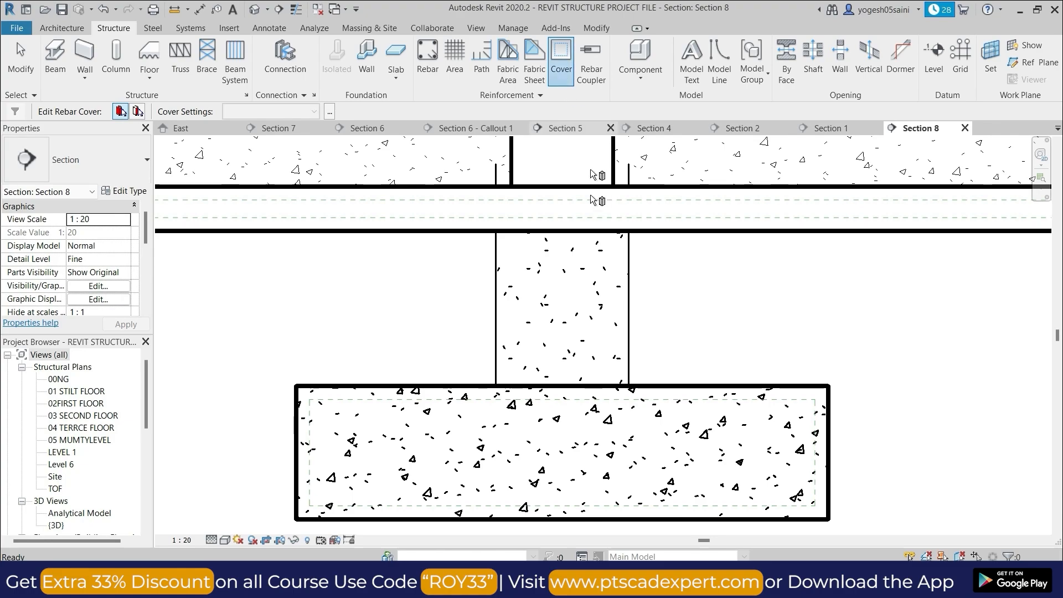
scroll(543, 419, up, 2)
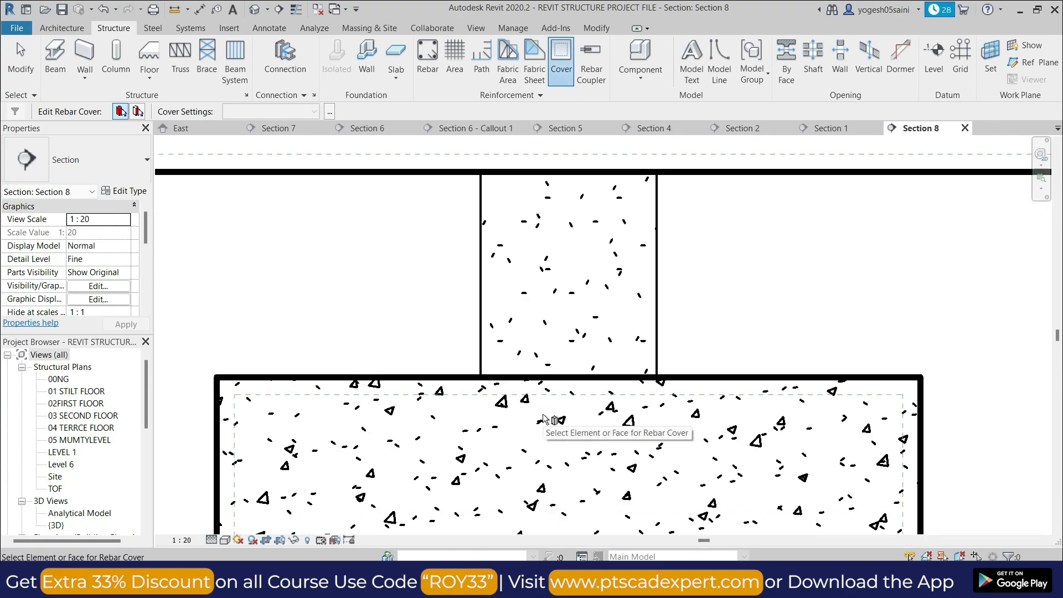
scroll(526, 429, down, 3)
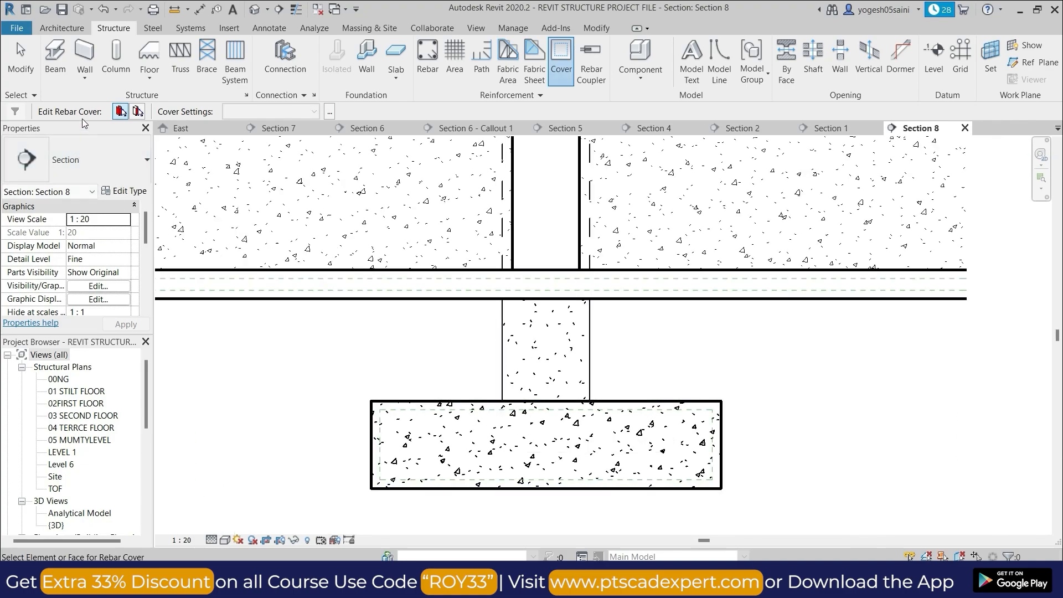
click(121, 112)
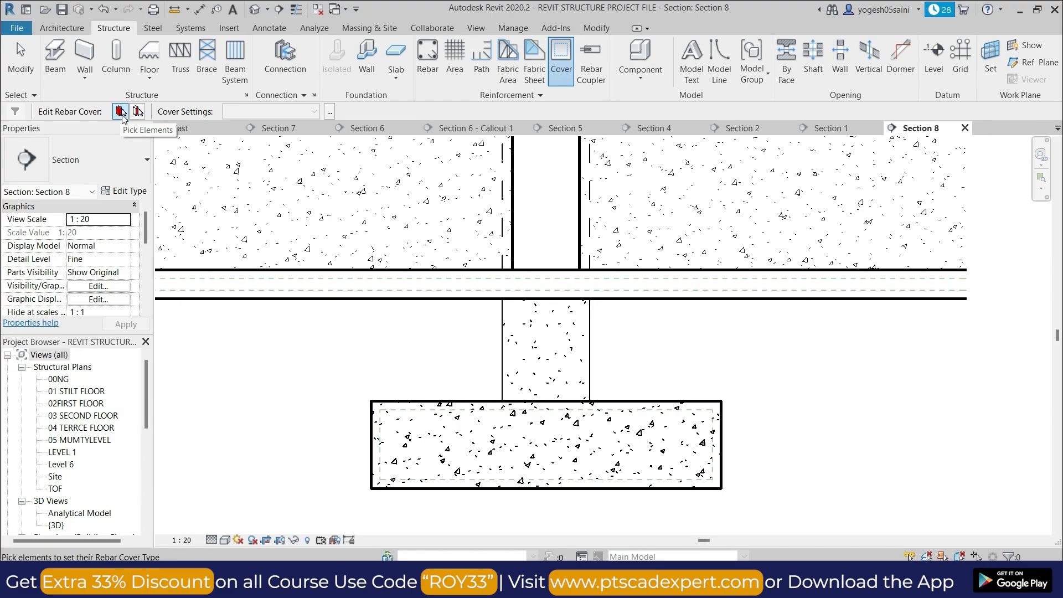
click(136, 113)
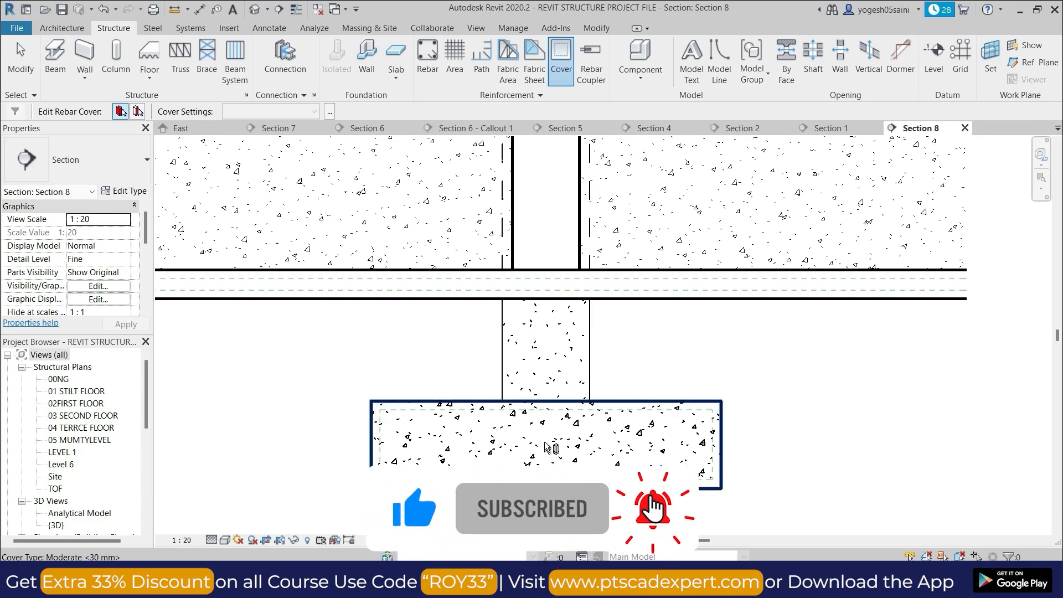
- Add a new rebar cover type with a 40 mm setting to the project's rebar cover settings
click(329, 114)
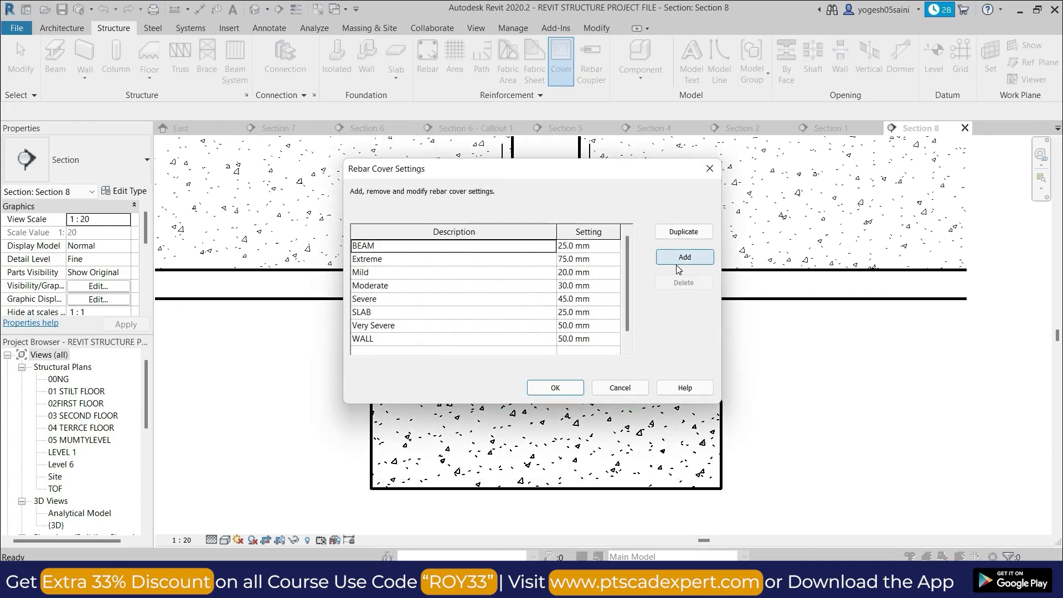
click(680, 259)
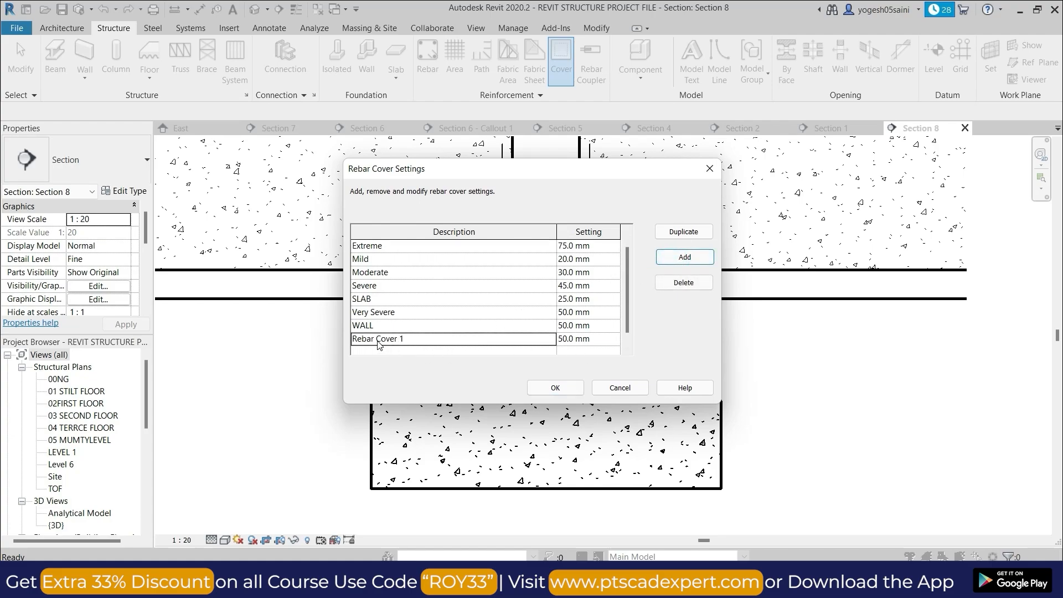
click(564, 340)
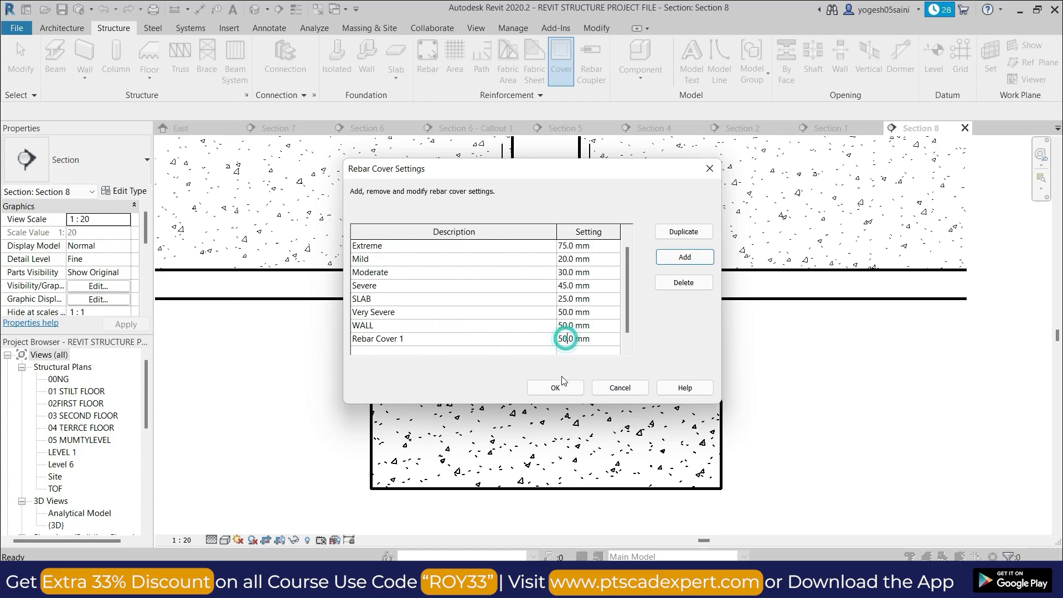
key(BackSpace)
key(BackSpace)
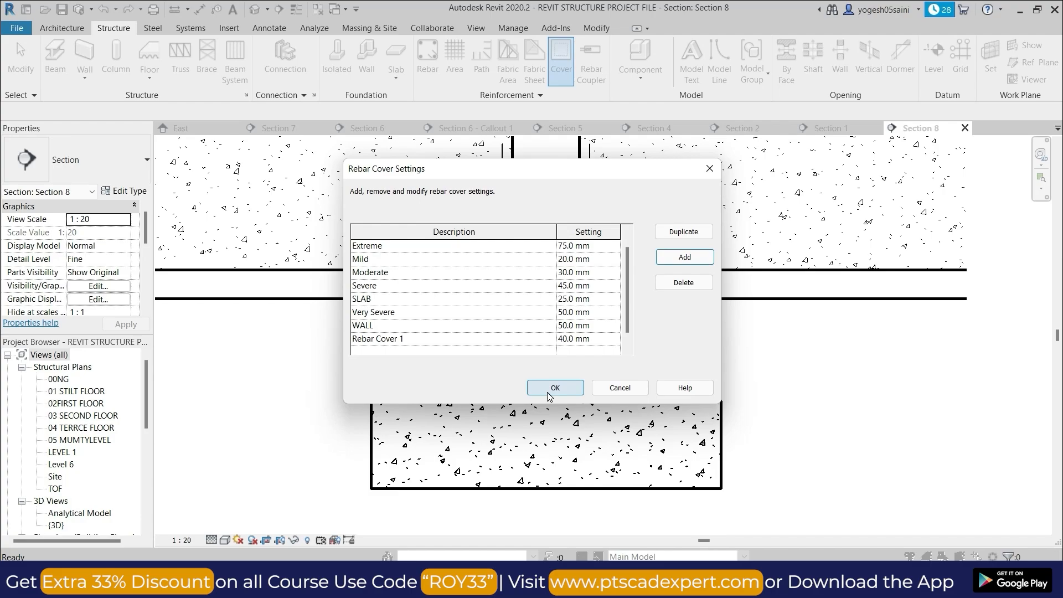
click(563, 387)
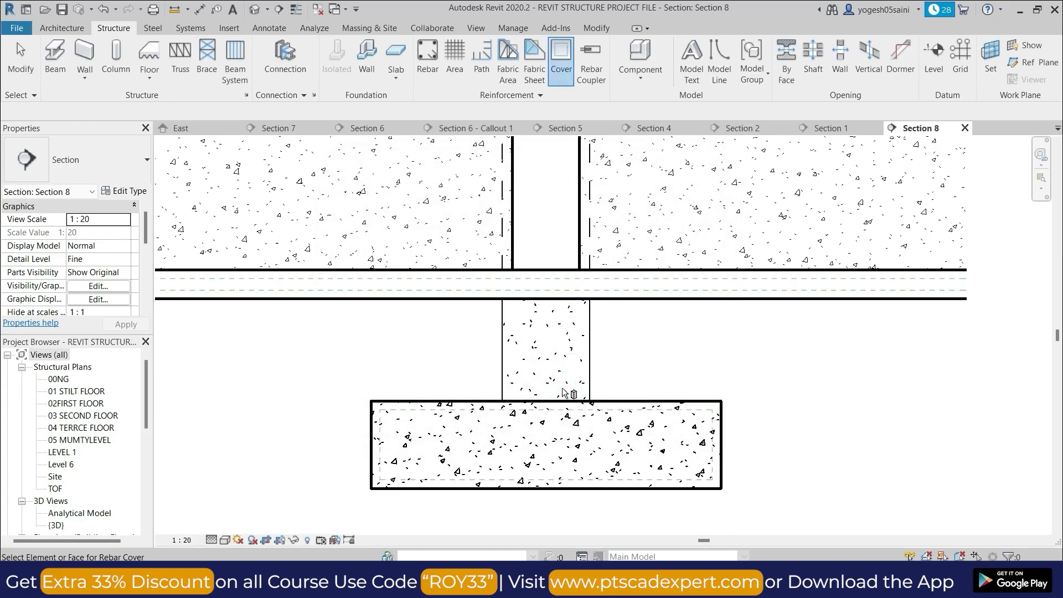
- Apply the Rebar Cover 1 <40 mm> cover setting to the column footing
click(399, 403)
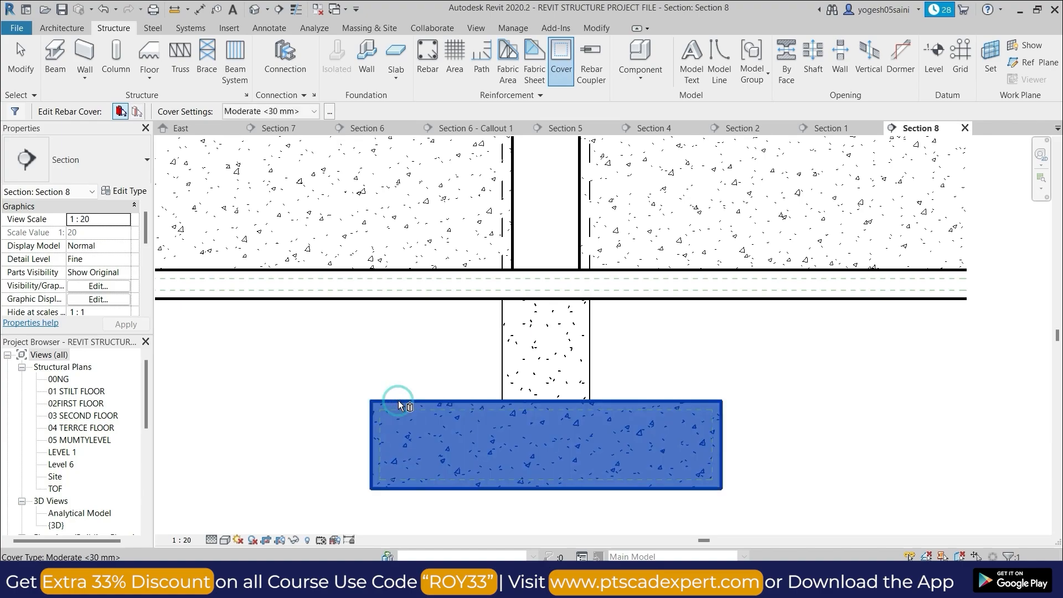
click(123, 114)
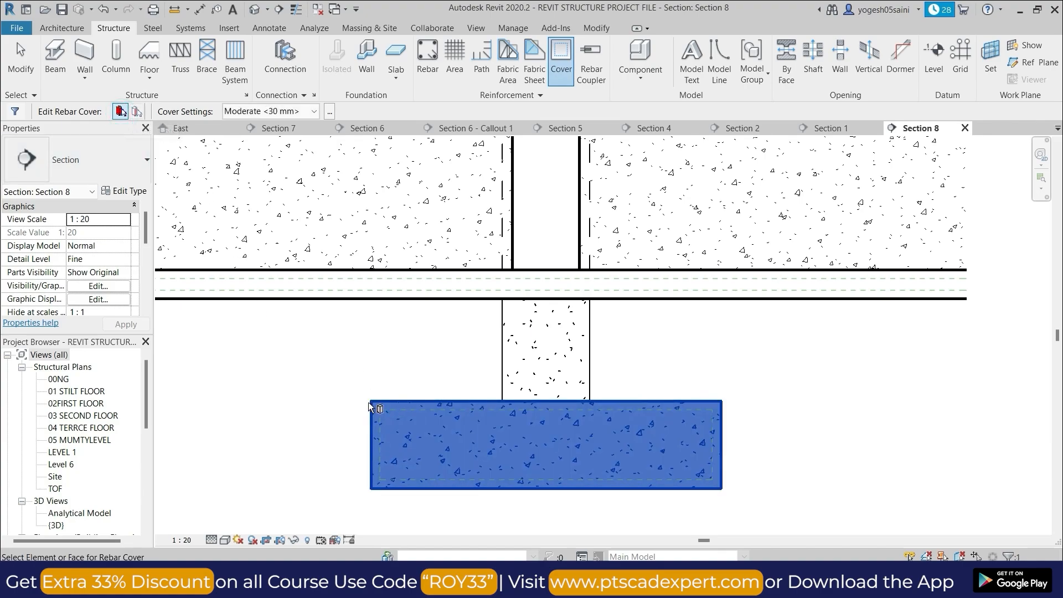
click(372, 432)
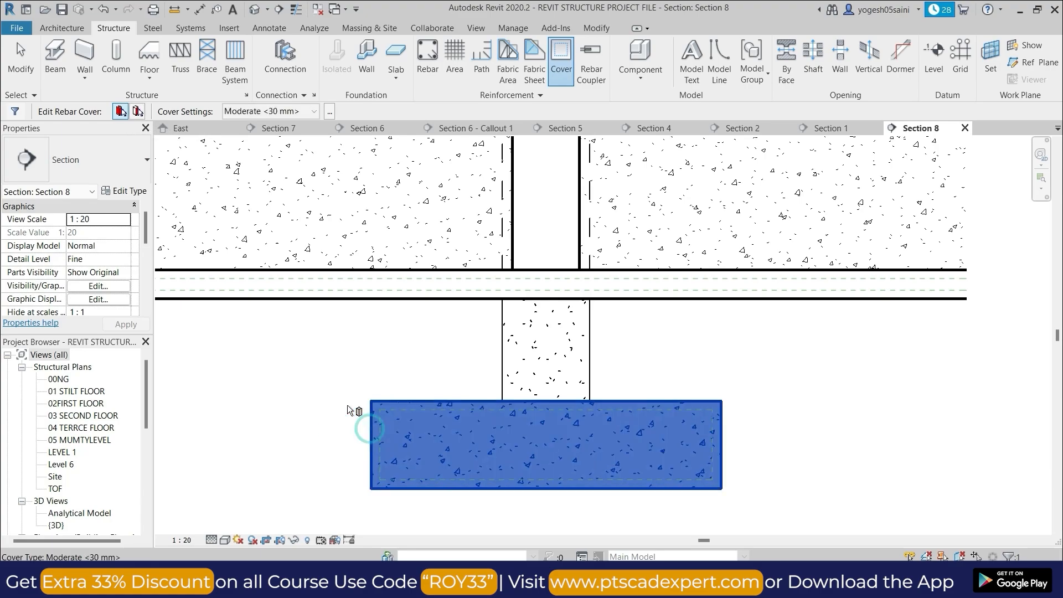
click(313, 112)
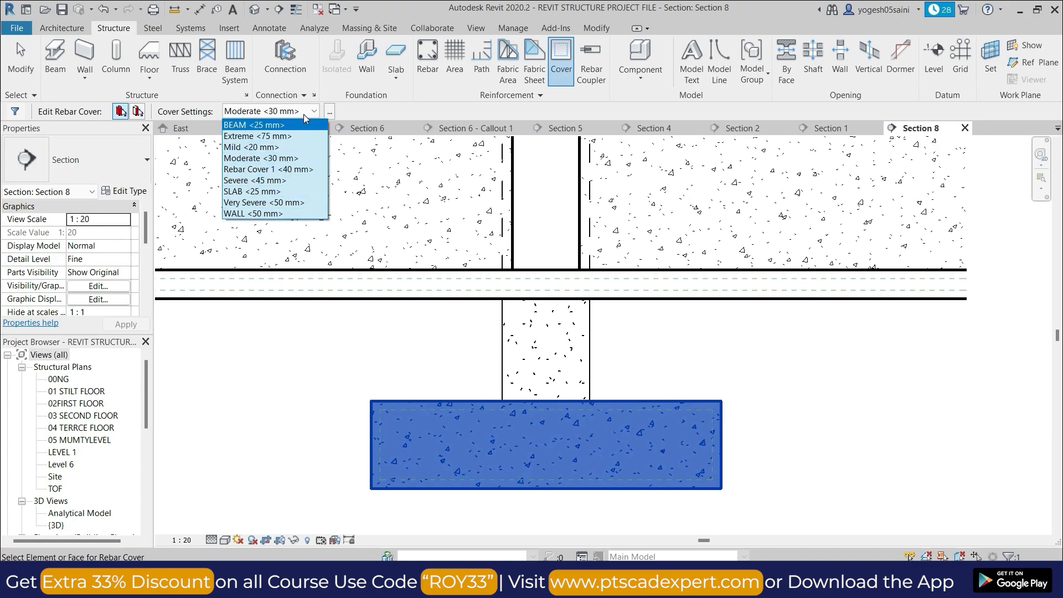
click(320, 175)
click(442, 338)
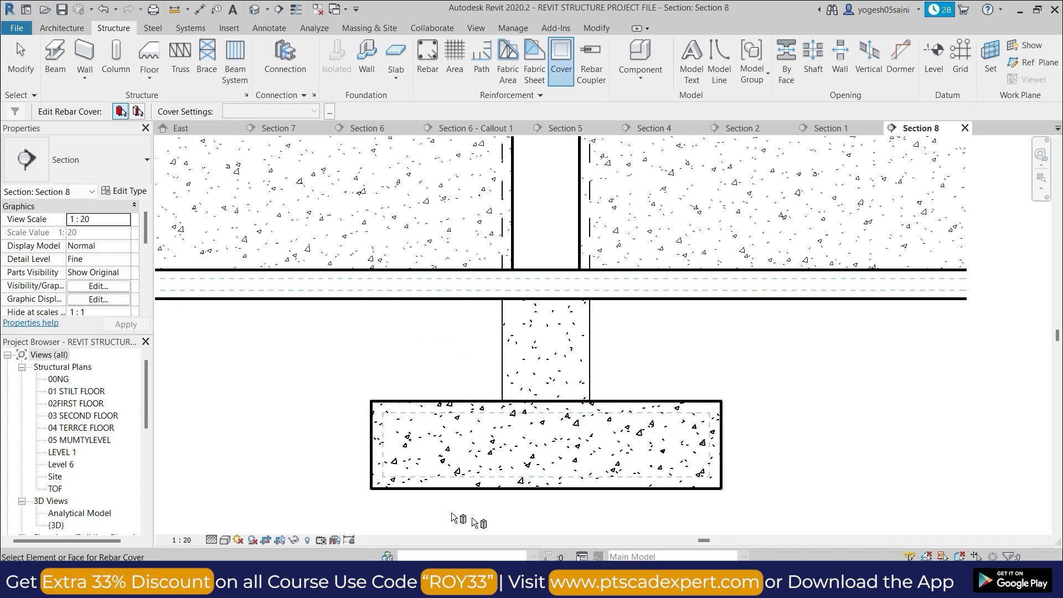
scroll(608, 445, up, 1)
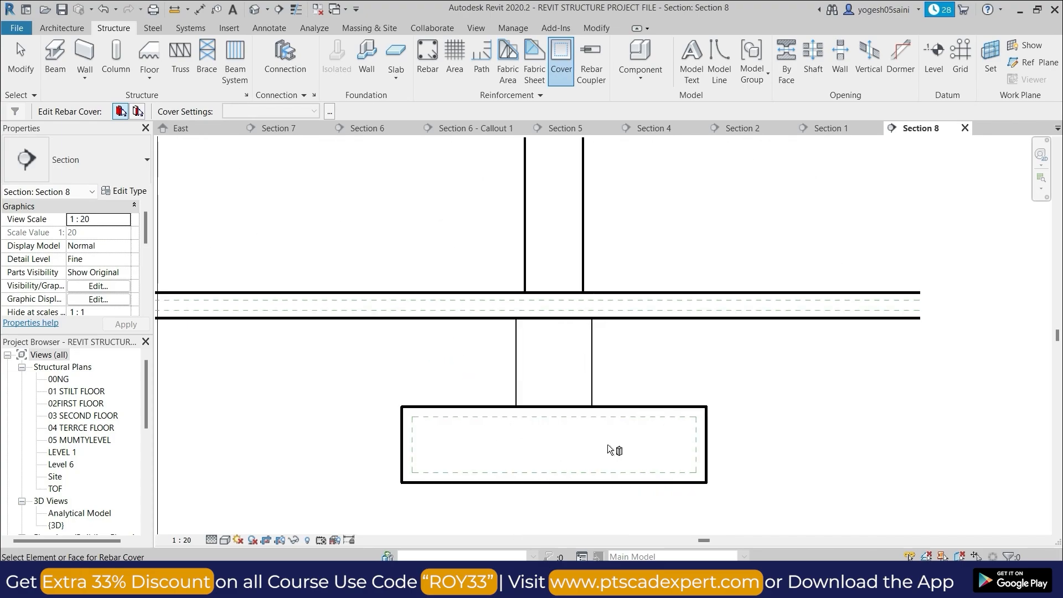
scroll(608, 447, up, 5)
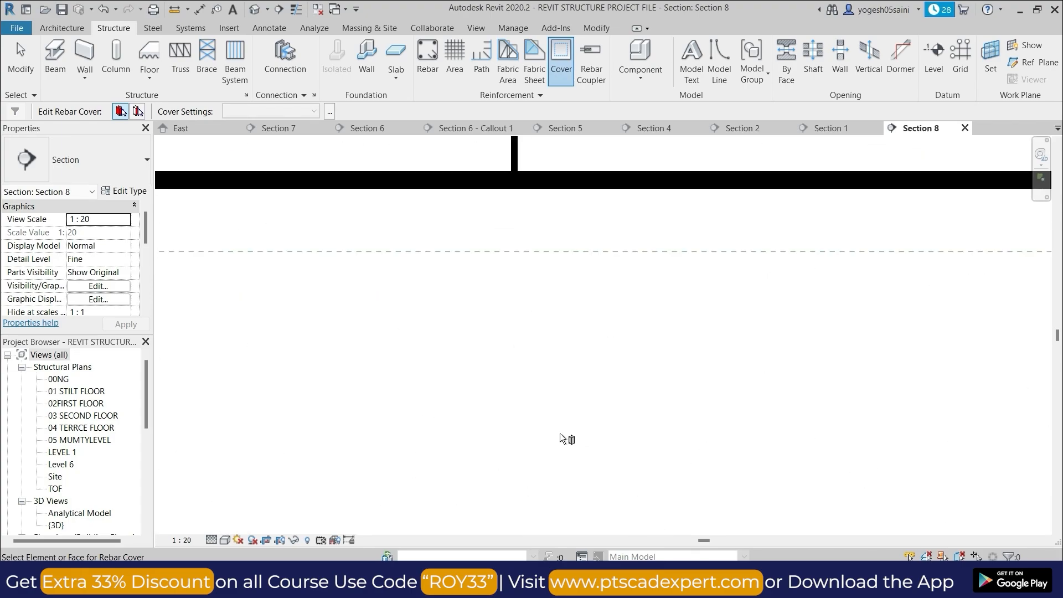
scroll(563, 439, down, 3)
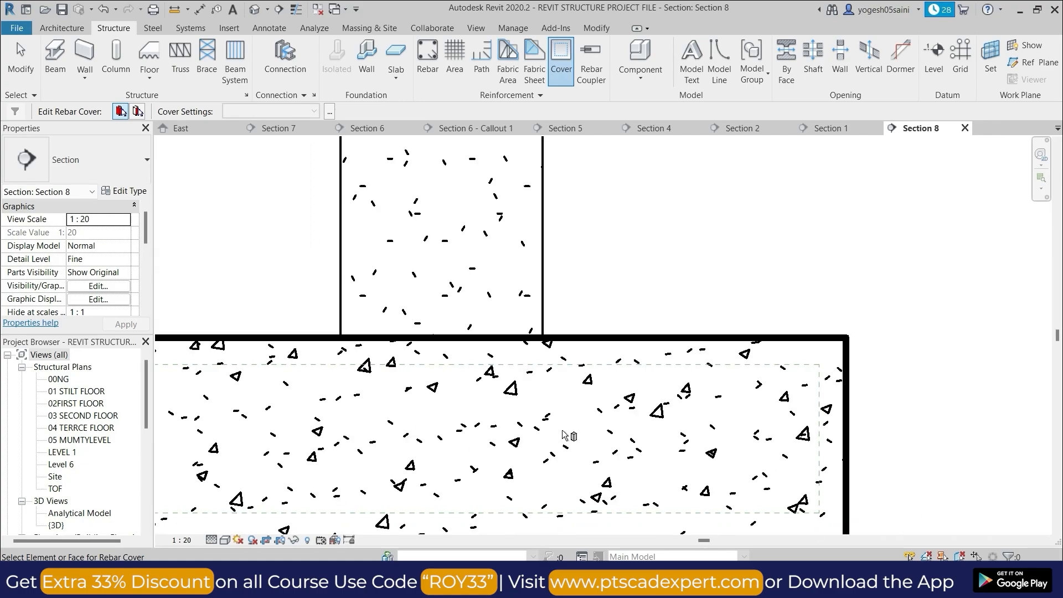
scroll(603, 399, down, 2)
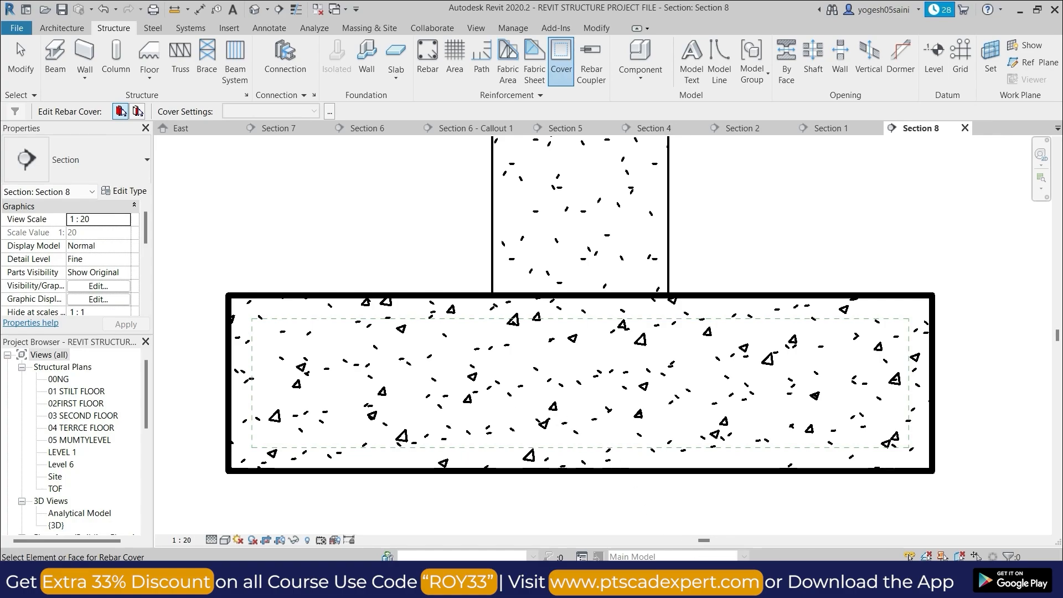
click(836, 581)
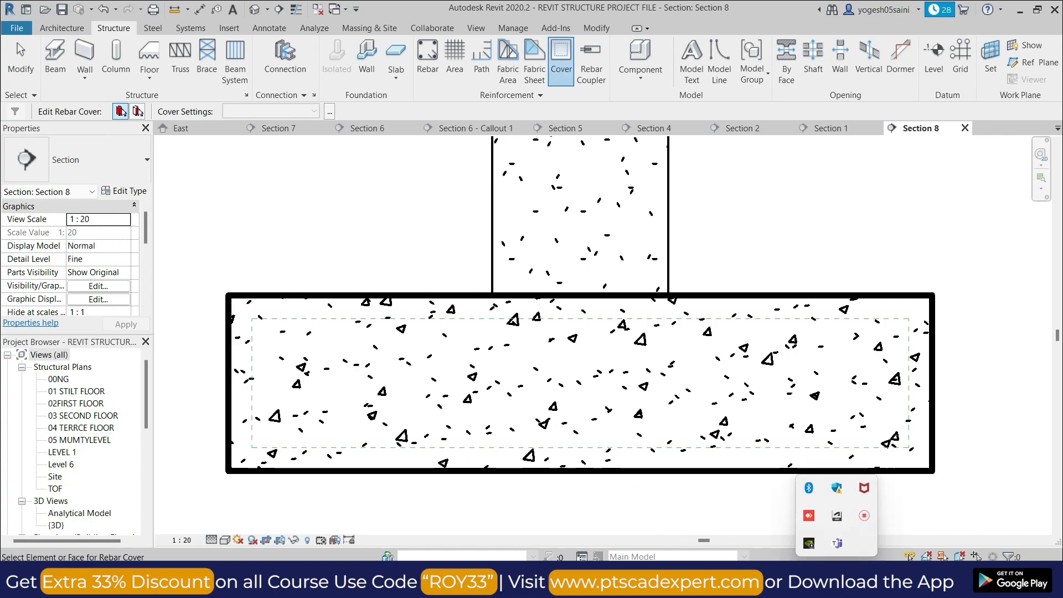
click(864, 522)
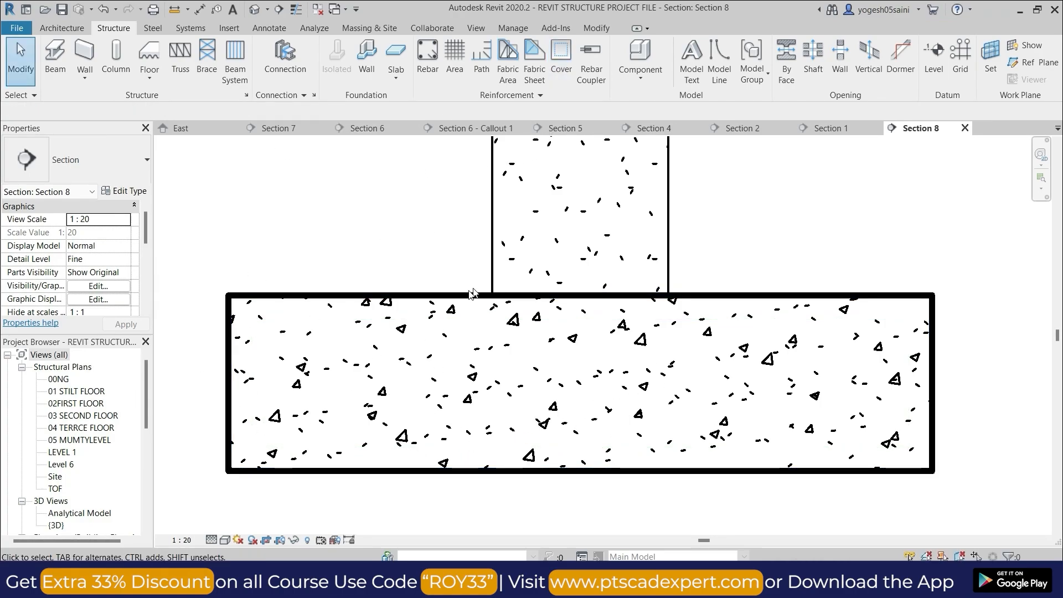
- Start placing rebar in the rectangular footing and choose rebar shape 1-E, a straight bar with upturned ends
click(333, 301)
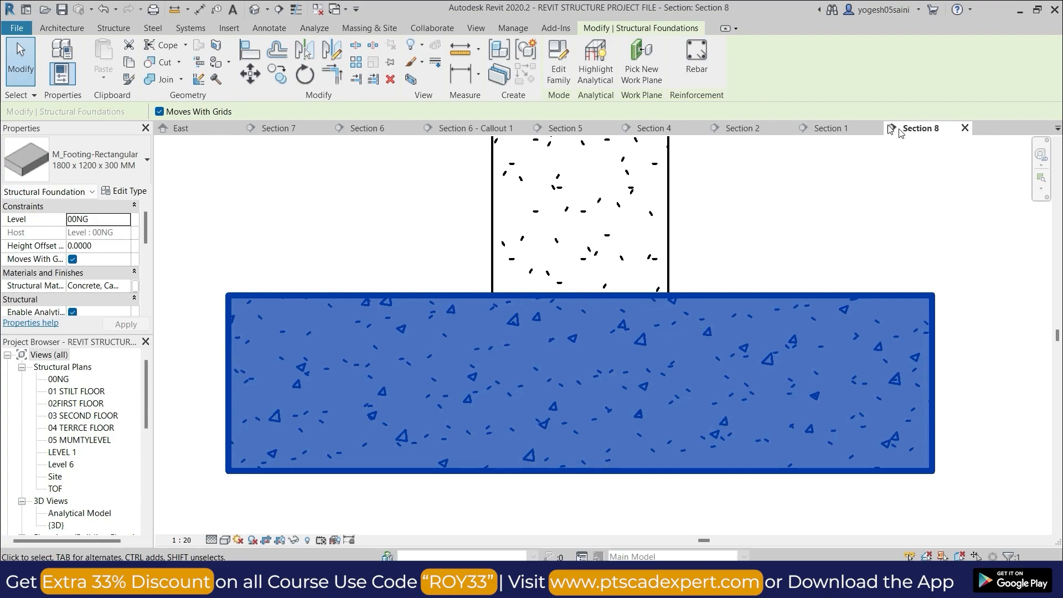
click(688, 74)
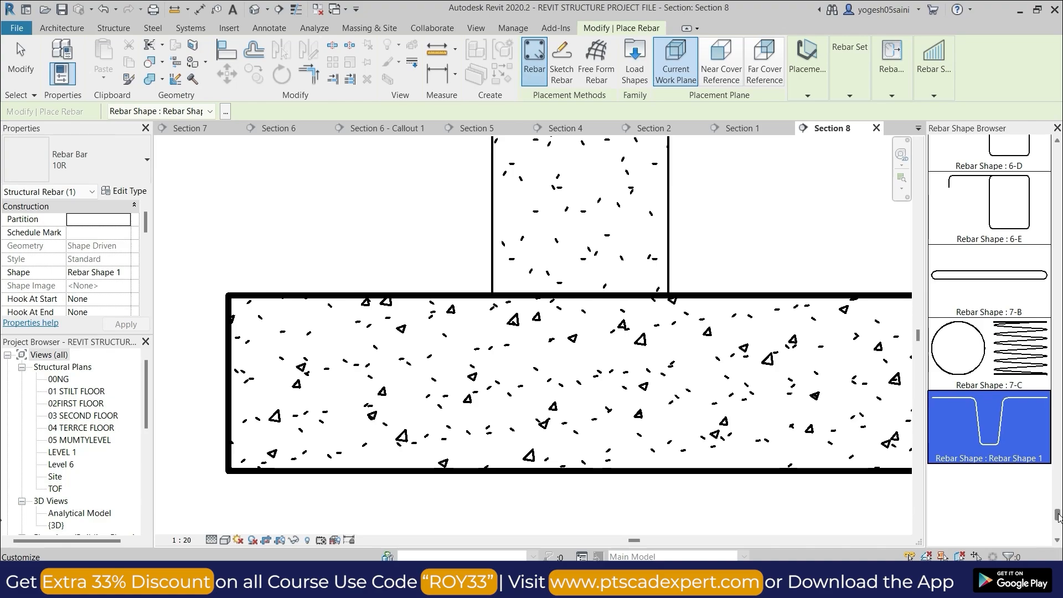
drag(1056, 513, 1057, 452)
scroll(1036, 493, down, 3)
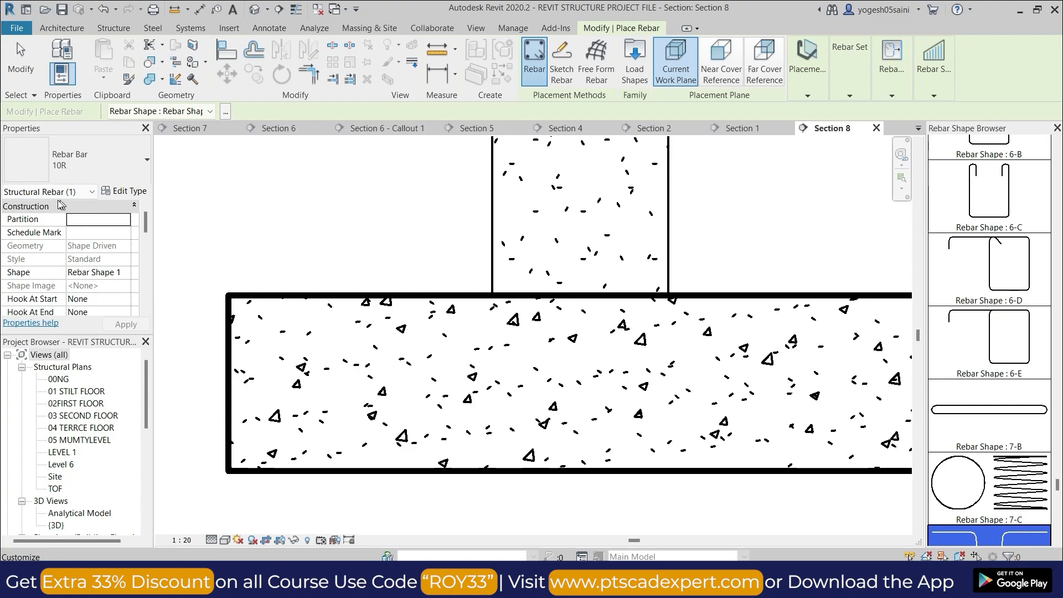
click(147, 163)
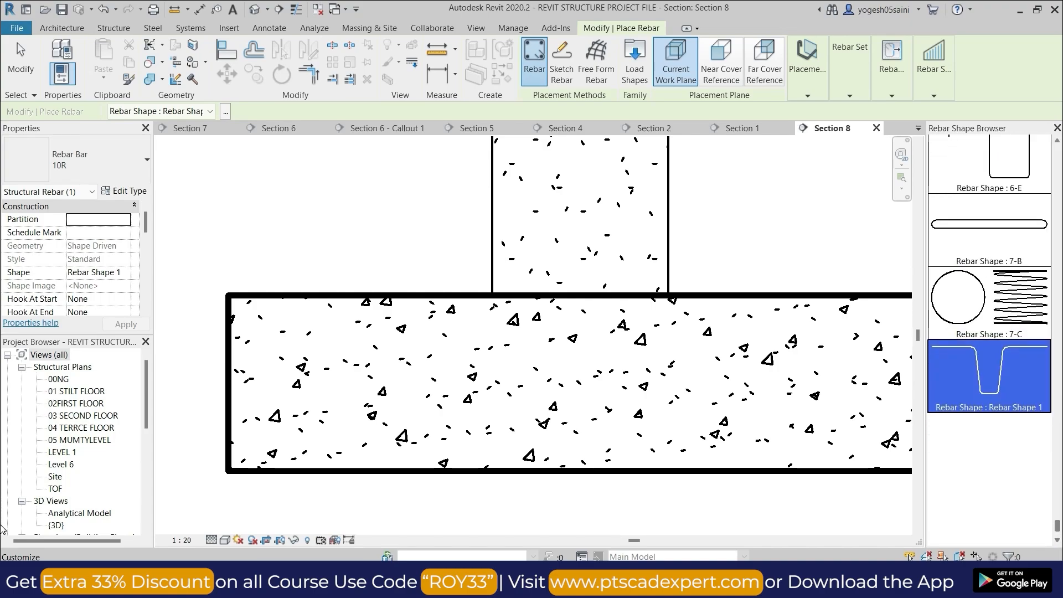
drag(1057, 495, 1025, 190)
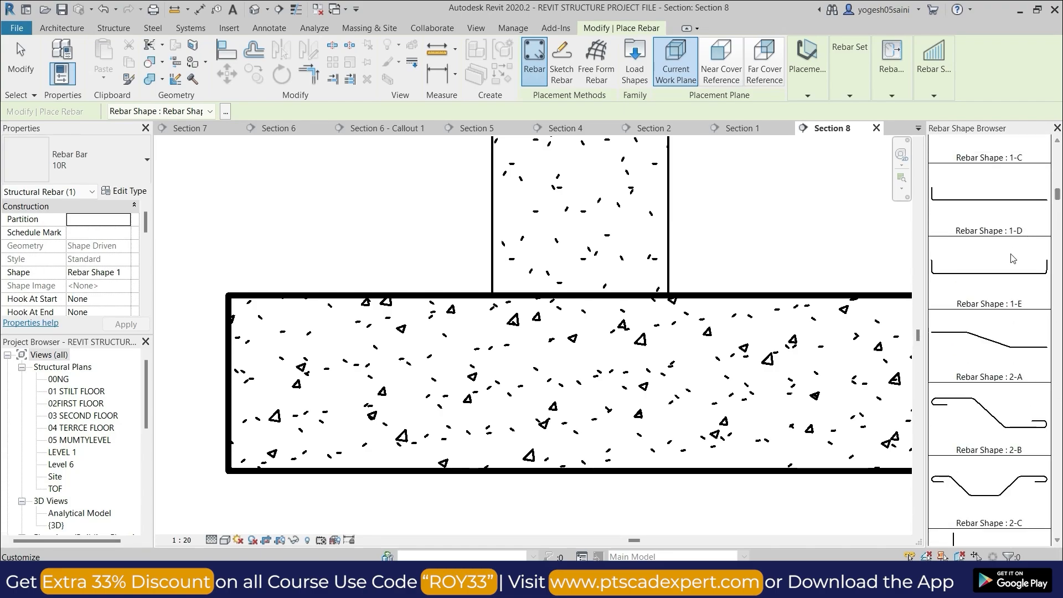
click(989, 284)
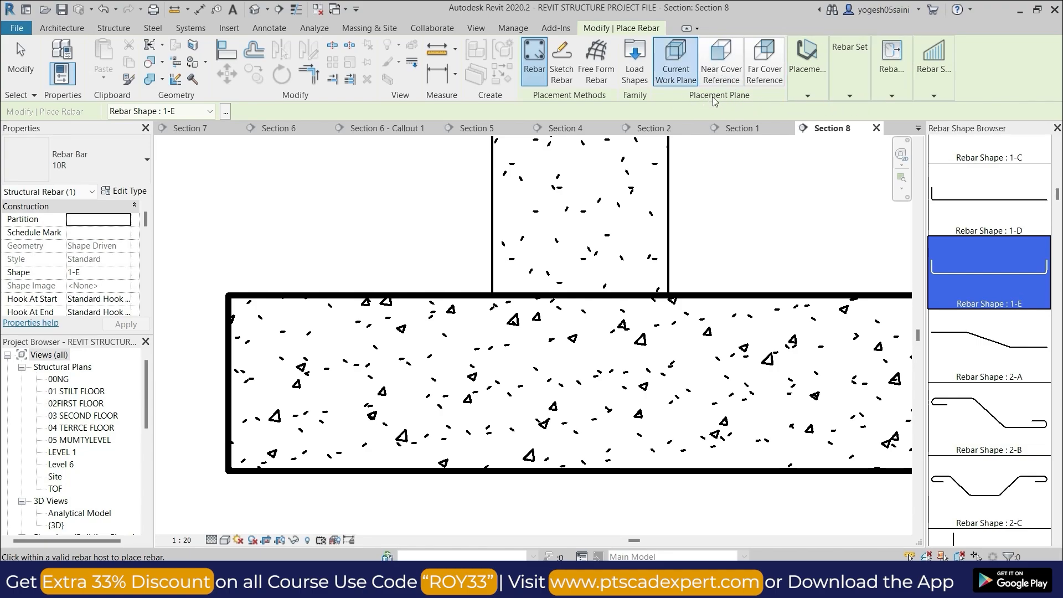
click(810, 96)
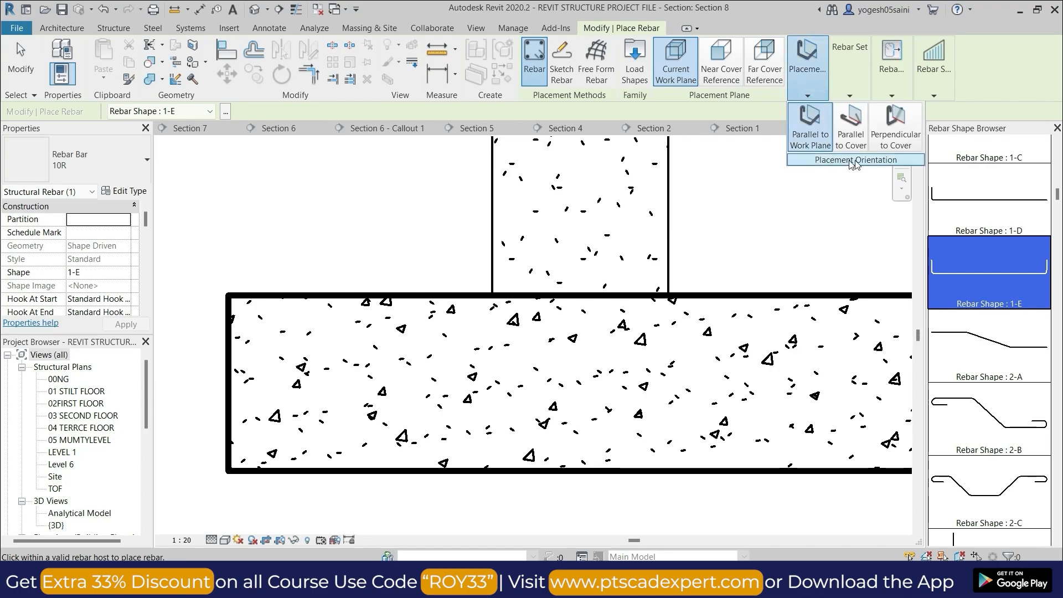
click(850, 96)
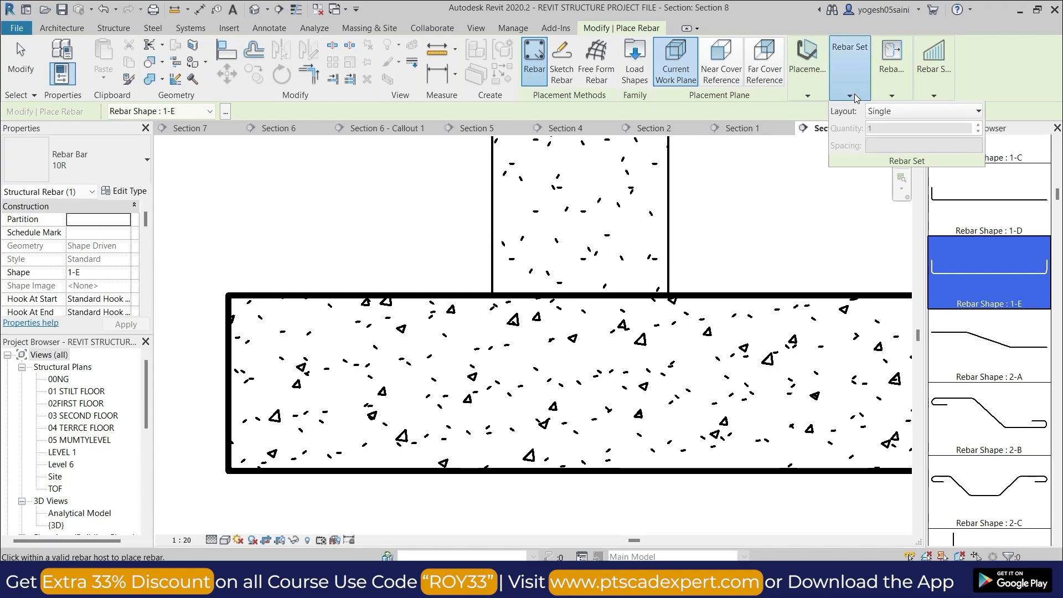
click(896, 94)
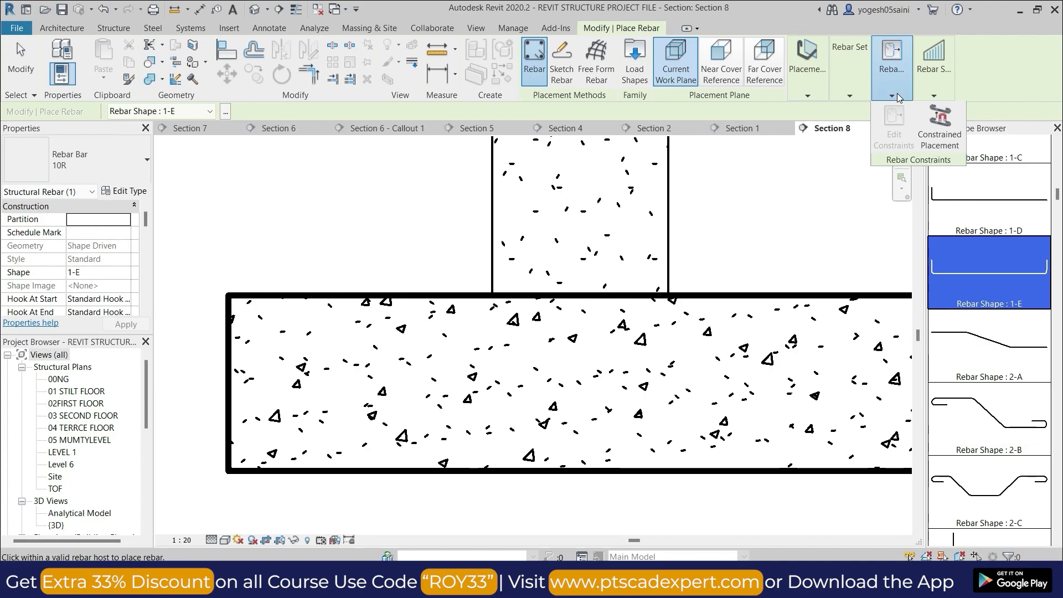
click(934, 98)
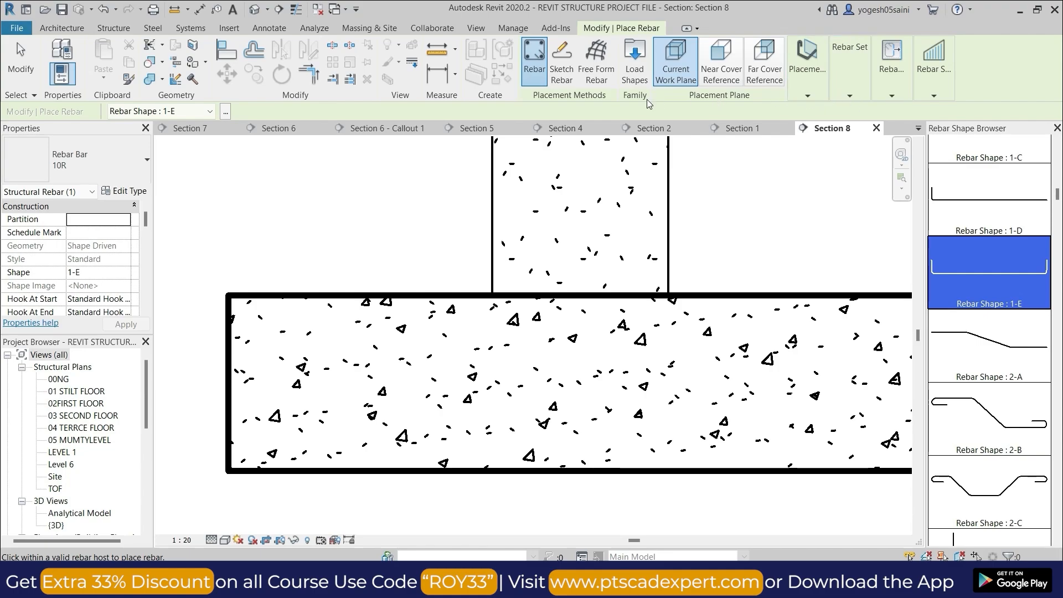
- Place one 10R bar of shape 1-E along the footing's bottom cover, on the current work plane with its ends turned up
click(668, 75)
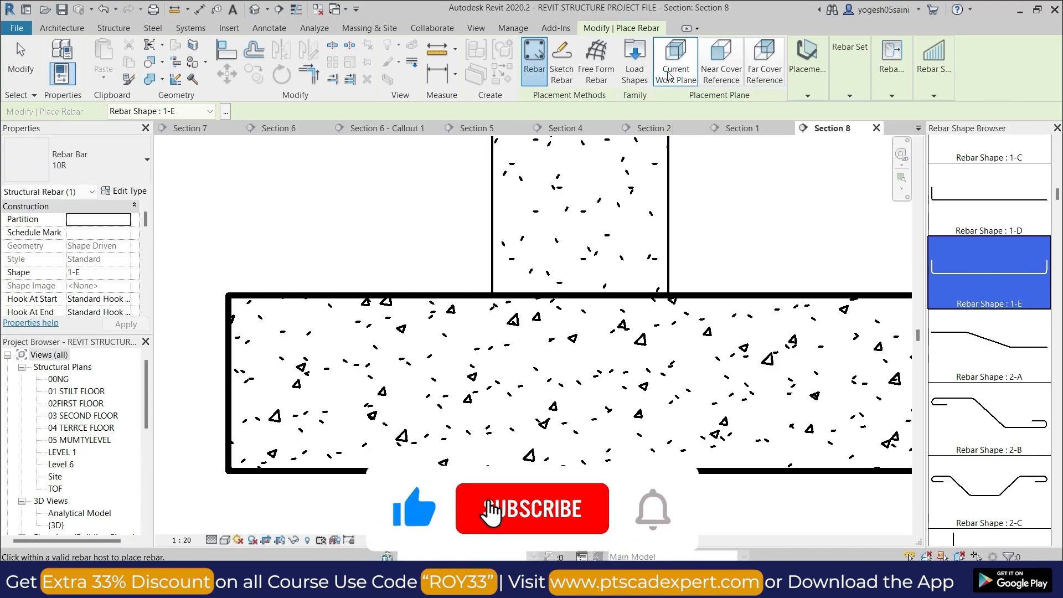
click(806, 96)
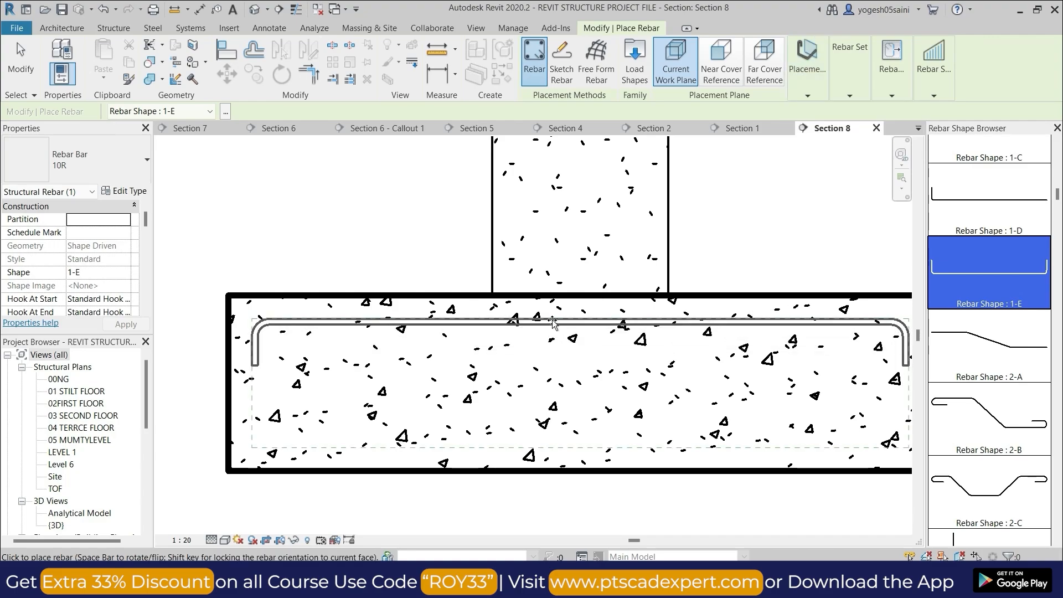
middle_drag(551, 437, 483, 419)
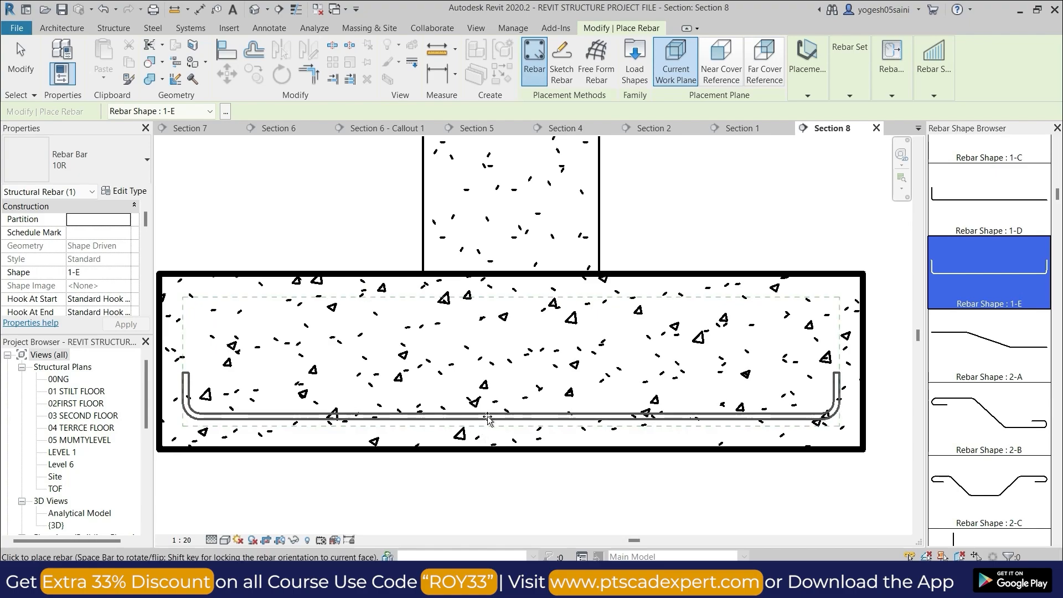
scroll(484, 422, down, 1)
scroll(487, 419, up, 2)
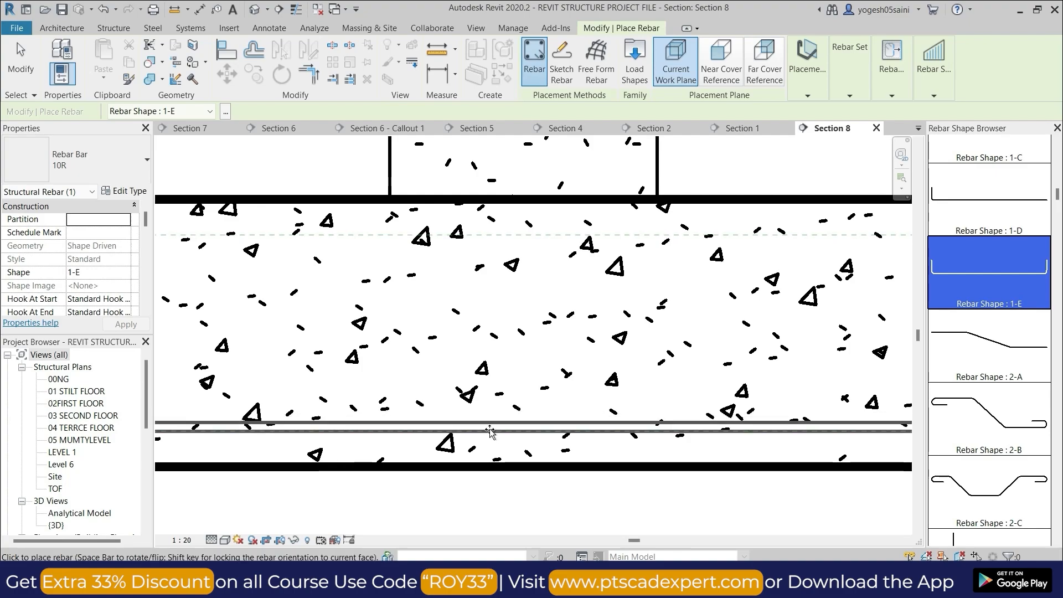
scroll(492, 426, up, 1)
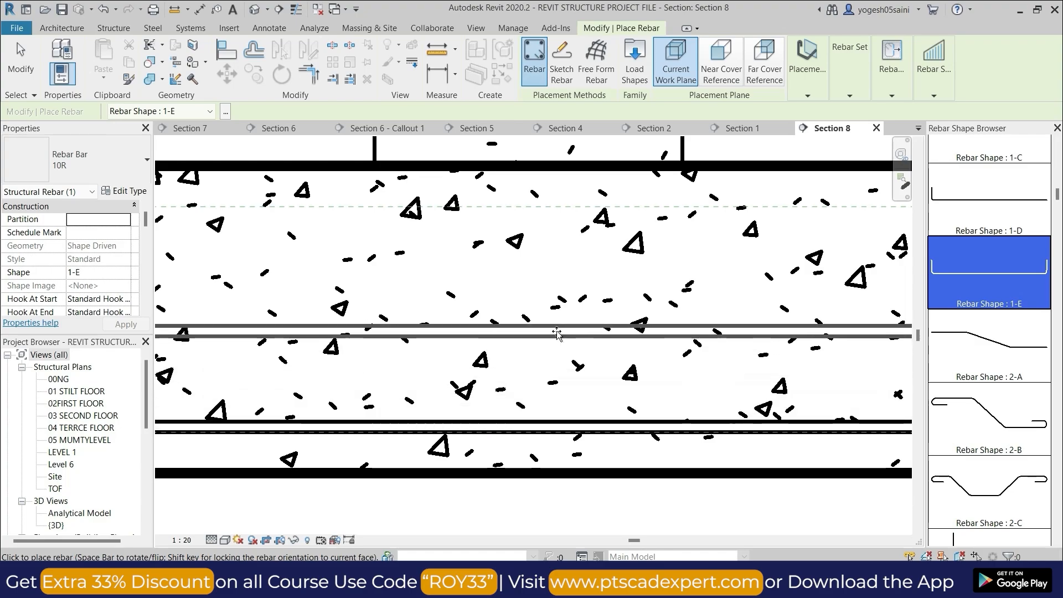
right_click(558, 333)
click(590, 339)
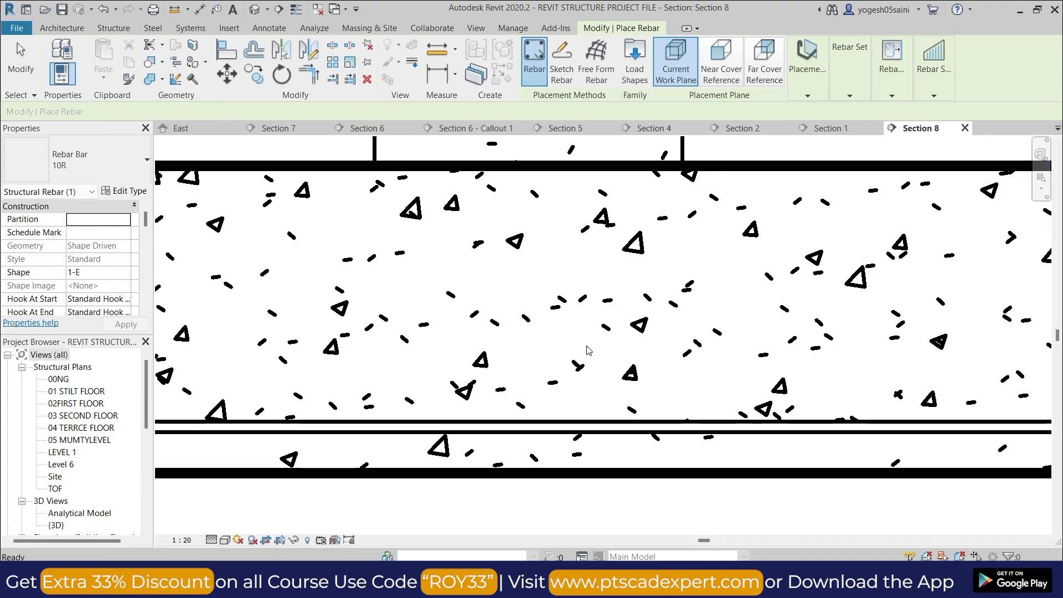
- Try the Fixed Number and Maximum Spacing layouts on the footing's bottom bar, and set its layout to Number with Spacing
scroll(588, 350, down, 3)
scroll(586, 352, down, 2)
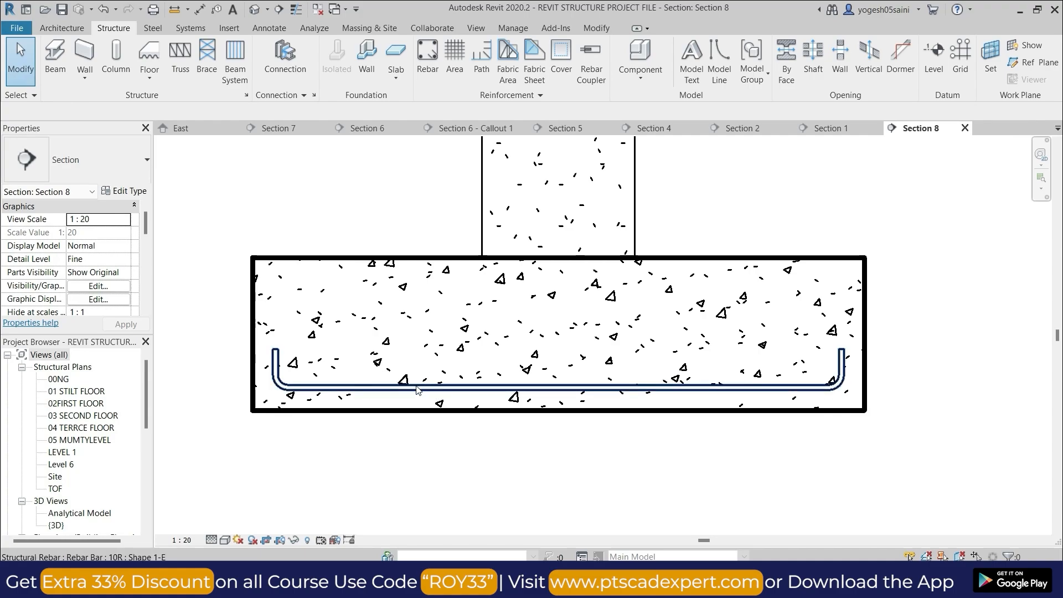
click(410, 388)
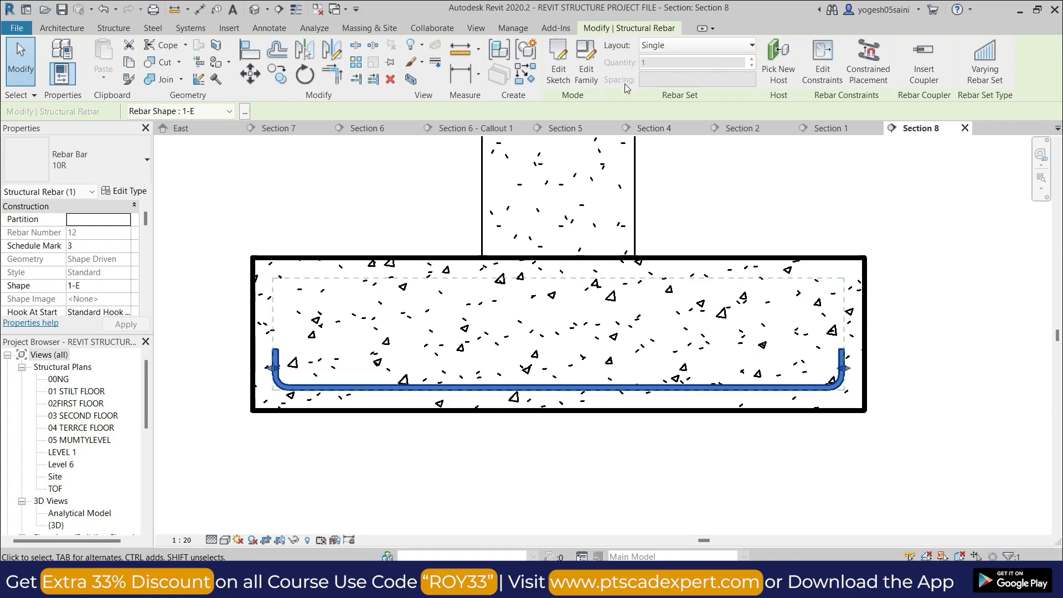
click(753, 48)
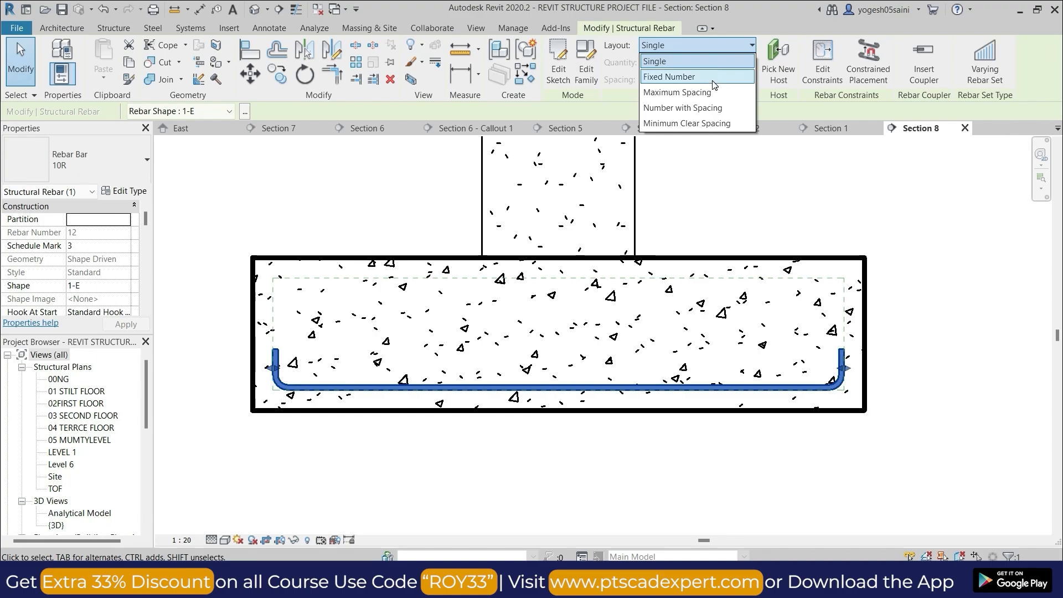
click(712, 81)
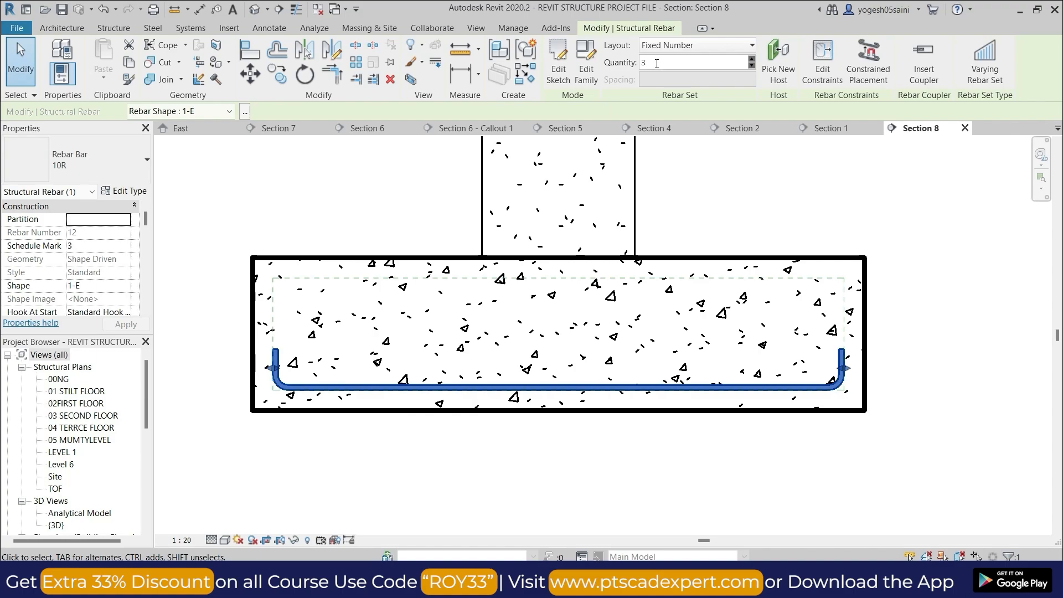
click(748, 45)
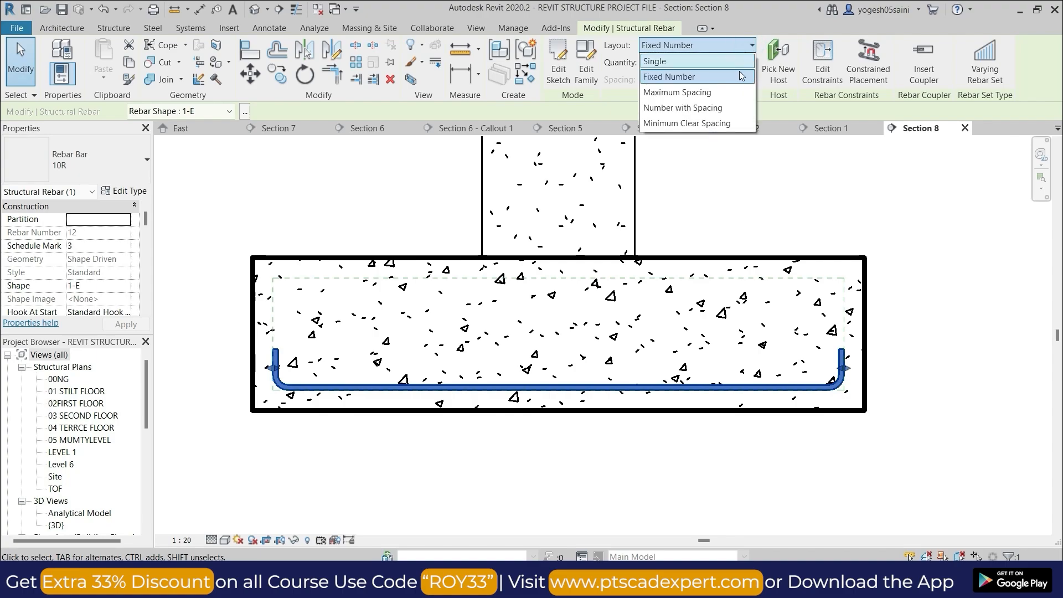
click(727, 94)
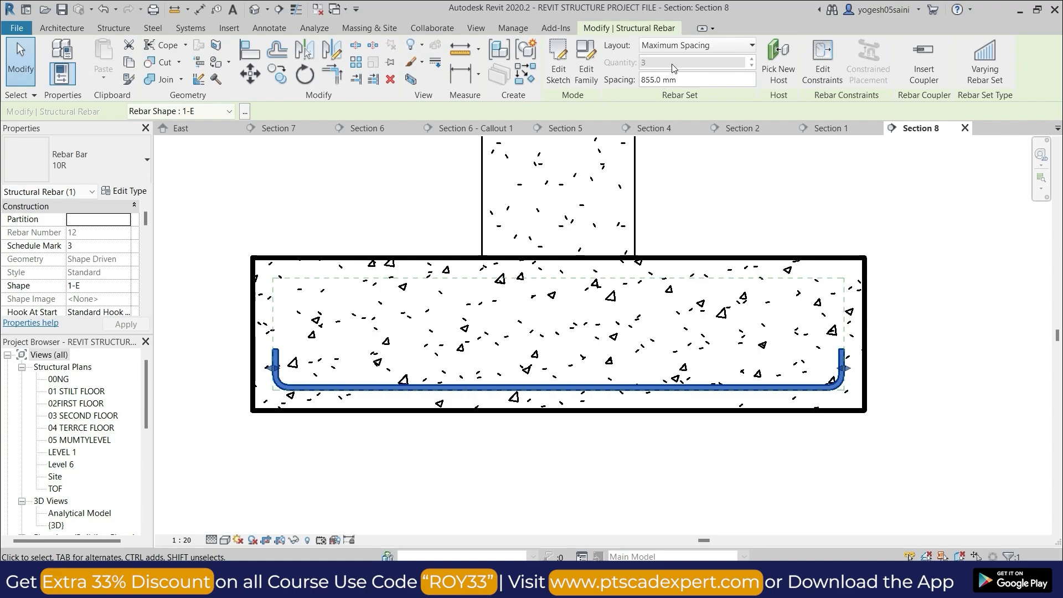
click(752, 47)
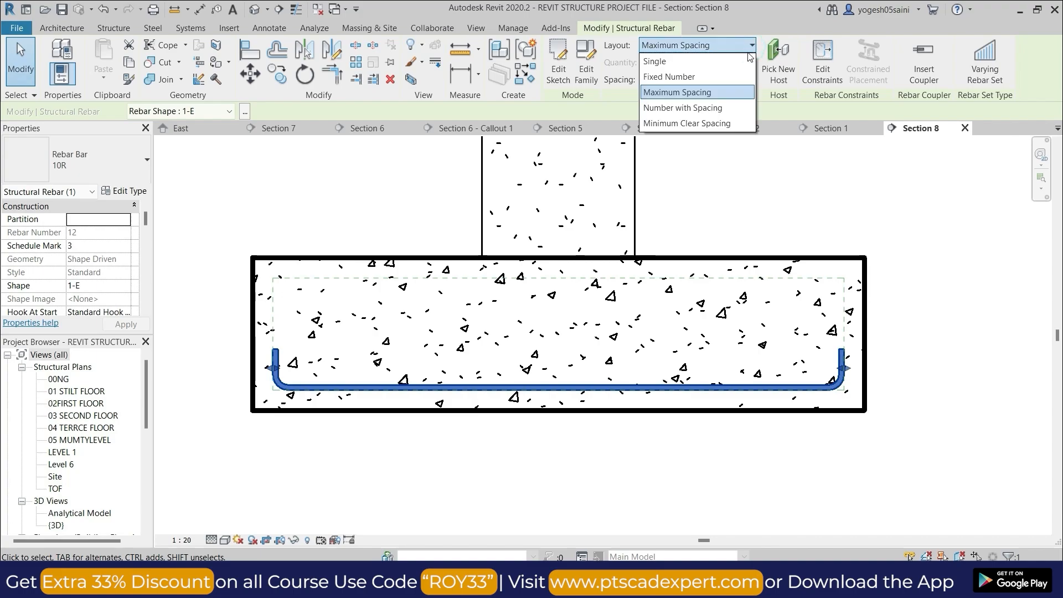
click(729, 109)
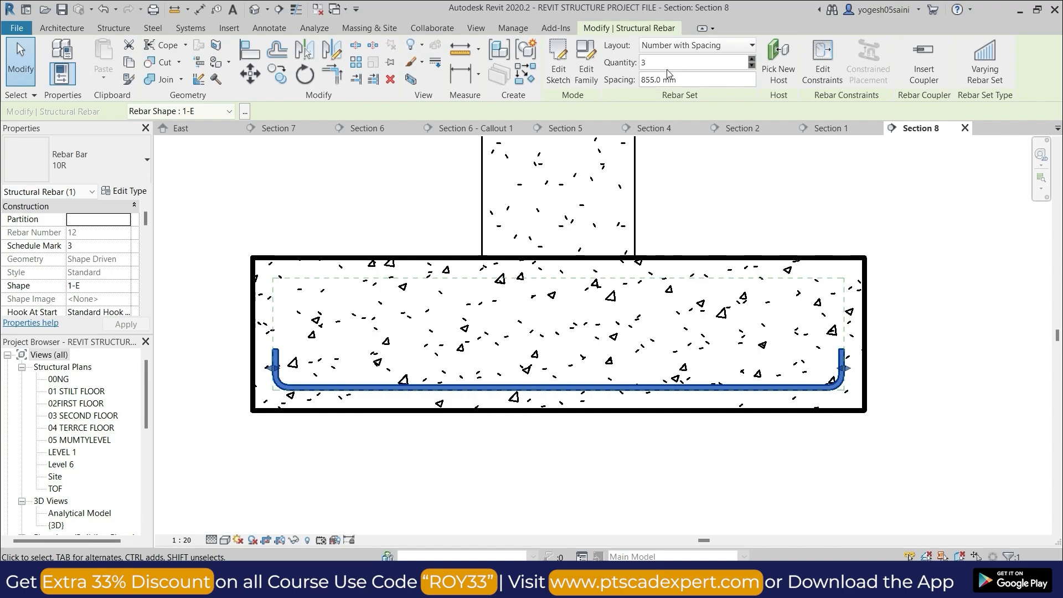
- Try the Minimum Clear Spacing layout on the footing's bottom bar, and set its layout to Maximum Spacing with 200 mm spacing
click(751, 46)
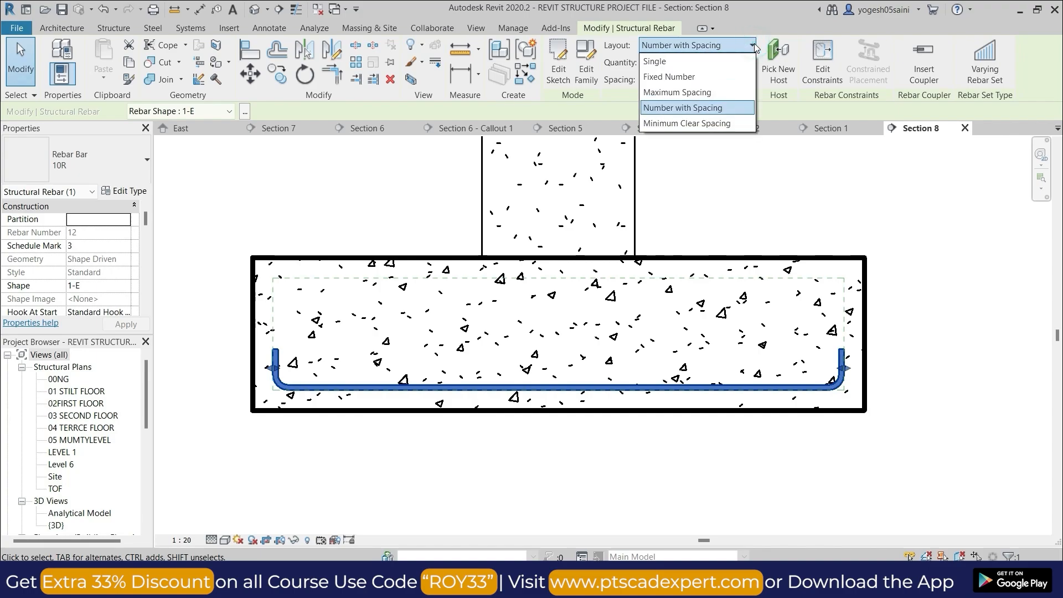
click(710, 124)
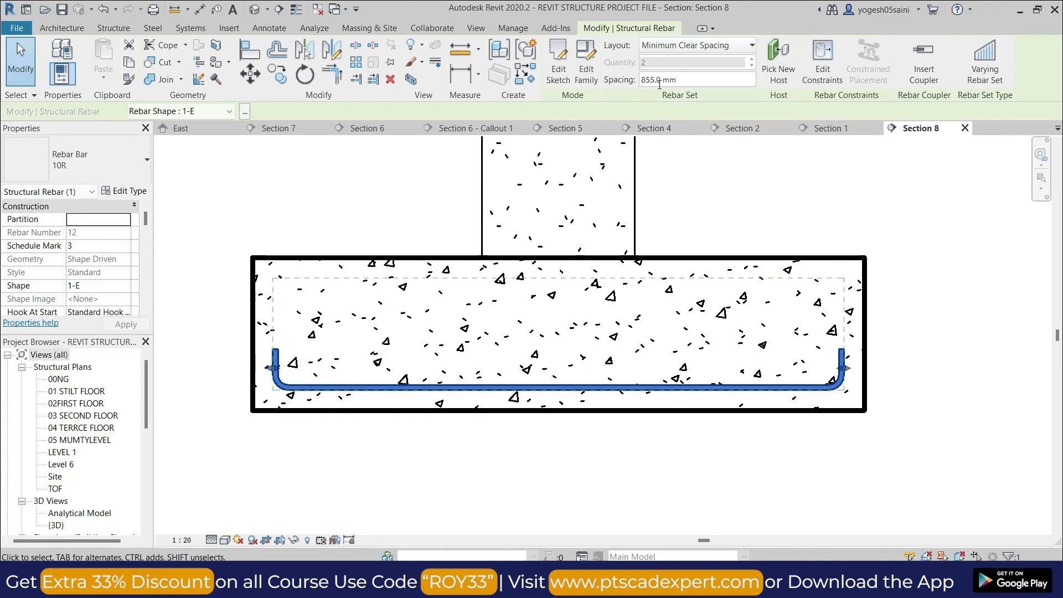
click(751, 46)
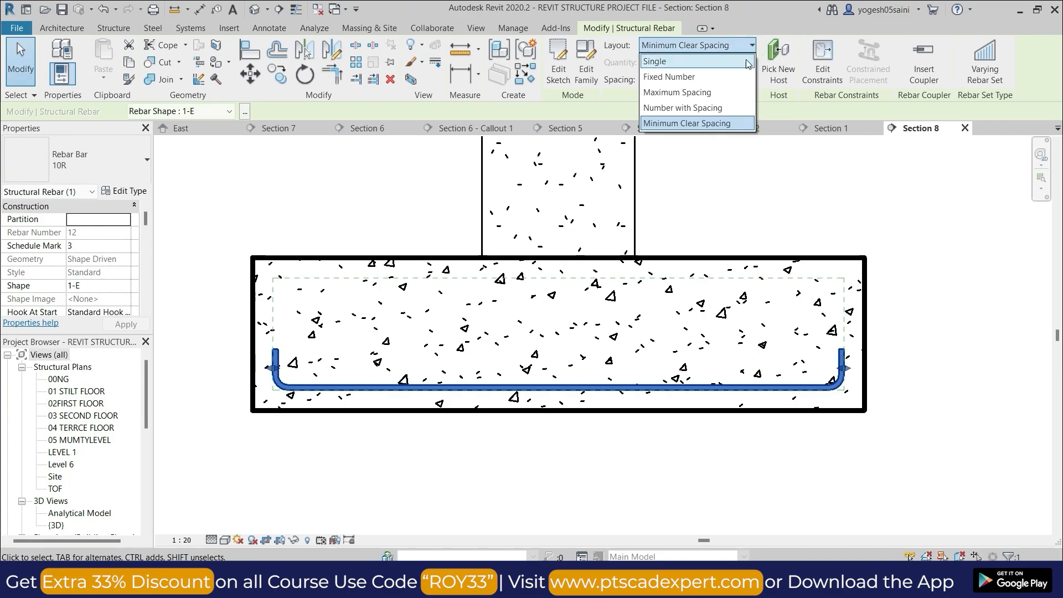
click(738, 93)
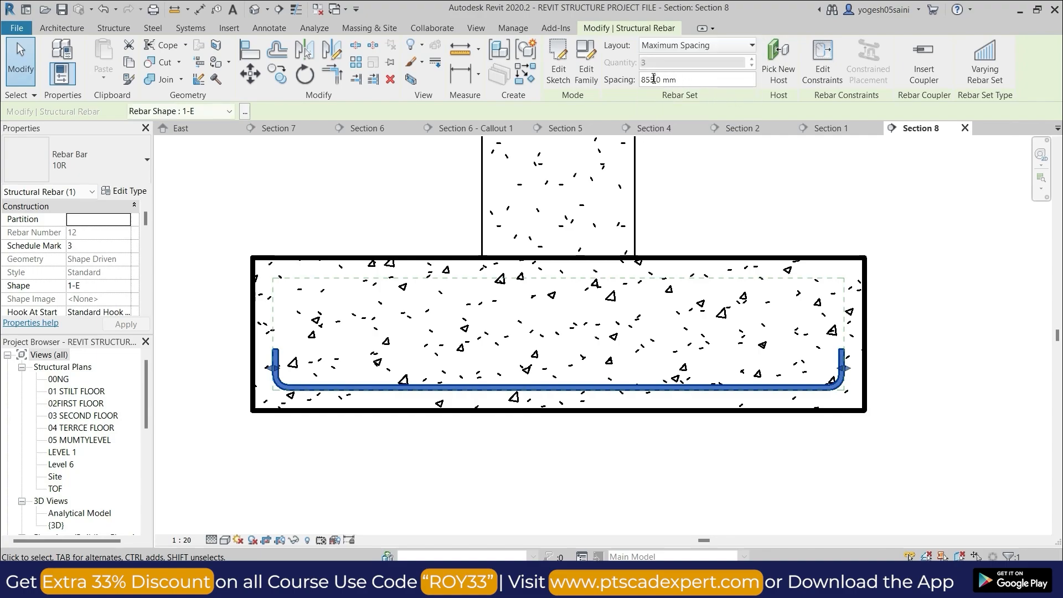
click(653, 78)
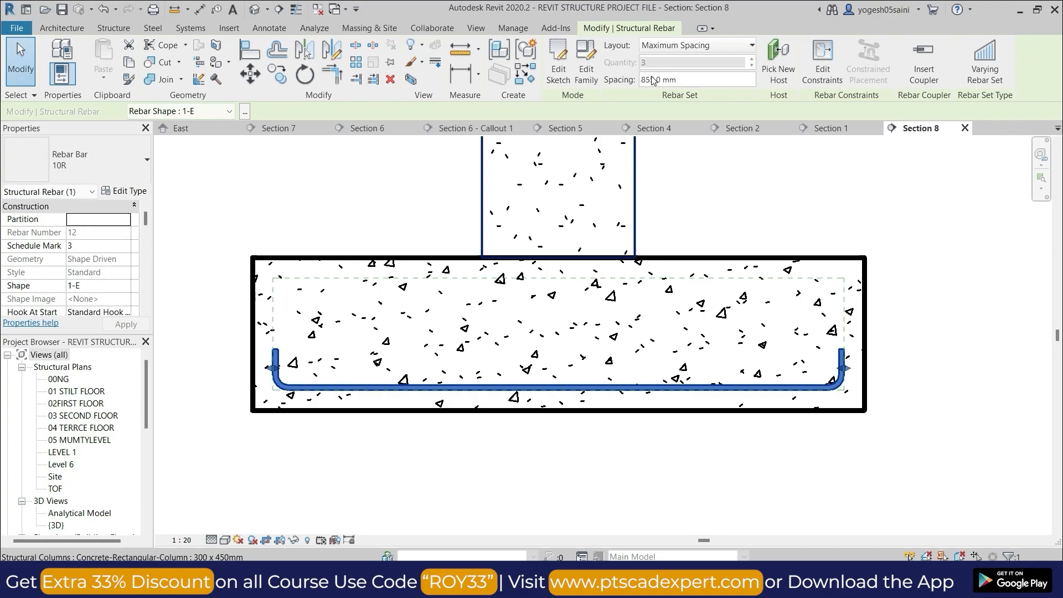
double_click(654, 80)
click(677, 80)
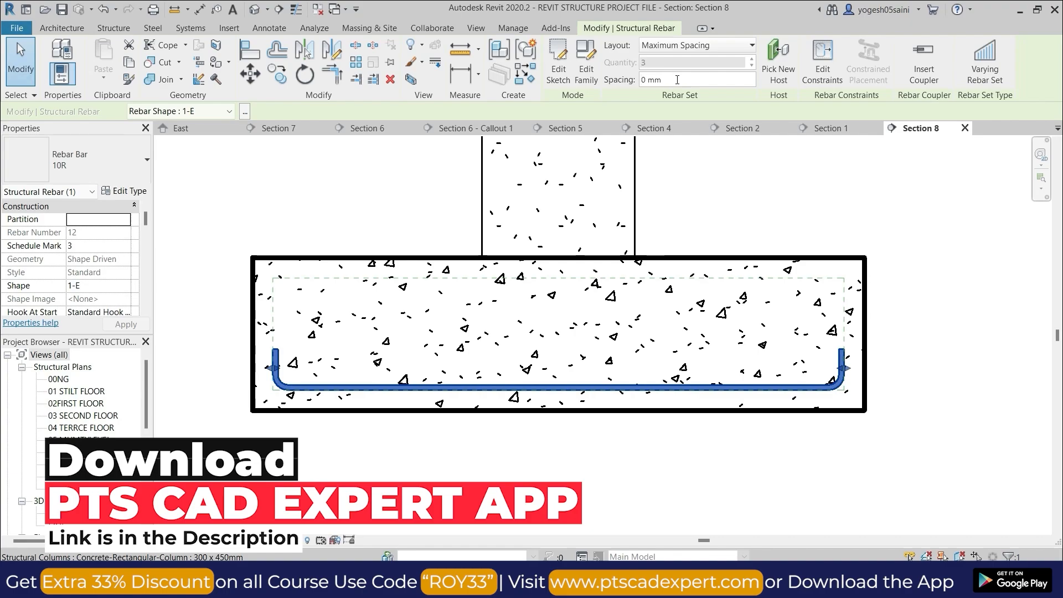
text(200.)
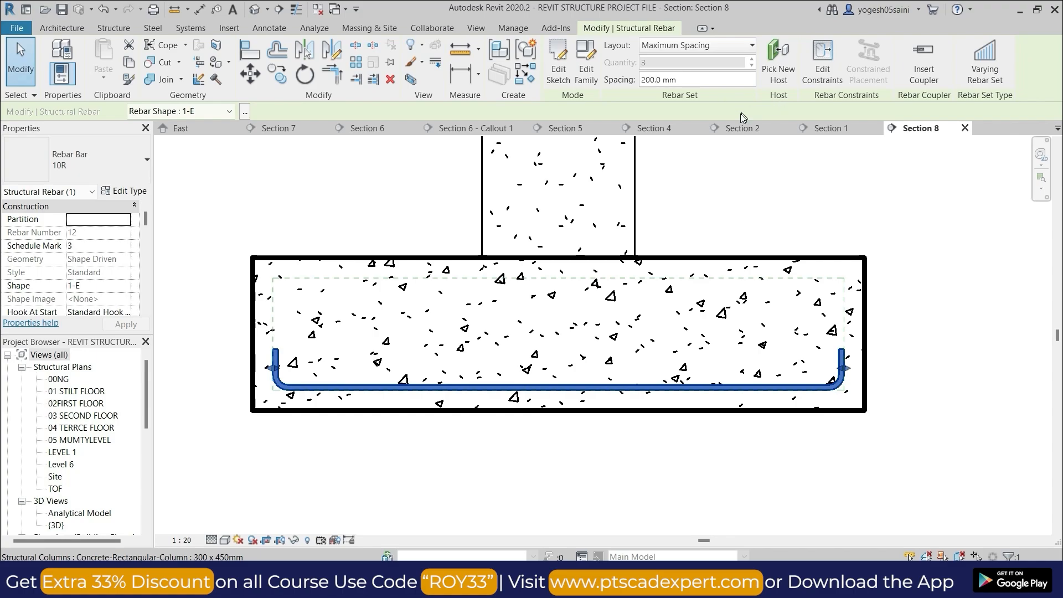
click(720, 186)
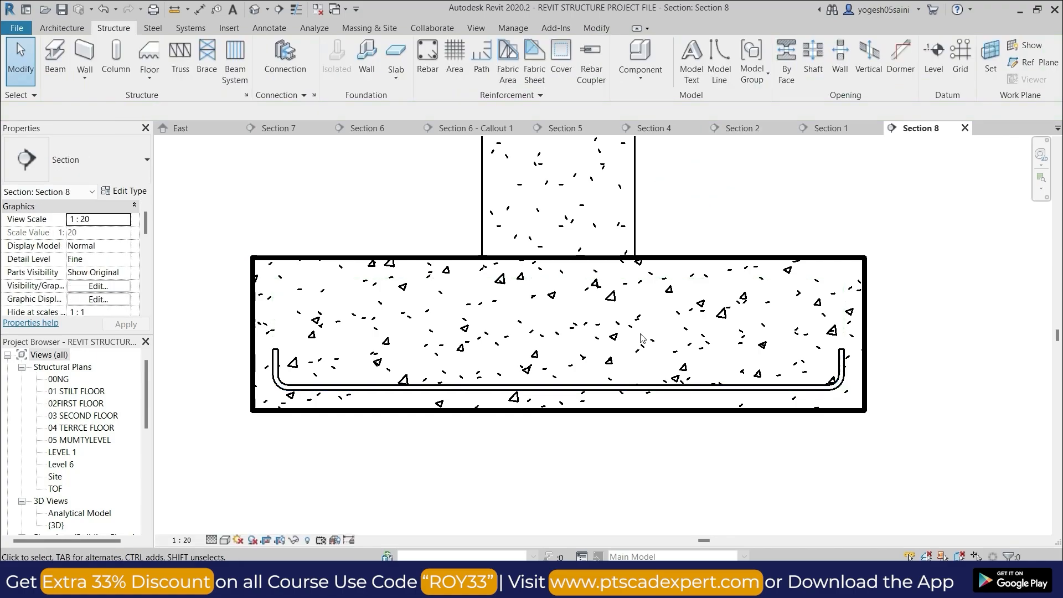
- Review the layout and dimension properties of the footing's bottom rebar set
click(598, 386)
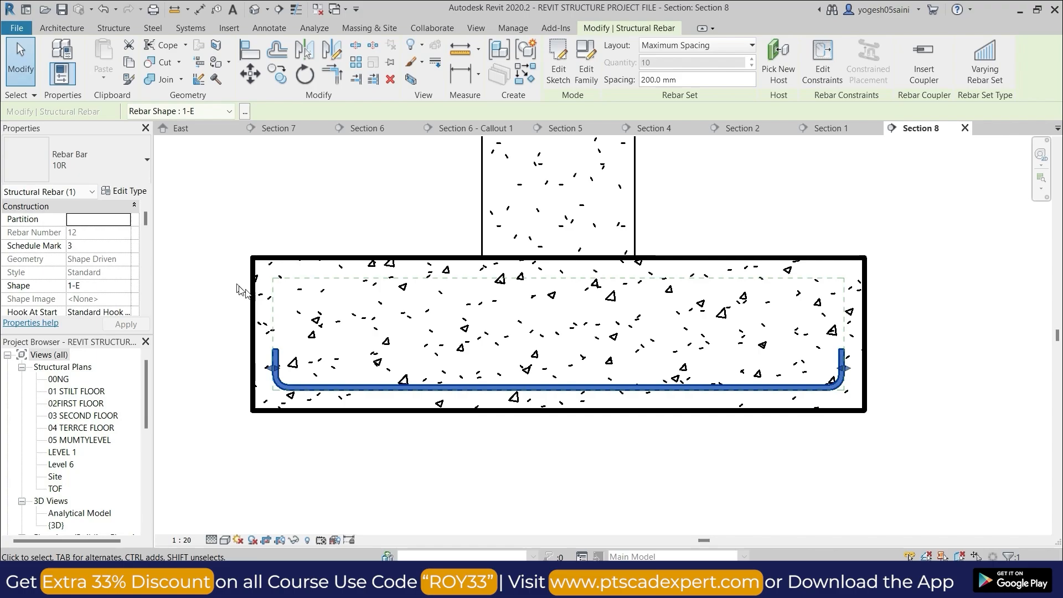
drag(145, 215, 147, 245)
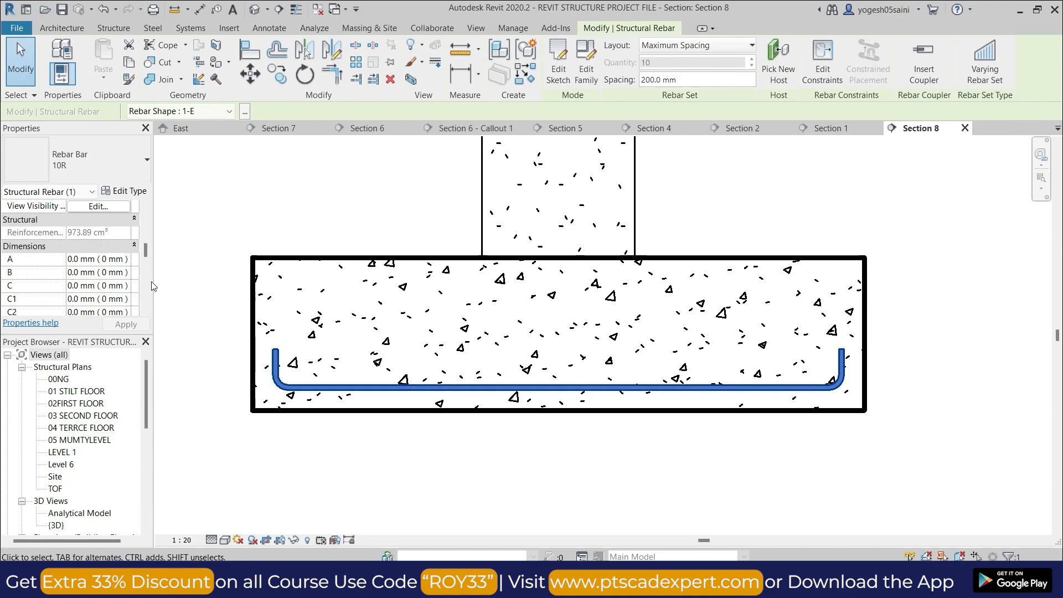
drag(147, 251, 146, 259)
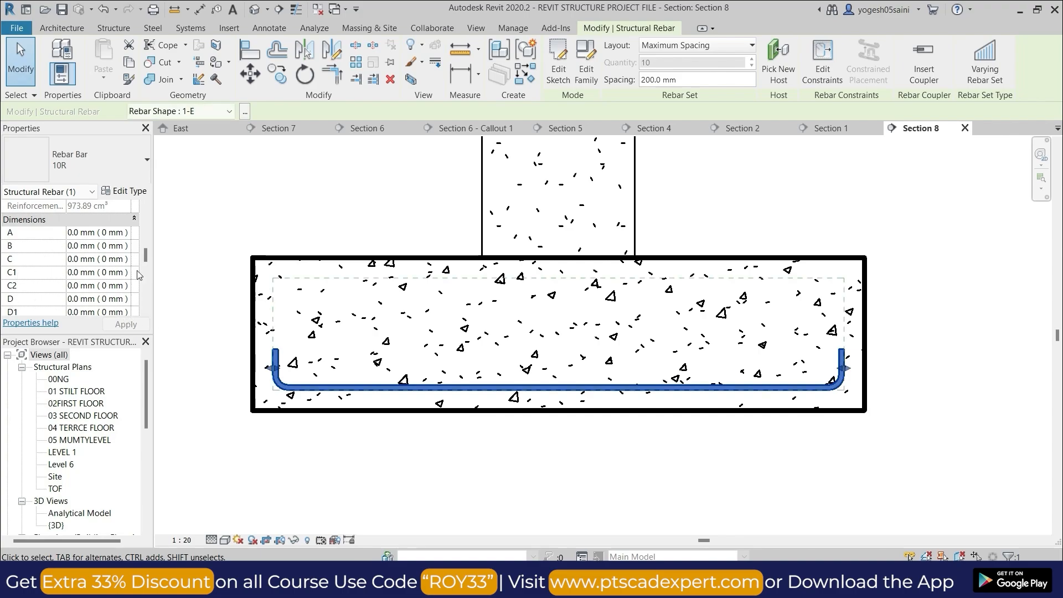
drag(146, 259, 148, 251)
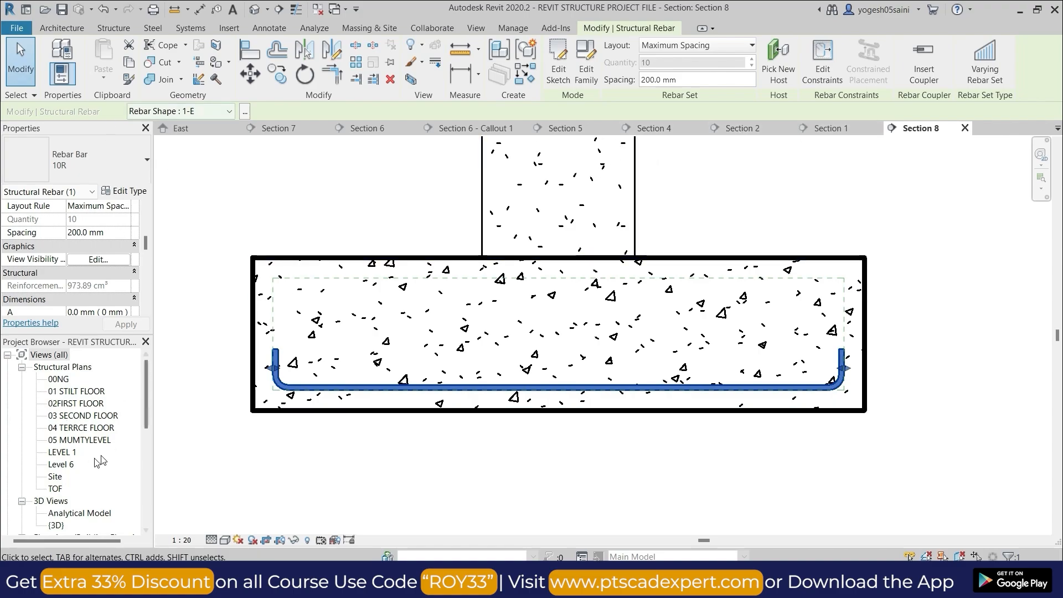
- Open the {3D} view and set its visual style to Wireframe to look through the footings
double_click(56, 526)
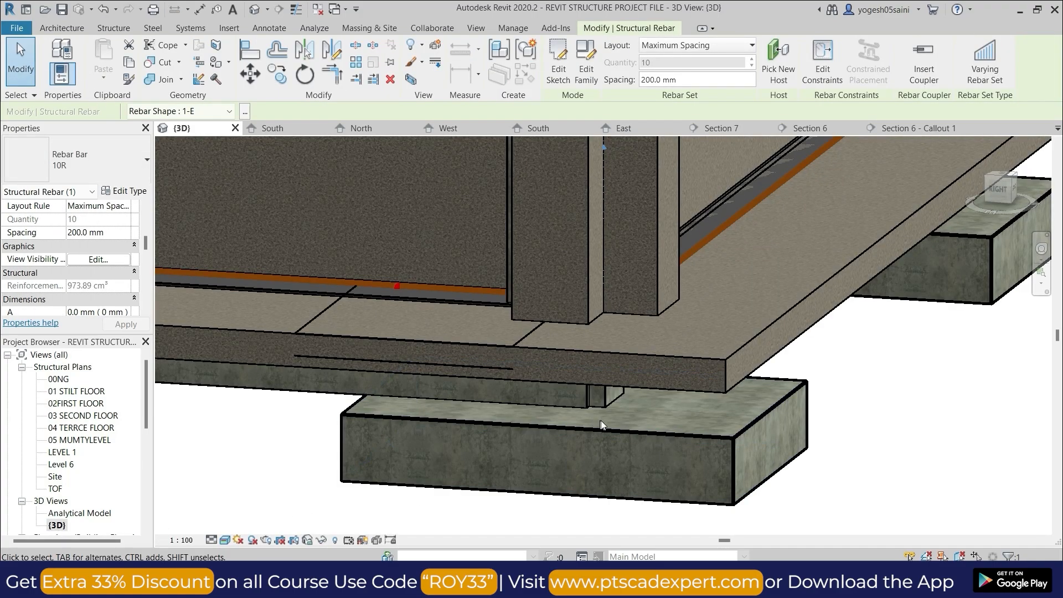
click(225, 540)
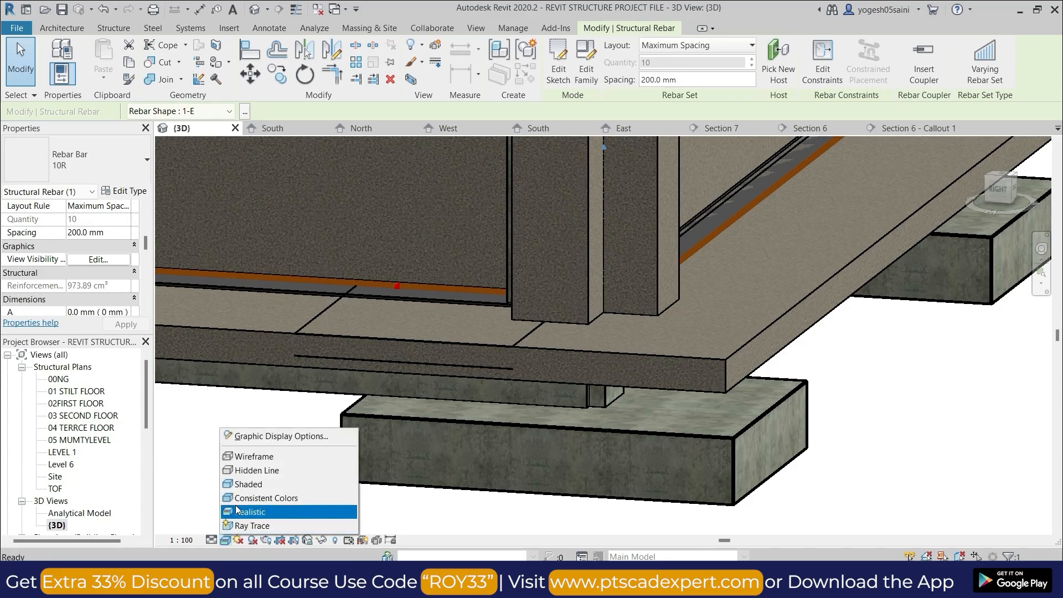
click(249, 459)
scroll(449, 504, down, 2)
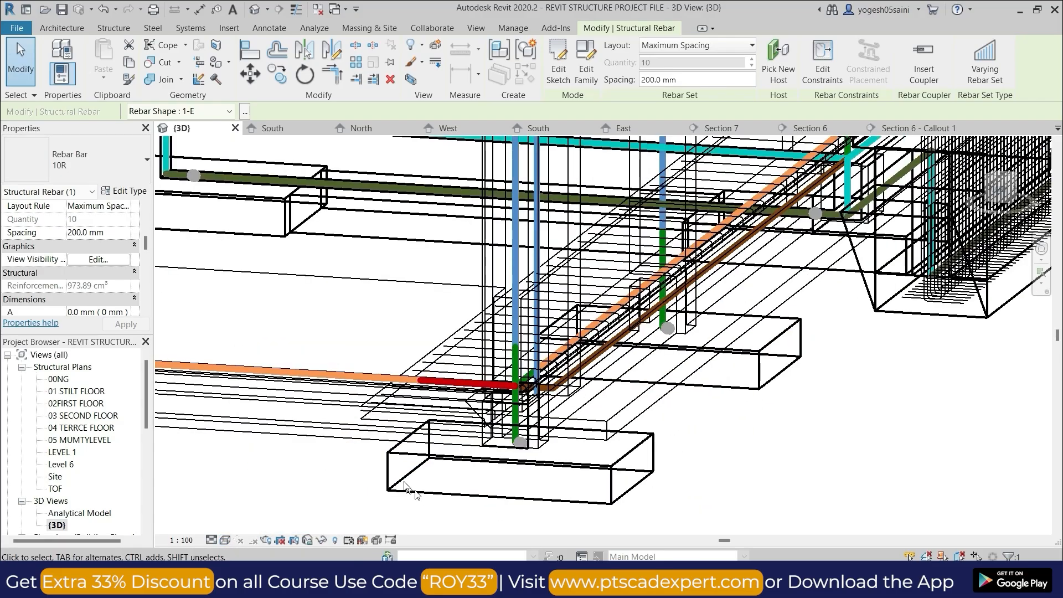
middle_drag(306, 463, 511, 514)
scroll(471, 288, up, 6)
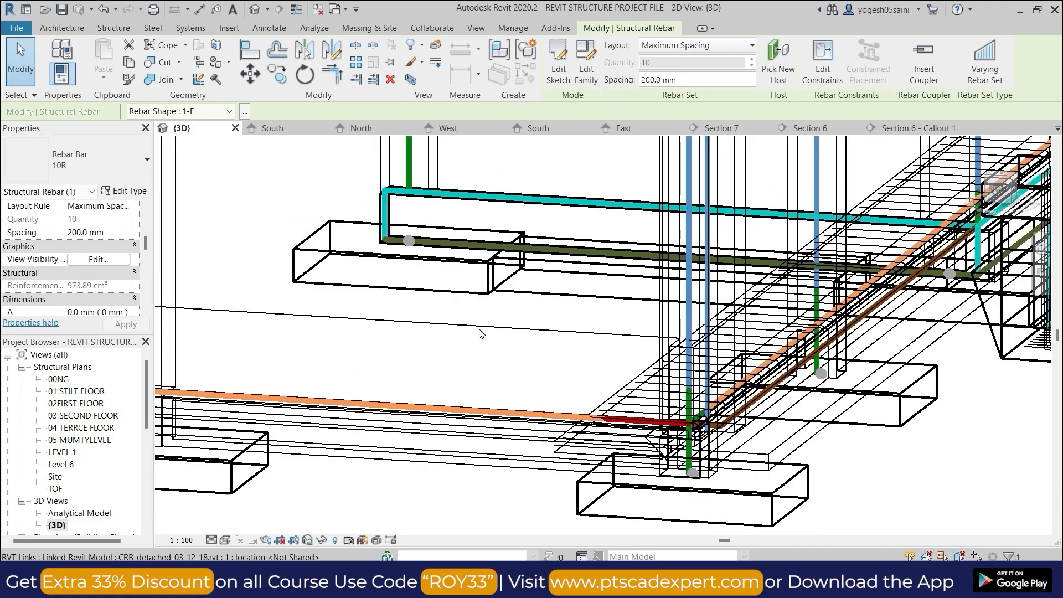
scroll(477, 399, down, 5)
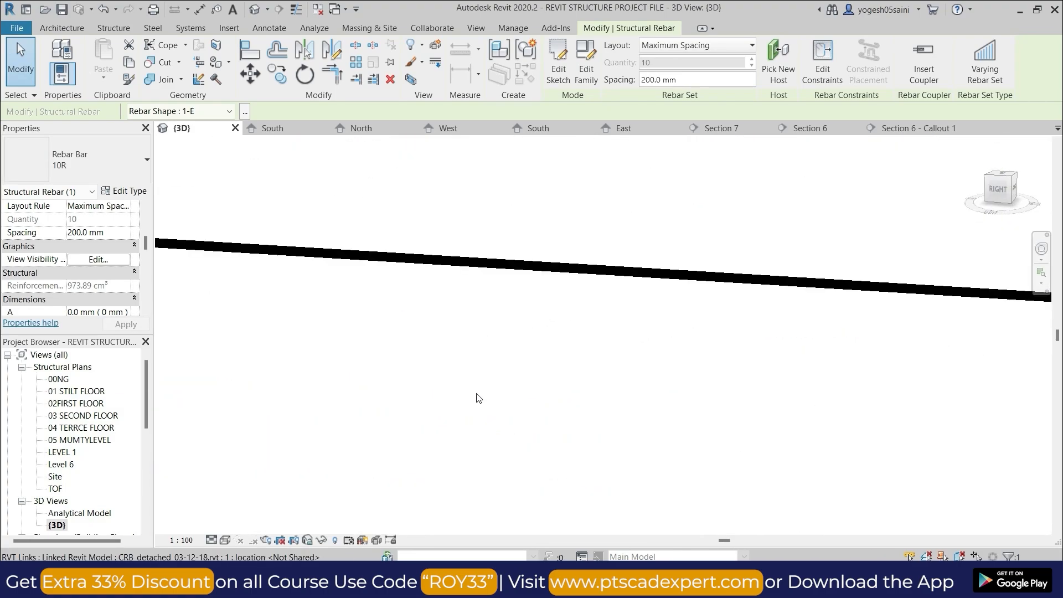
scroll(504, 420, down, 4)
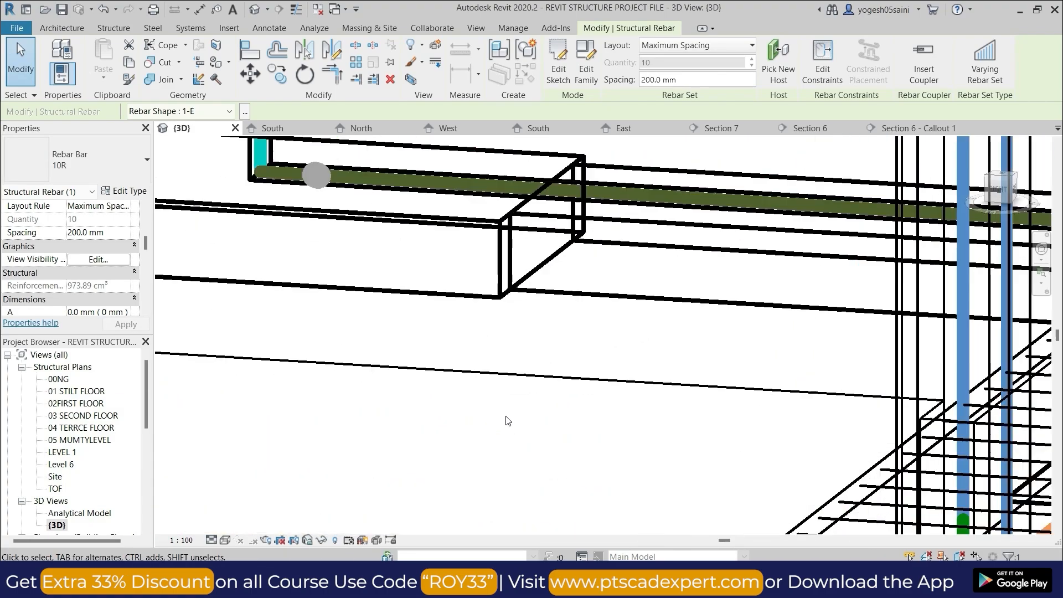
scroll(516, 426, down, 5)
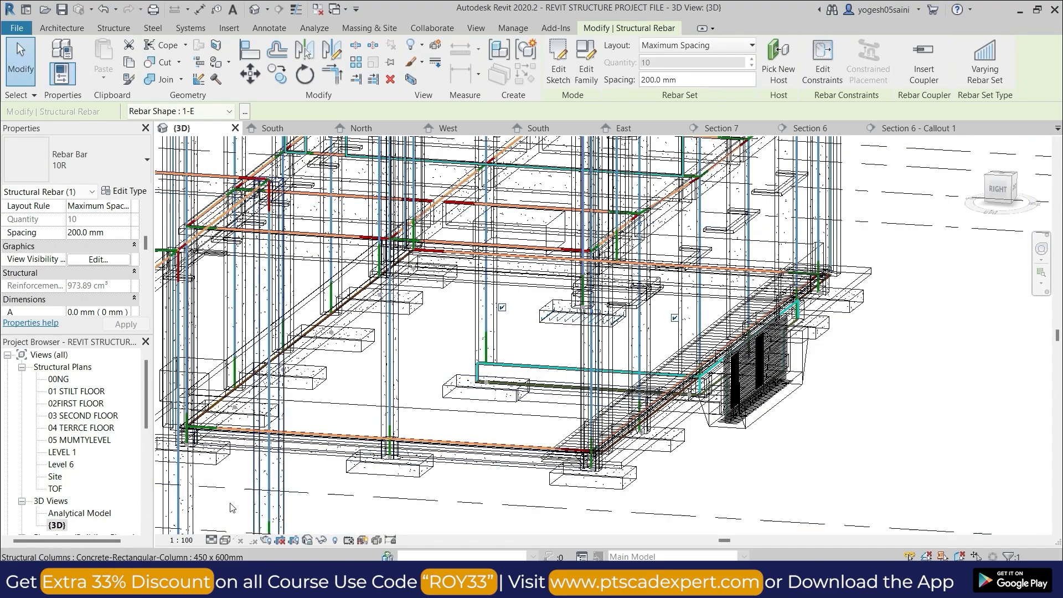
- Set the 3D view's scale to 1:20 and examine the row of bars inside the reinforced footing
click(182, 540)
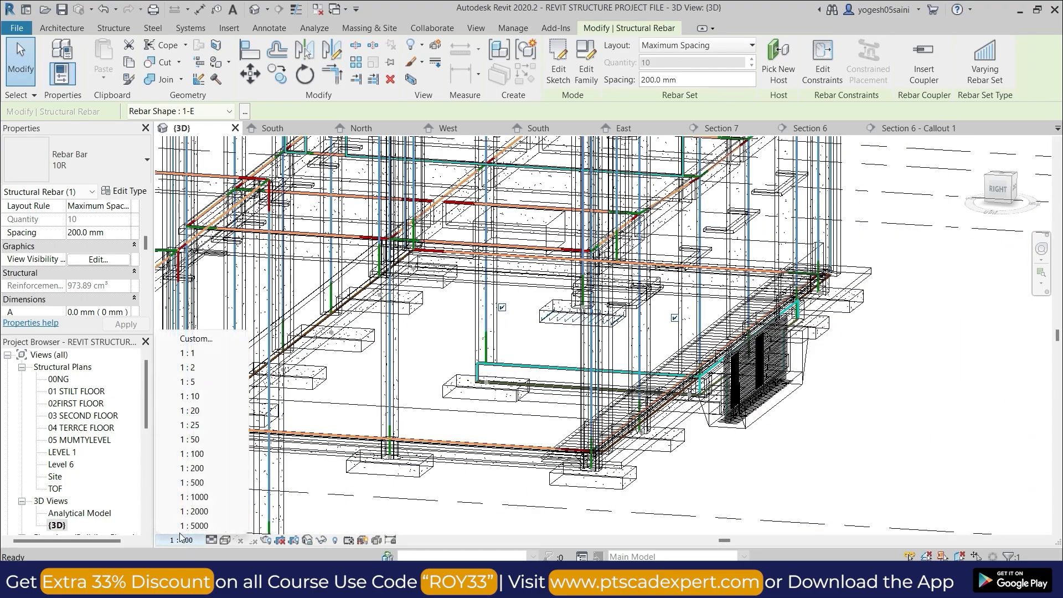
click(194, 411)
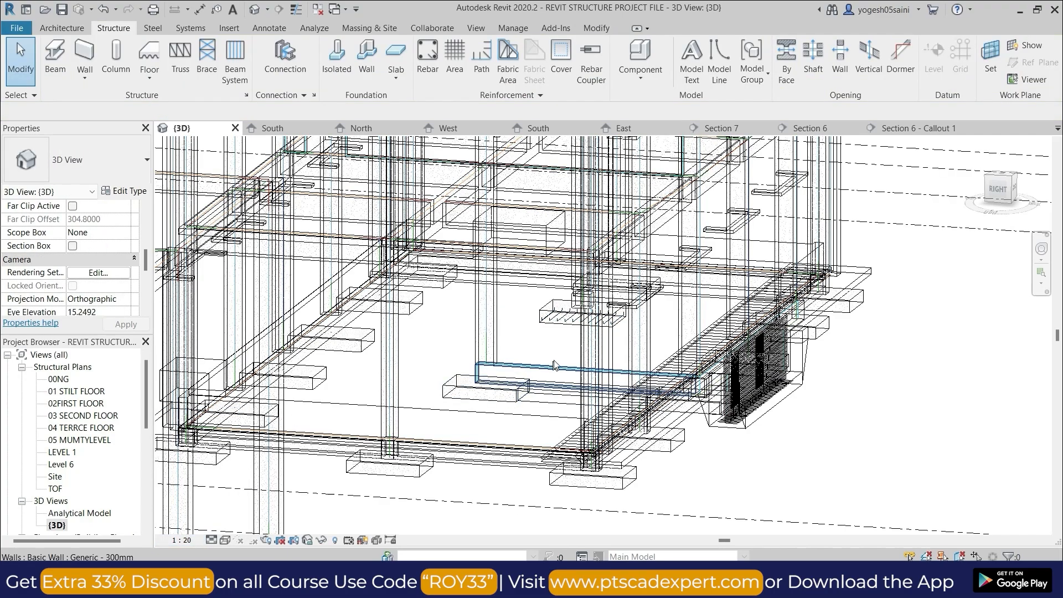
scroll(582, 341, up, 5)
scroll(582, 341, up, 5)
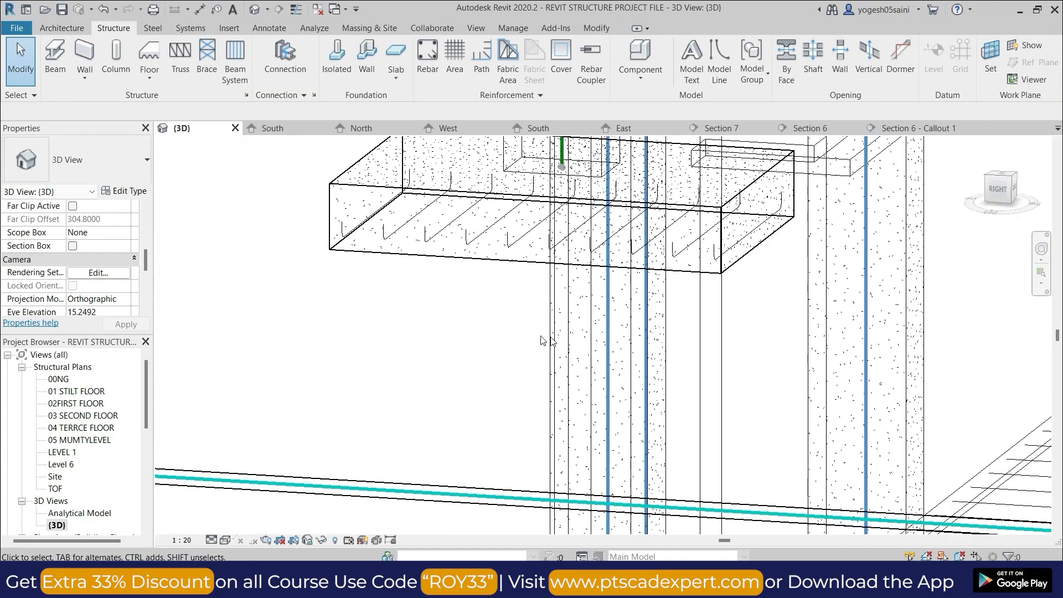
scroll(426, 414, down, 4)
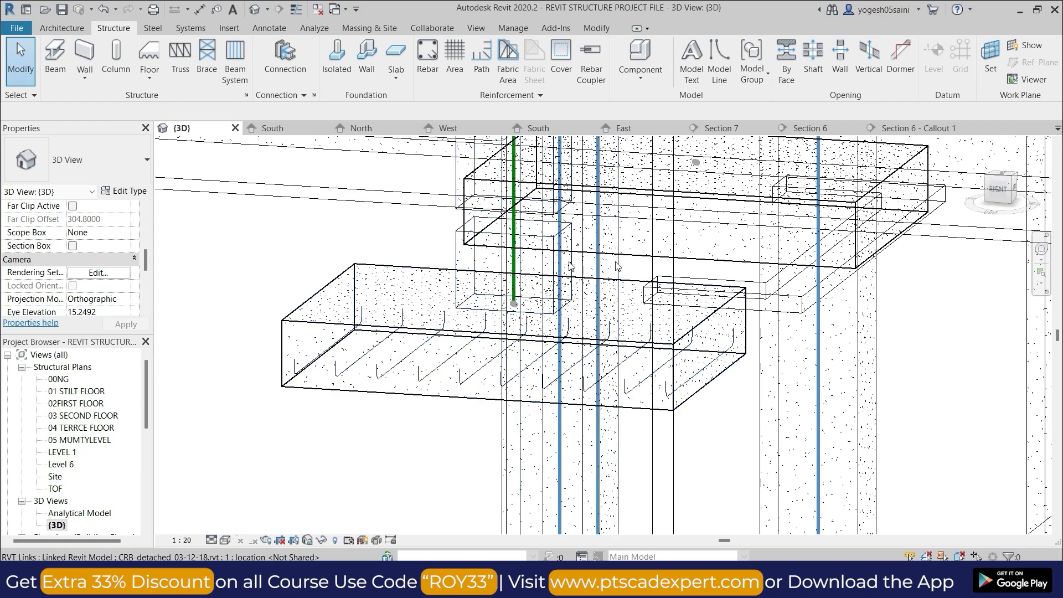
- Try the Shaded visual style in the 3D view, and set the style to Realistic
click(225, 540)
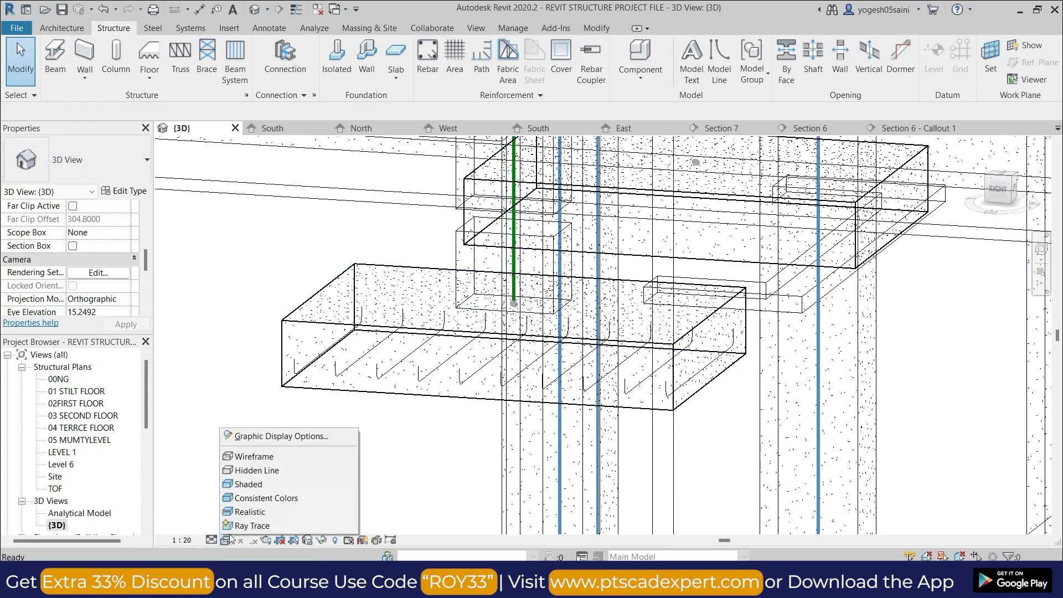
click(241, 485)
scroll(341, 414, down, 2)
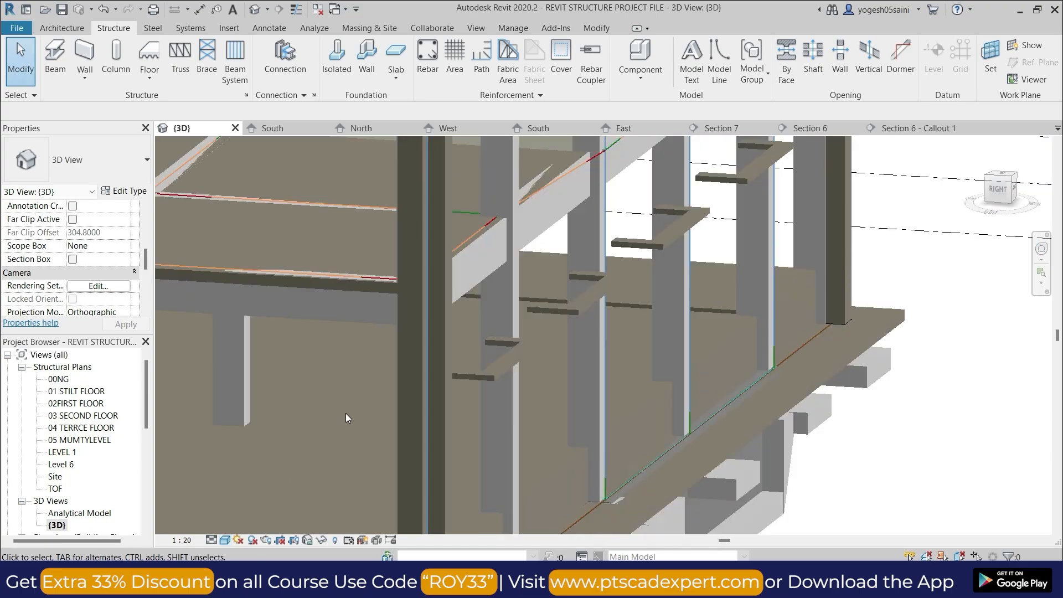
middle_drag(351, 434, 439, 385)
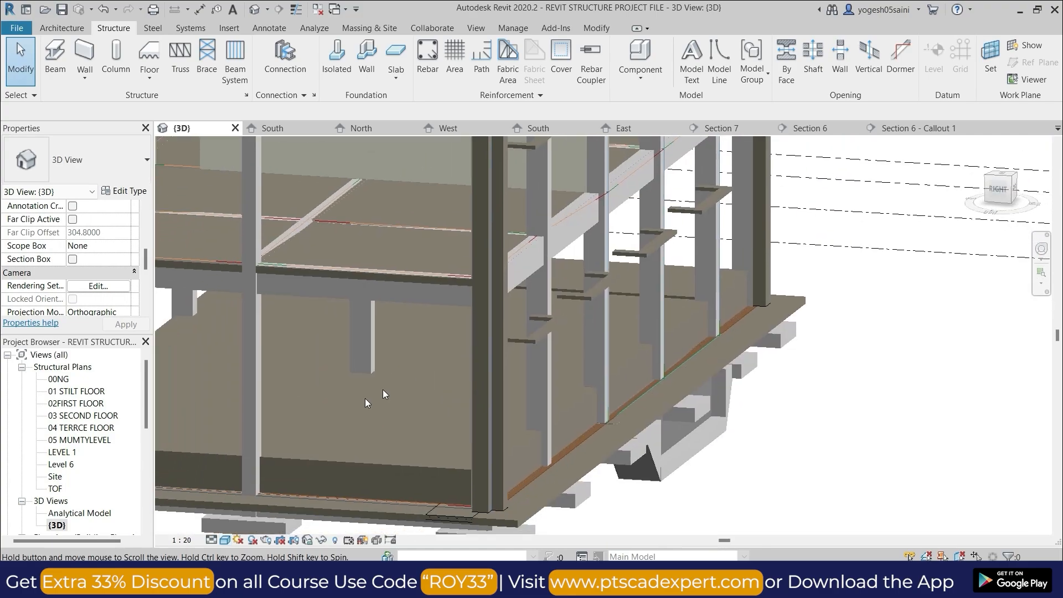
click(226, 539)
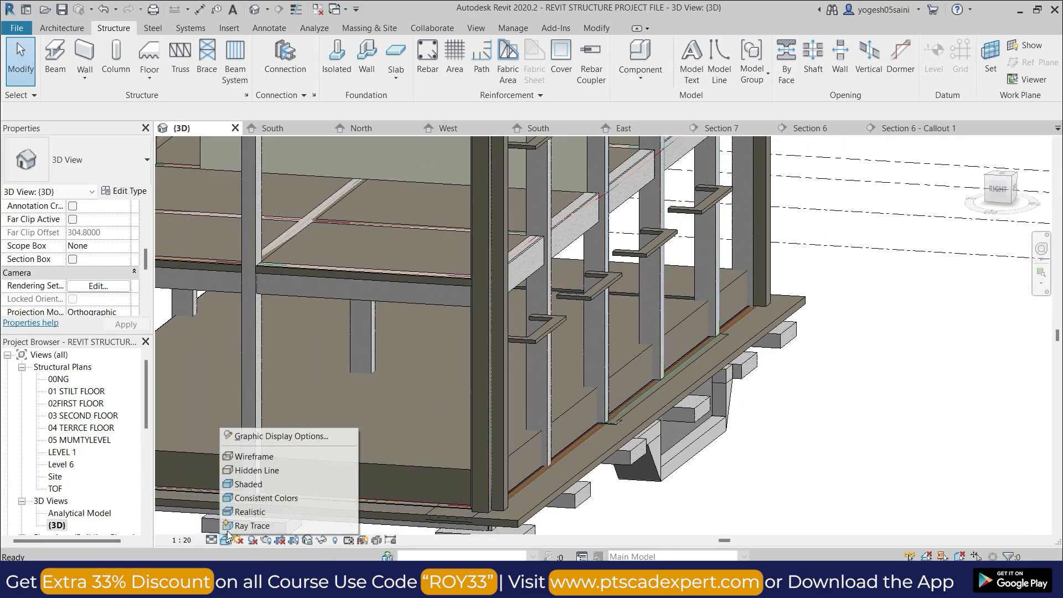
click(250, 511)
middle_drag(303, 471, 446, 423)
scroll(488, 466, up, 1)
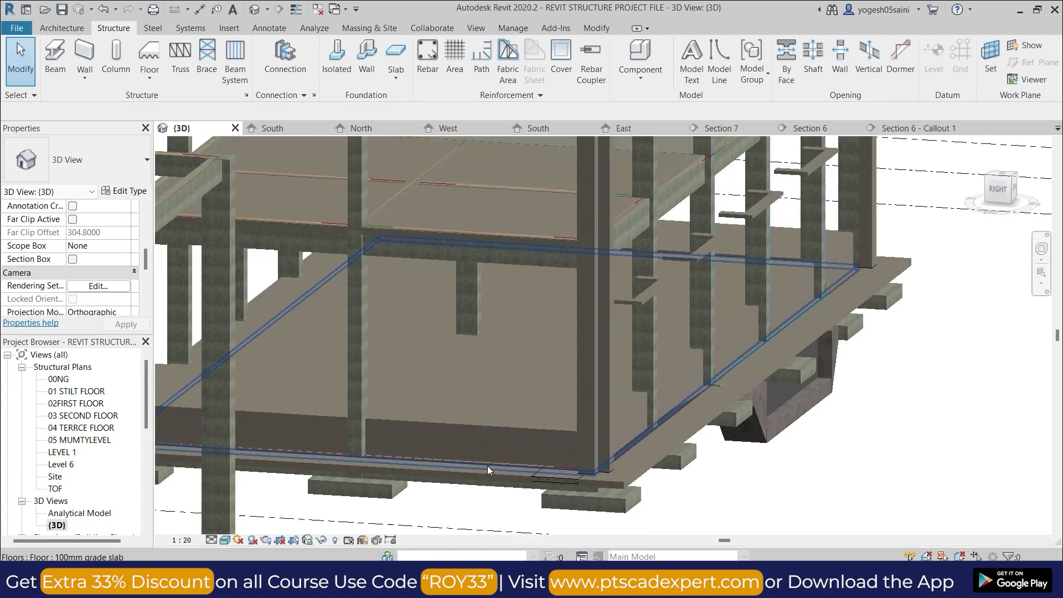
- Override the structural foundation category's graphics in the 3D view from the corner footing, increasing its surface transparency
scroll(487, 466, up, 2)
middle_drag(500, 471, 453, 297)
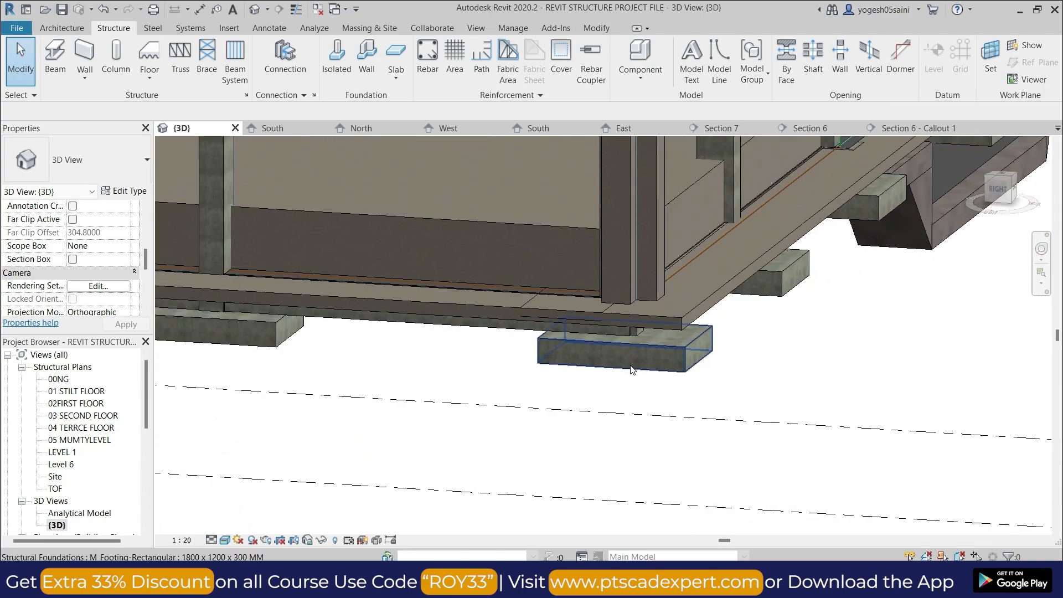
scroll(630, 366, up, 2)
middle_drag(642, 394, 581, 455)
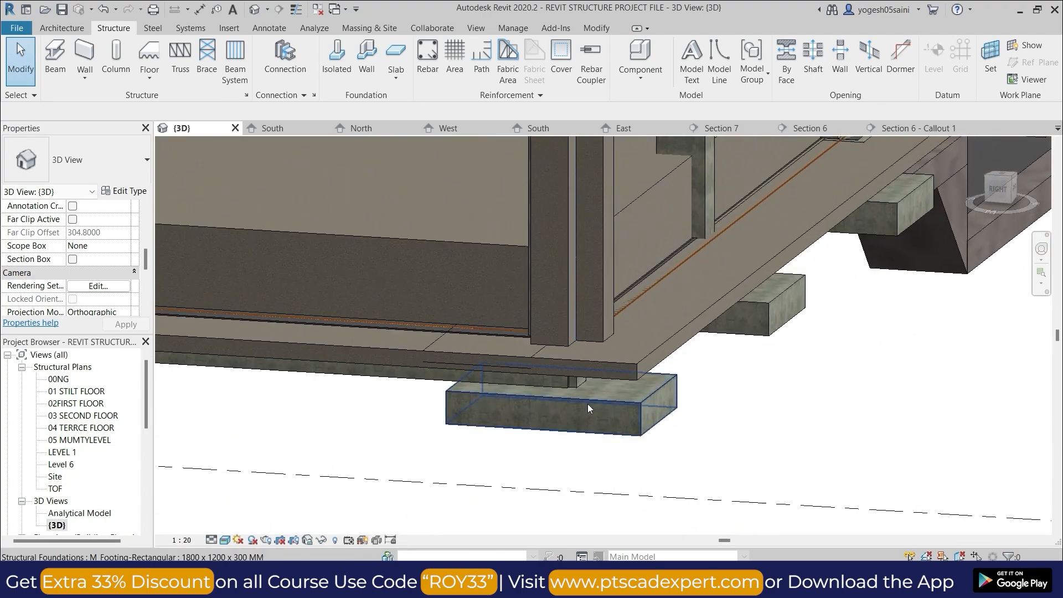
click(641, 403)
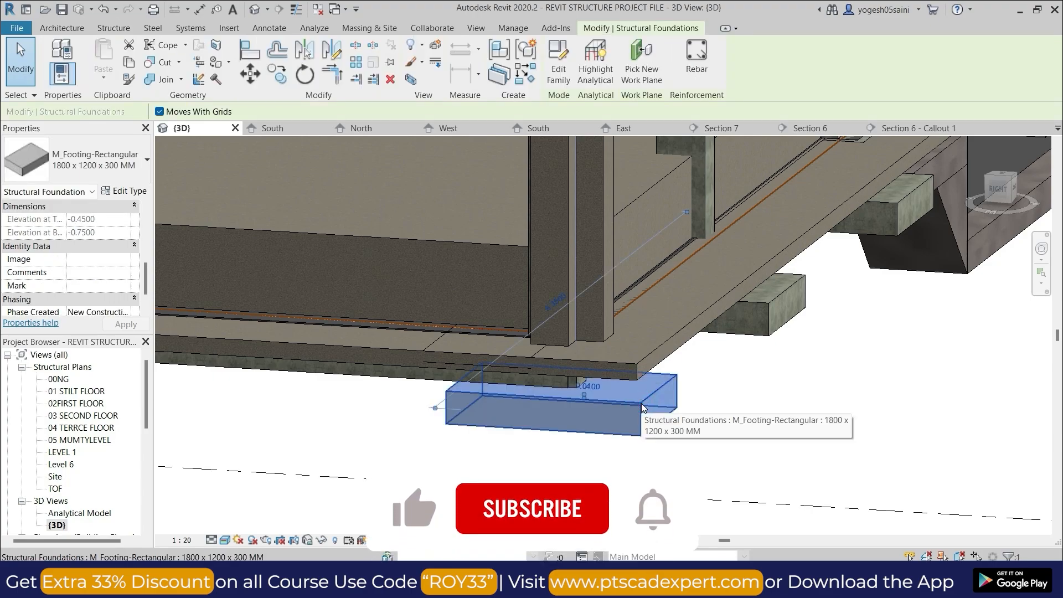
right_click(641, 403)
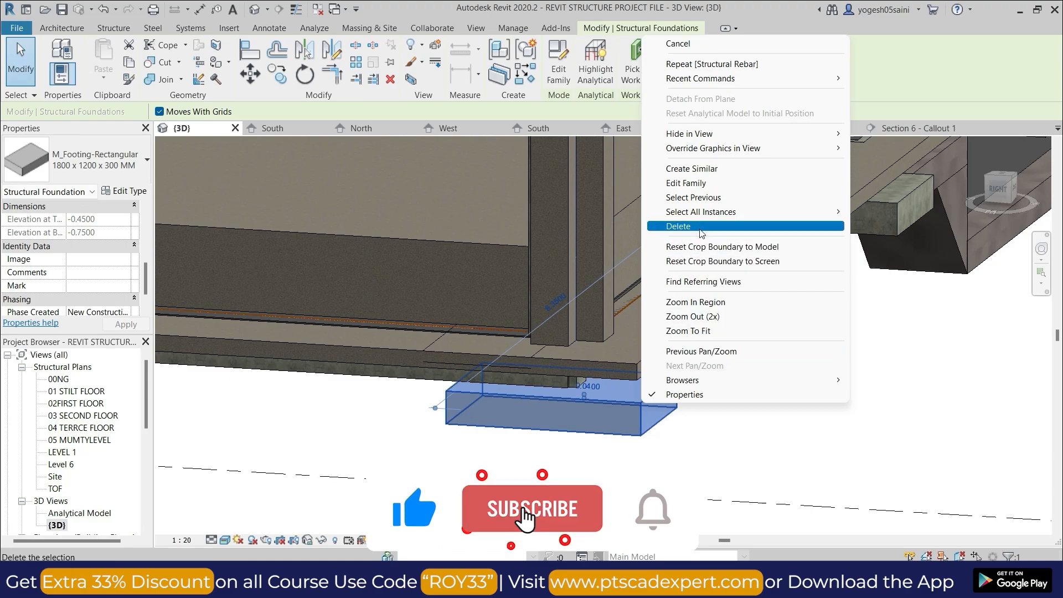
mouse_move(705, 154)
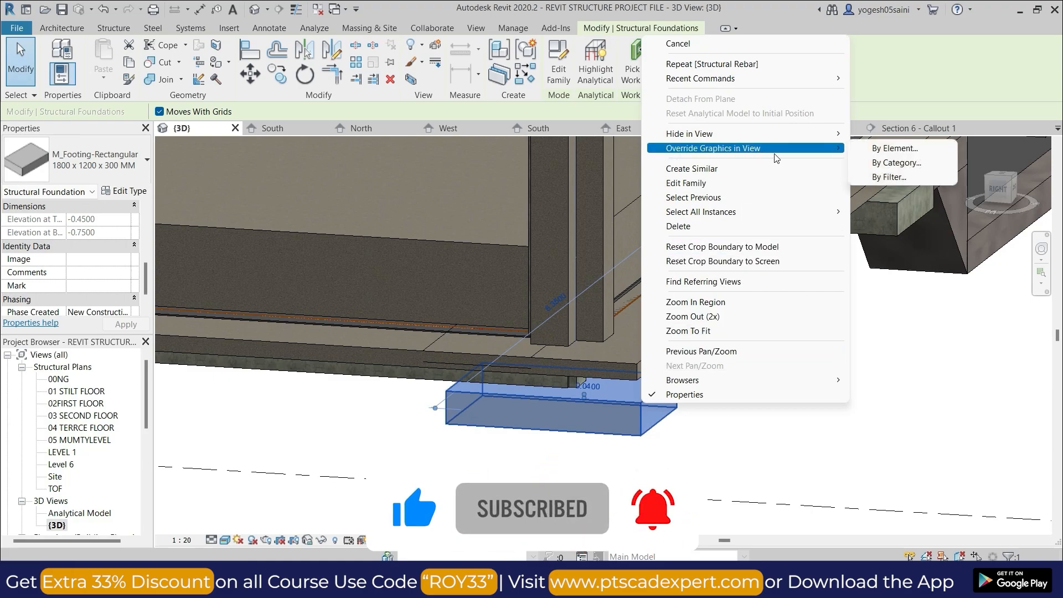
click(884, 163)
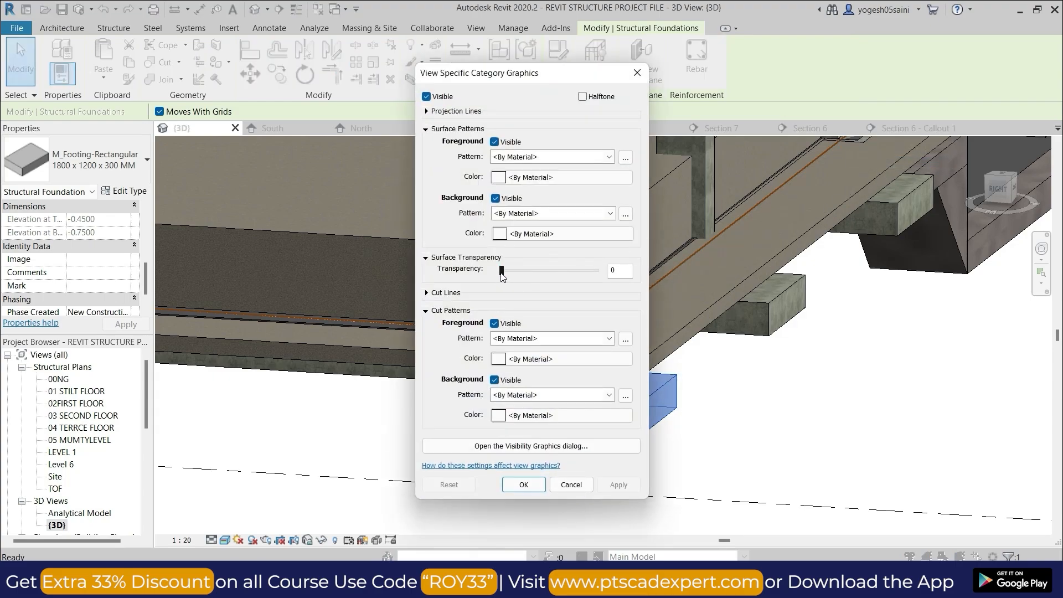
drag(501, 272, 506, 271)
click(619, 486)
click(523, 485)
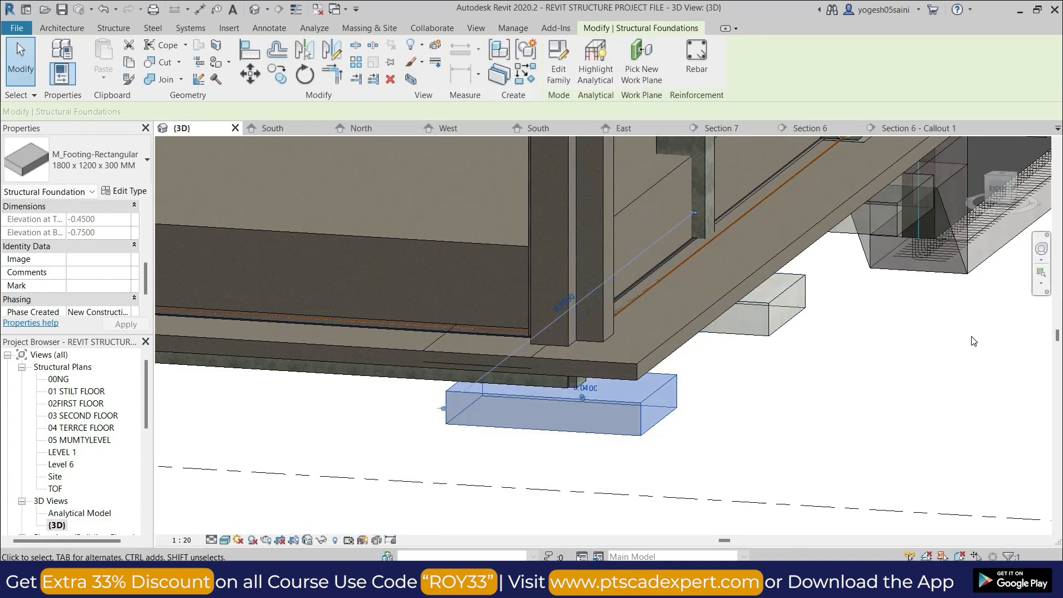
- Examine the rebar inside the transparent wall foundation below the grade slab in the 3D view
middle_drag(974, 341, 652, 435)
scroll(669, 405, up, 1)
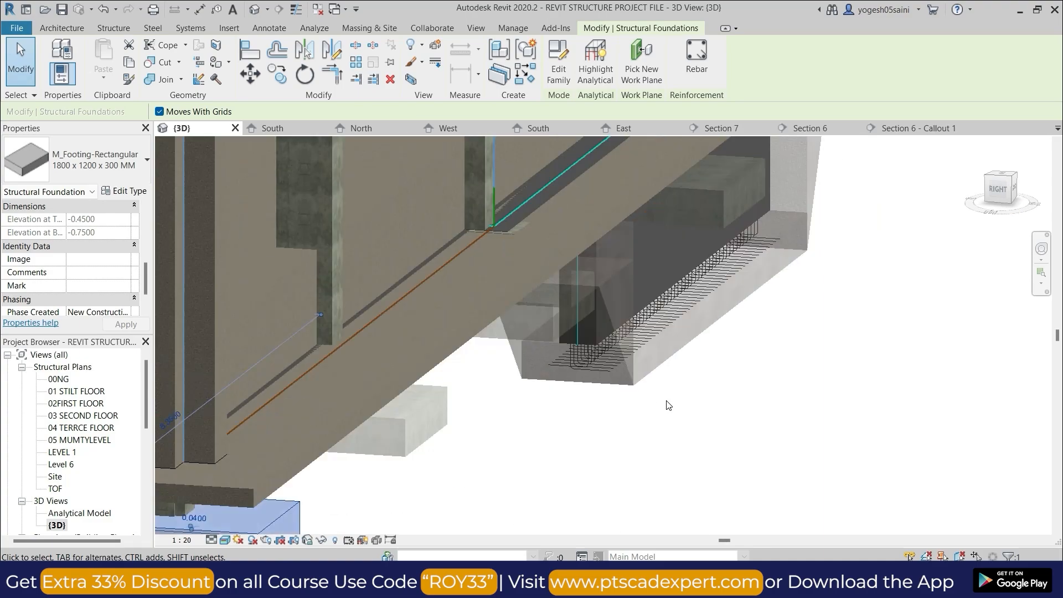
scroll(637, 384, up, 4)
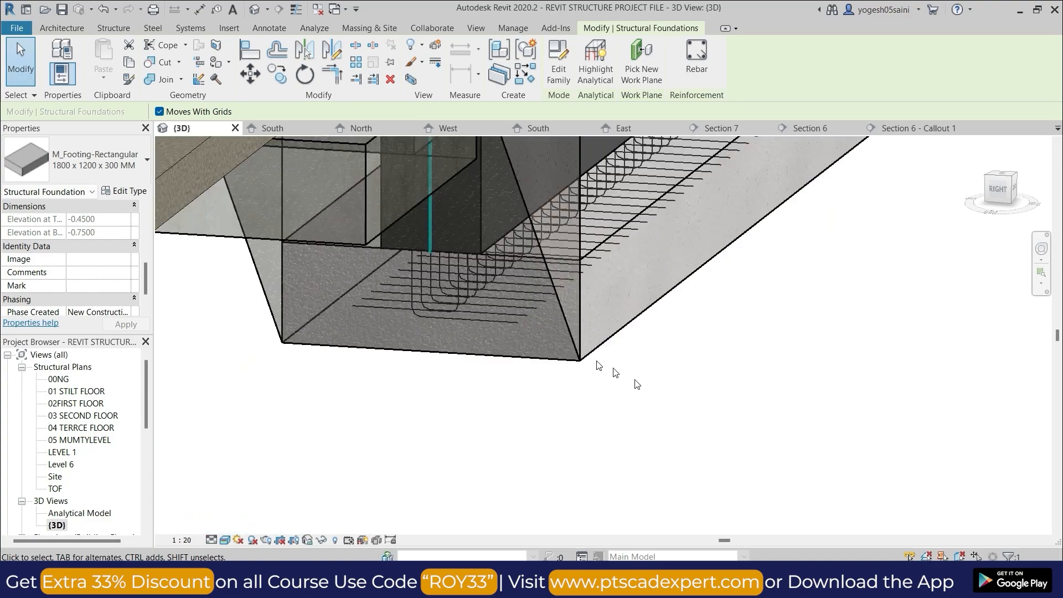
middle_drag(745, 303, 652, 431)
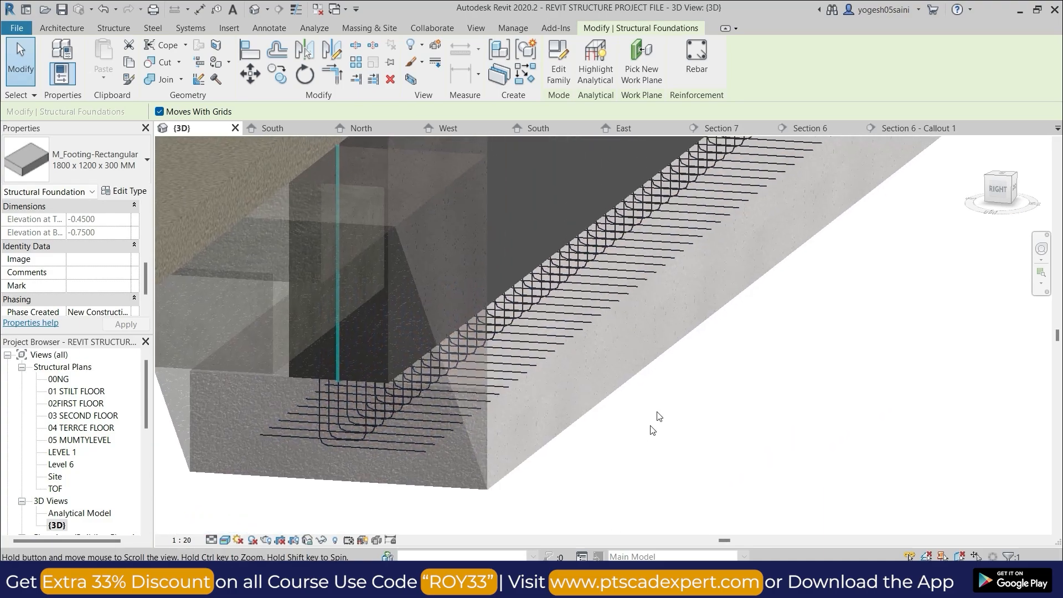
scroll(659, 417, down, 5)
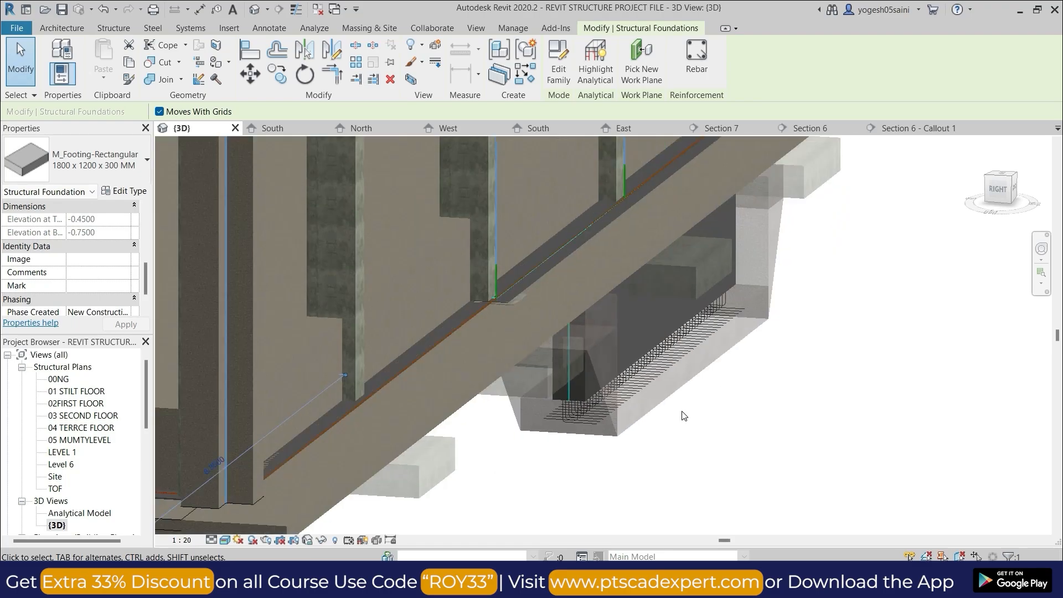
scroll(684, 416, up, 1)
scroll(670, 390, up, 2)
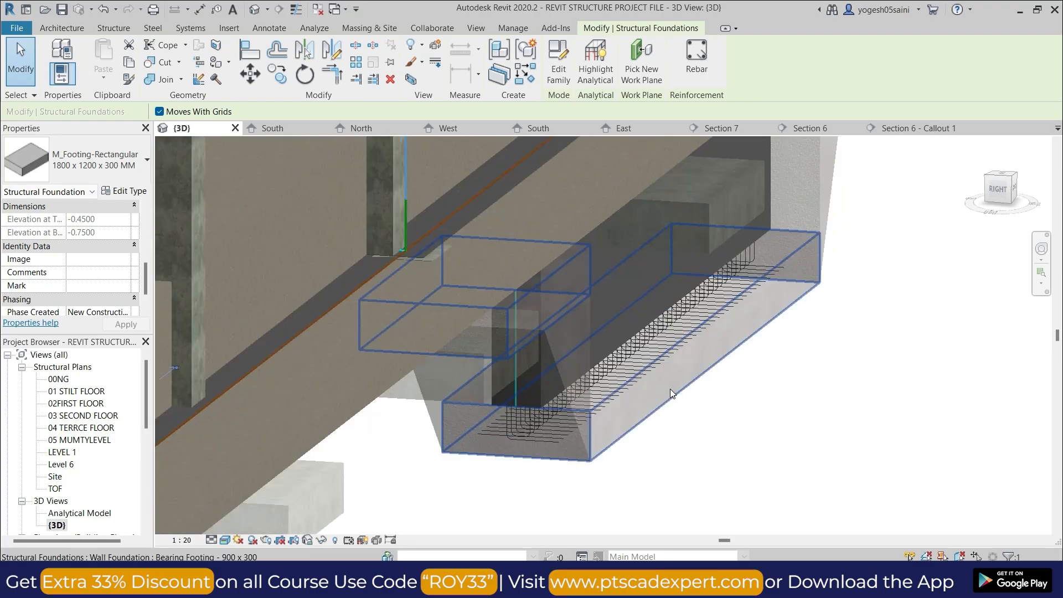
scroll(646, 454, down, 2)
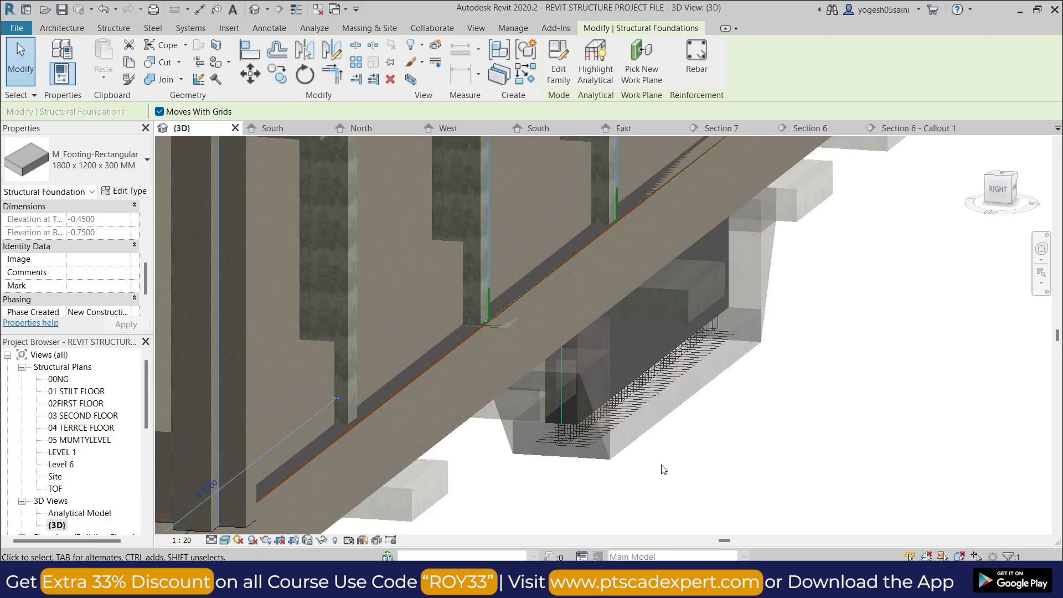
scroll(664, 469, up, 1)
scroll(644, 469, down, 6)
scroll(659, 461, up, 2)
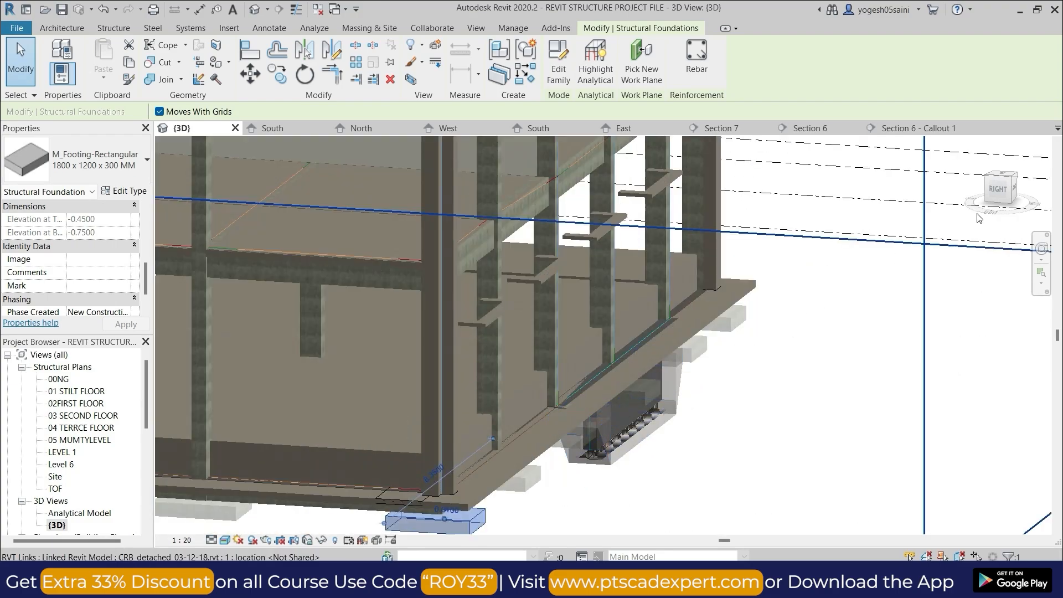
- Inspect the column footings from the front and underside of the building, clearing the footing selection
drag(982, 214, 696, 325)
middle_drag(986, 239, 22, 40)
middle_drag(343, 480, 865, 425)
middle_drag(555, 461, 589, 484)
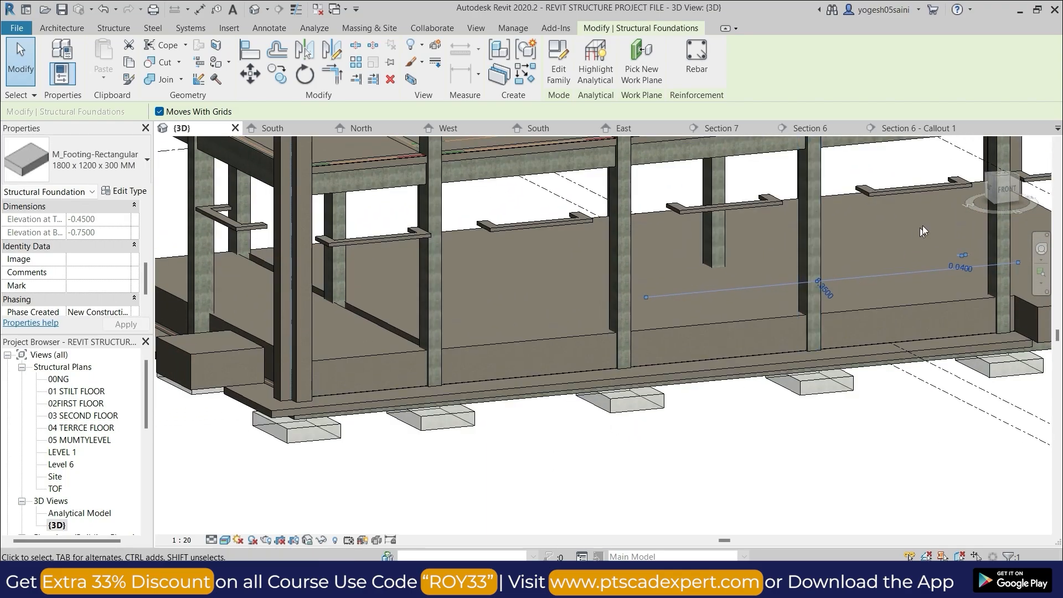
click(997, 155)
middle_drag(721, 415, 790, 518)
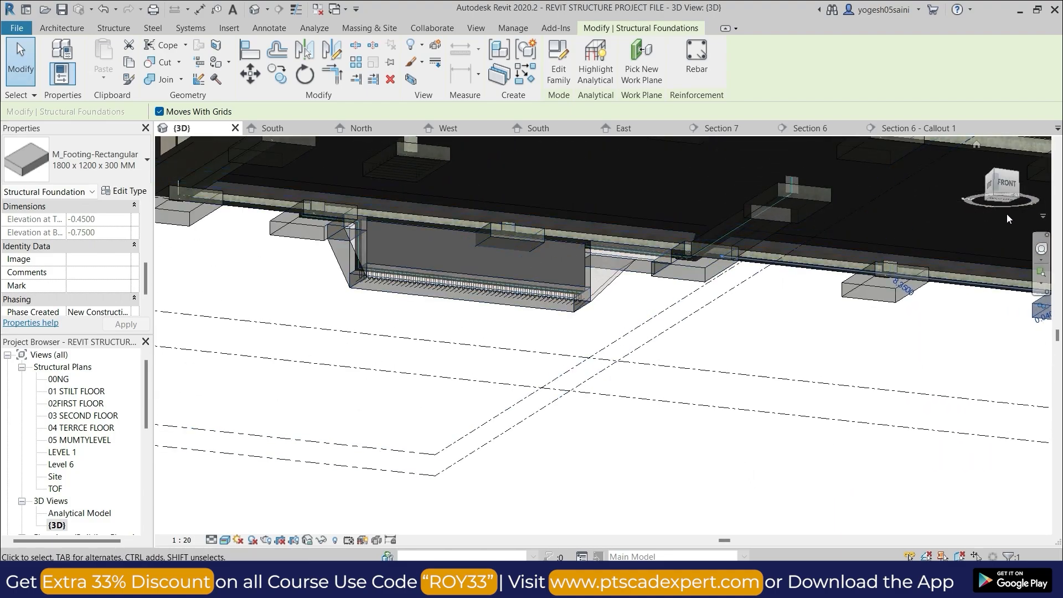
key(Escape)
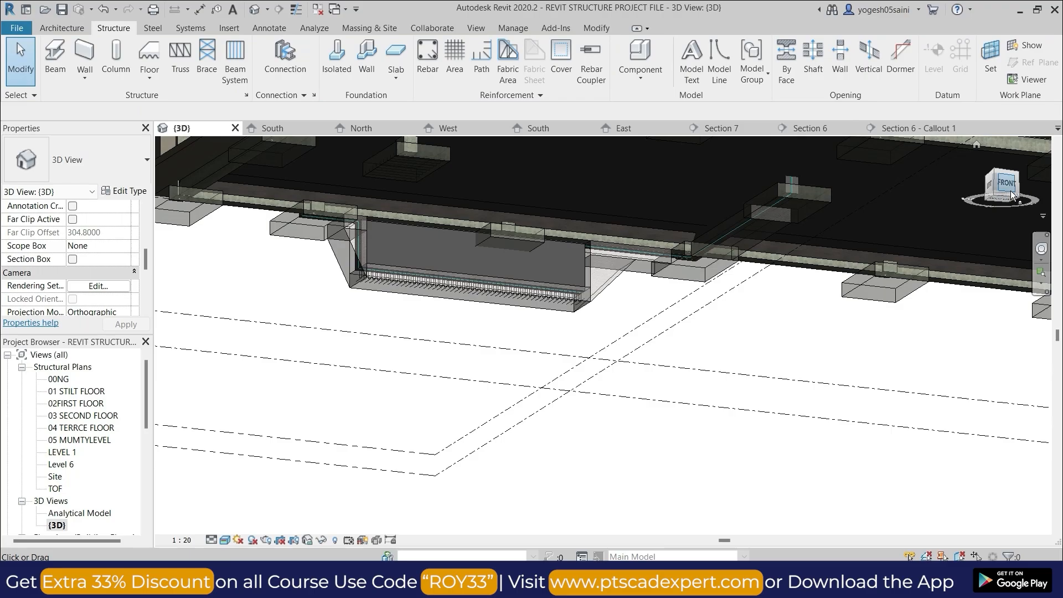
click(1003, 187)
drag(976, 191, 761, 149)
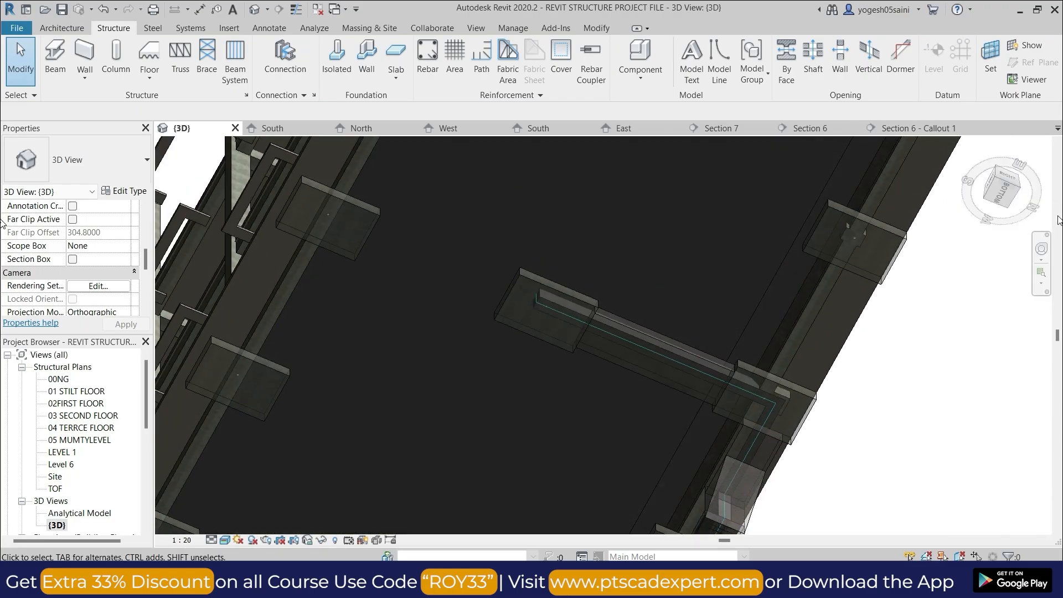
click(1003, 184)
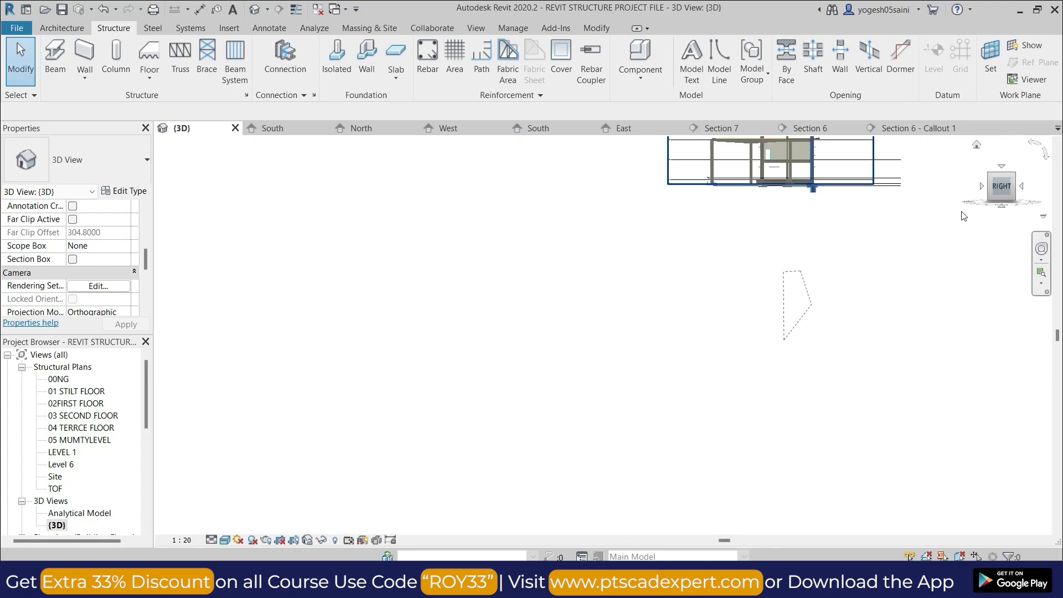
- Inspect the footings from the right side and the back-right corner of the building, leaving nothing selected
drag(966, 211, 856, 251)
middle_drag(852, 274, 840, 347)
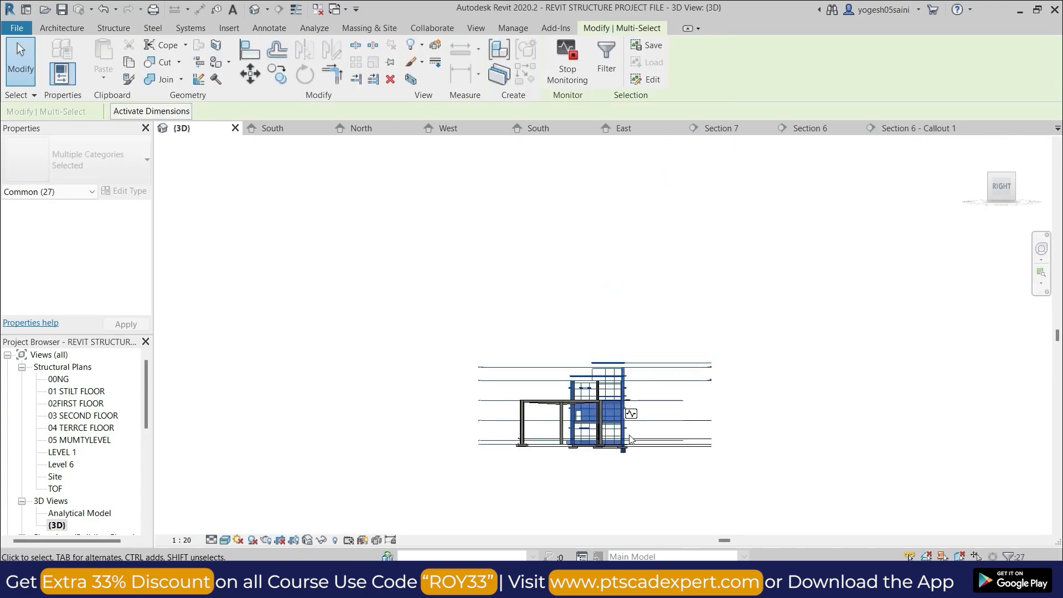
scroll(701, 426, up, 1)
scroll(559, 456, up, 6)
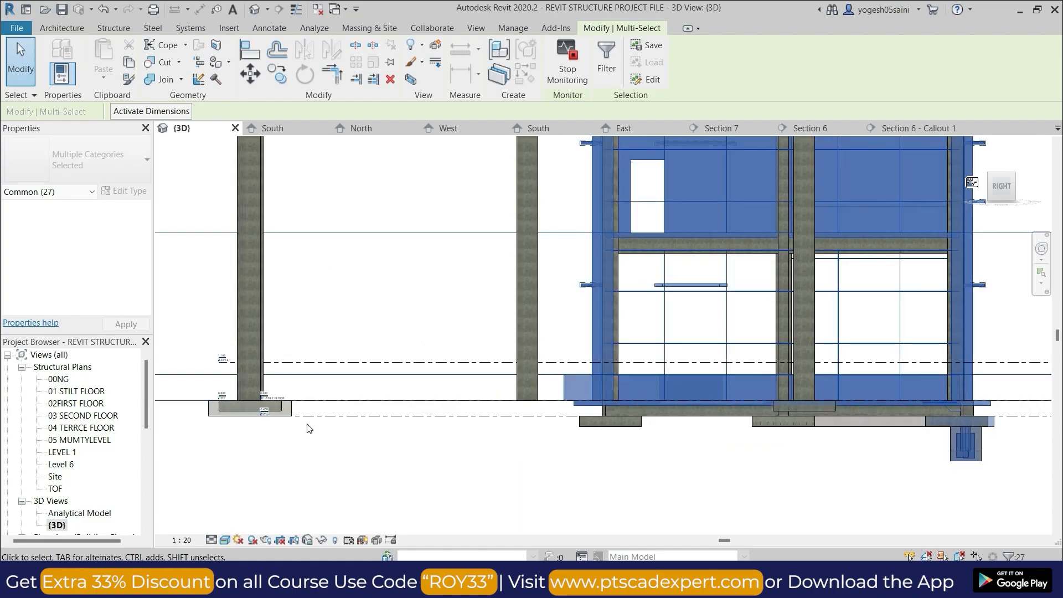
scroll(308, 428, up, 1)
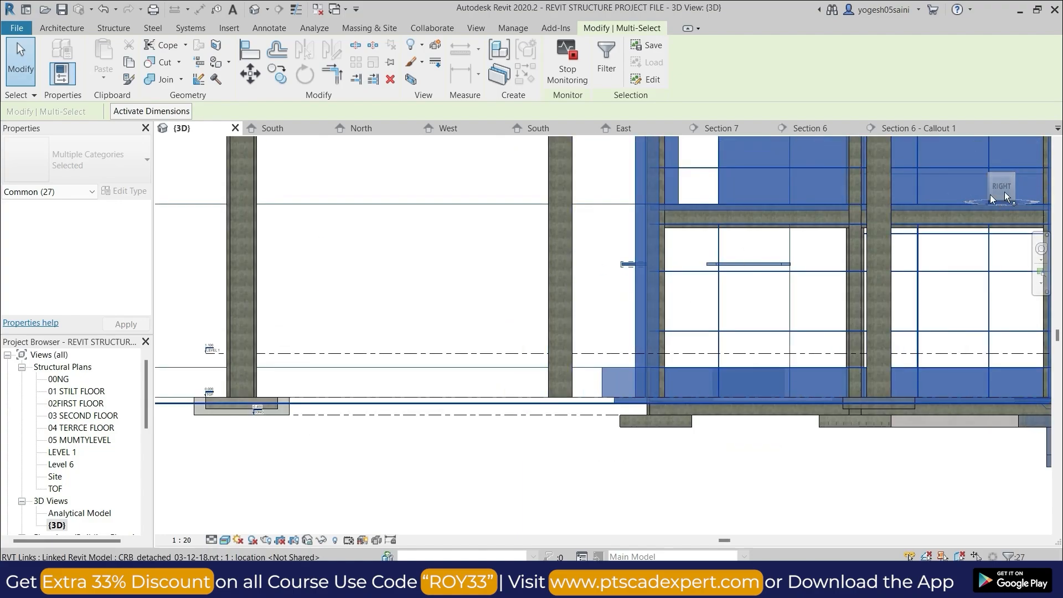
drag(1003, 186, 915, 229)
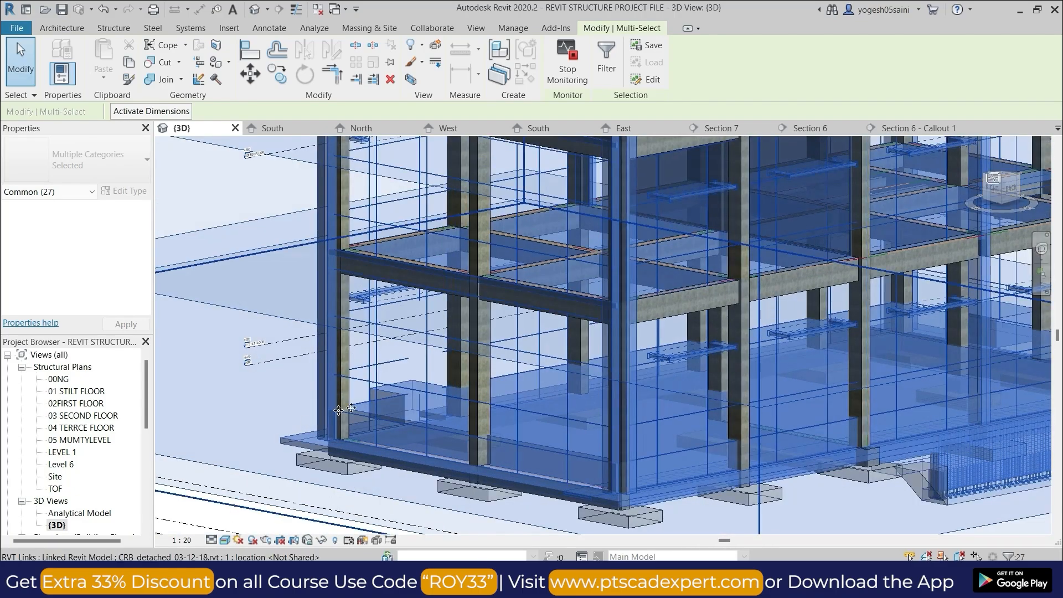
key(Escape)
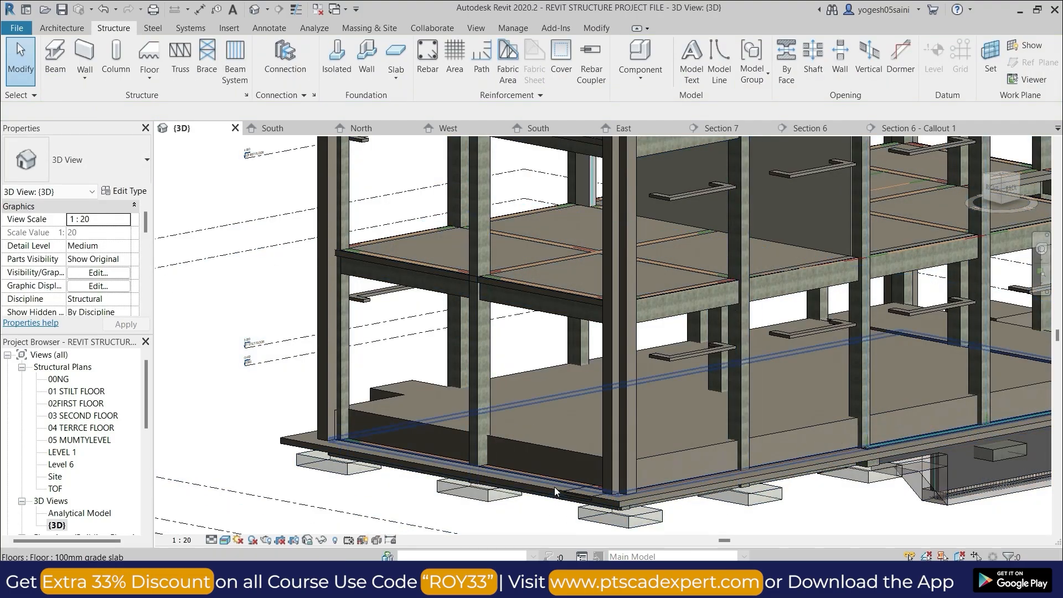
- Examine the column footings under the building's back-right corner at close range for visible reinforcement
scroll(554, 487, down, 1)
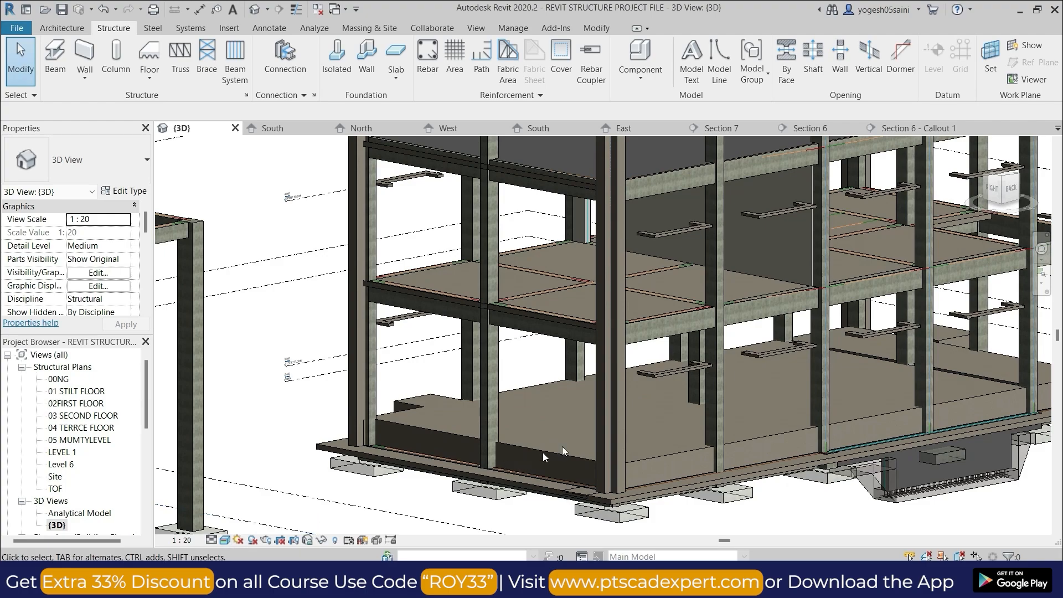
scroll(675, 447, up, 1)
scroll(684, 456, up, 1)
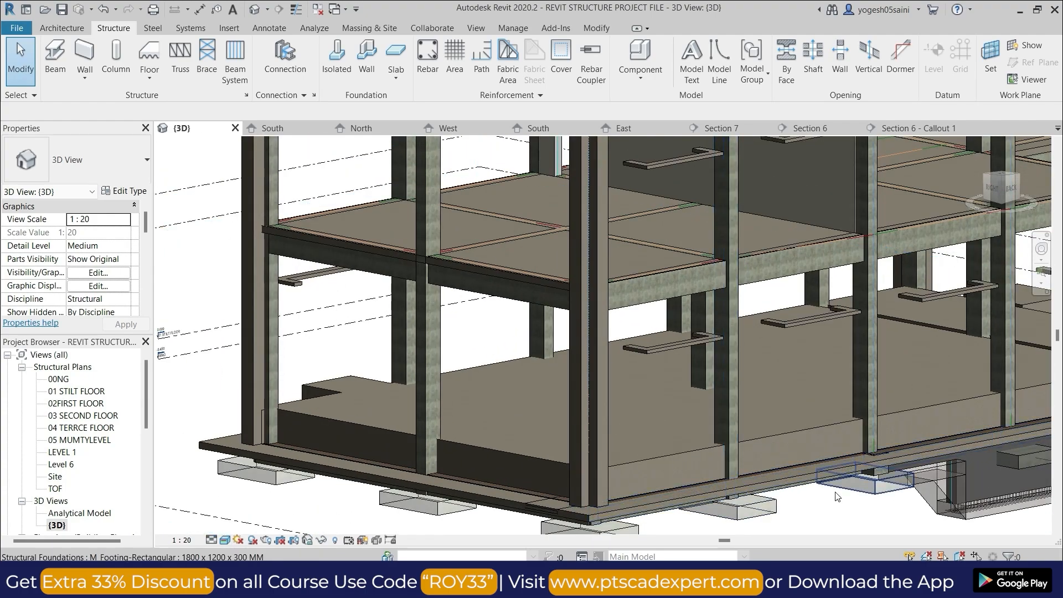
middle_drag(720, 498, 518, 440)
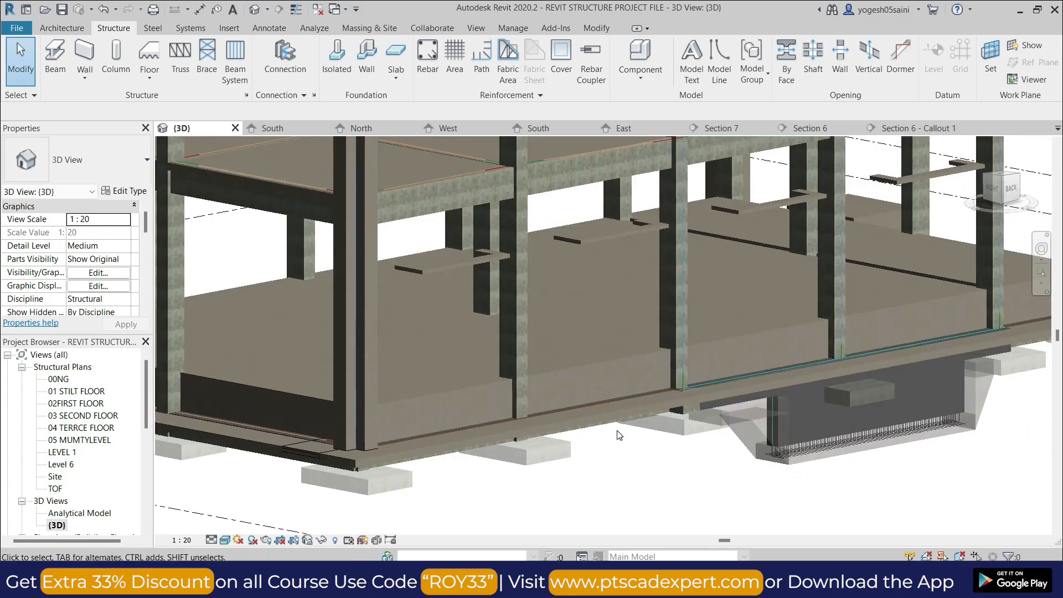
scroll(618, 443, up, 3)
scroll(618, 443, up, 2)
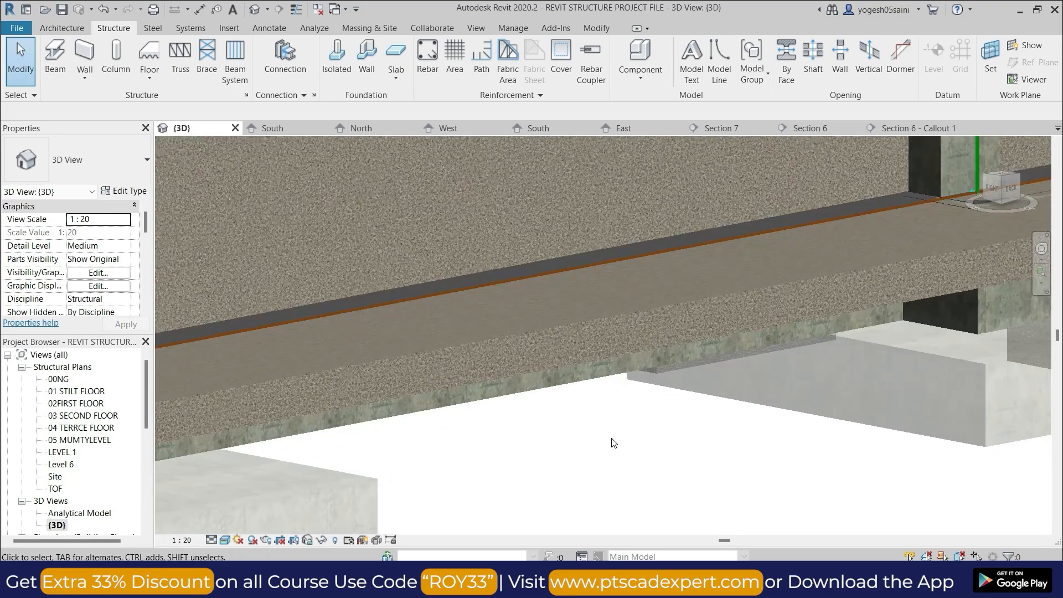
scroll(731, 456, up, 3)
scroll(755, 459, up, 1)
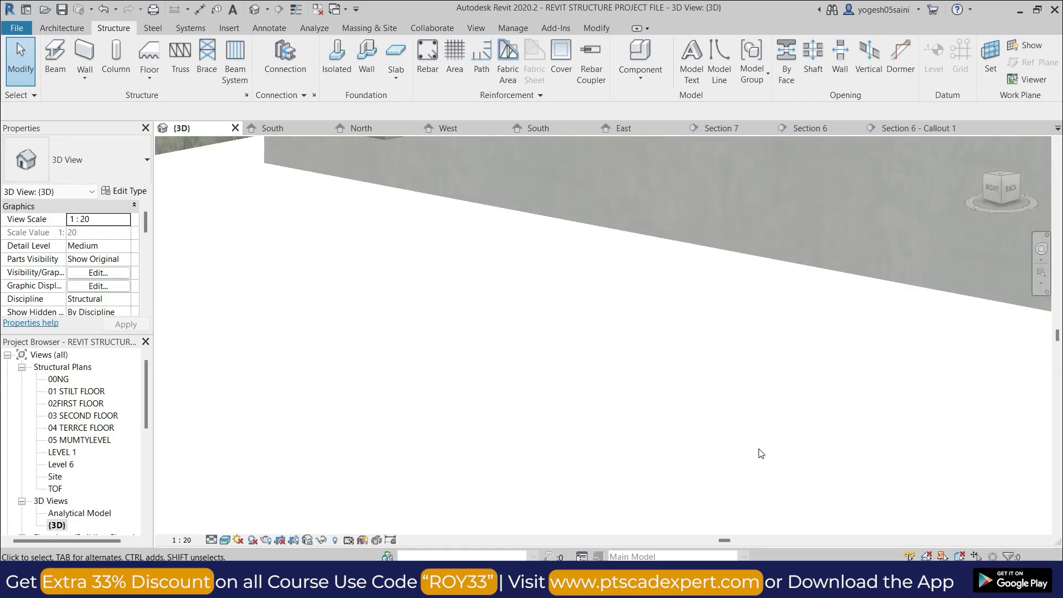
scroll(774, 461, down, 1)
scroll(797, 468, down, 4)
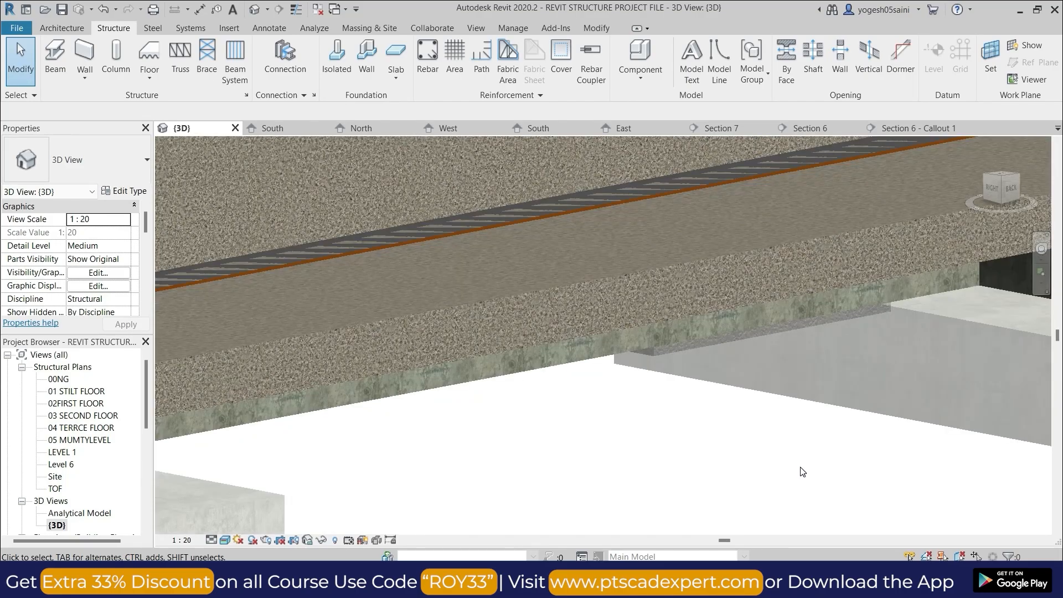
scroll(809, 471, down, 5)
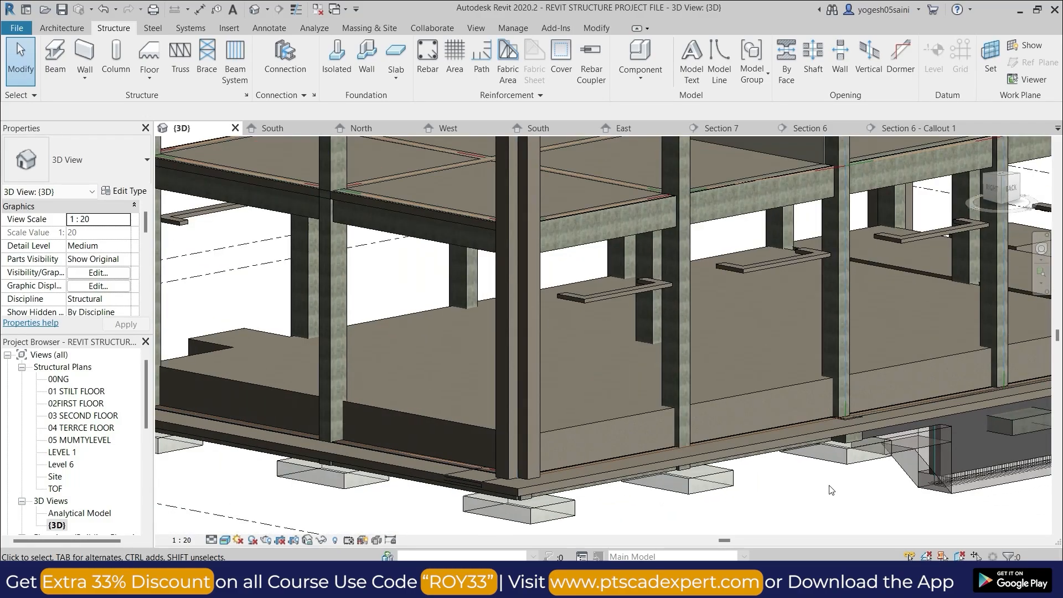
- Compare the bars in the Bearing Footing - 900 x 300 wall foundation with the neighbouring column footings
shift+middle_drag(821, 501, 862, 497)
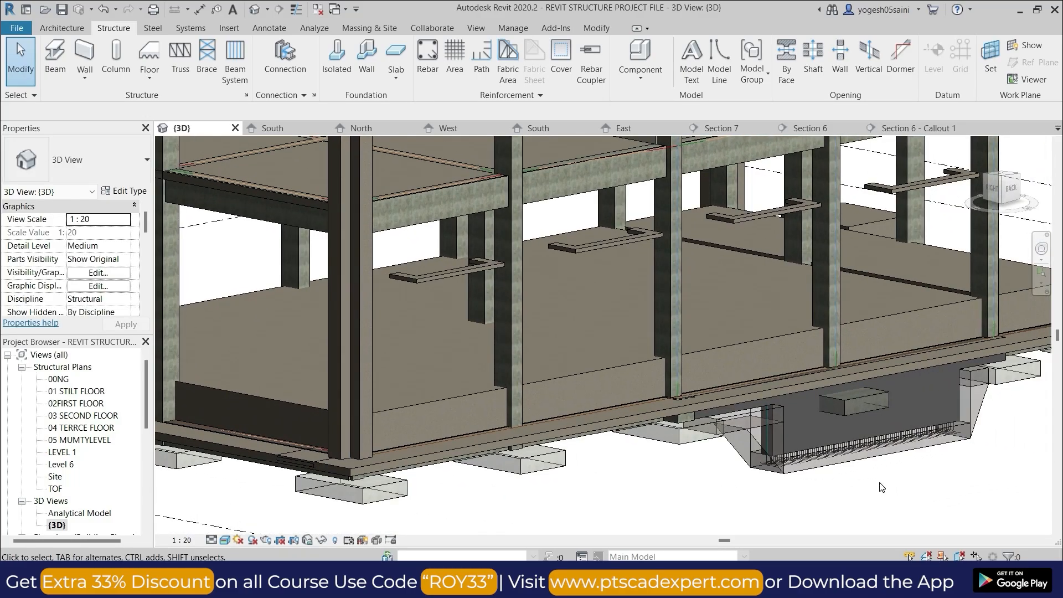
scroll(904, 461, up, 4)
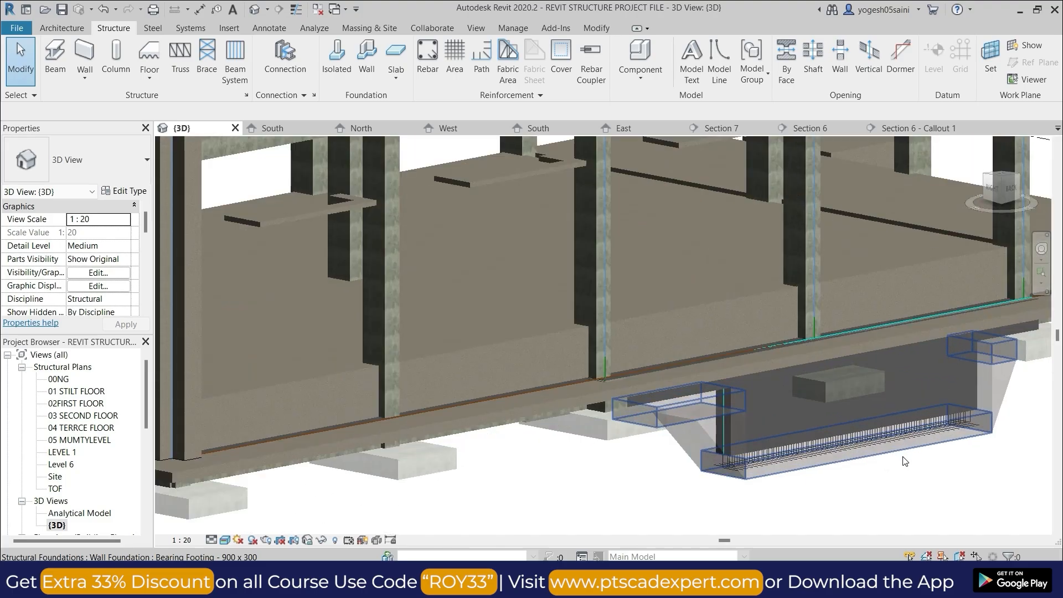
scroll(905, 461, up, 6)
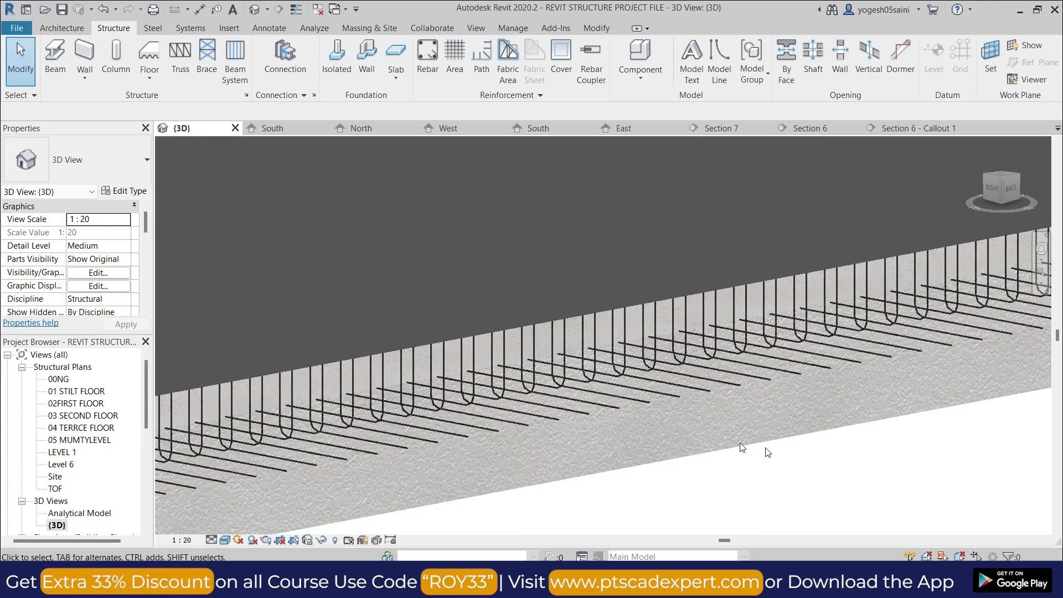
scroll(768, 453, down, 5)
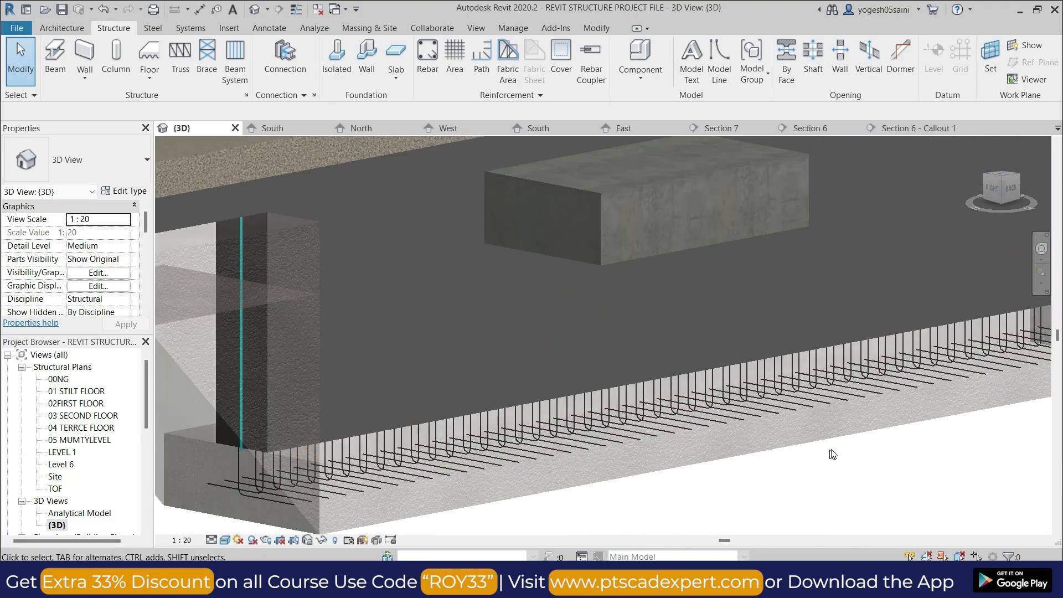
scroll(833, 454, down, 5)
scroll(839, 456, up, 5)
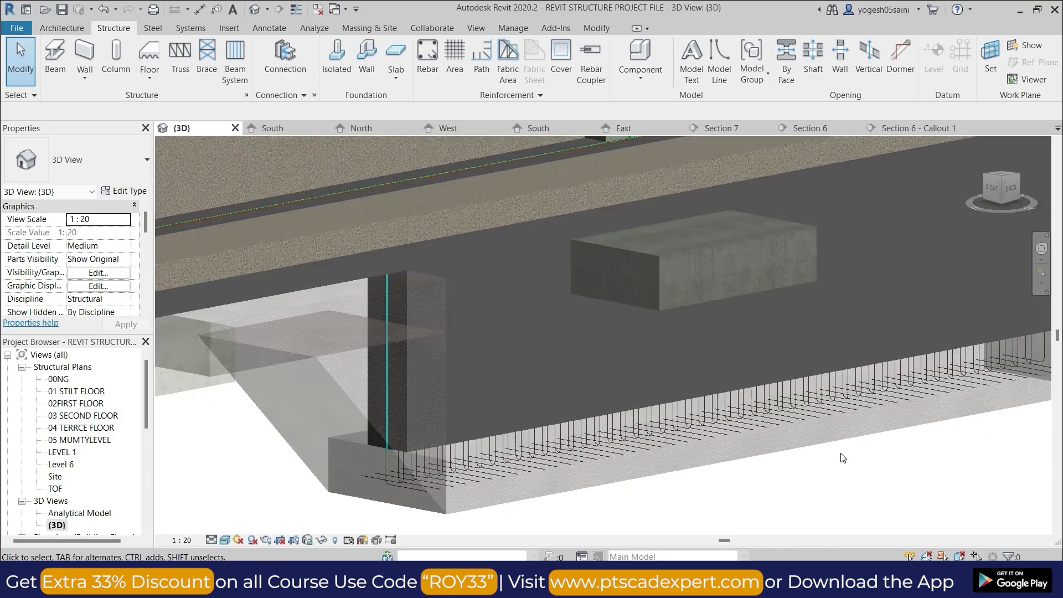
scroll(841, 458, down, 5)
middle_drag(592, 474, 784, 471)
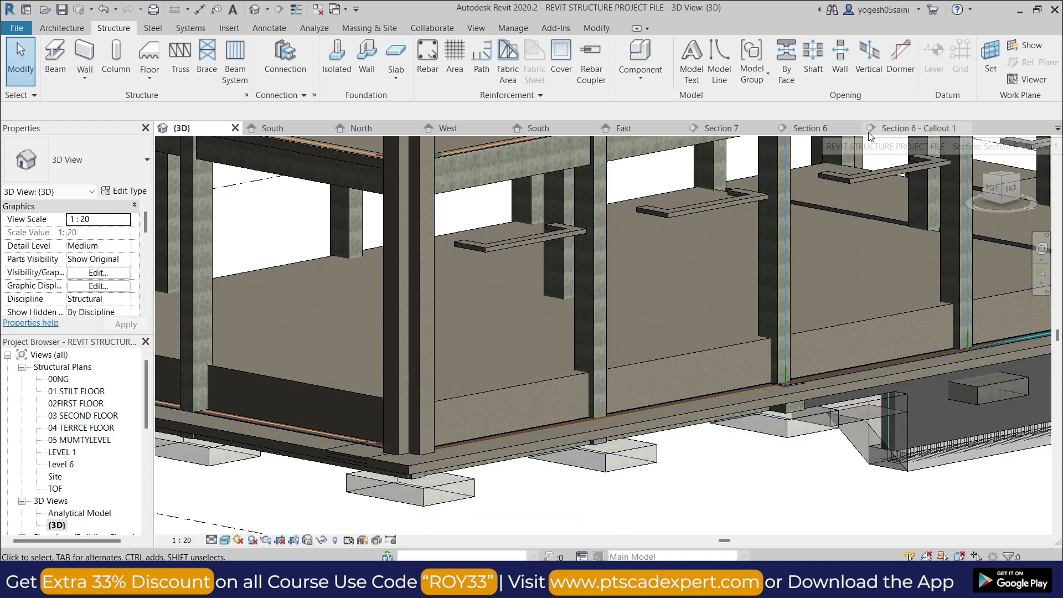
- Check Section 6 and Section 7, and open Section 8 from its section line through the footing in the 01 STILT FLOOR plan
click(815, 129)
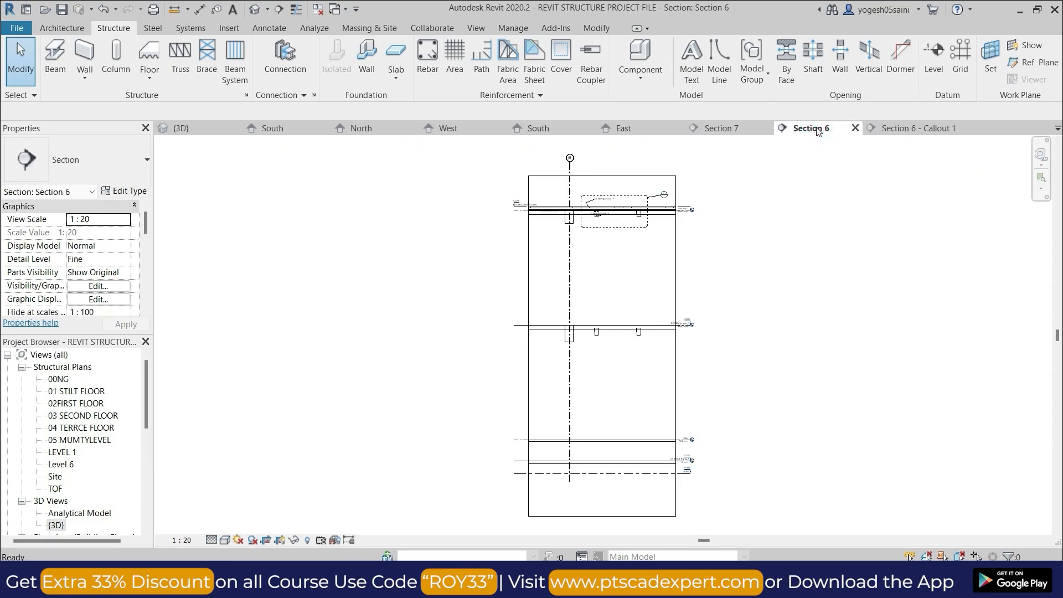
click(725, 129)
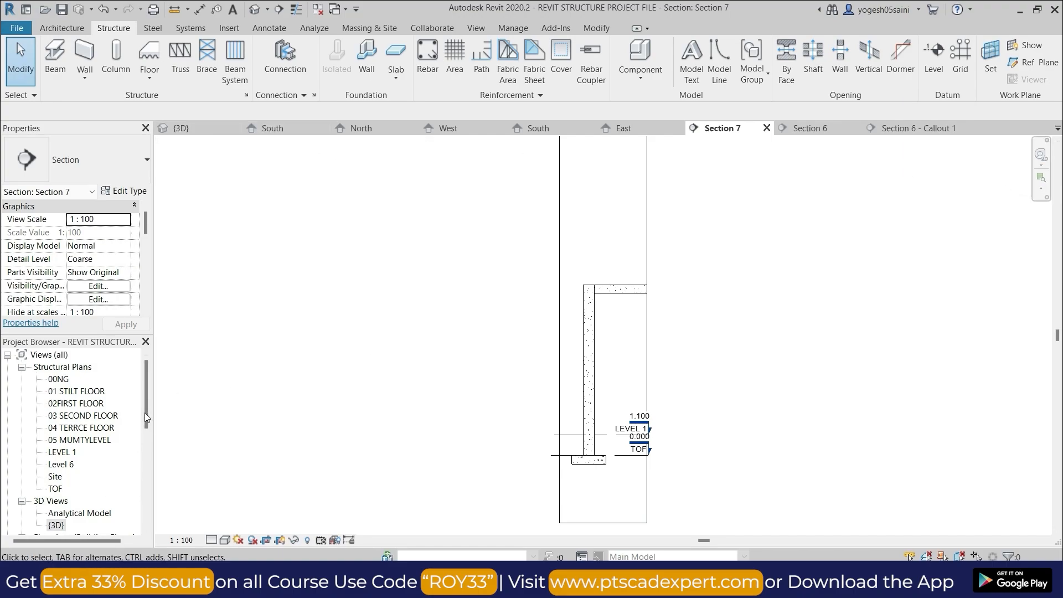
double_click(75, 391)
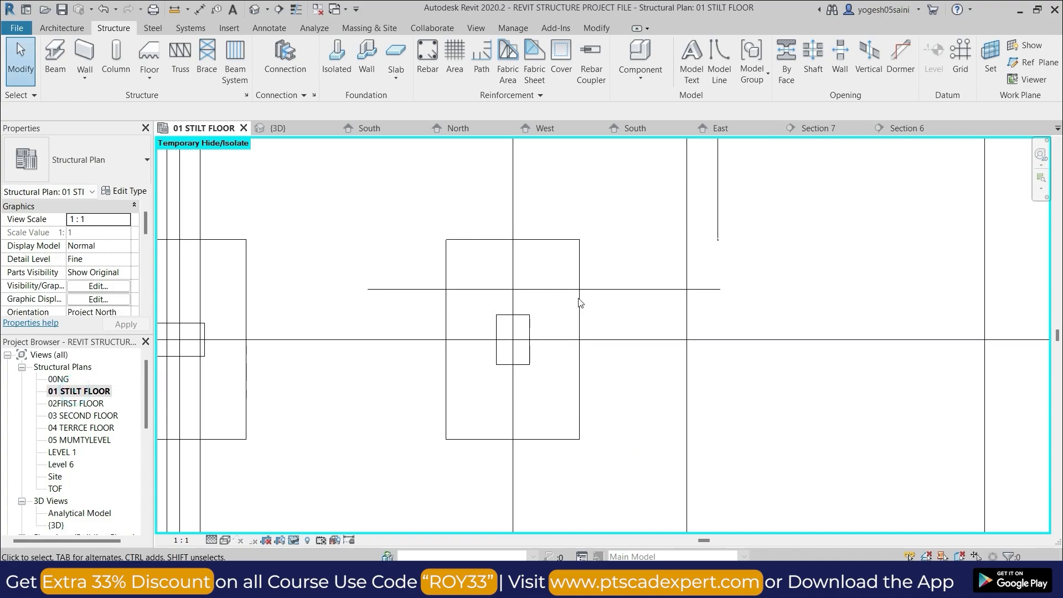
click(640, 290)
right_click(642, 289)
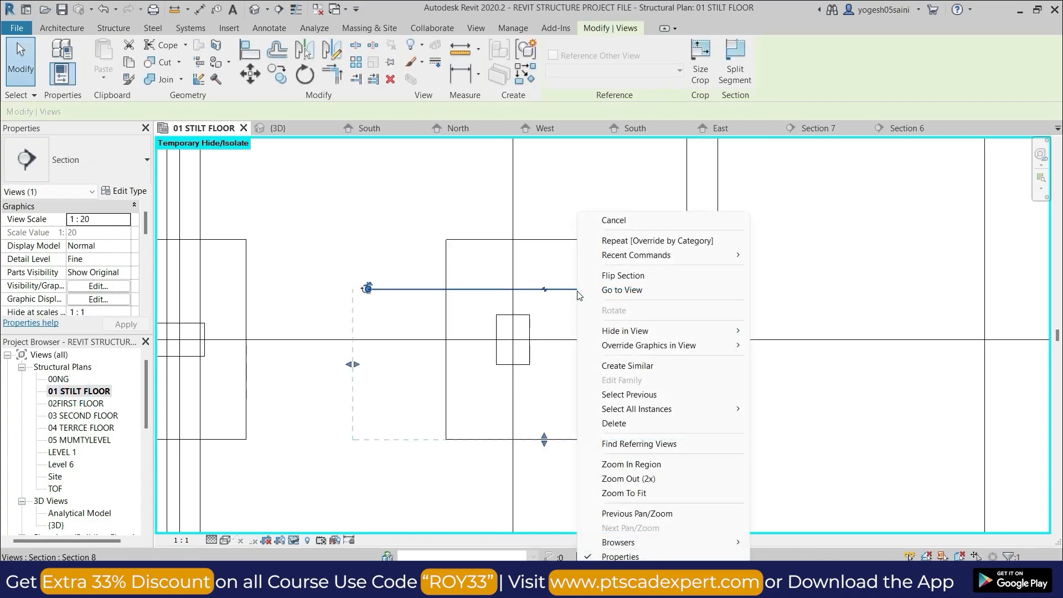
click(645, 290)
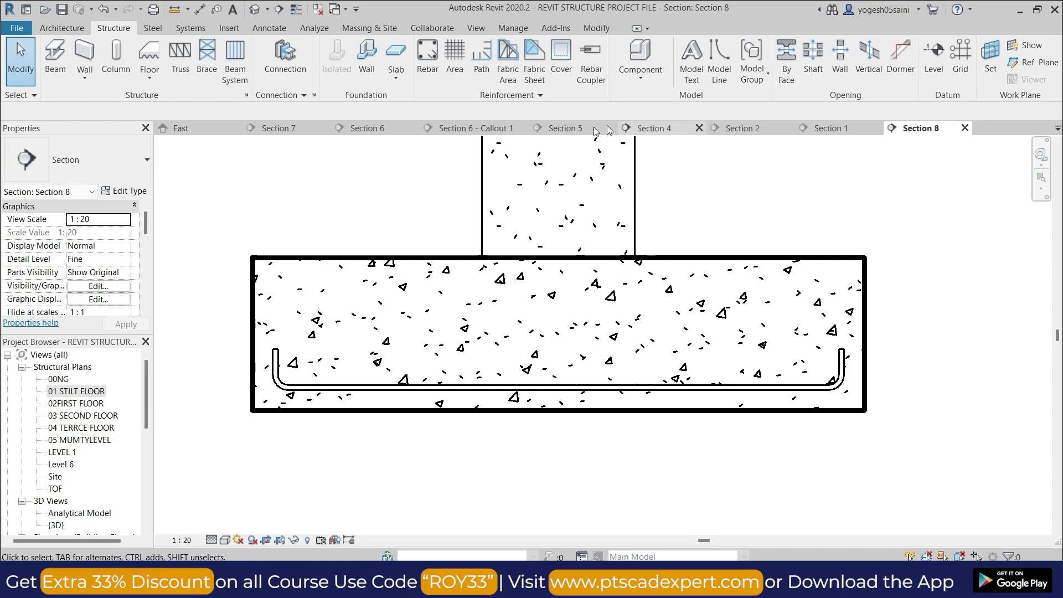
- Look through Section 7 and Section 6 from the 01 STILT FLOOR plan, and reopen Section 8 from its section line
double_click(80, 391)
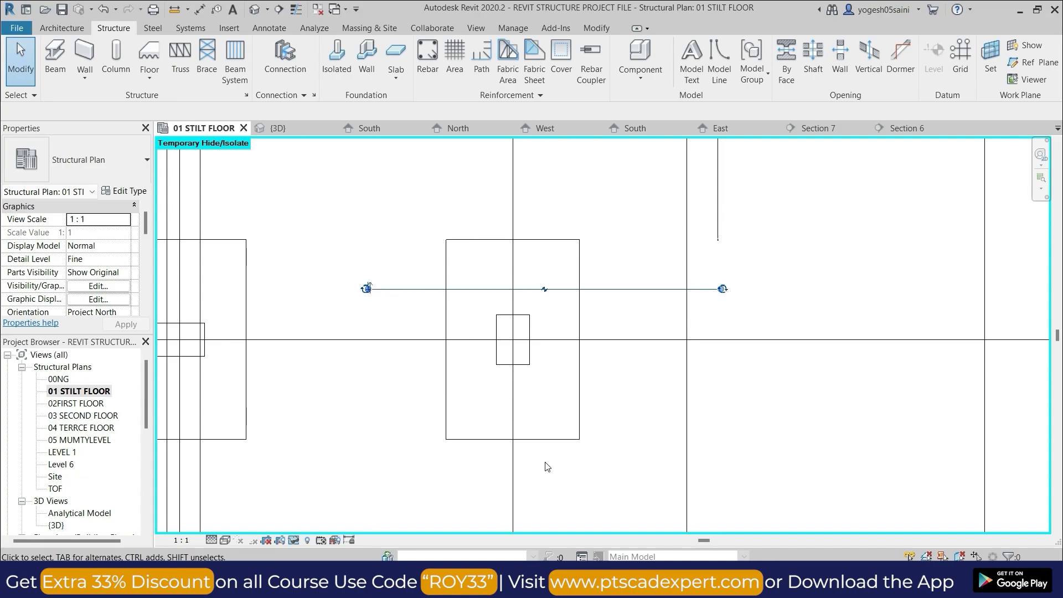
click(837, 128)
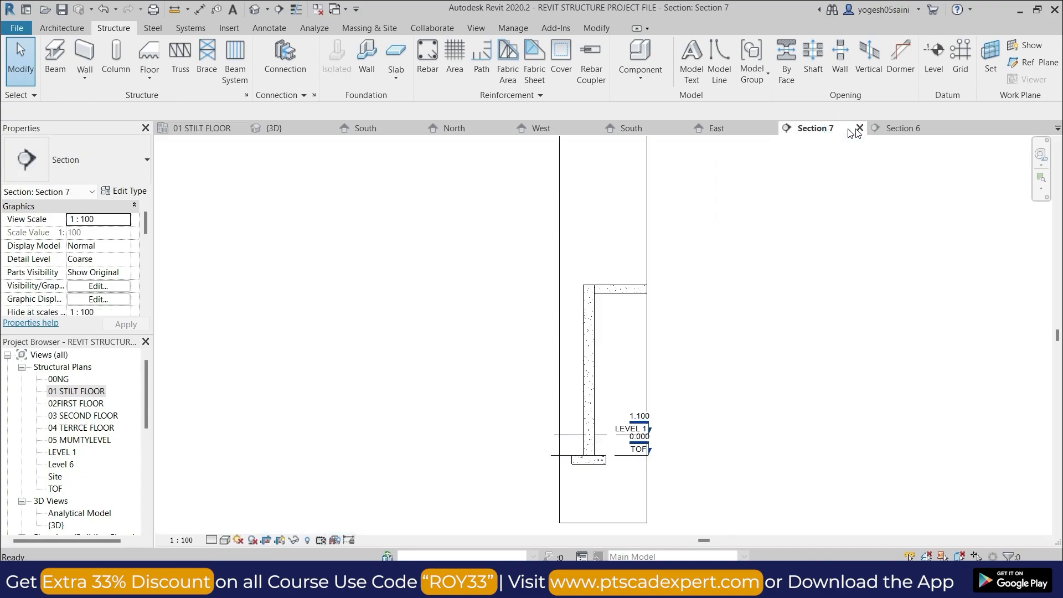
click(906, 130)
click(218, 129)
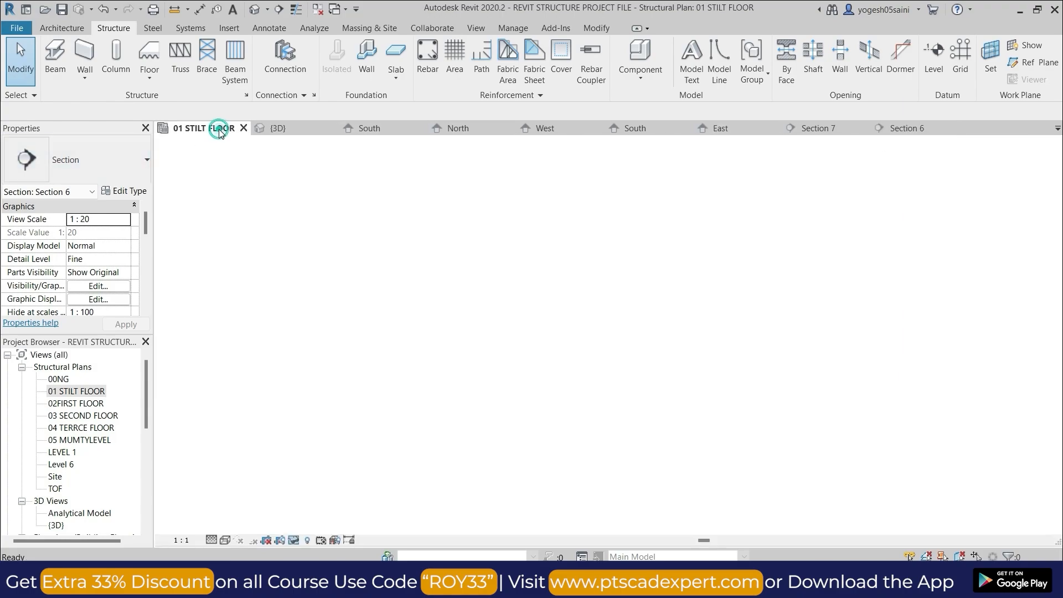
click(409, 289)
right_click(409, 289)
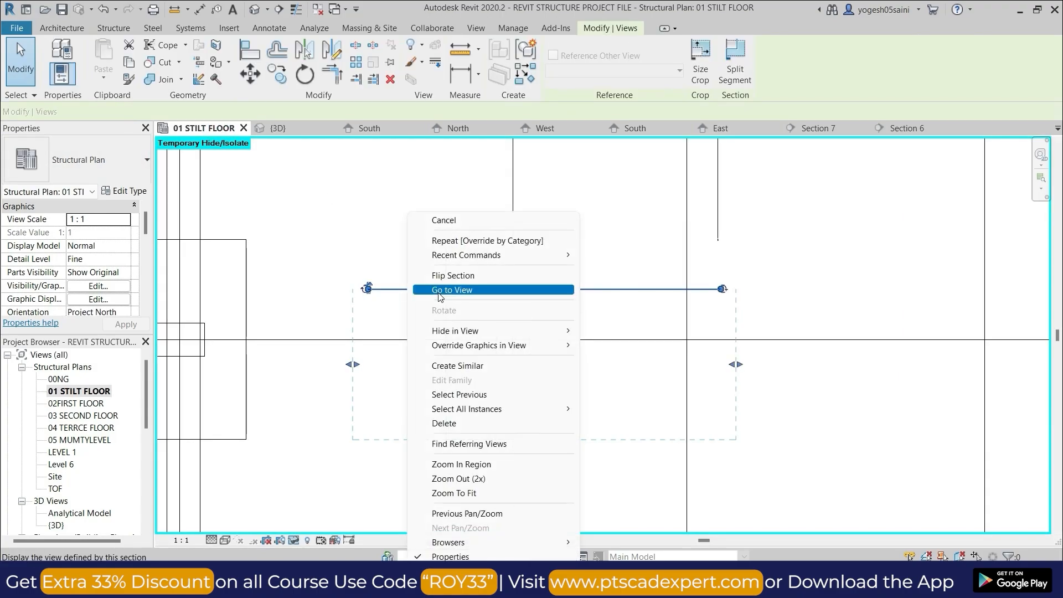
click(429, 290)
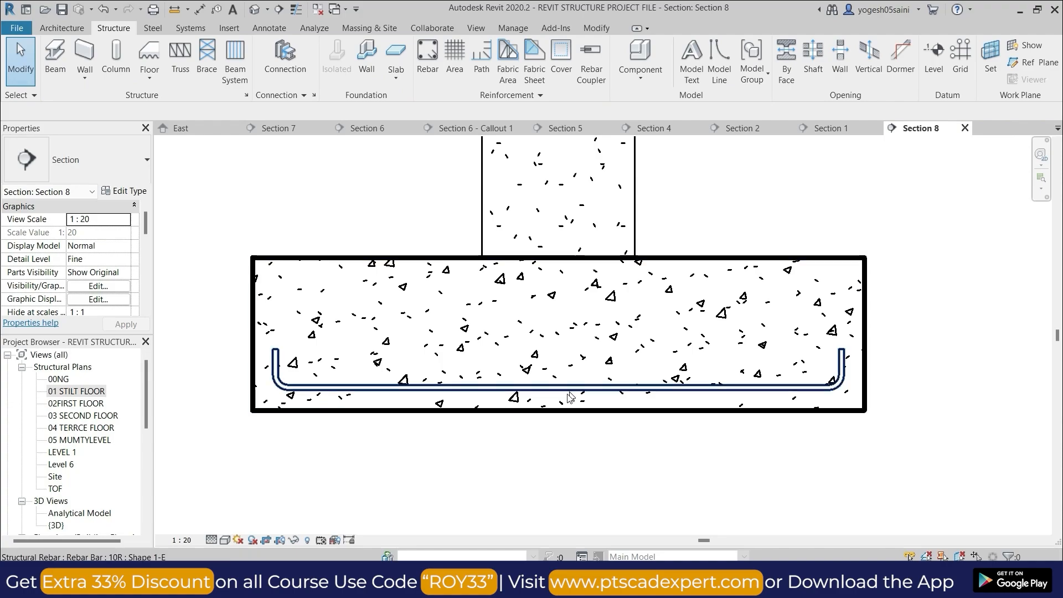
scroll(520, 401, up, 1)
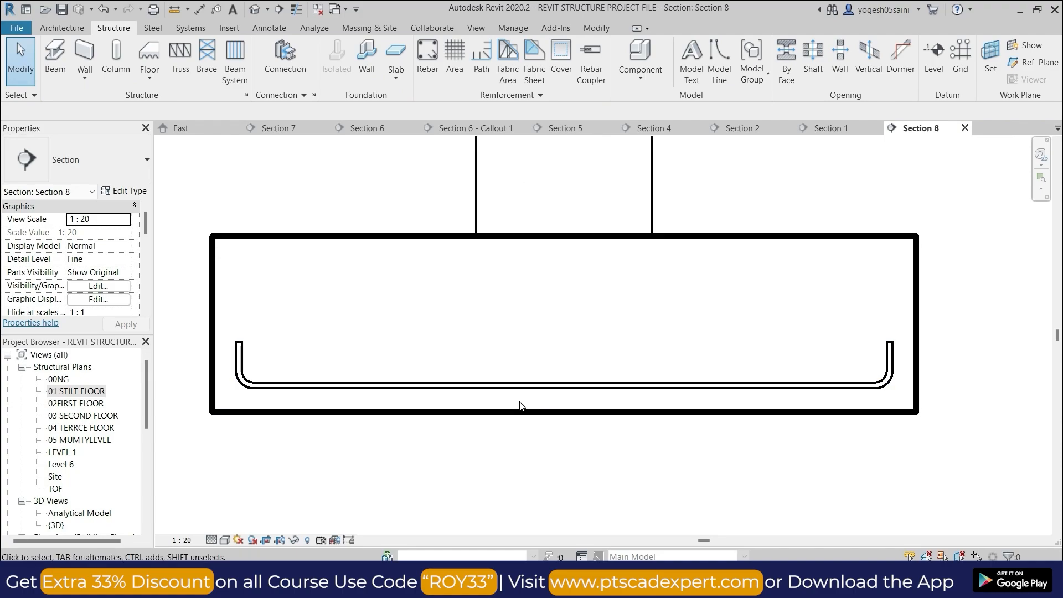
- Create a similar shape 1-E rebar from the footing's bottom bar, oriented perpendicular to cover, with a Maximum Spacing layout at 200 mm
click(459, 388)
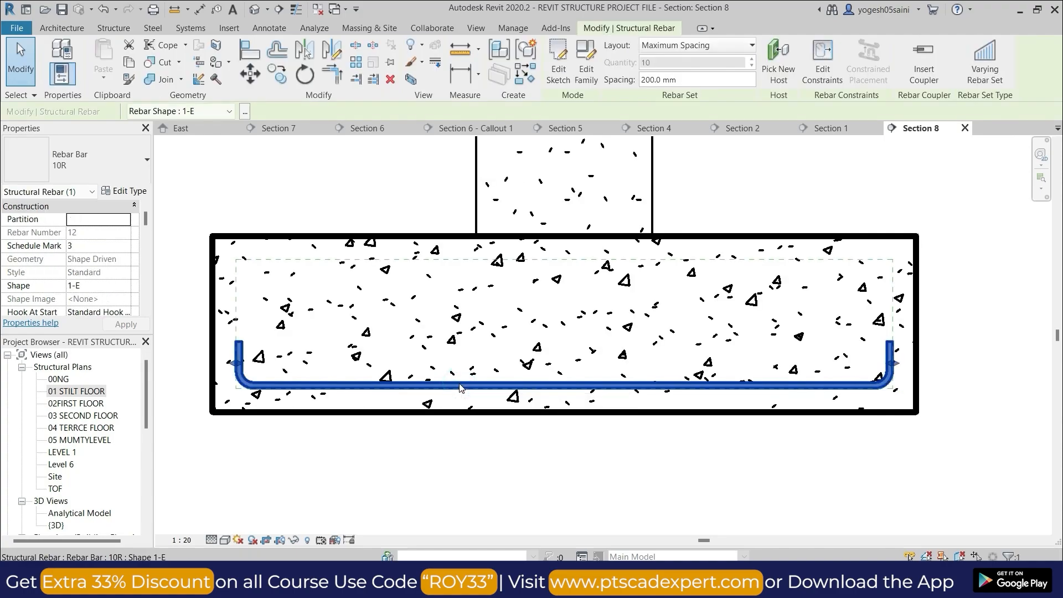
right_click(459, 388)
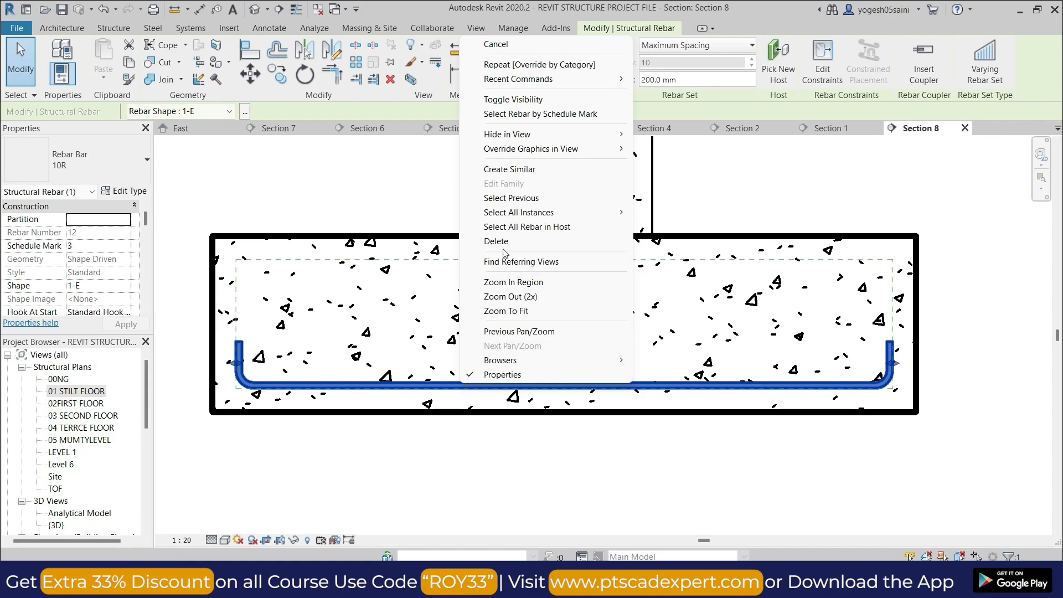
click(510, 170)
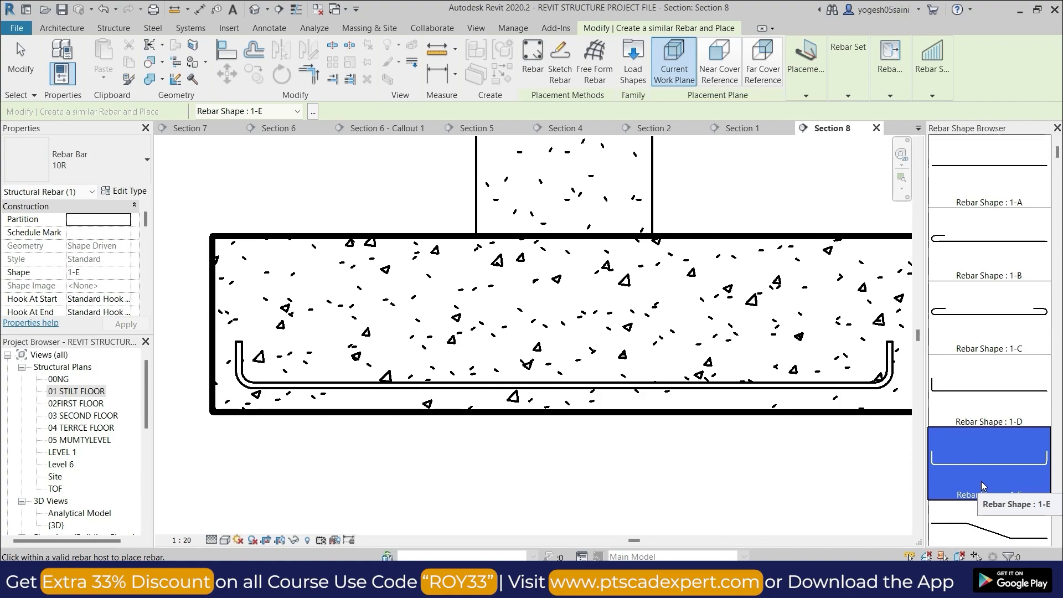
click(811, 98)
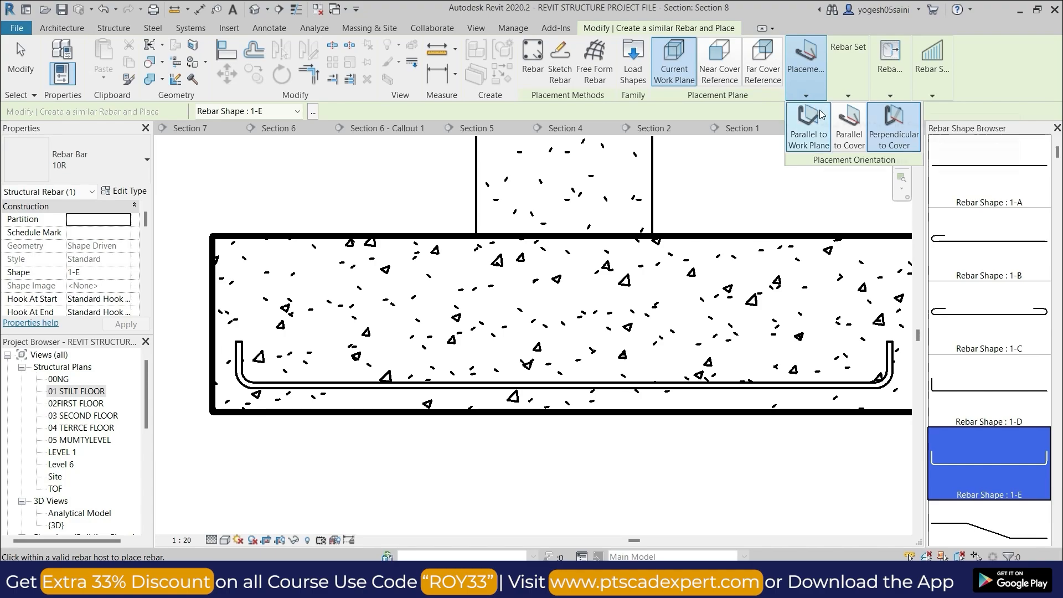
click(885, 145)
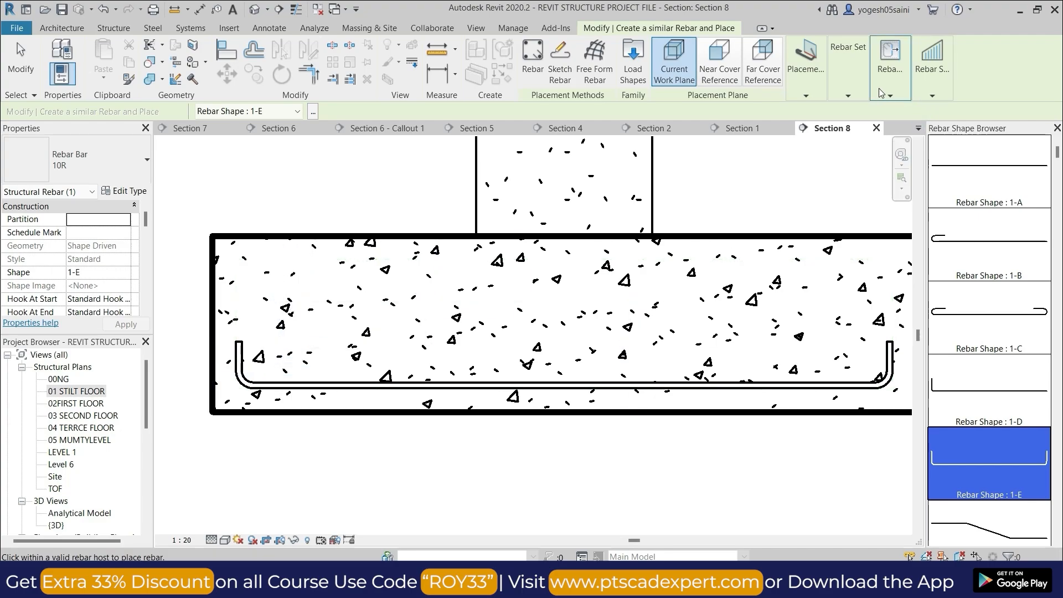
click(853, 100)
click(976, 113)
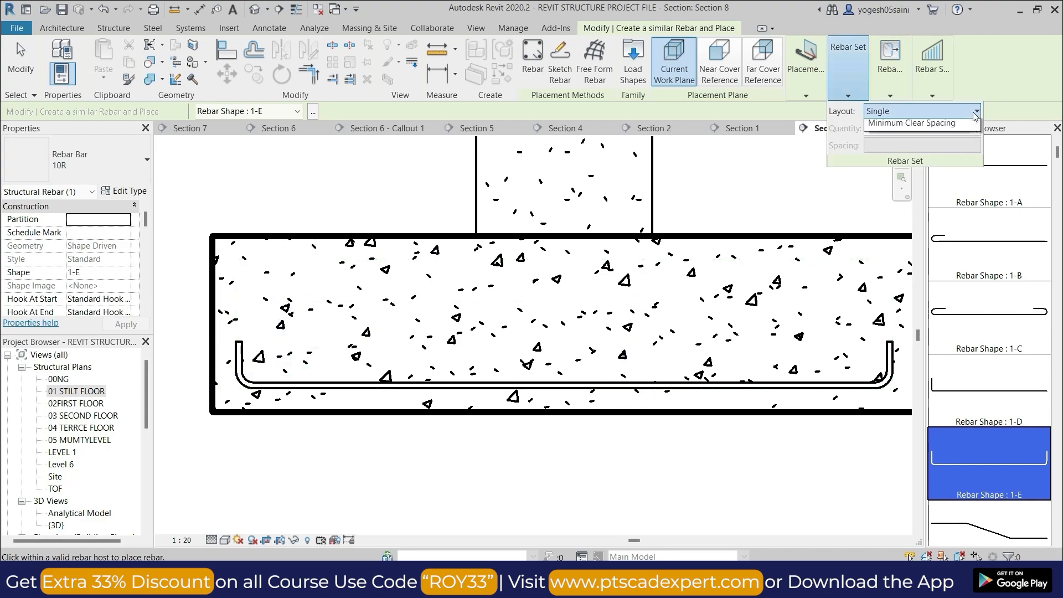
click(966, 159)
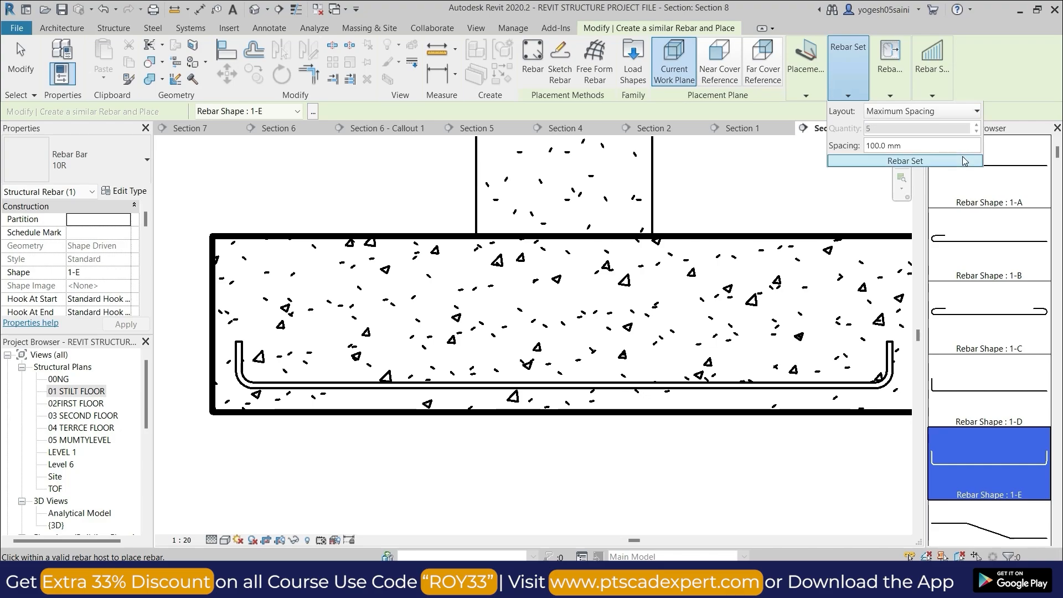
click(878, 146)
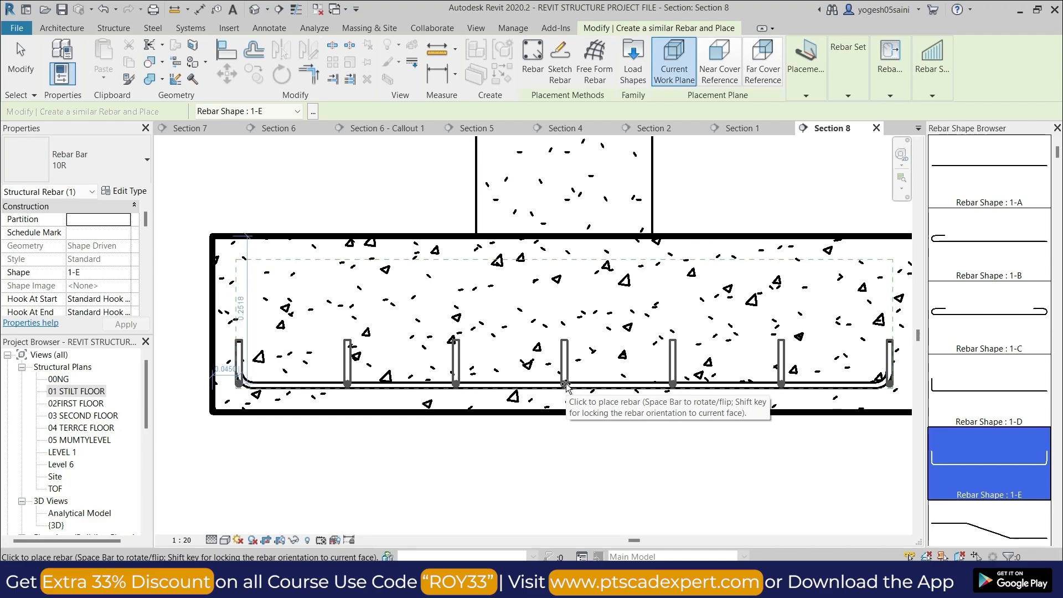
- Place the perpendicular 1-E bar set along the bottom bar in the footing section and finish placing rebar
middle_drag(558, 386, 545, 384)
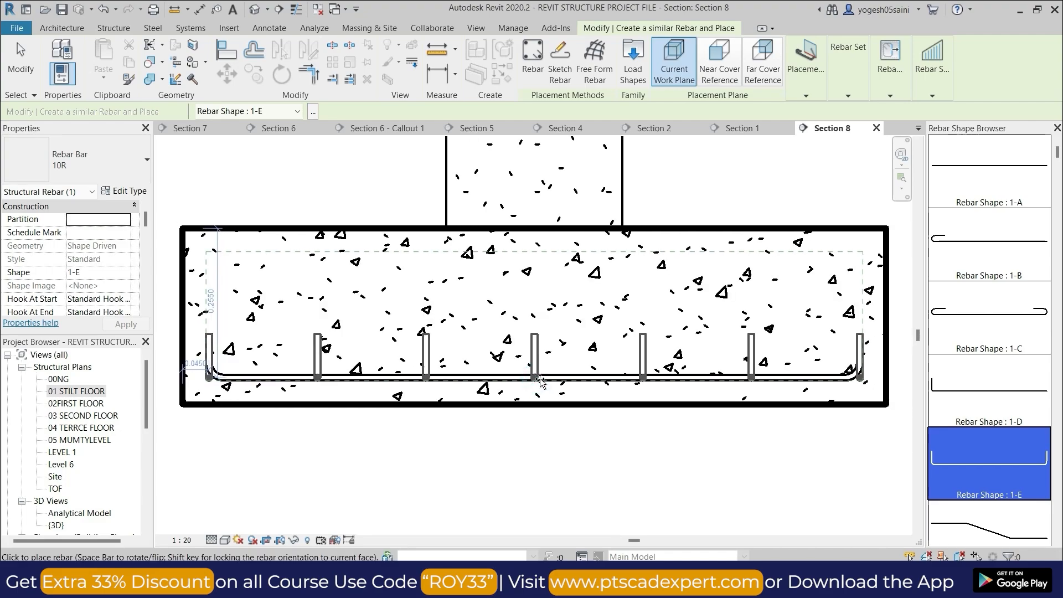
click(540, 382)
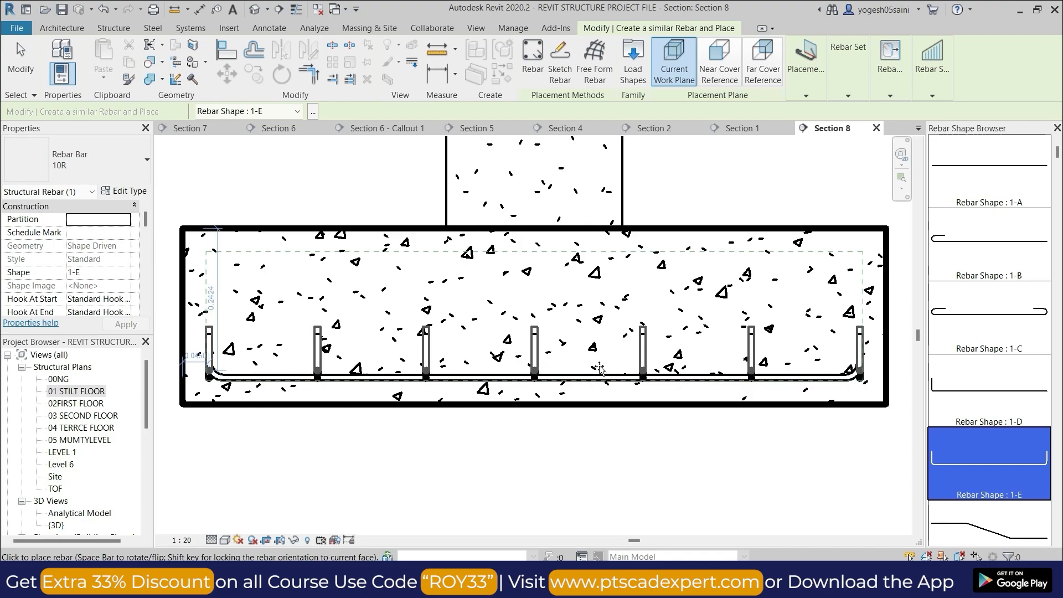
right_click(576, 287)
click(610, 296)
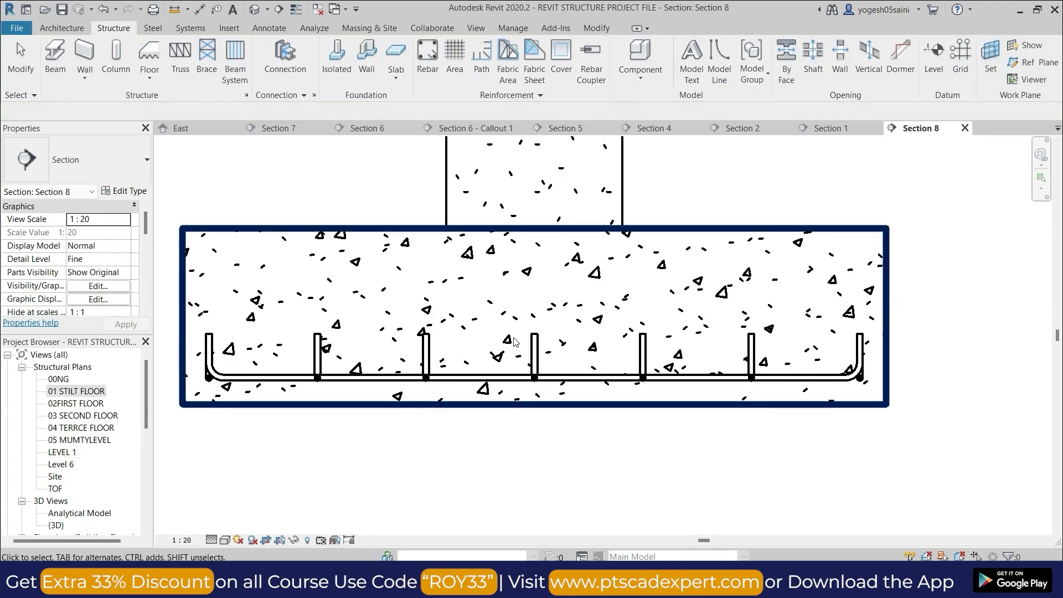
- Shift the left end of the perpendicular bar set inward, clear of the bottom bar's hook, to about 0.069 m from the footing's side
scroll(393, 332, up, 3)
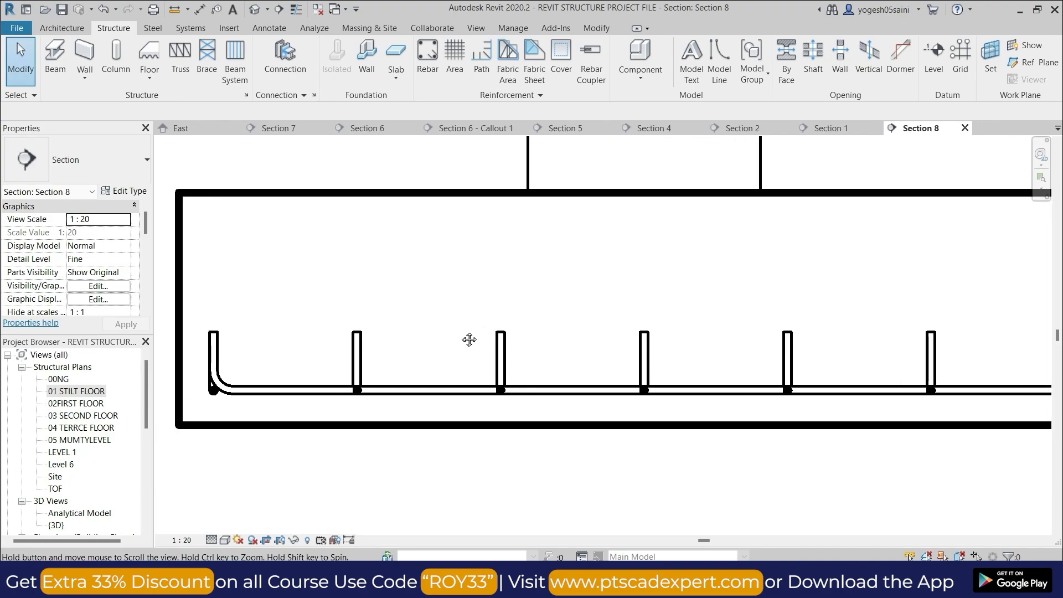
scroll(456, 337, down, 1)
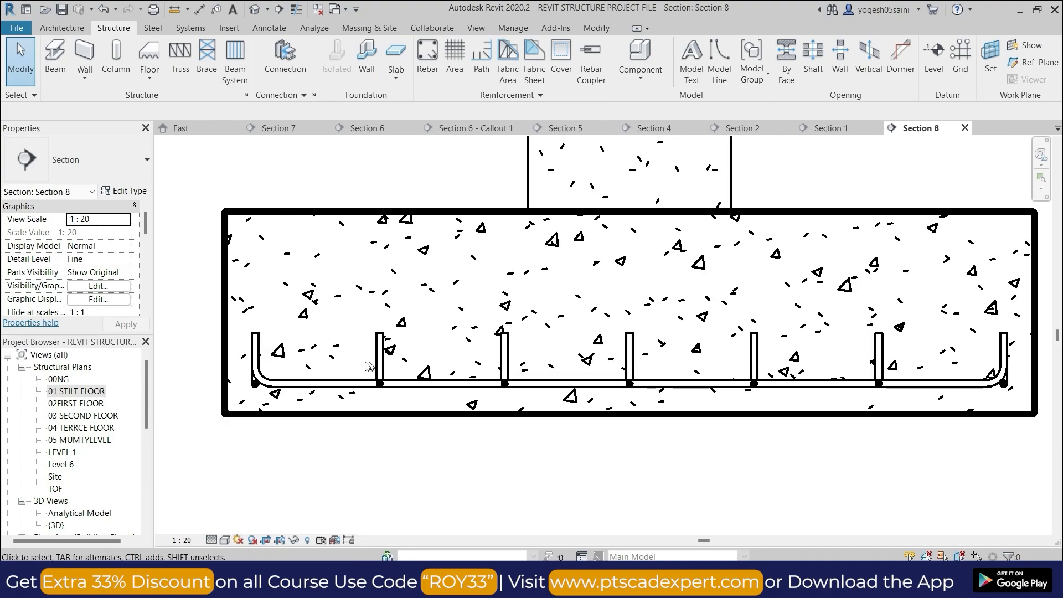
click(255, 387)
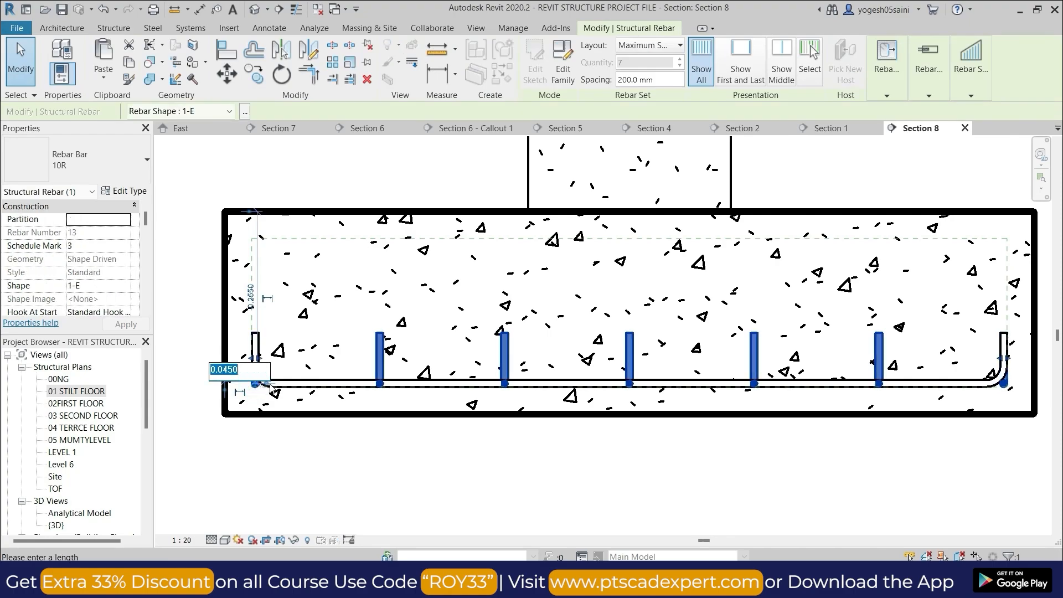
click(285, 361)
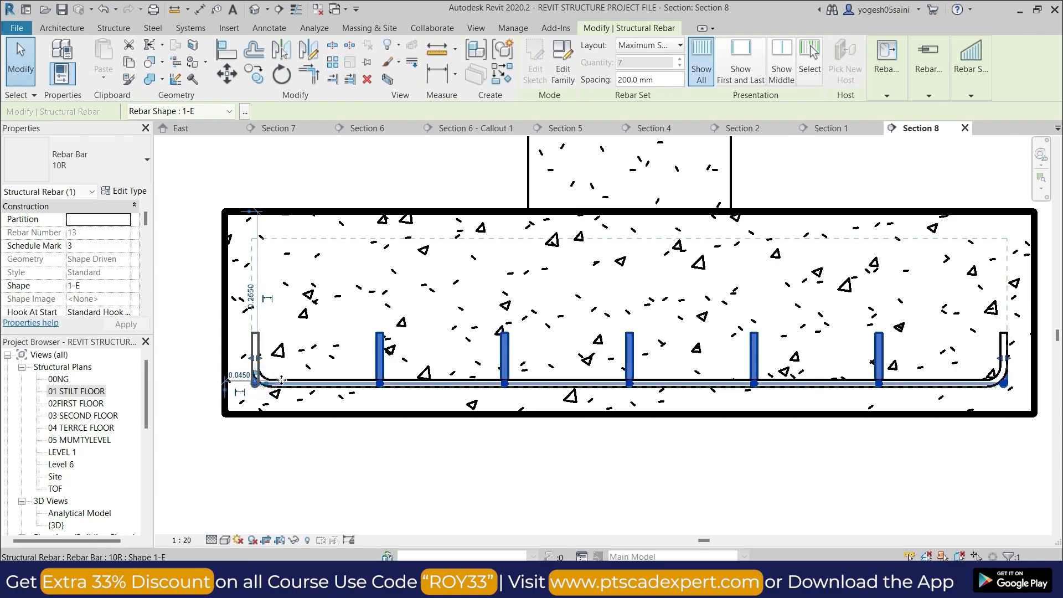
scroll(282, 364, up, 3)
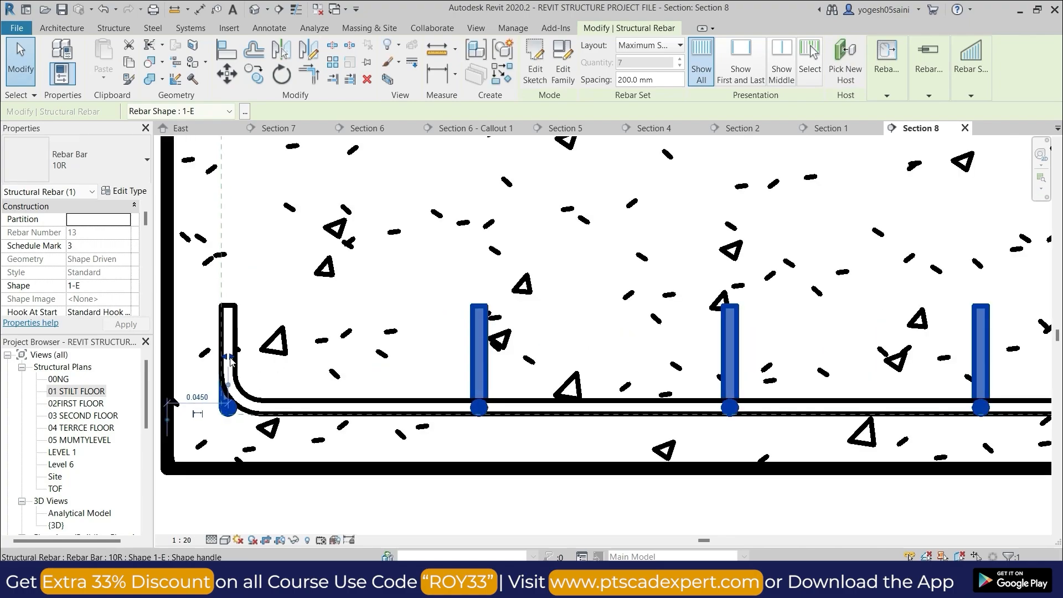
drag(229, 361, 261, 363)
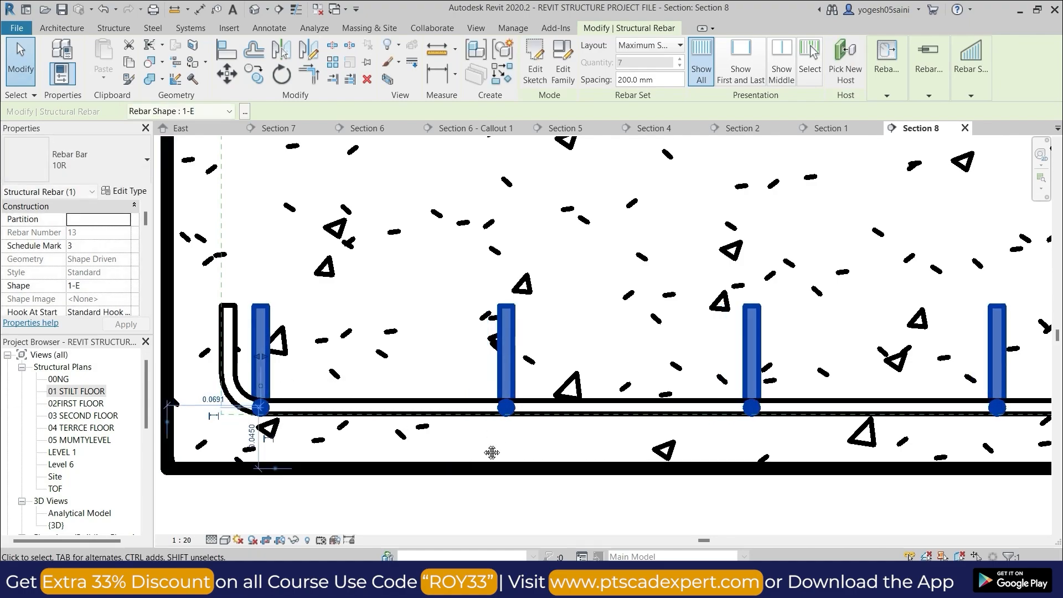
- Shift the right end of the perpendicular bar set inward, clear of the bottom bar's right hook, and clear the selection
mouse_move(494, 451)
middle_down()
mouse_move(479, 403)
mouse_move(481, 445)
middle_up()
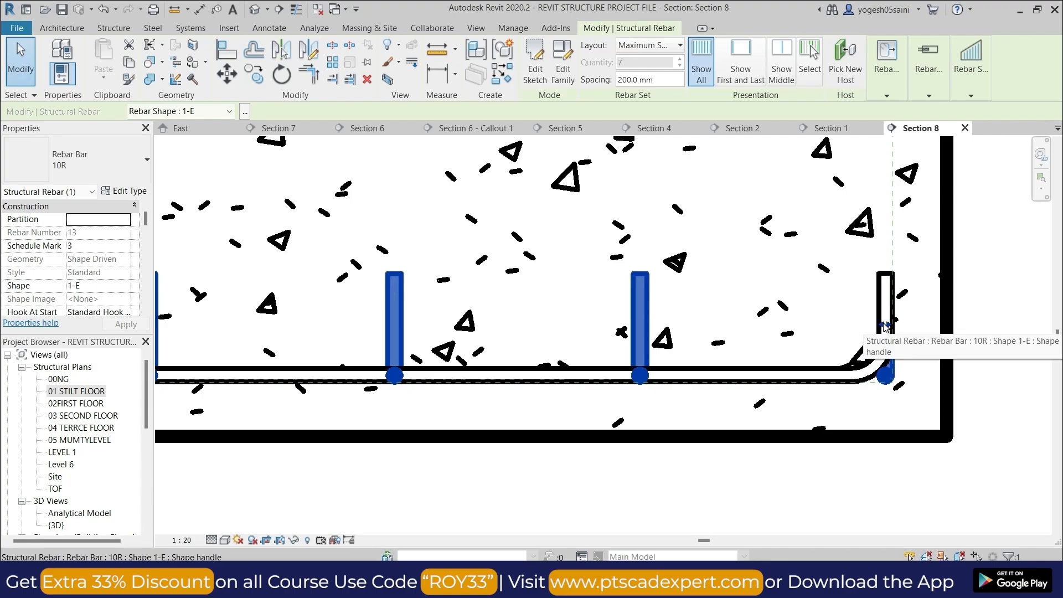
drag(888, 328, 857, 322)
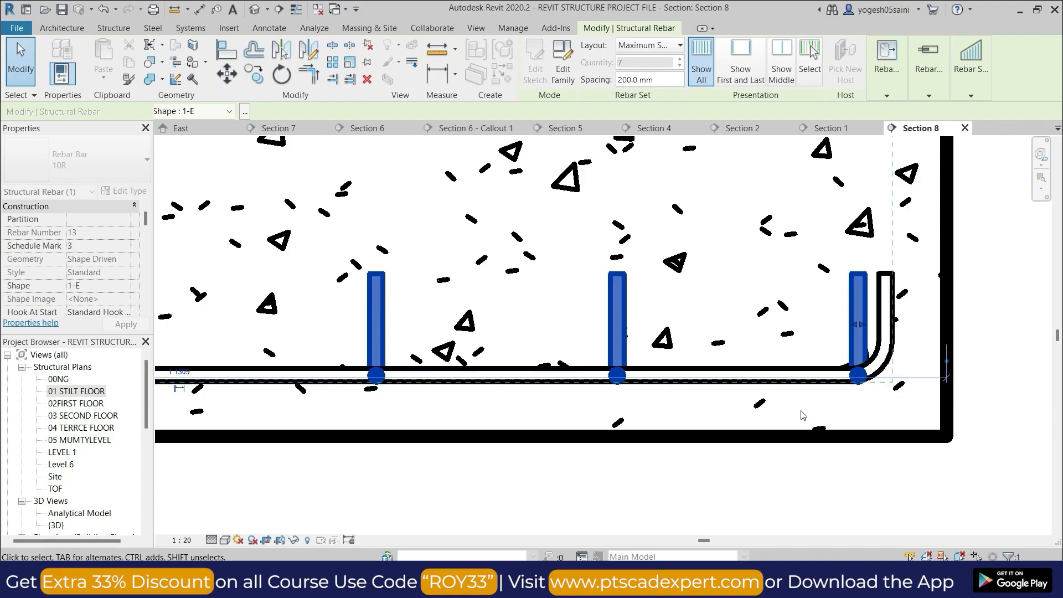
middle_drag(644, 483, 764, 451)
scroll(664, 455, up, 2)
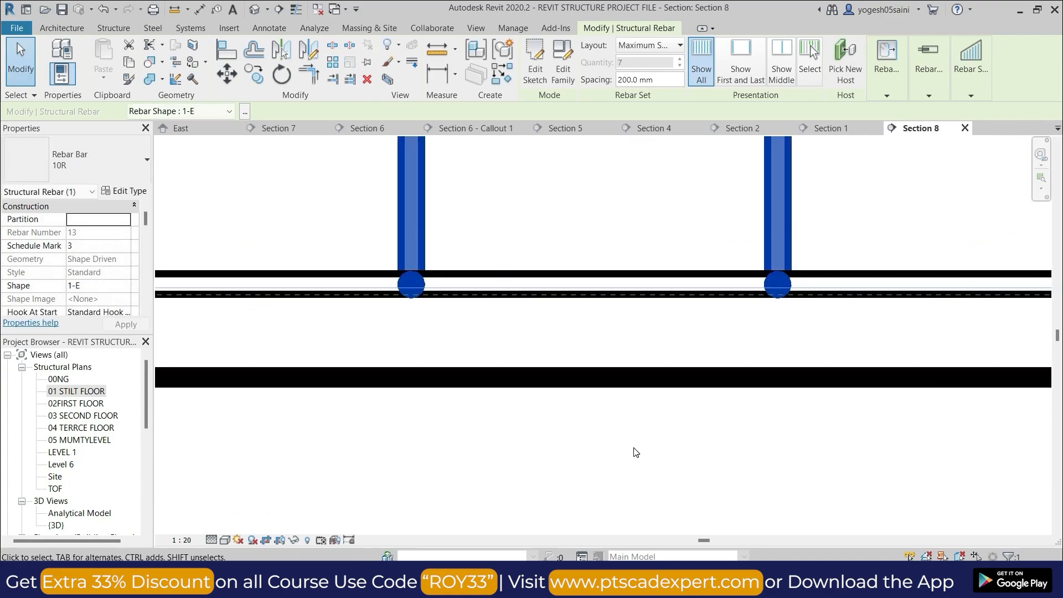
click(690, 451)
scroll(688, 447, down, 3)
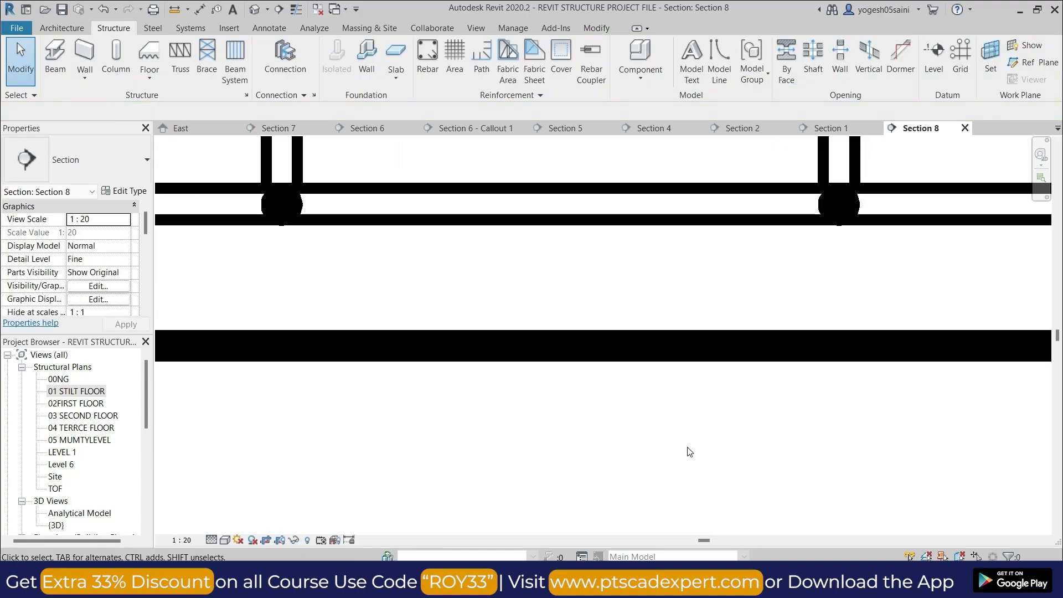
scroll(688, 447, down, 5)
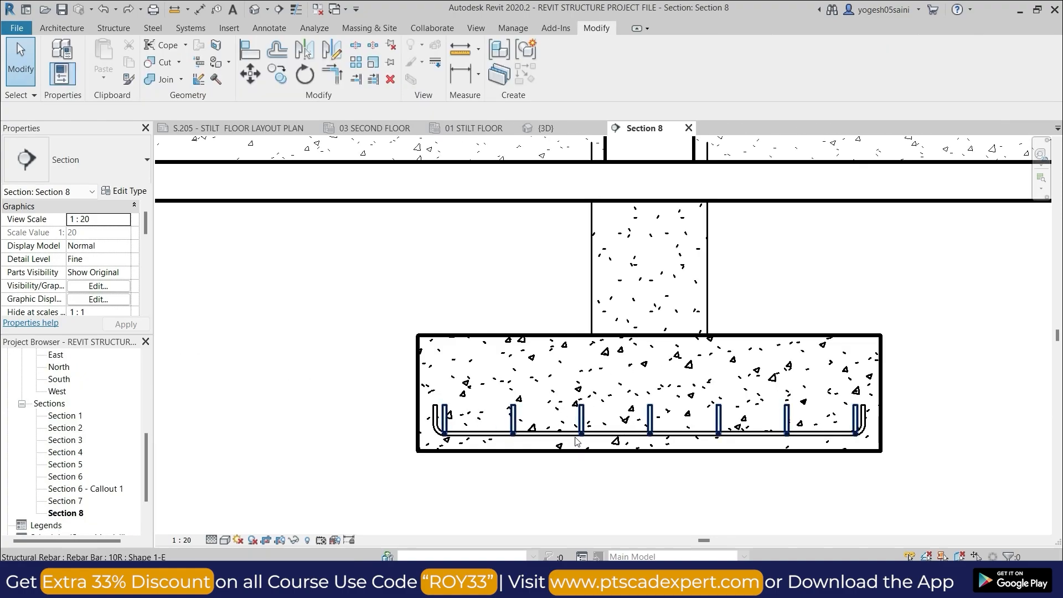
- Shorten Section 8's view depth in the 01 STILT FLOOR plan so it ends within the column, and reopen the section to check the bars
scroll(627, 427, up, 1)
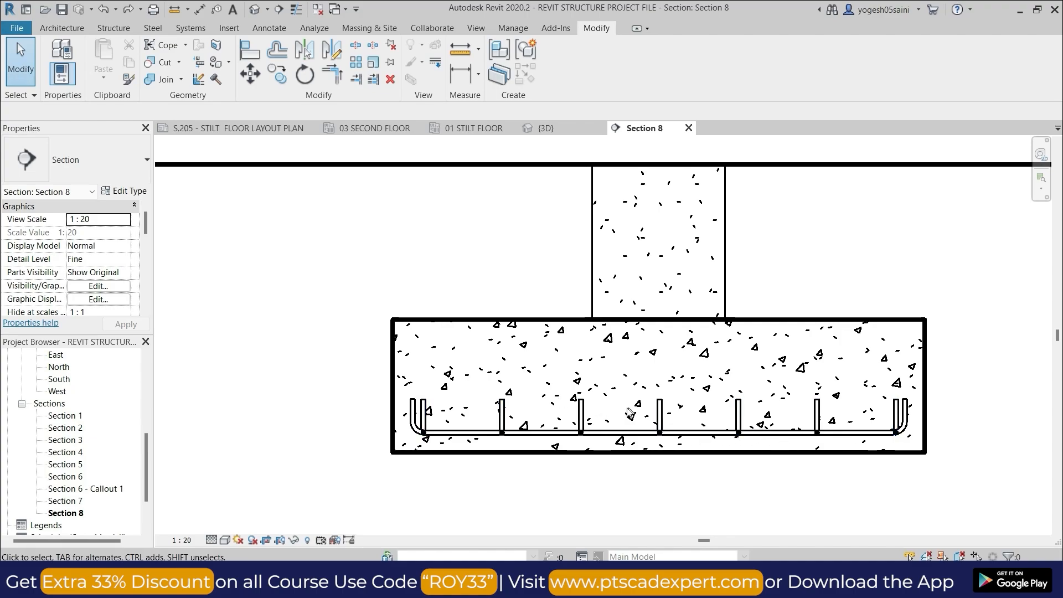
scroll(601, 435, up, 1)
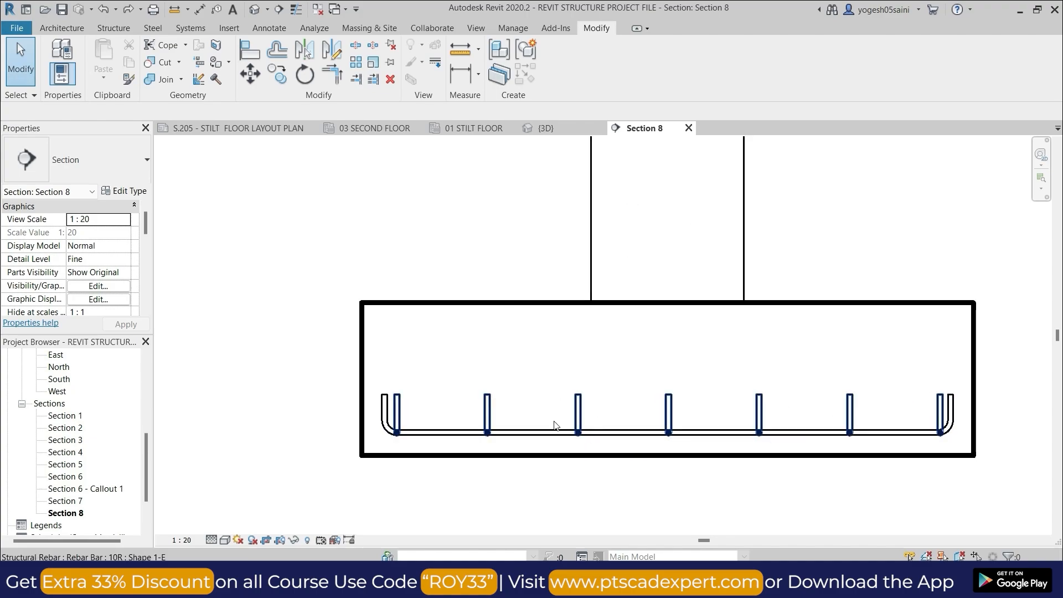
click(463, 128)
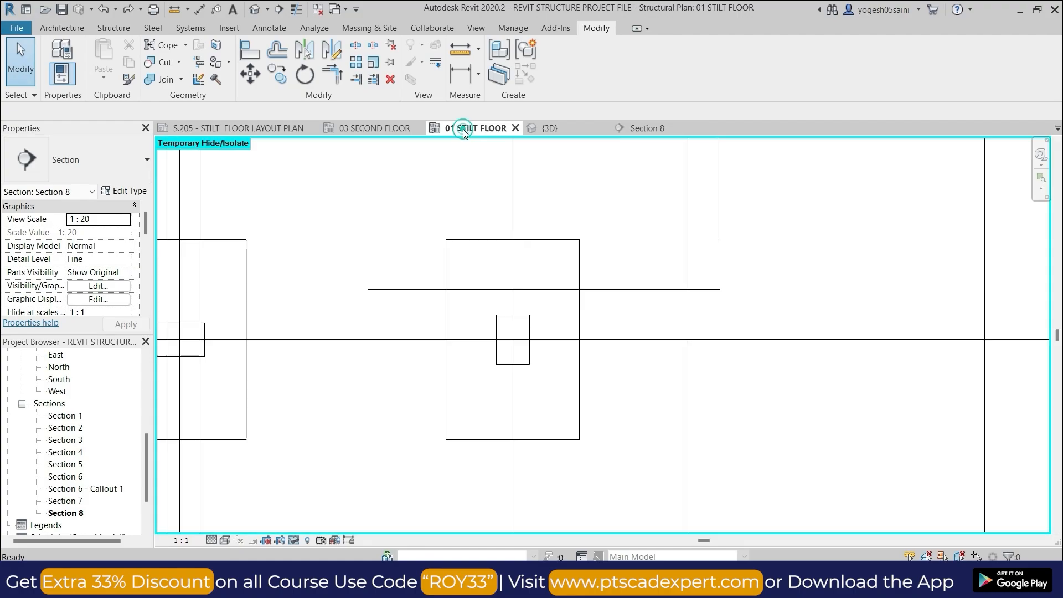
click(534, 290)
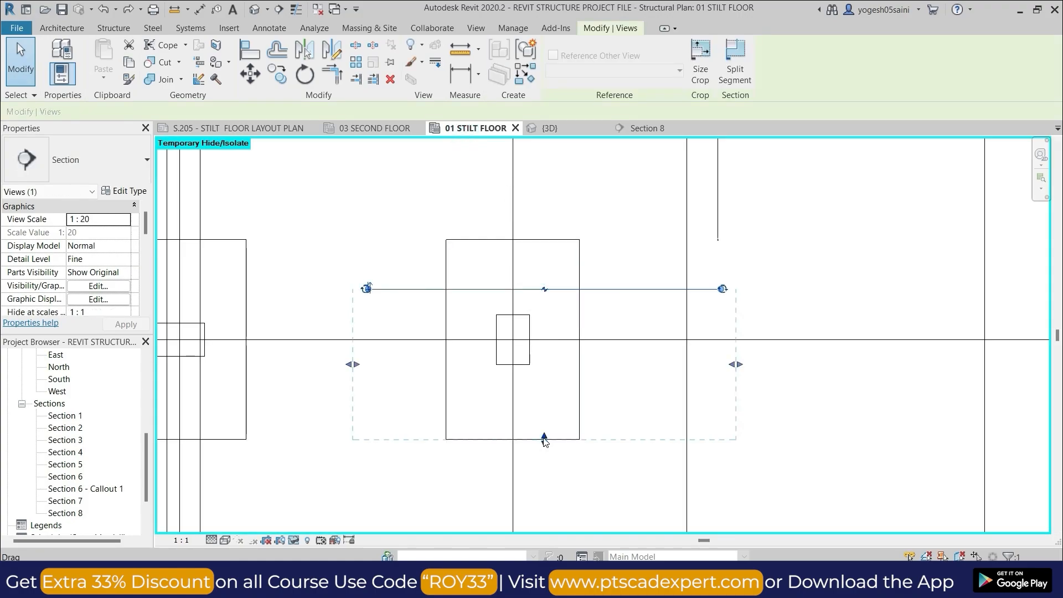
drag(544, 440, 546, 432)
drag(535, 363, 544, 356)
right_click(619, 325)
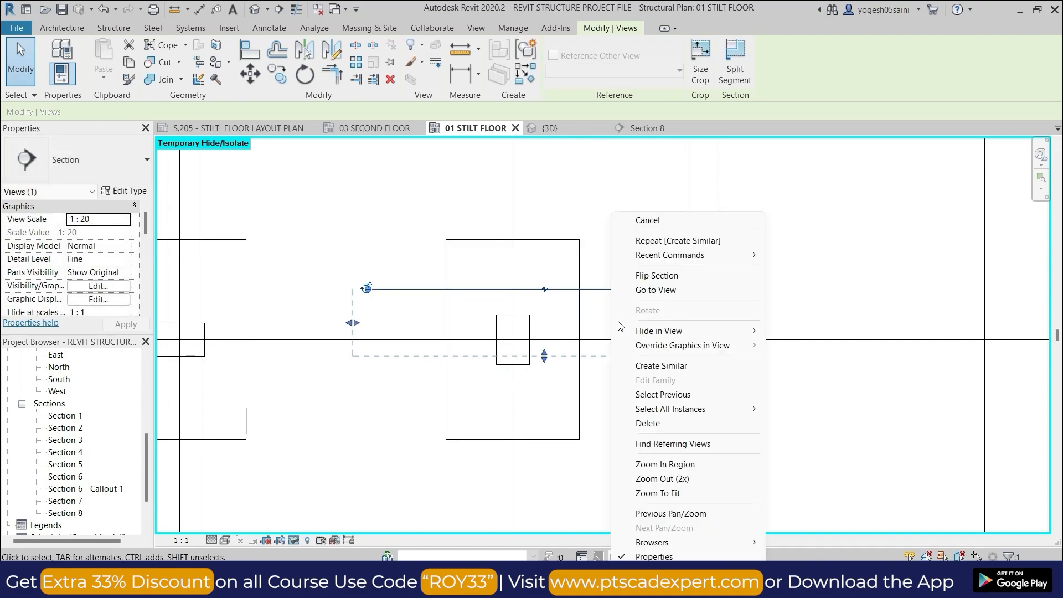
click(655, 289)
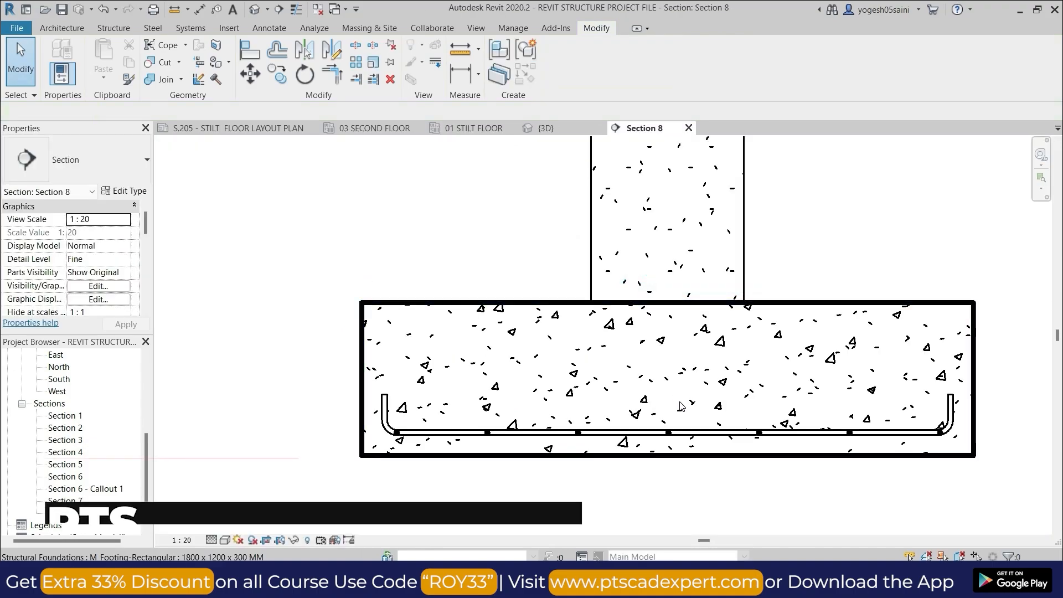
scroll(620, 416, up, 1)
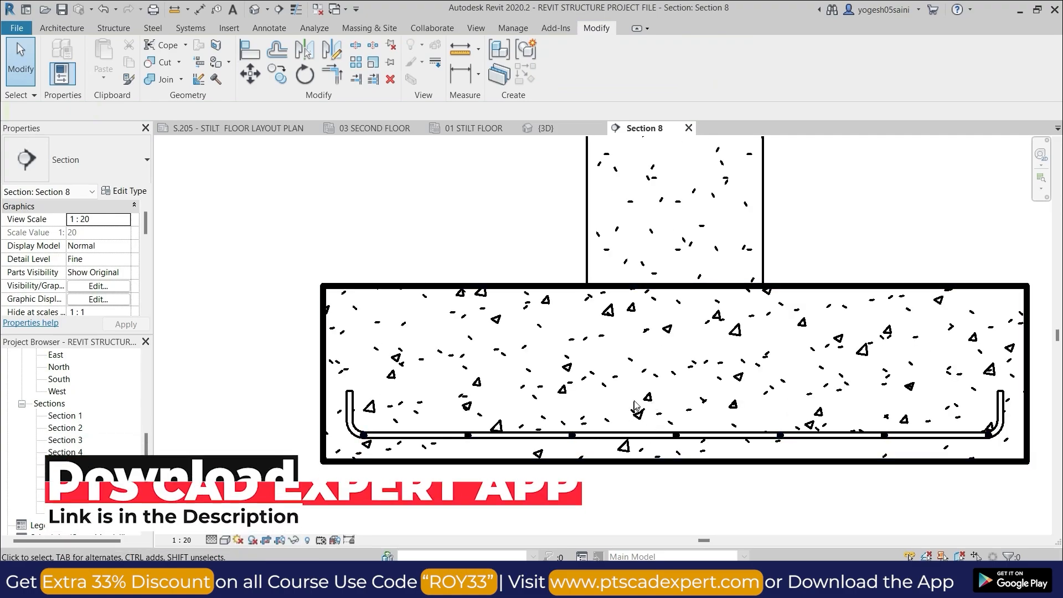
- Select the perpendicular 1-E bar set in the footing section and start editing its rebar constraints
middle_drag(636, 406, 598, 397)
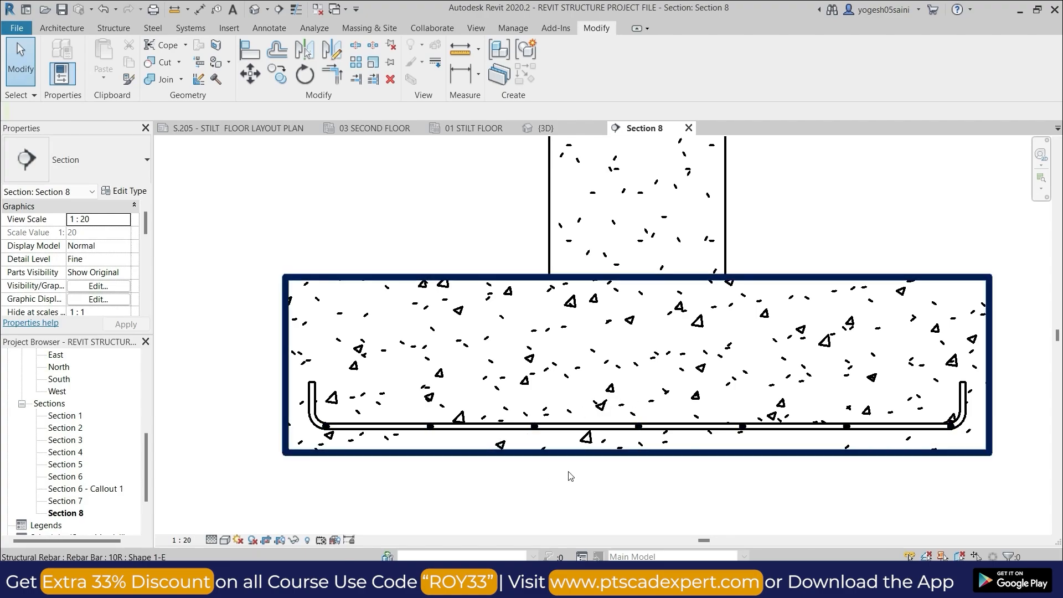
scroll(585, 393, up, 2)
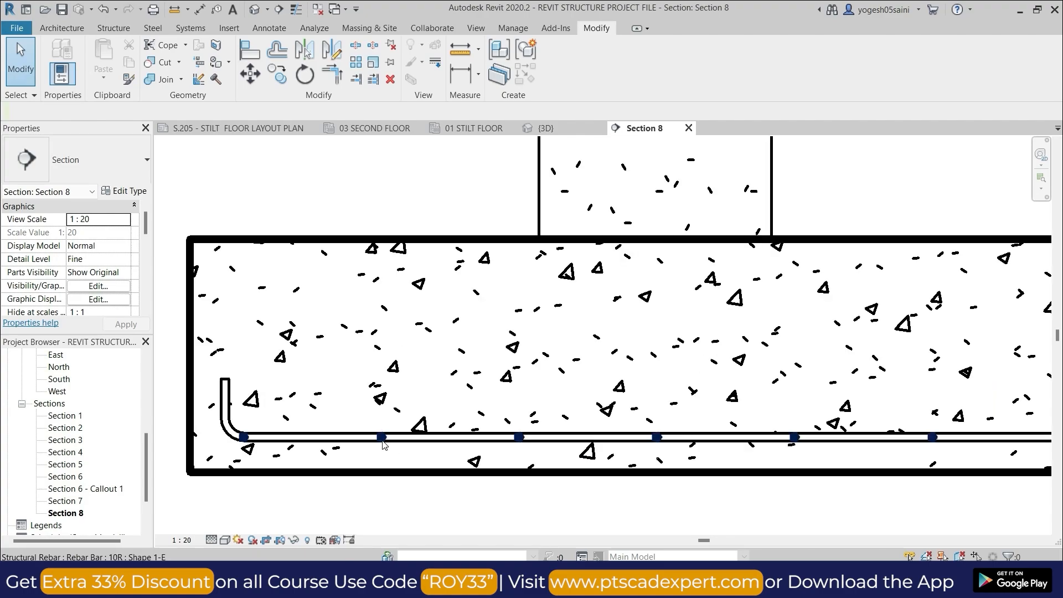
middle_drag(674, 363, 600, 359)
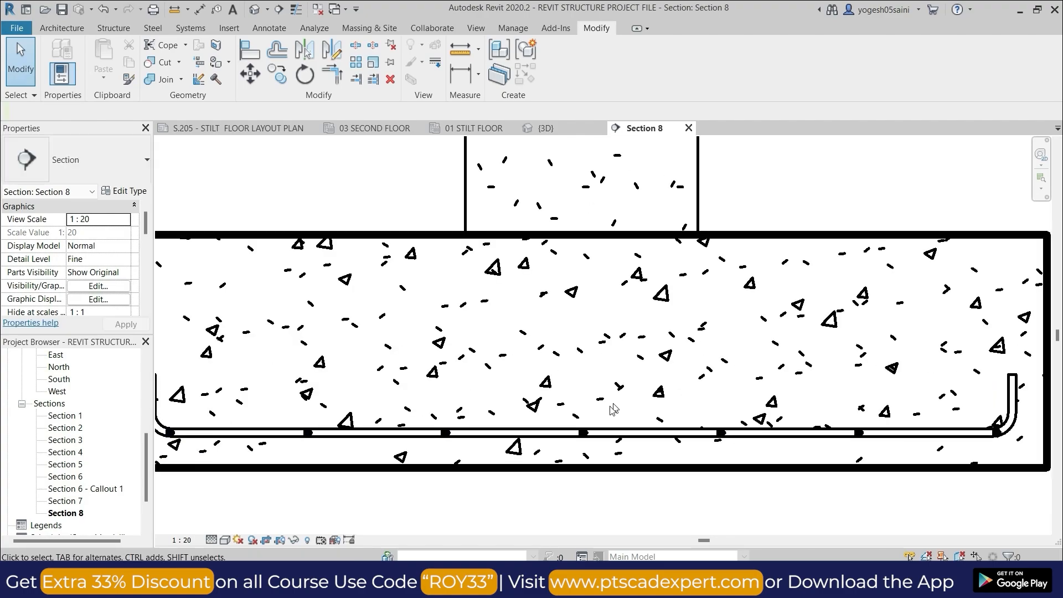
click(585, 437)
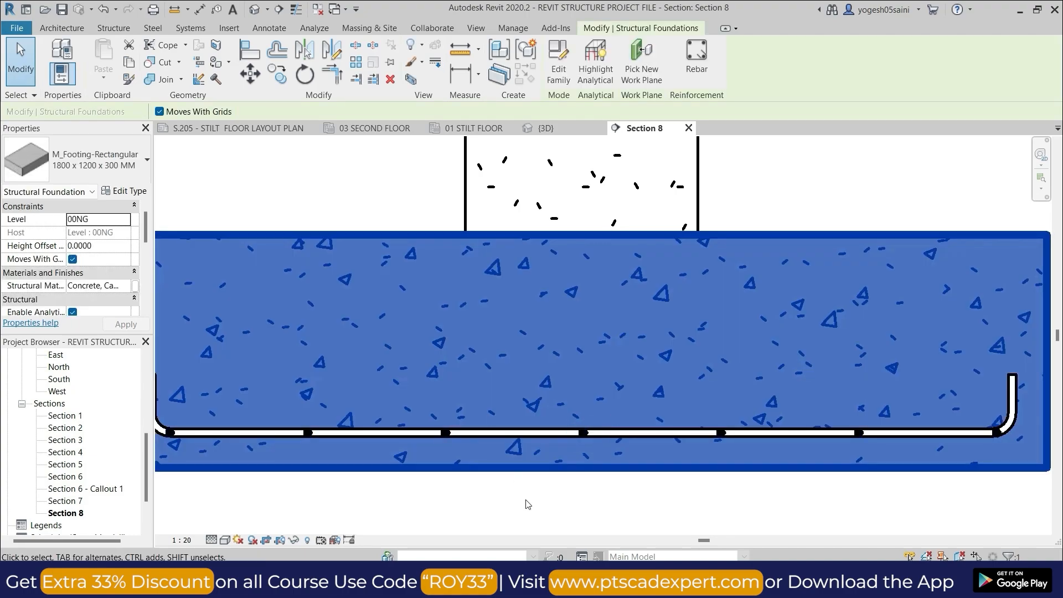
key(Escape)
scroll(578, 461, up, 4)
click(585, 396)
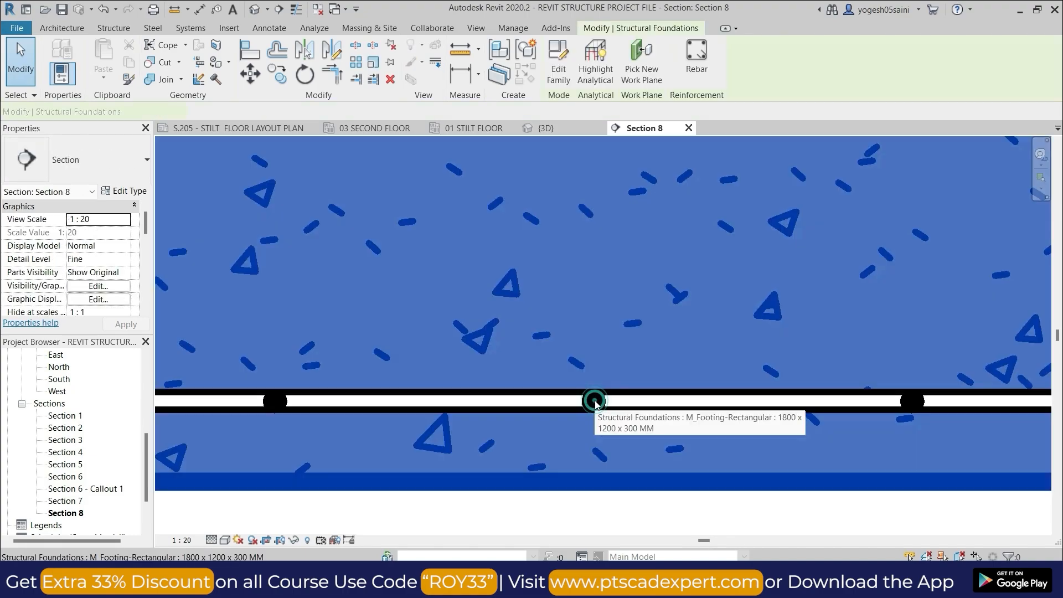
click(564, 526)
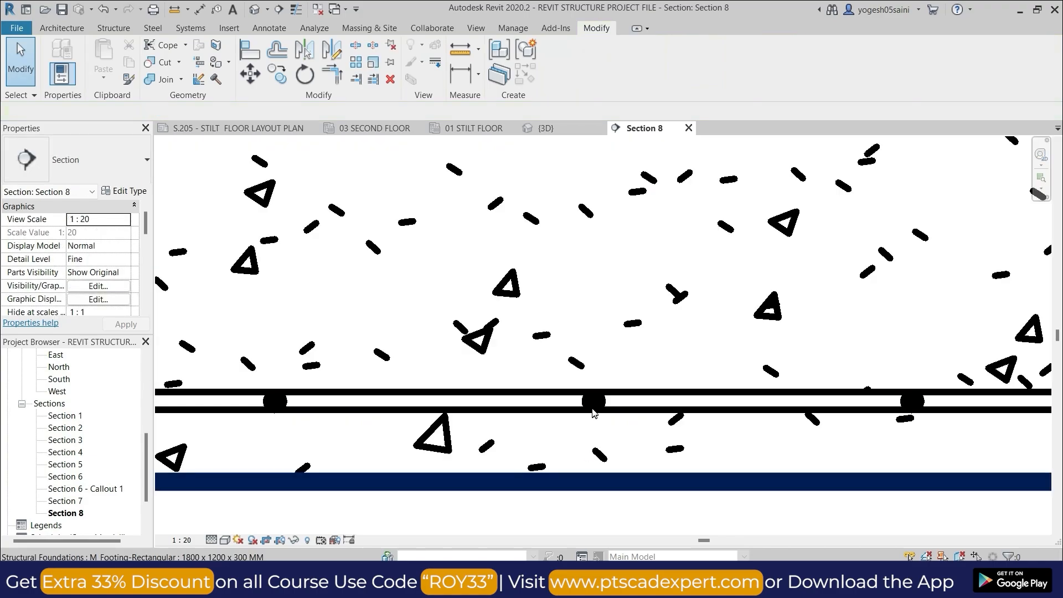
click(590, 408)
click(574, 510)
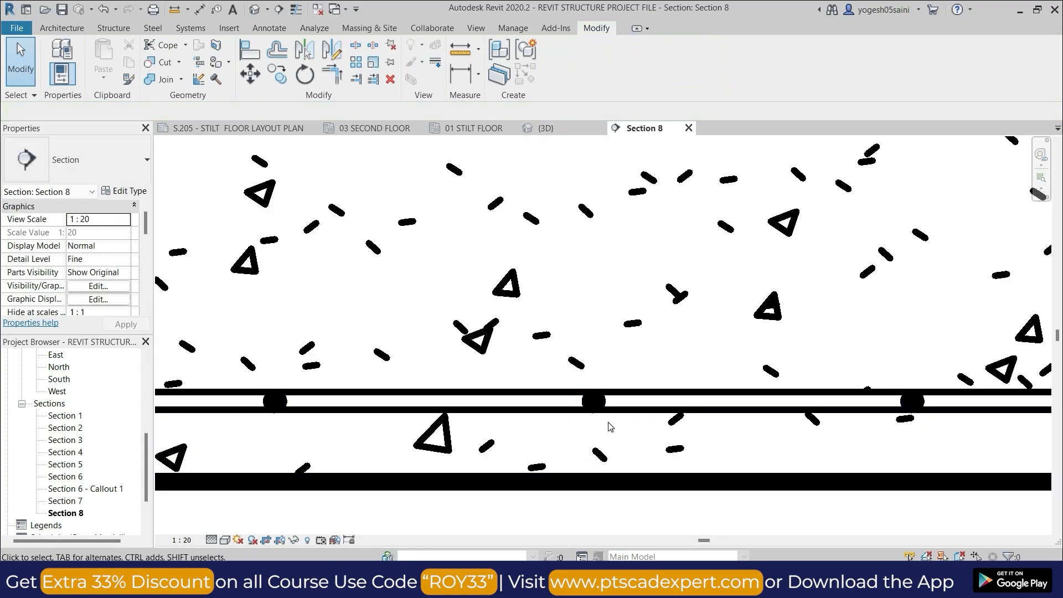
scroll(606, 425, up, 4)
click(611, 358)
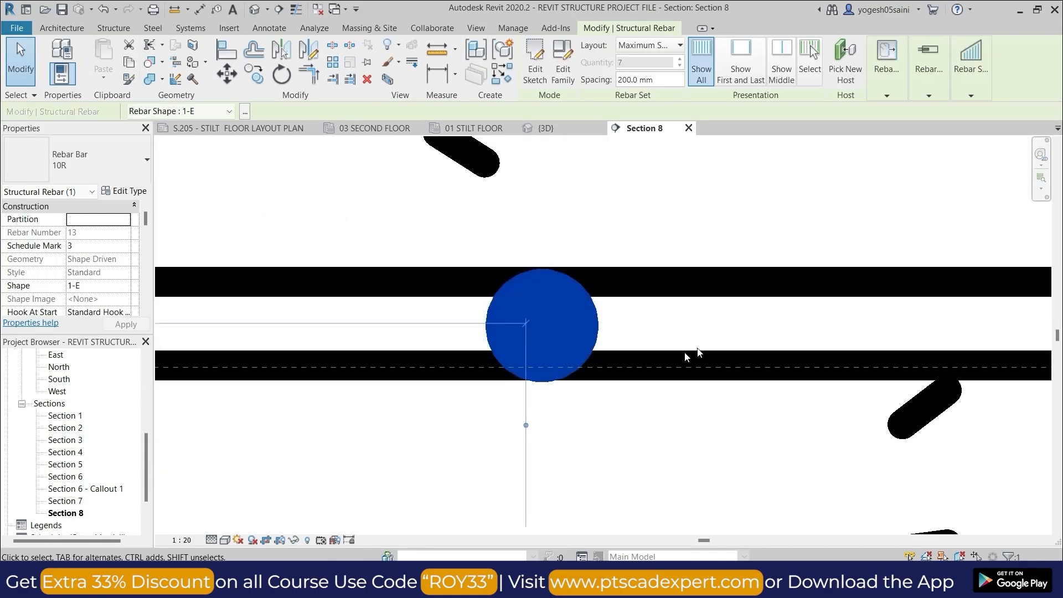
click(888, 97)
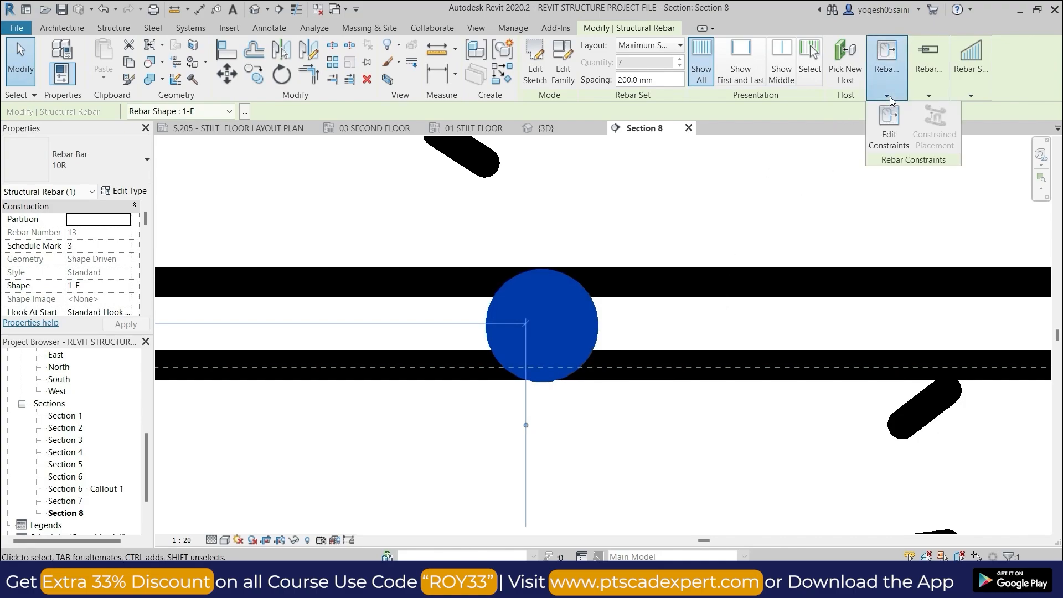
click(888, 147)
- Set the perpendicular set's Bar Segment 1 constraint offset to -0.01 m so its bars sit on the lower bar, and finish editing constraints
scroll(757, 233, down, 3)
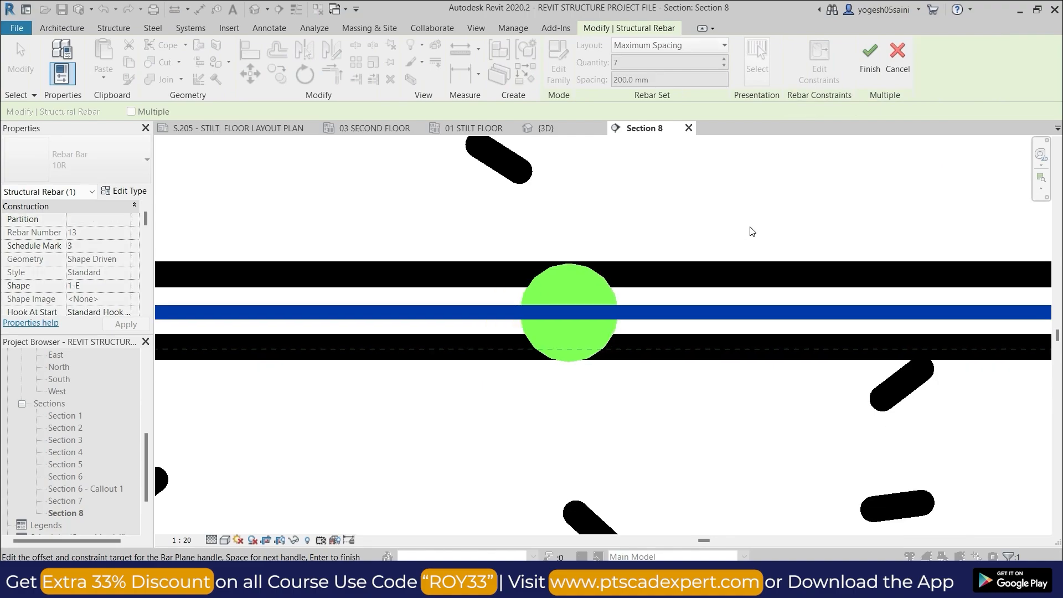
scroll(756, 233, down, 5)
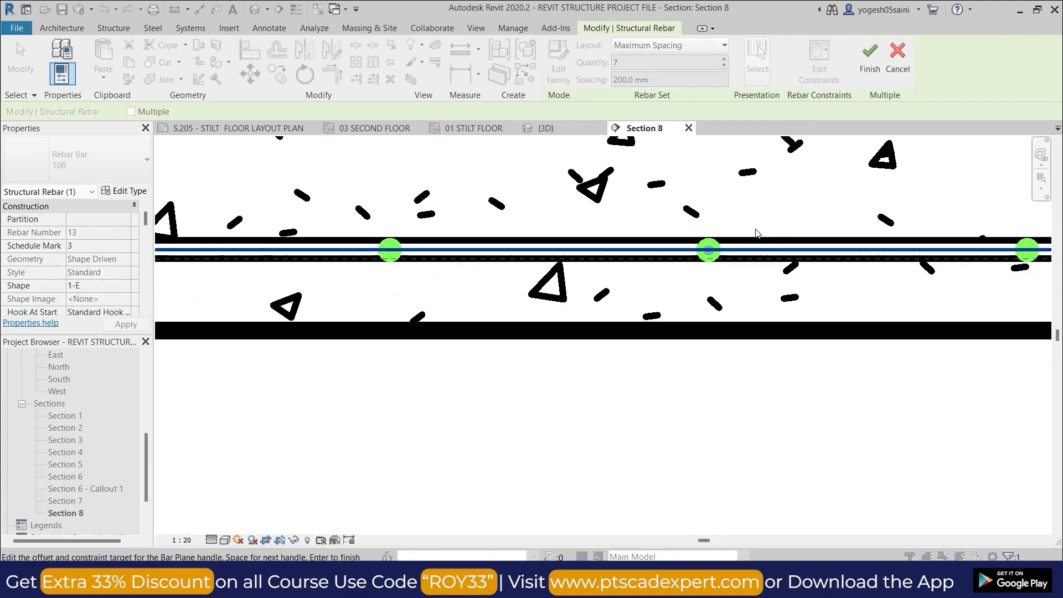
middle_drag(754, 233, 781, 290)
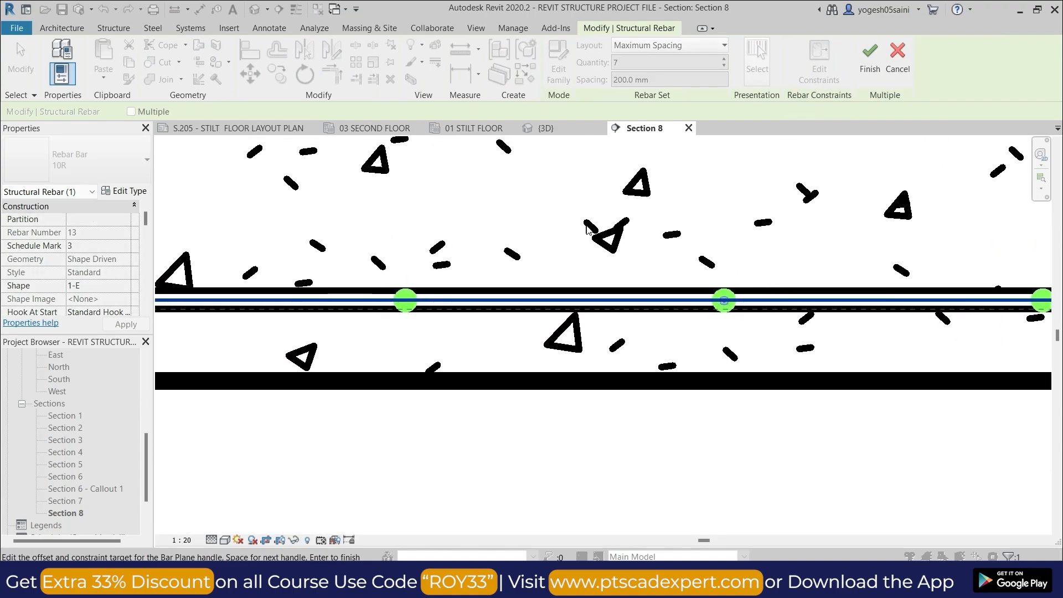
scroll(588, 230, down, 2)
scroll(590, 234, up, 1)
scroll(574, 234, down, 4)
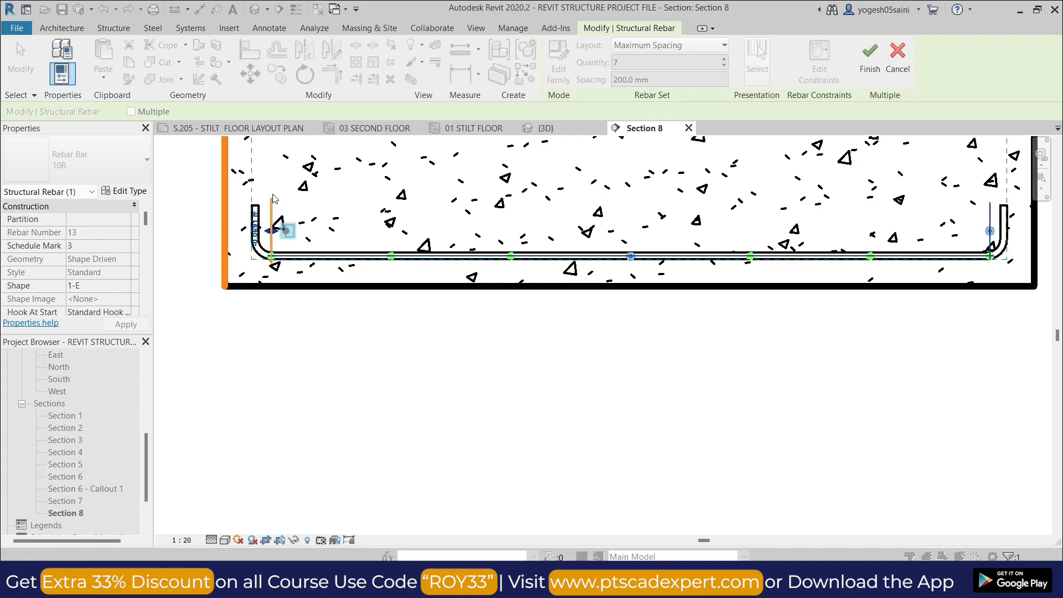
scroll(476, 258, up, 1)
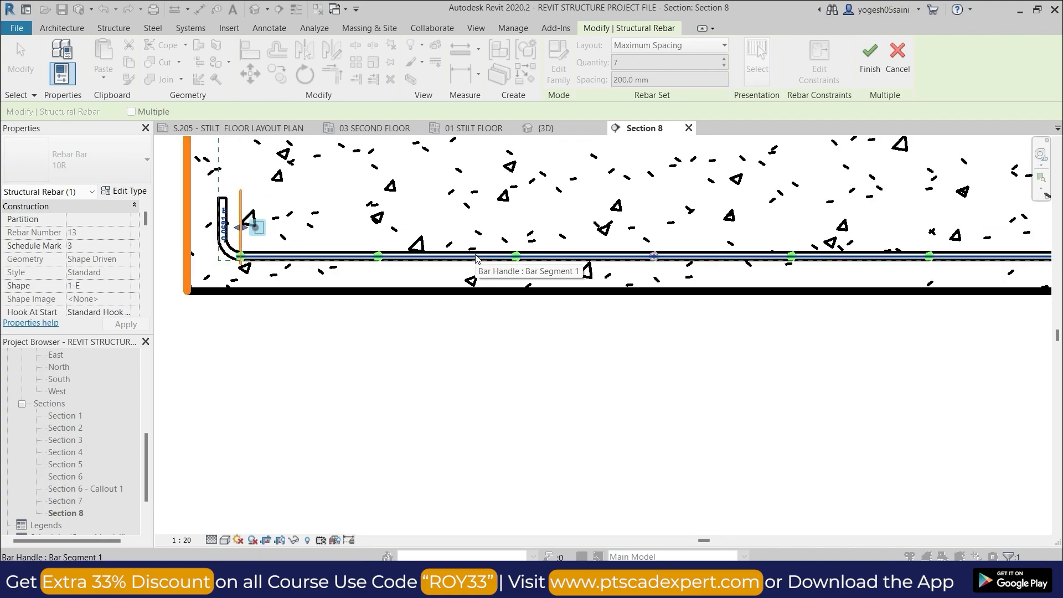
scroll(467, 259, up, 5)
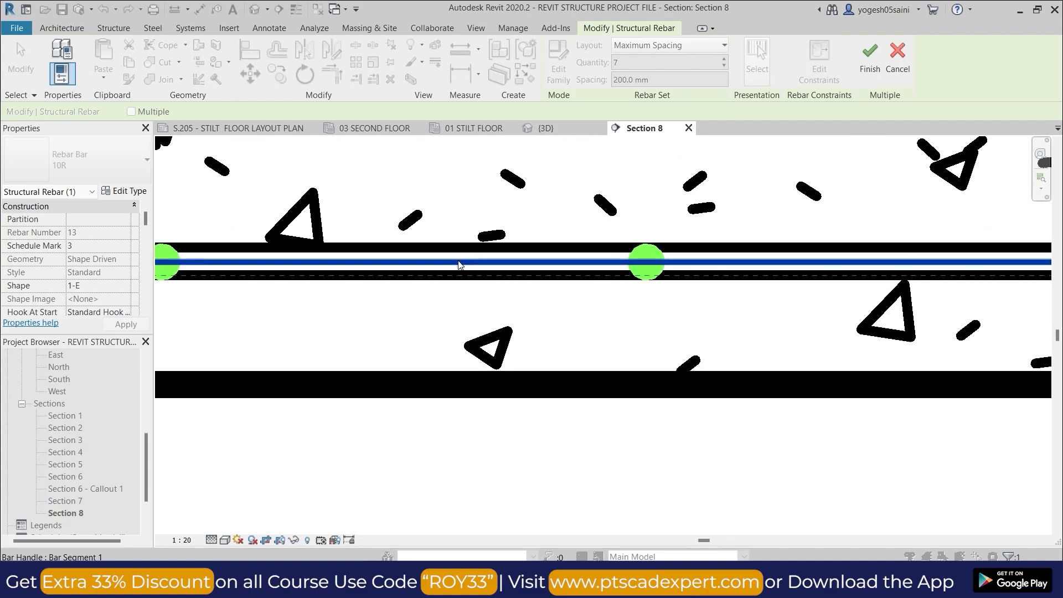
click(459, 264)
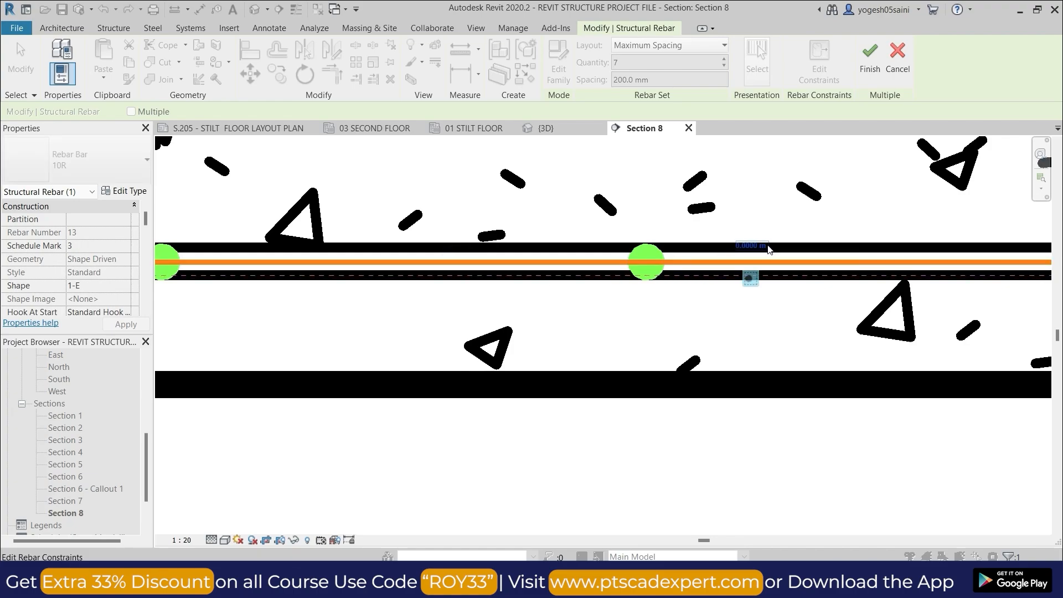
scroll(767, 249, up, 3)
scroll(763, 234, down, 2)
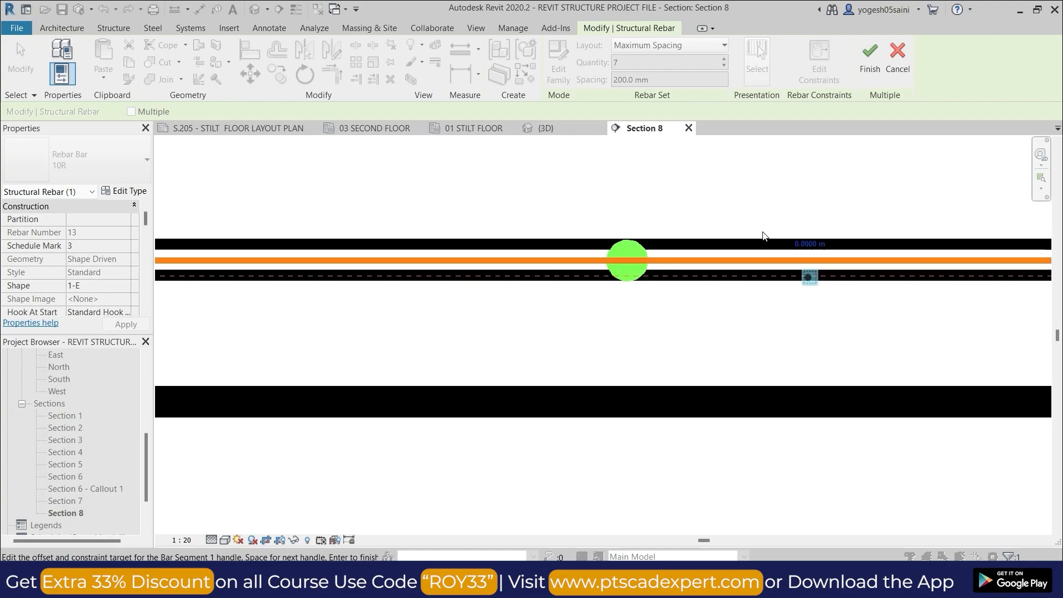
scroll(762, 236, down, 2)
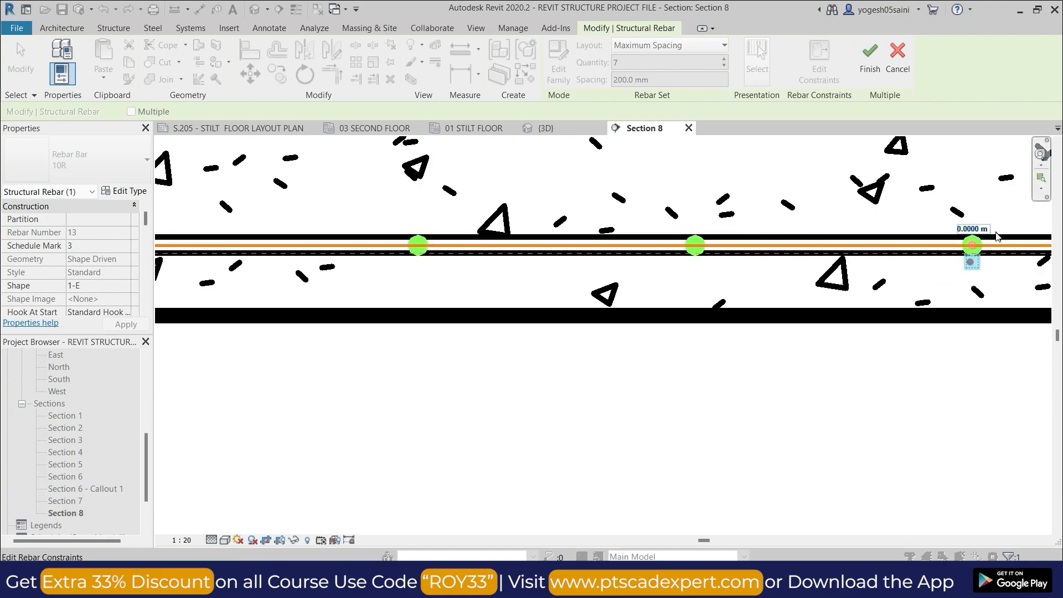
middle_drag(1015, 289, 854, 333)
click(824, 287)
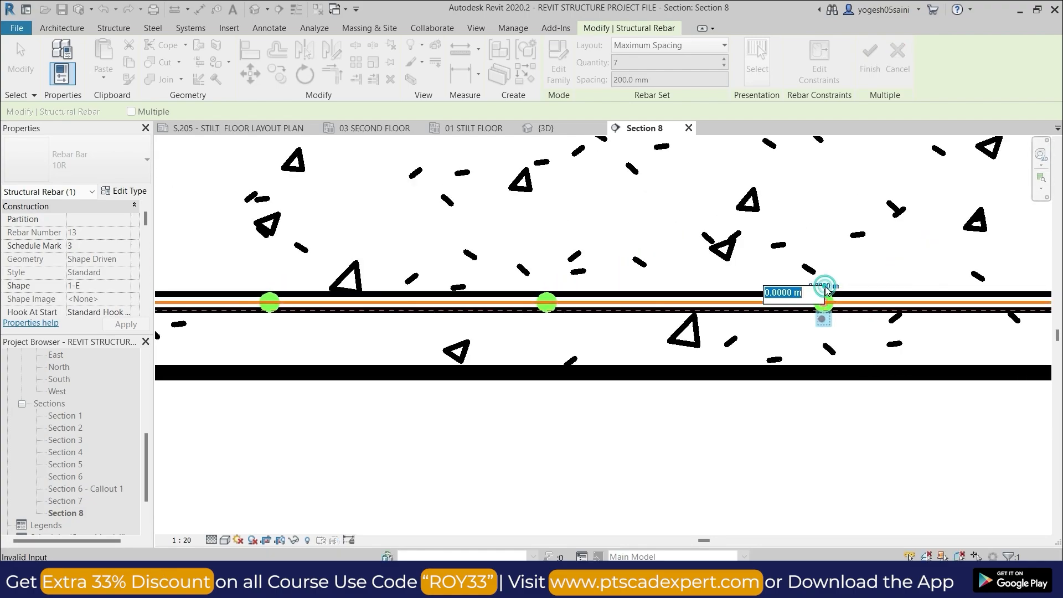
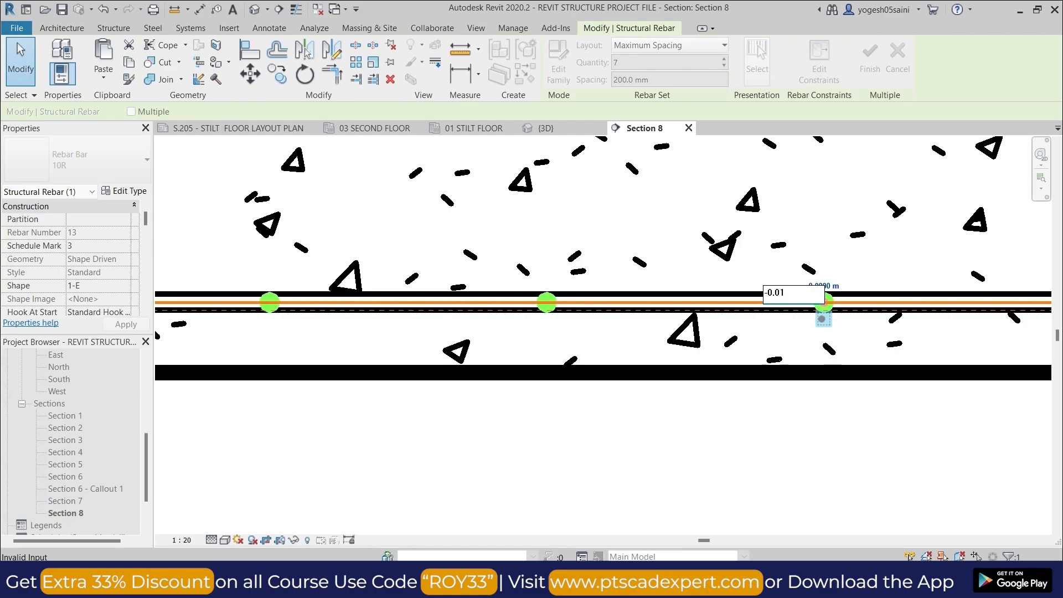
key(Return)
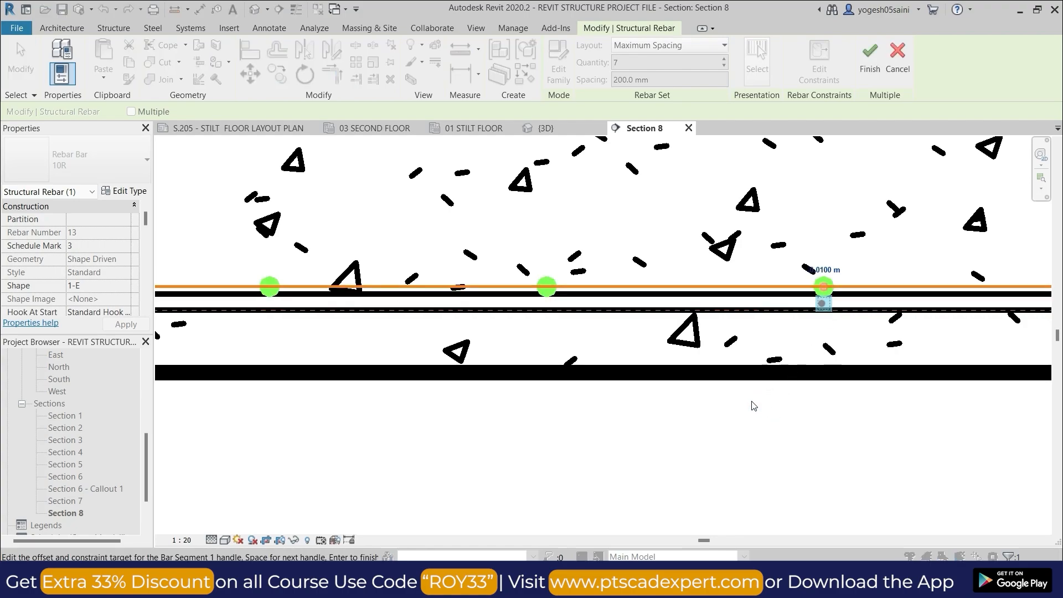
click(861, 80)
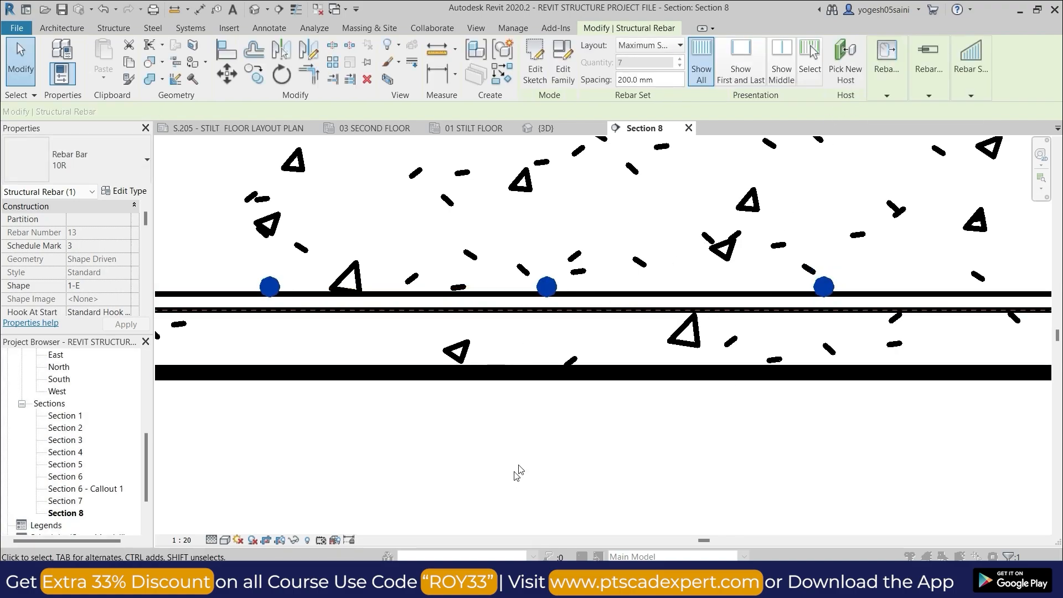
- Examine how the perpendicular bars rest on the lower bars in Section 8 and in the 3D view, and return to the section
scroll(585, 459, down, 5)
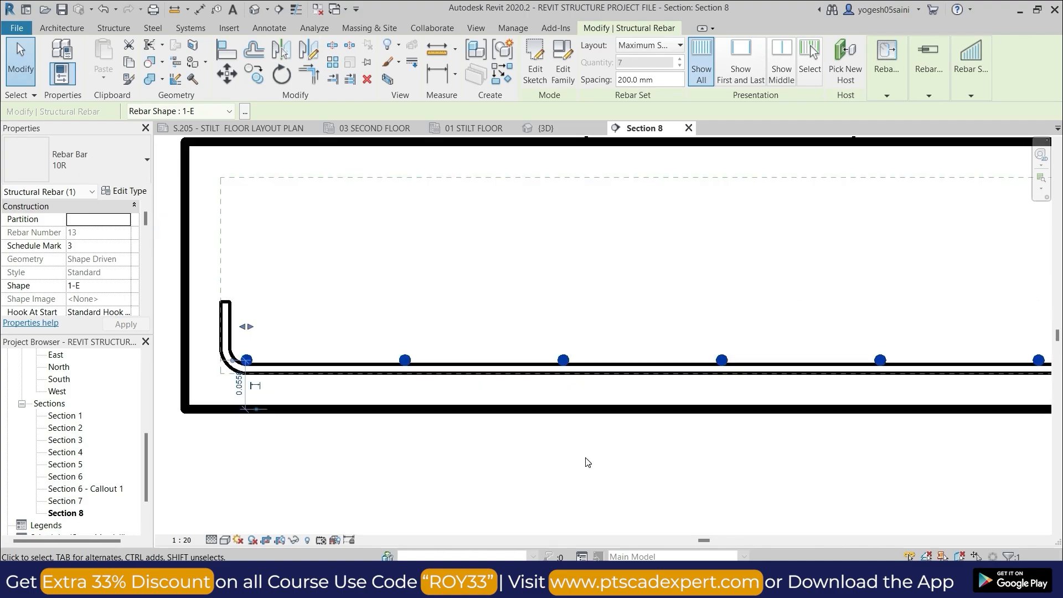
middle_drag(604, 473, 560, 484)
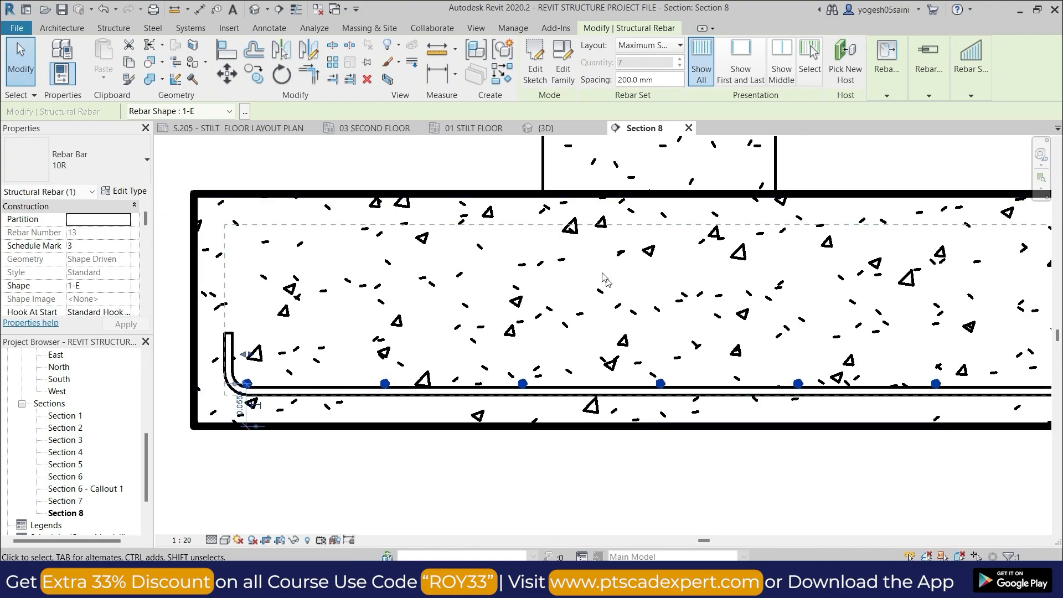
click(557, 132)
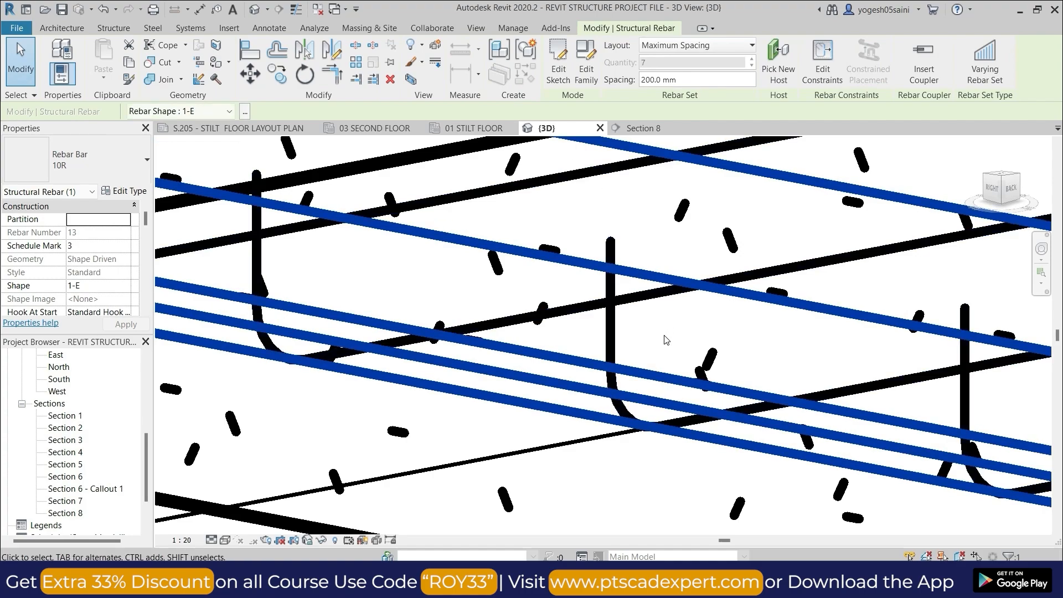
scroll(665, 339, up, 5)
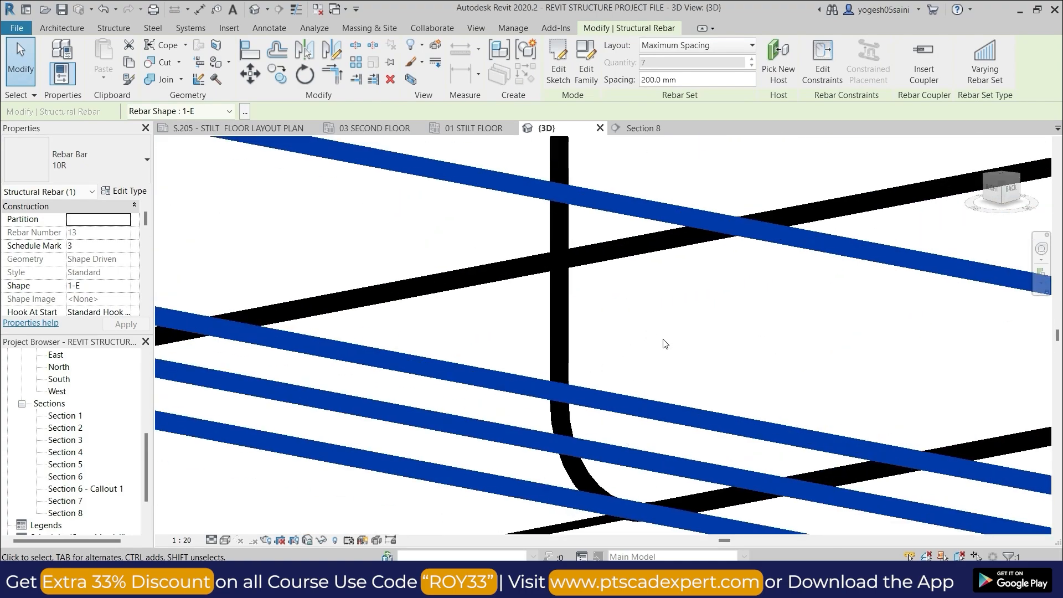
scroll(664, 343, down, 5)
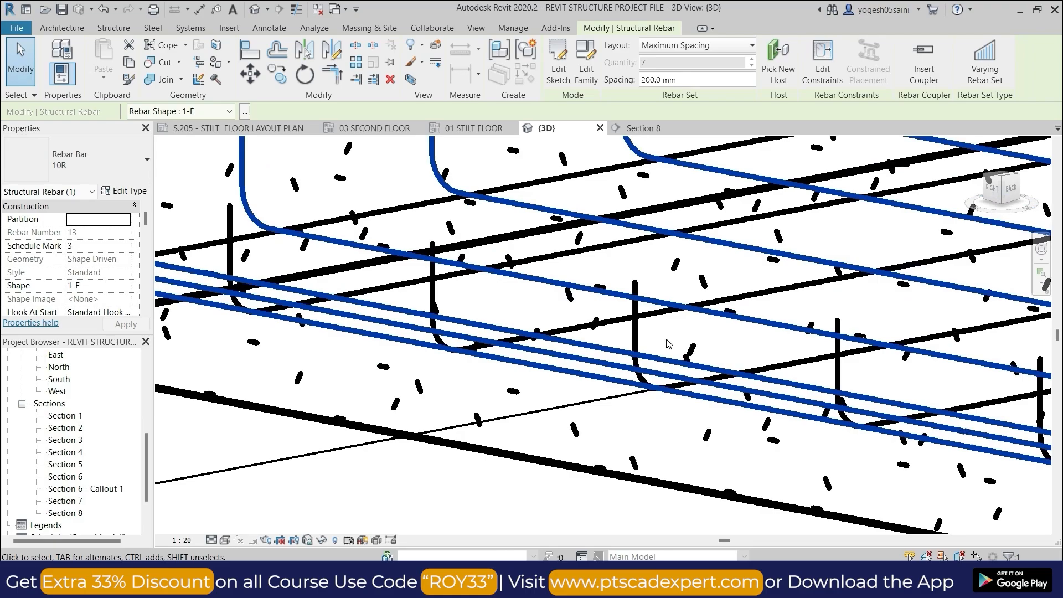
scroll(666, 339, down, 3)
middle_drag(673, 447, 579, 458)
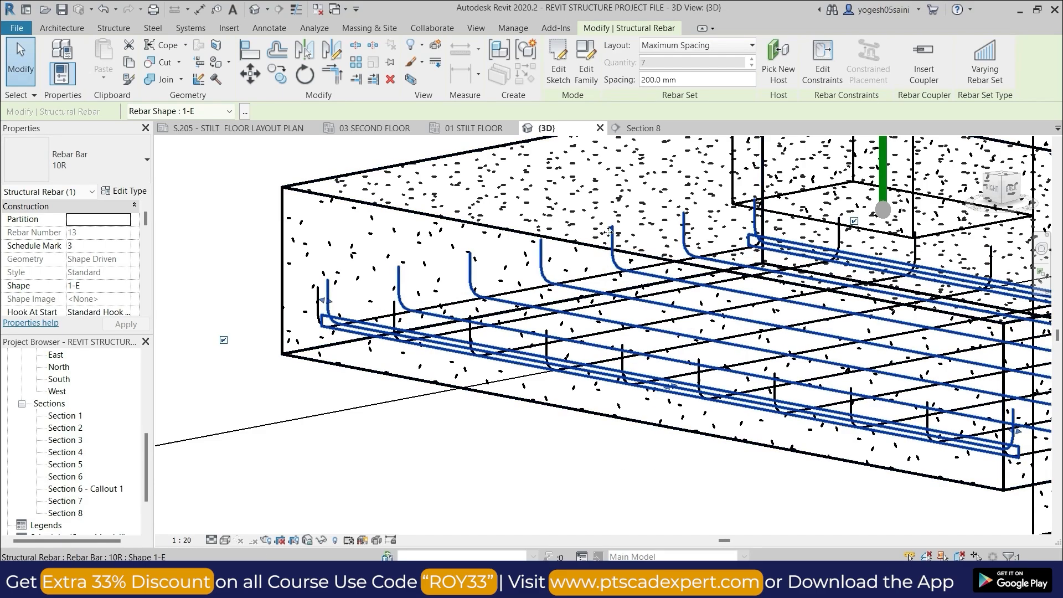
click(642, 130)
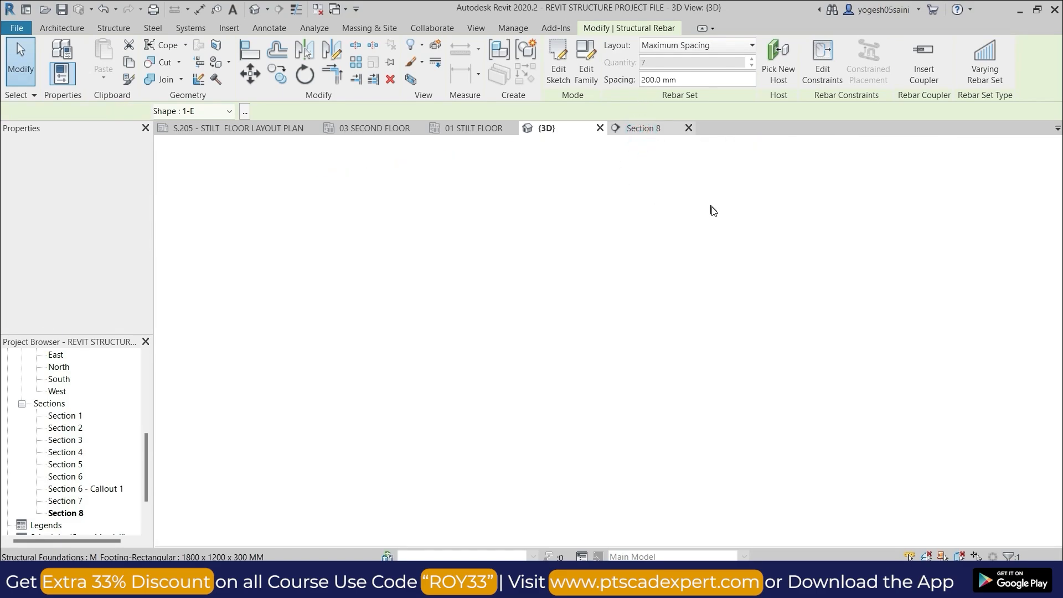
scroll(658, 294, down, 3)
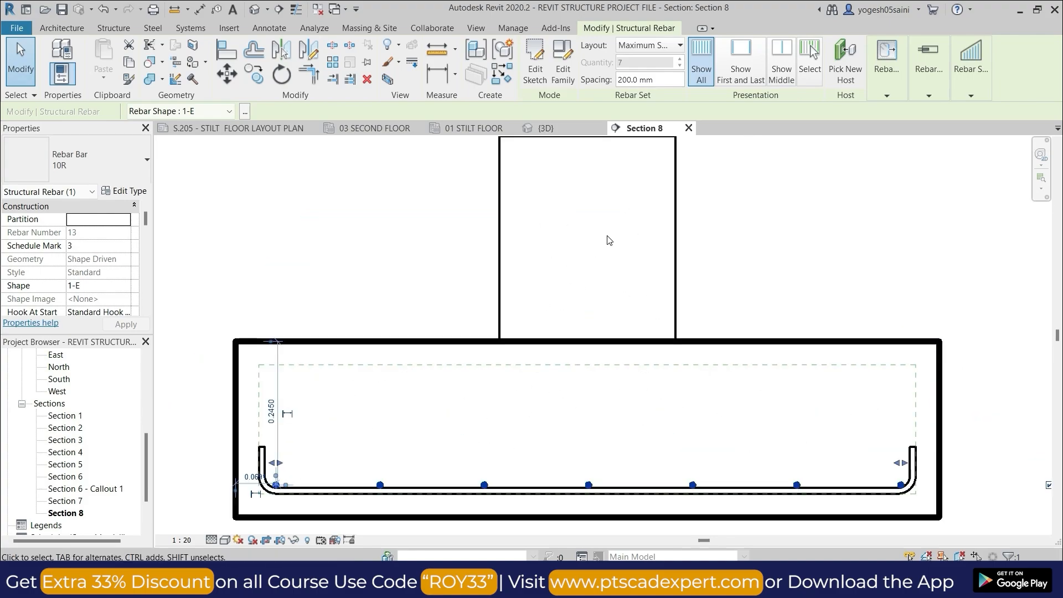
scroll(613, 242, down, 2)
middle_drag(612, 242, 610, 275)
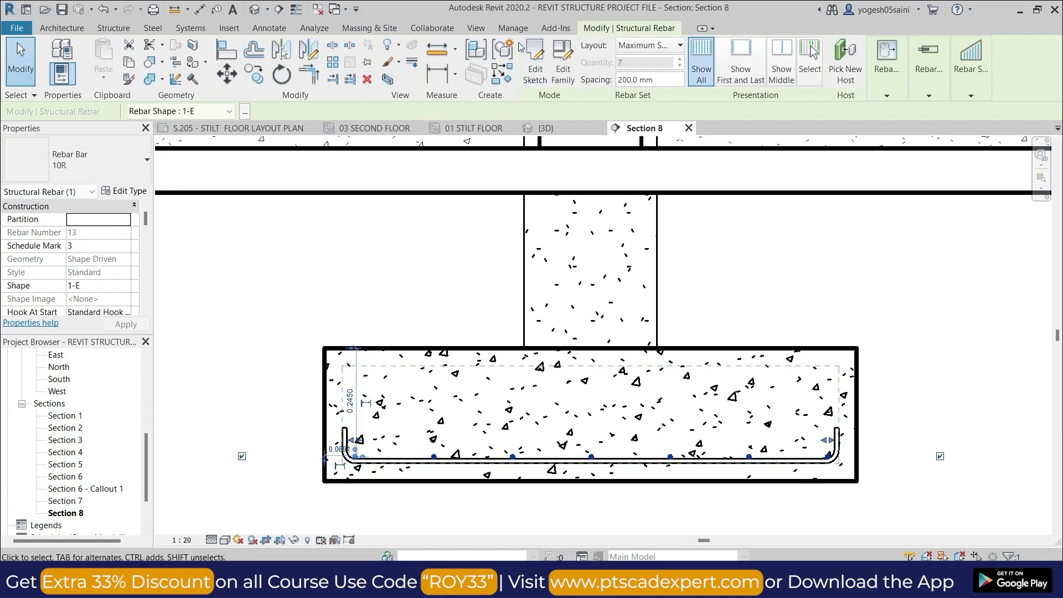
click(476, 28)
click(424, 58)
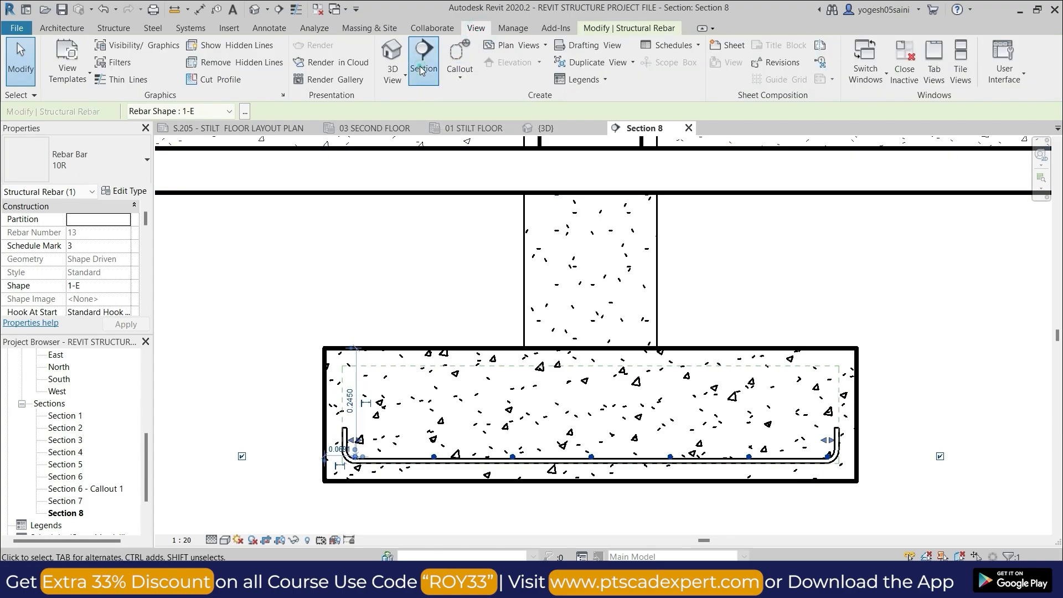
click(347, 258)
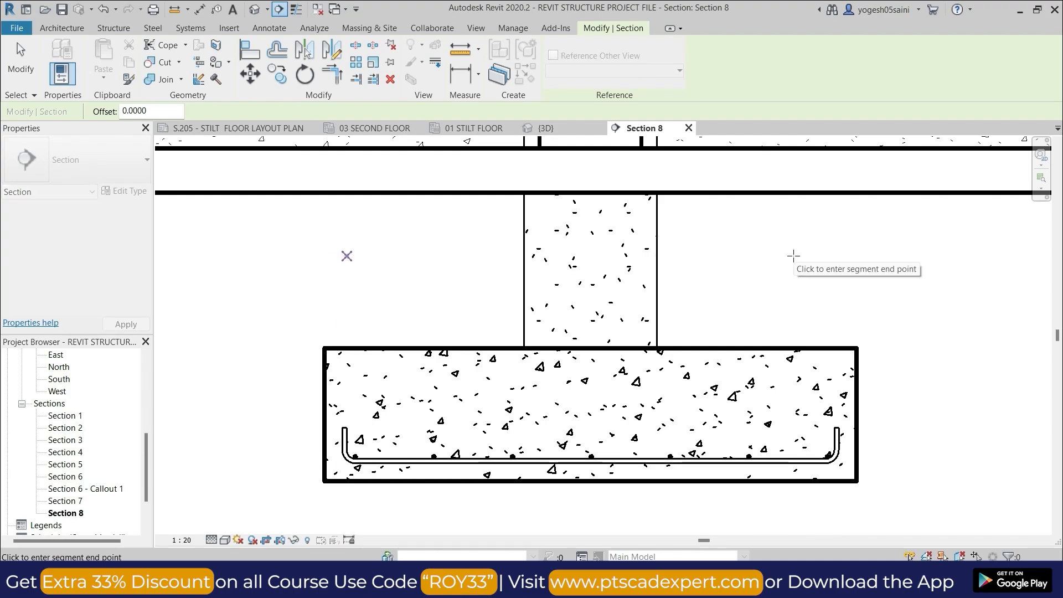
key(Escape)
key(Escape)
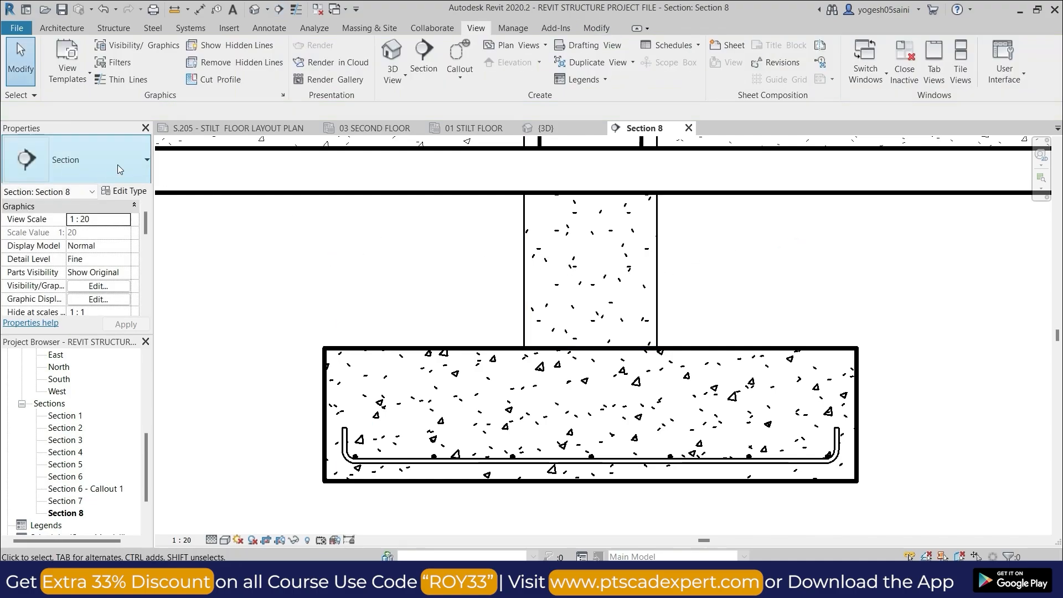
- Change Section 8's view type to Detail and draw a horizontal section line across the column just above the footing
click(139, 160)
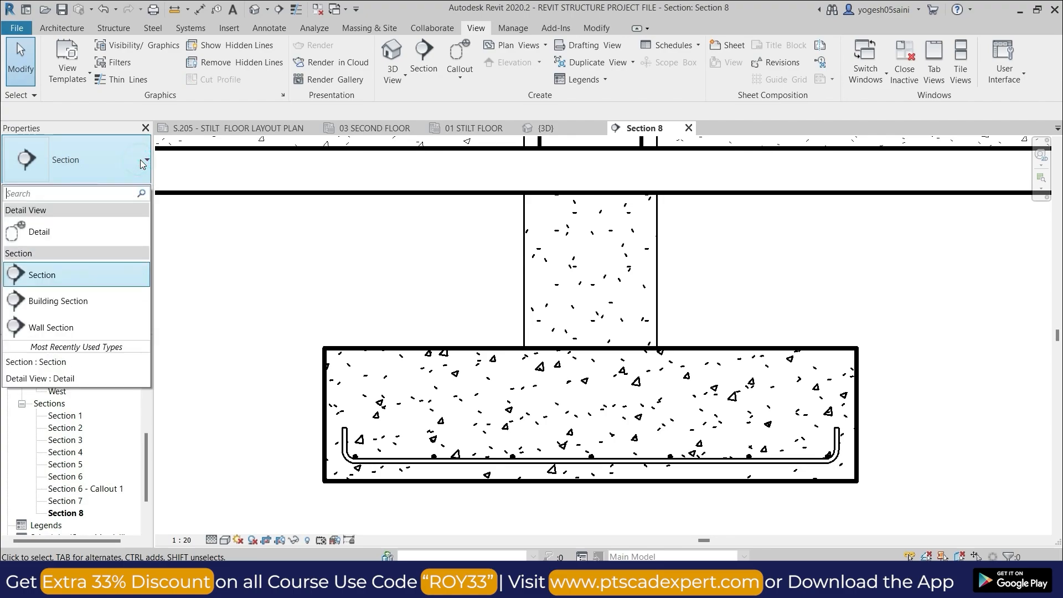
click(79, 231)
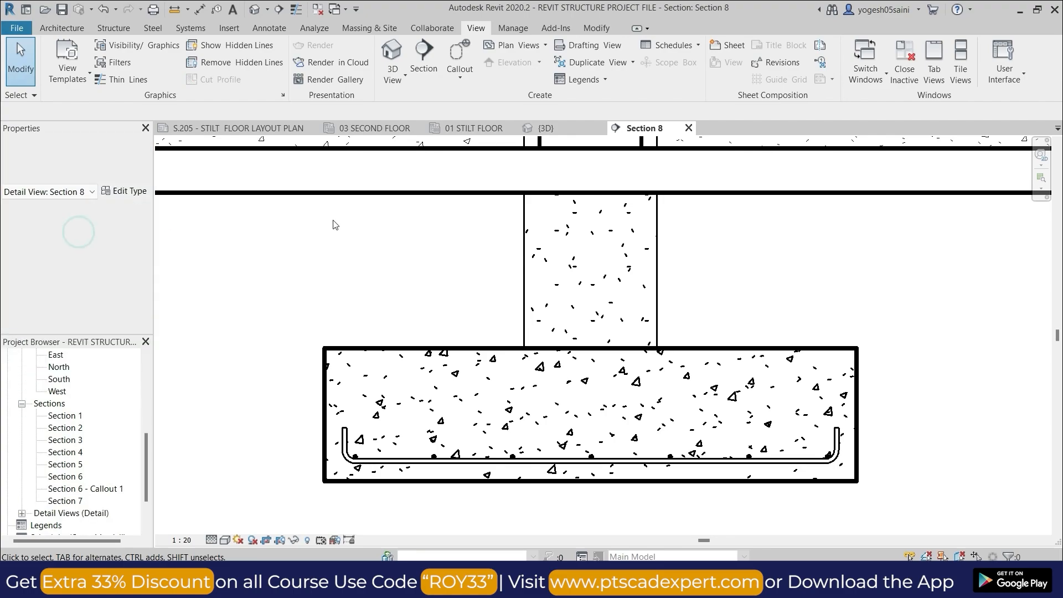
click(422, 79)
click(404, 264)
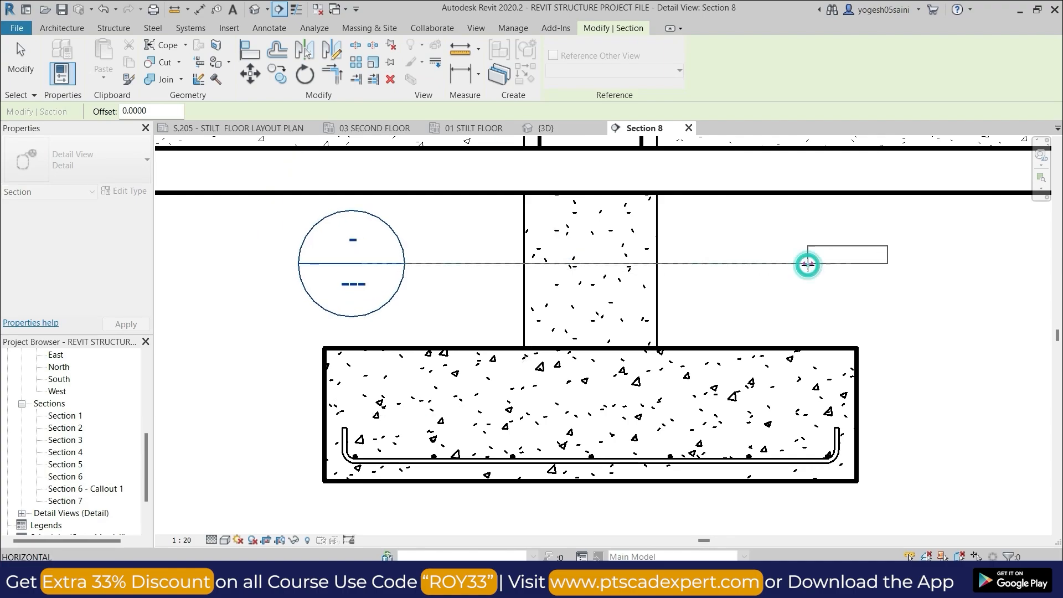
click(808, 264)
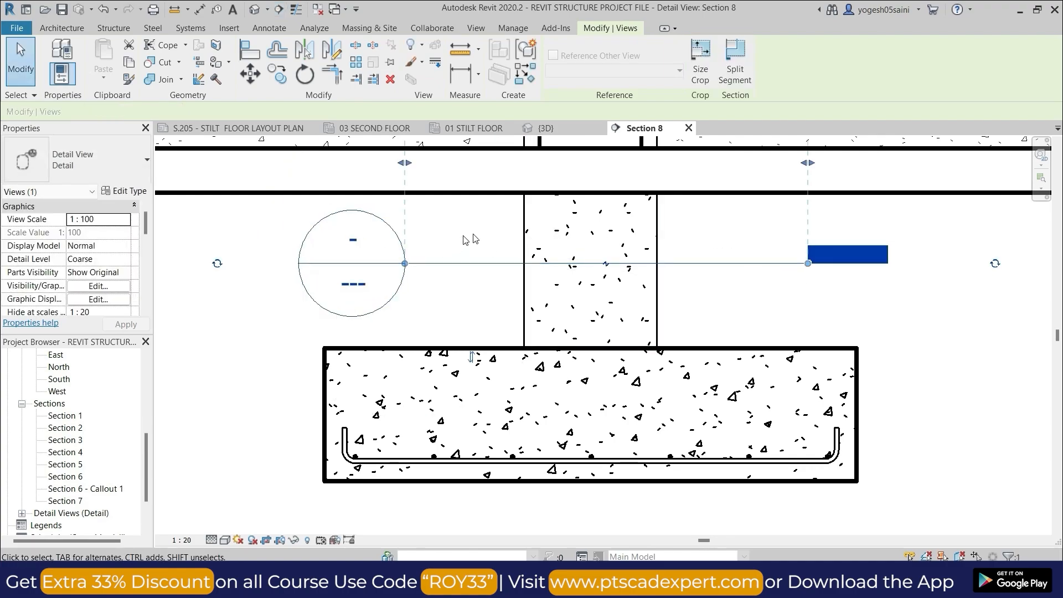
- Flip the new section line so that it looks down into the footing
mouse_move(503, 242)
middle_down()
mouse_move(468, 408)
mouse_move(498, 299)
mouse_move(498, 247)
middle_up()
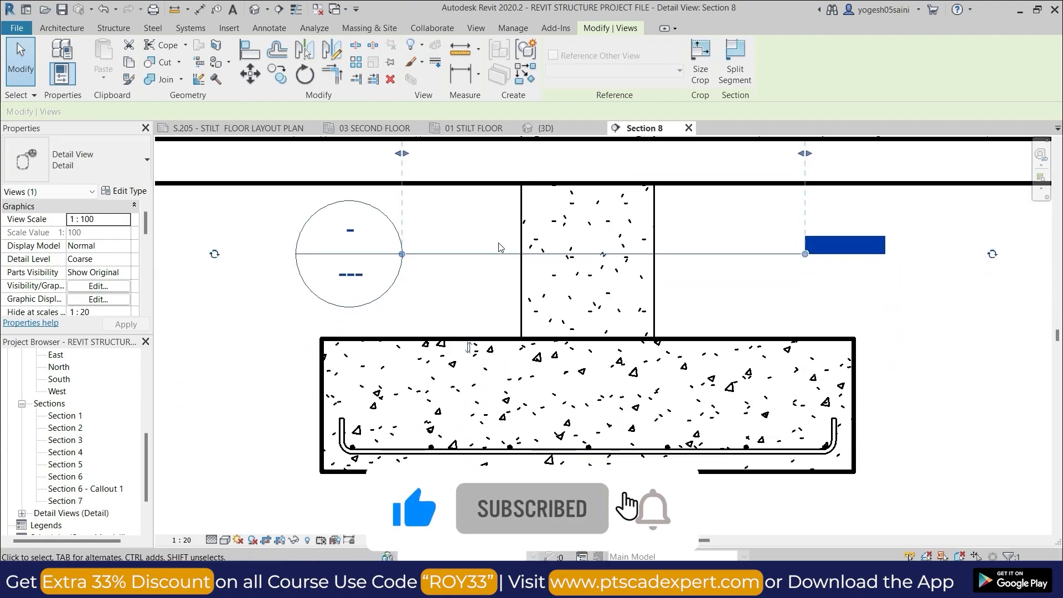
scroll(465, 266, up, 5)
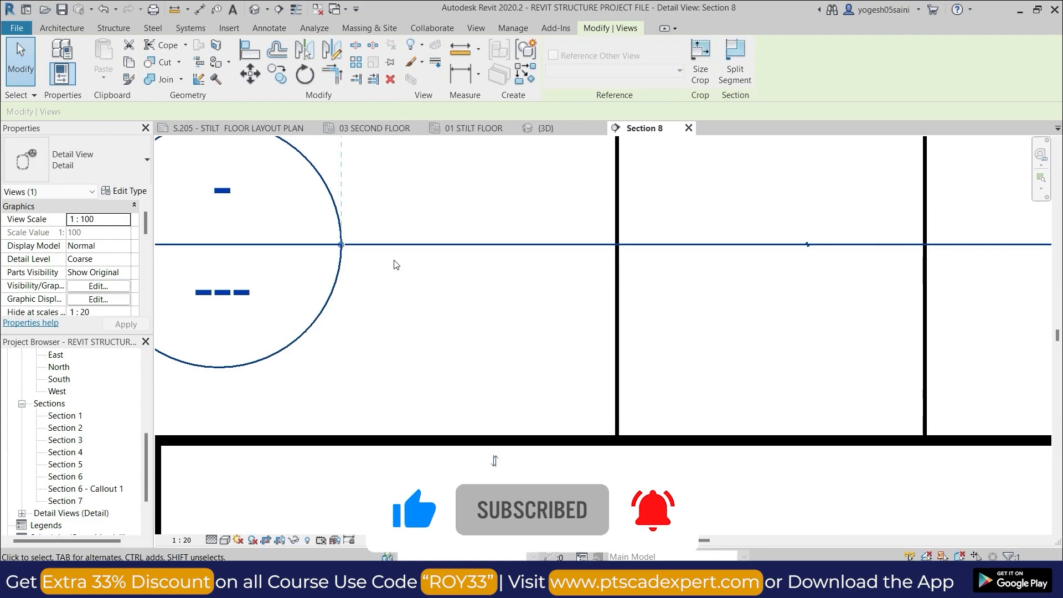
scroll(388, 263, up, 3)
scroll(393, 265, down, 3)
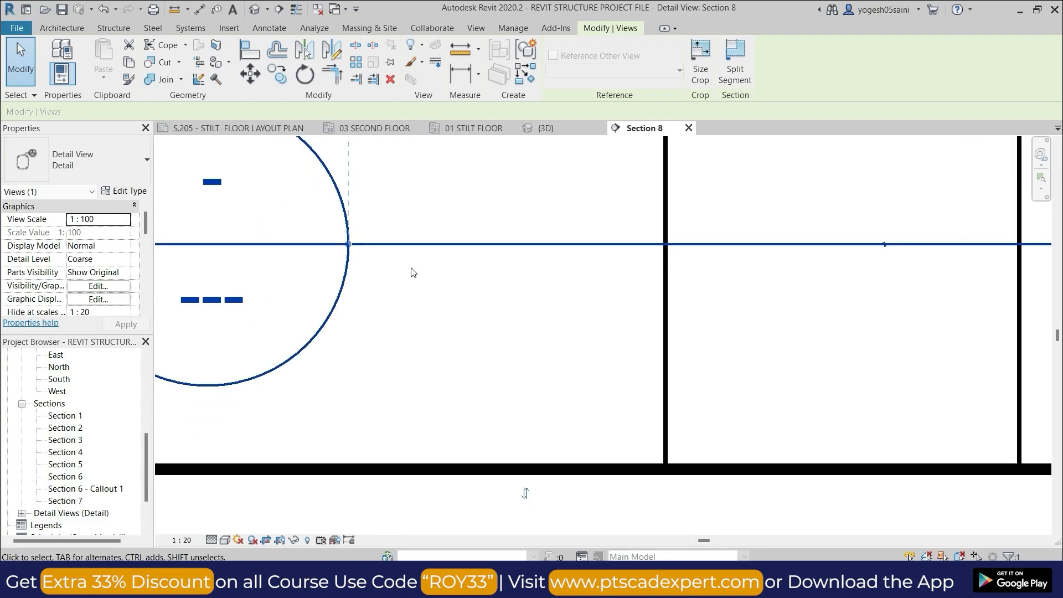
scroll(412, 271, down, 4)
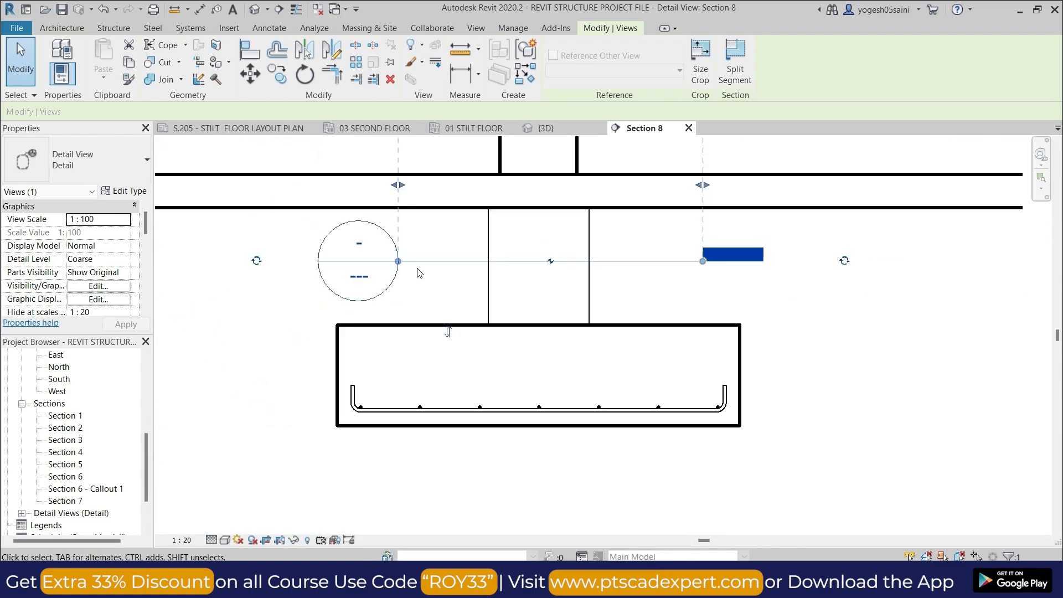
scroll(469, 325, up, 4)
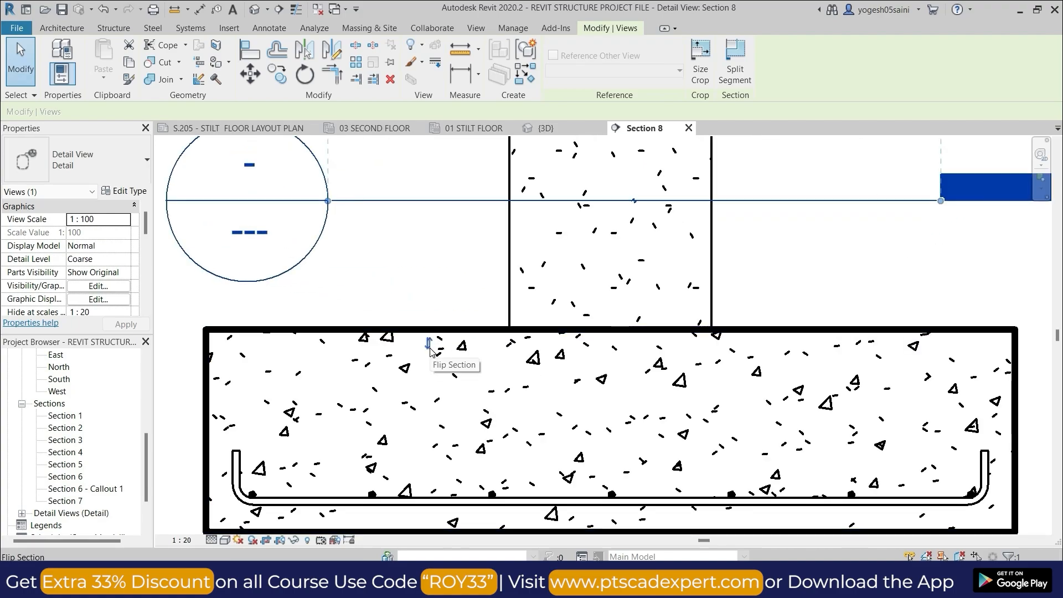
click(430, 348)
- Extend the new section's extents past both sides of the footing and its depth below the footing's base
middle_drag(542, 259, 488, 138)
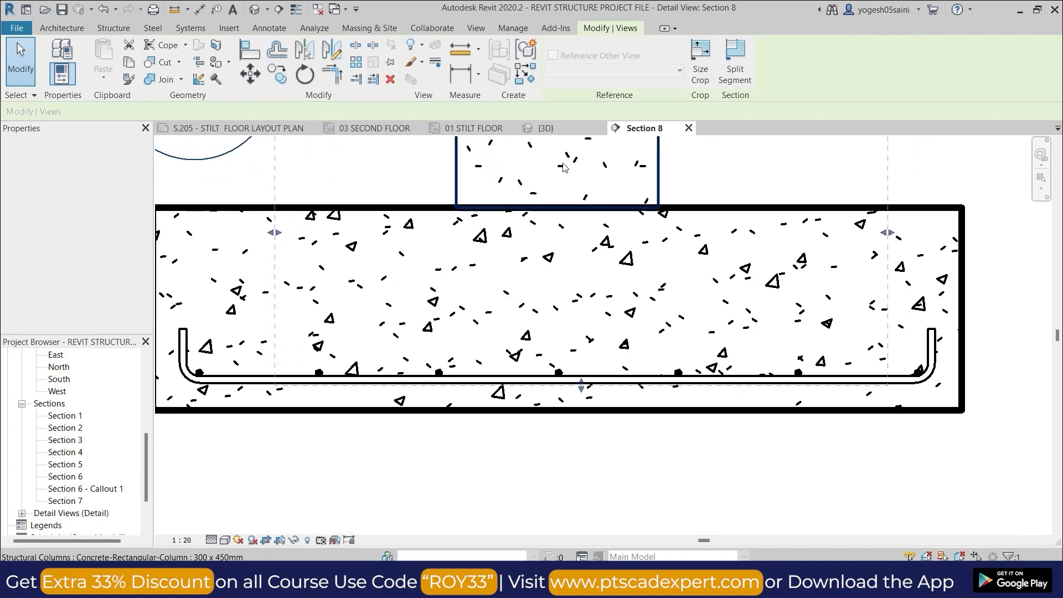
scroll(581, 177, down, 6)
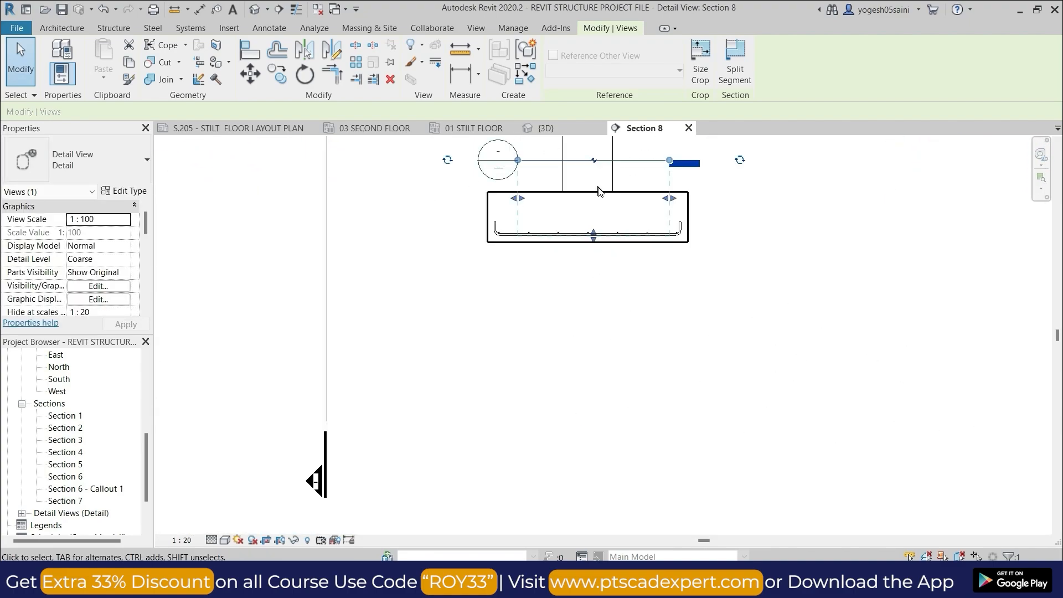
scroll(598, 193, up, 3)
scroll(599, 198, down, 2)
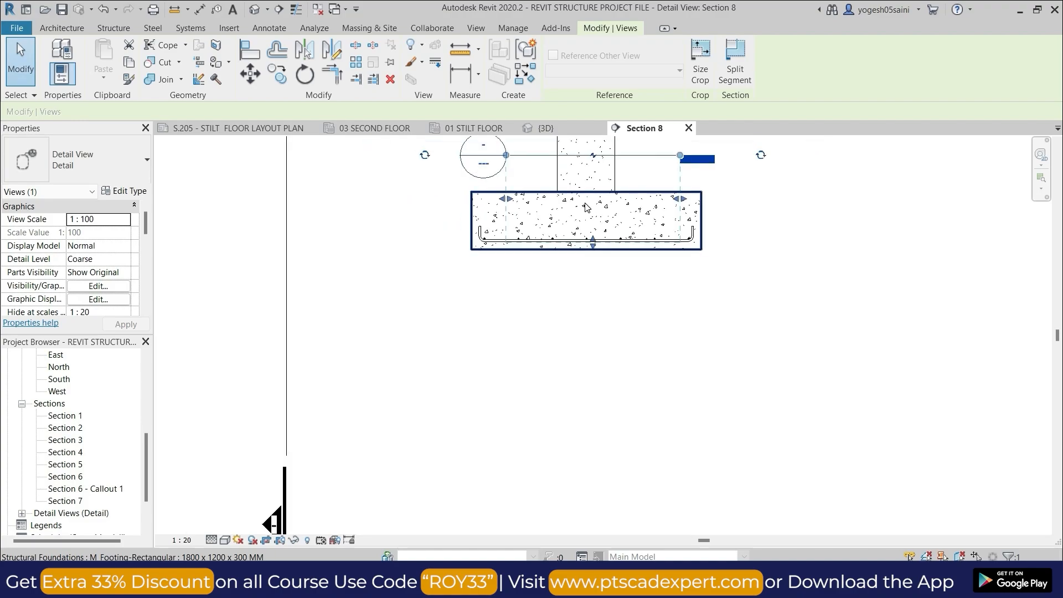
scroll(588, 209, up, 1)
middle_drag(593, 214, 566, 306)
scroll(562, 306, up, 3)
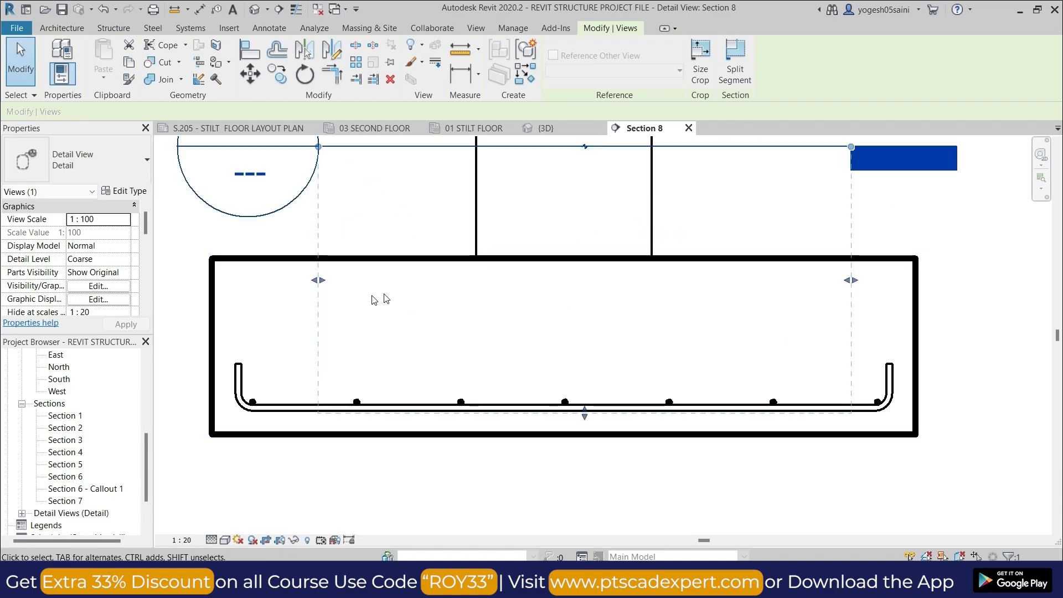
drag(313, 282, 121, 288)
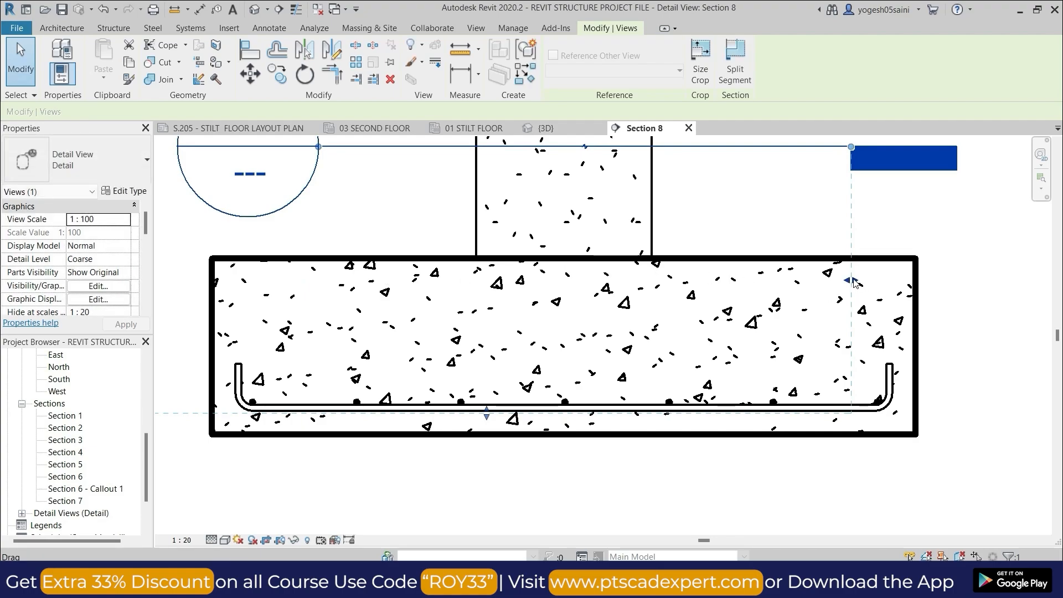
drag(854, 282, 1007, 280)
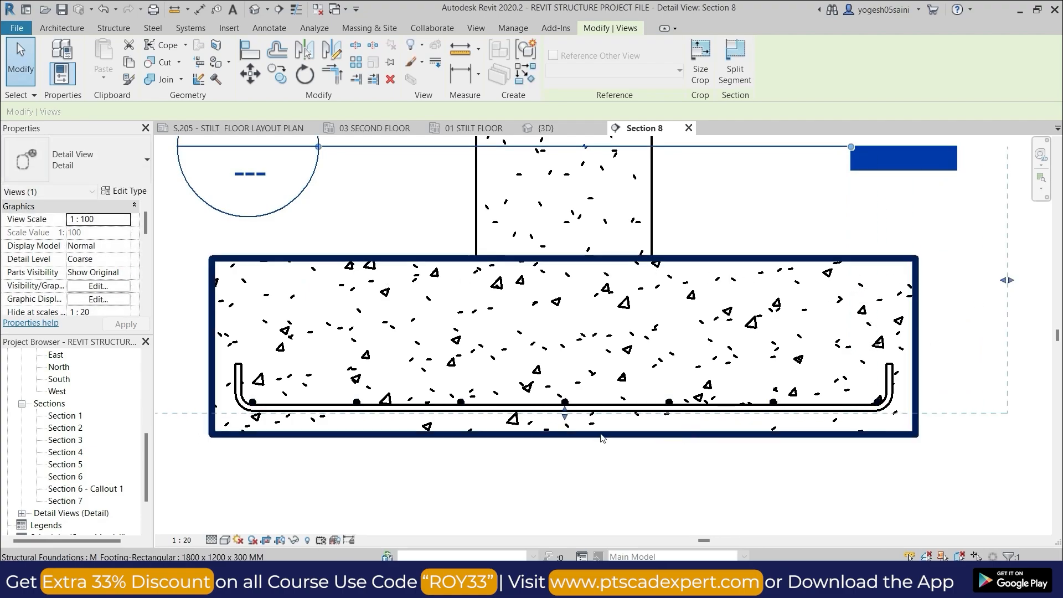
drag(565, 419, 564, 477)
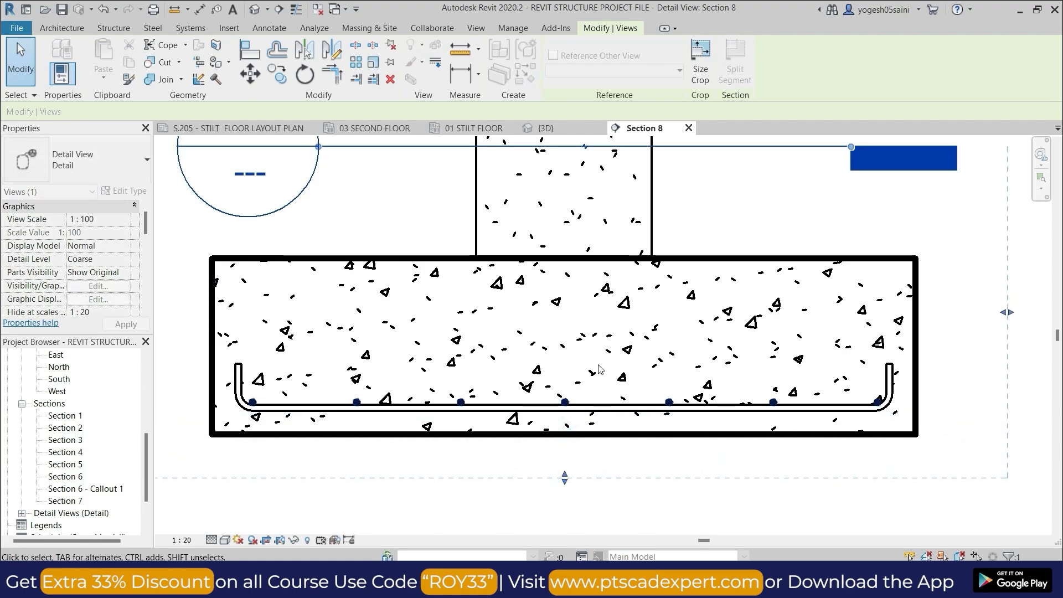
- Open the detail view of the new horizontal section through the column
right_click(697, 209)
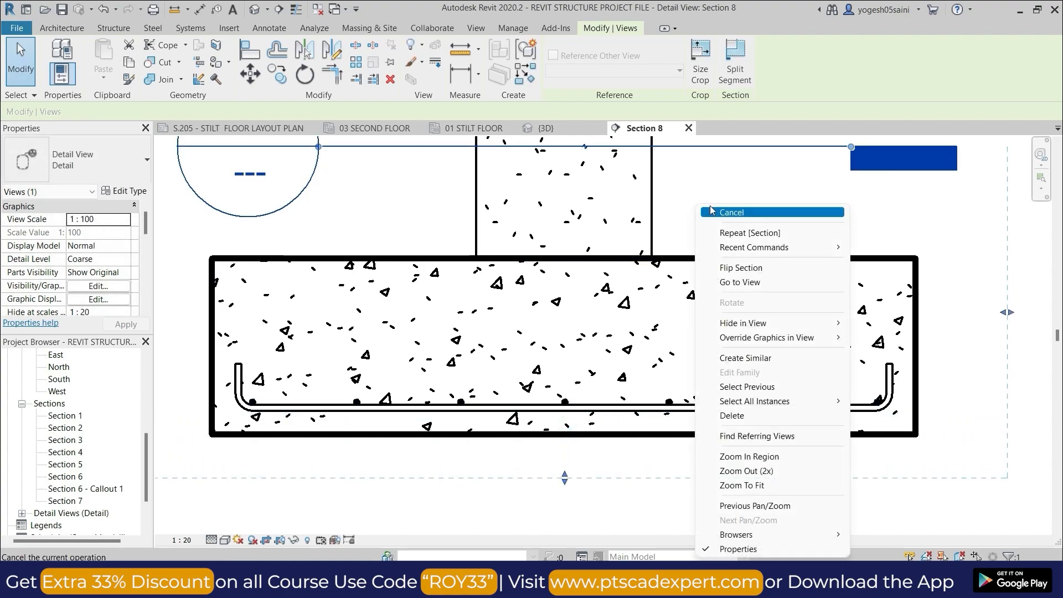
click(748, 284)
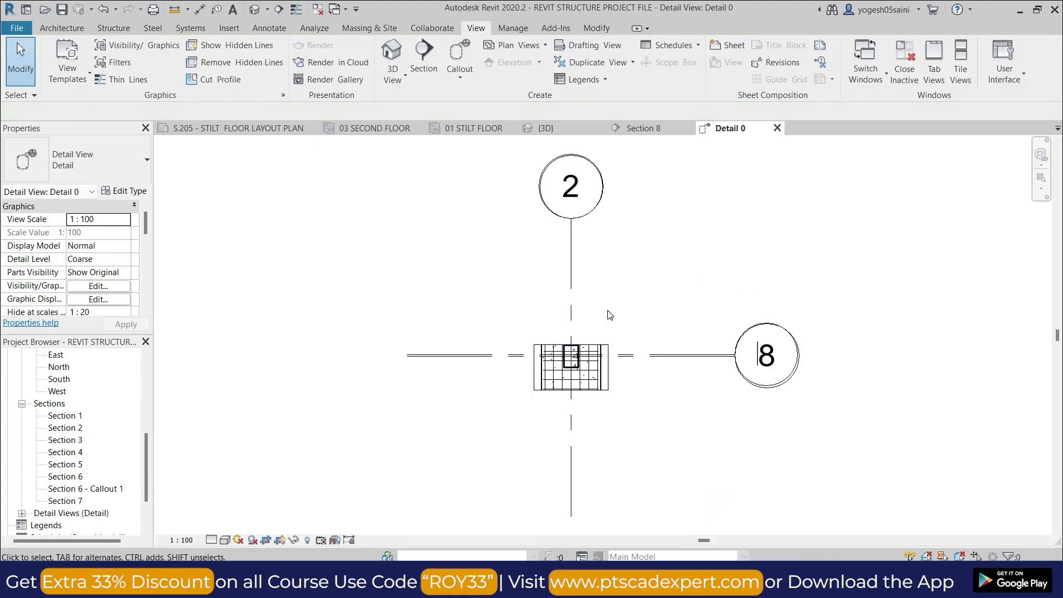
scroll(609, 314, down, 2)
scroll(609, 314, up, 2)
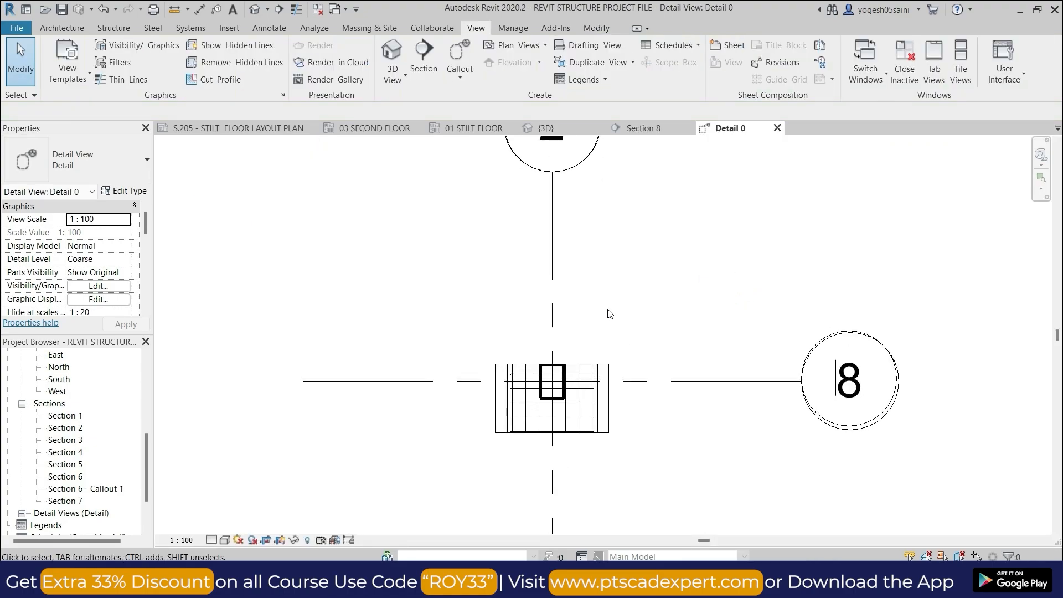
- Set the detail view's scale to 1:20, dismiss the save reminder, and select the view's crop region
click(187, 539)
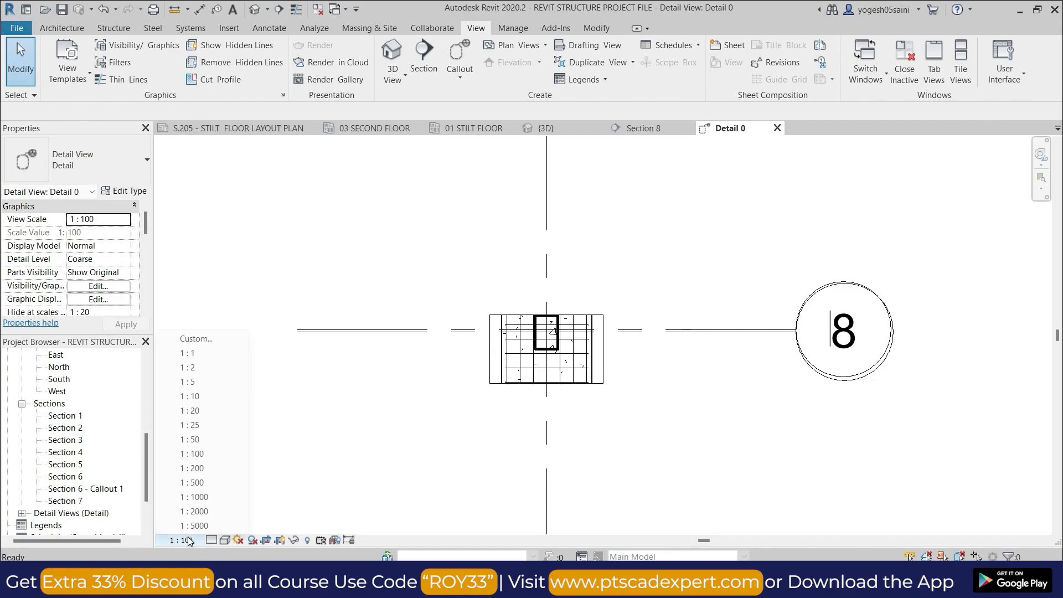
click(198, 413)
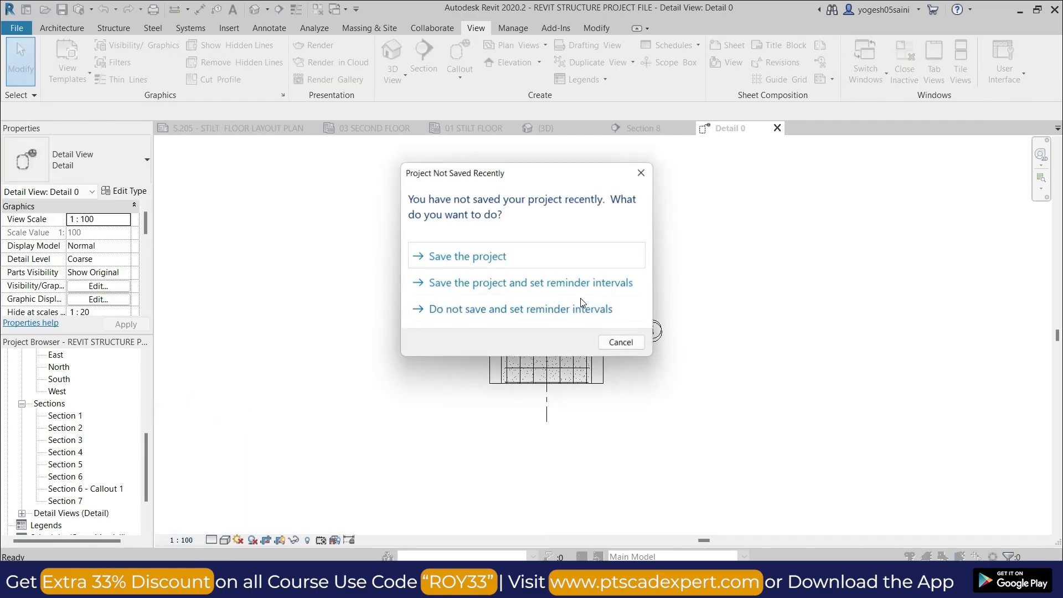
click(641, 175)
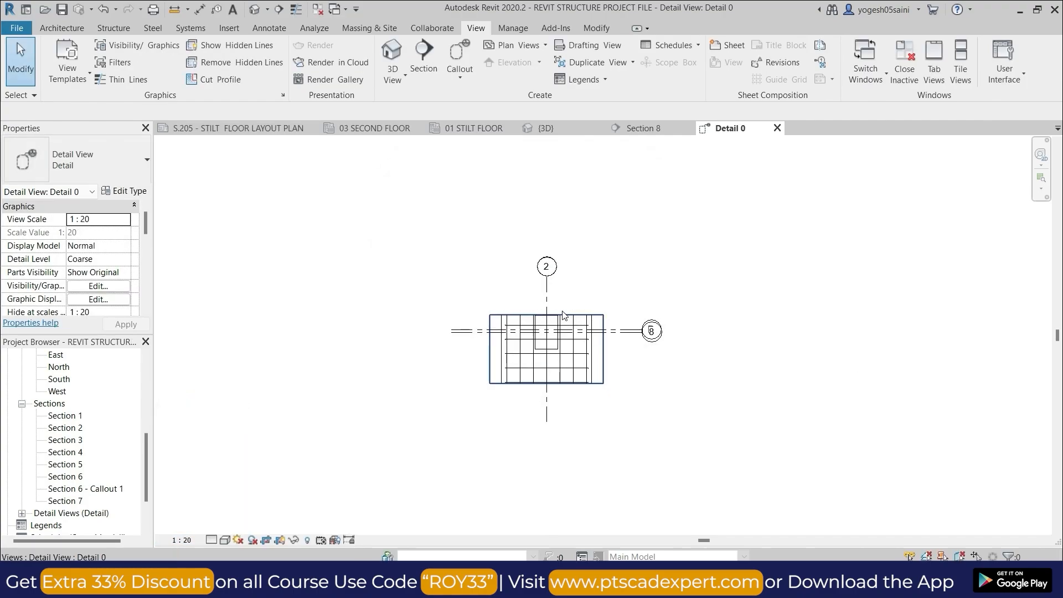
click(607, 324)
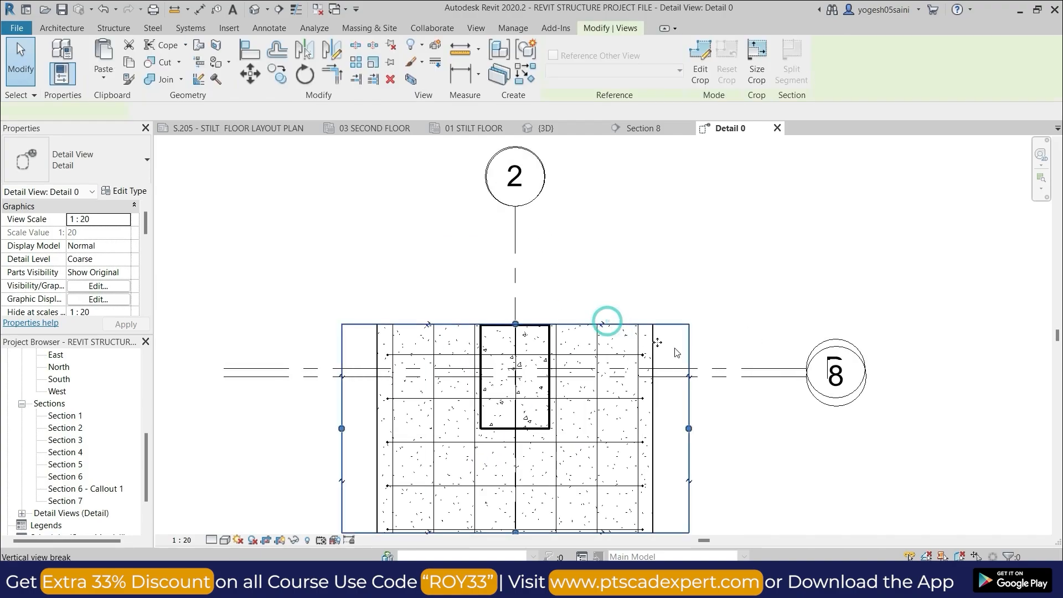
click(836, 581)
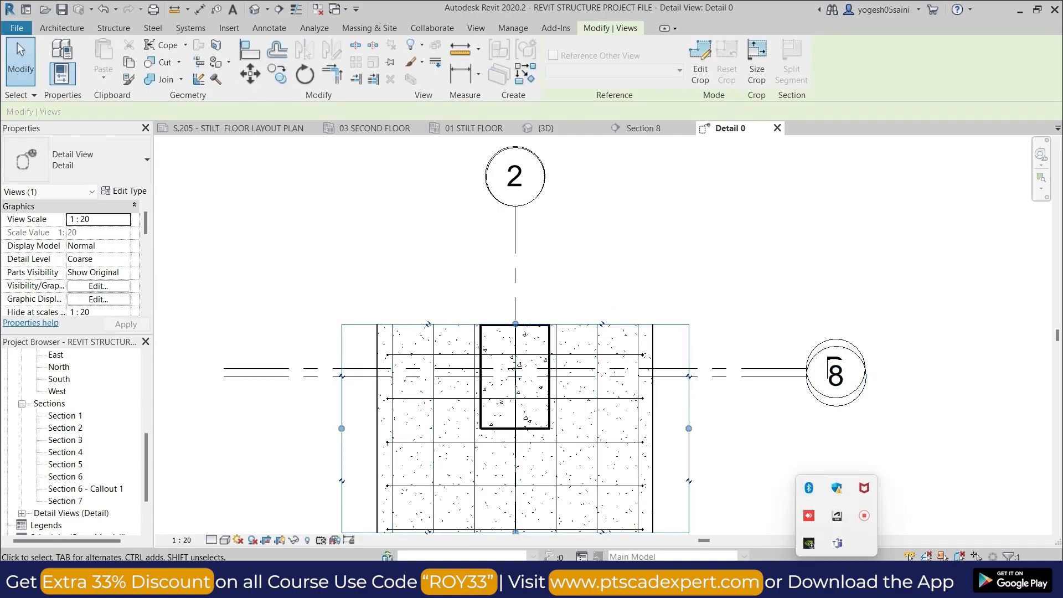
right_click(864, 515)
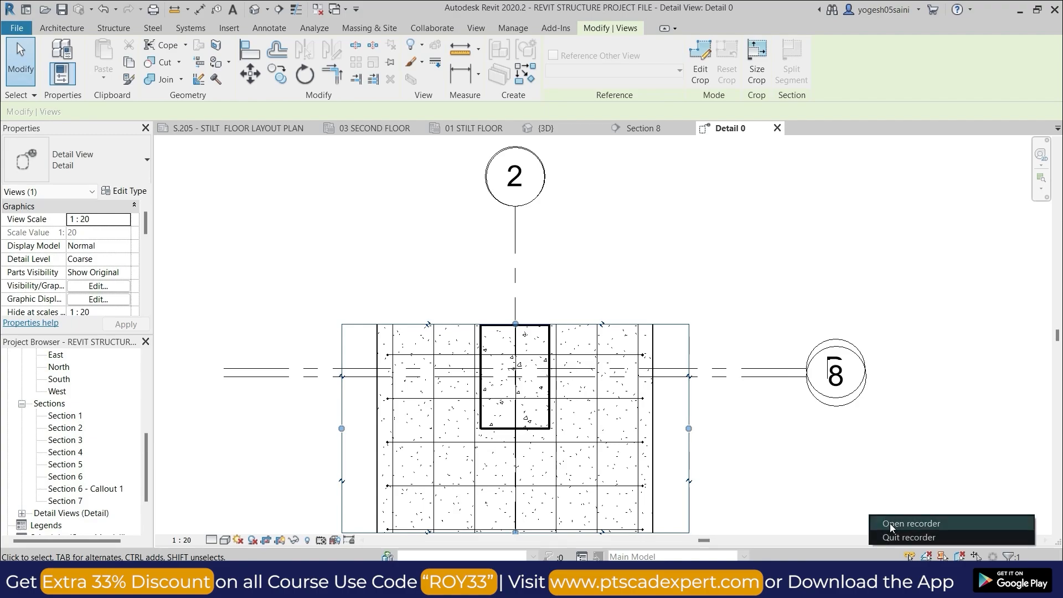
click(889, 520)
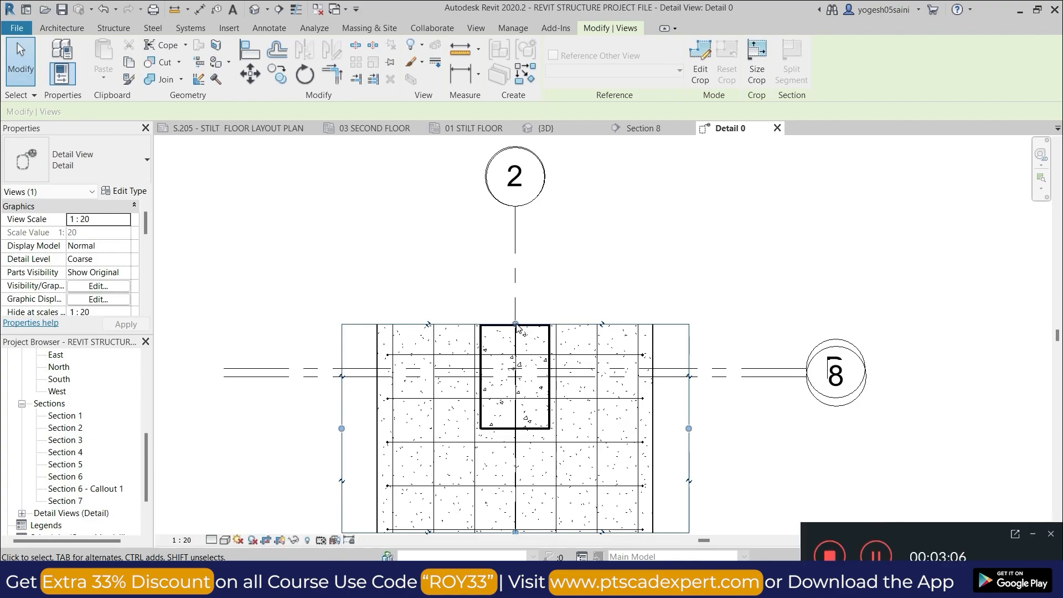
- Enlarge the detail view's crop region upward and outward on both sides to show more of the footing's bar grid
drag(517, 325, 518, 249)
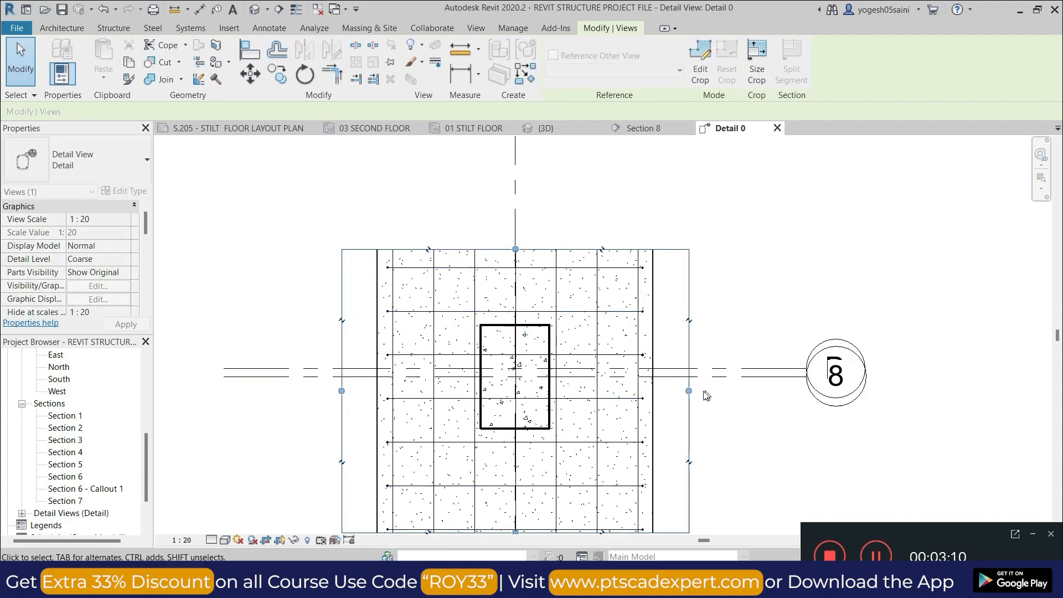
drag(689, 392, 739, 391)
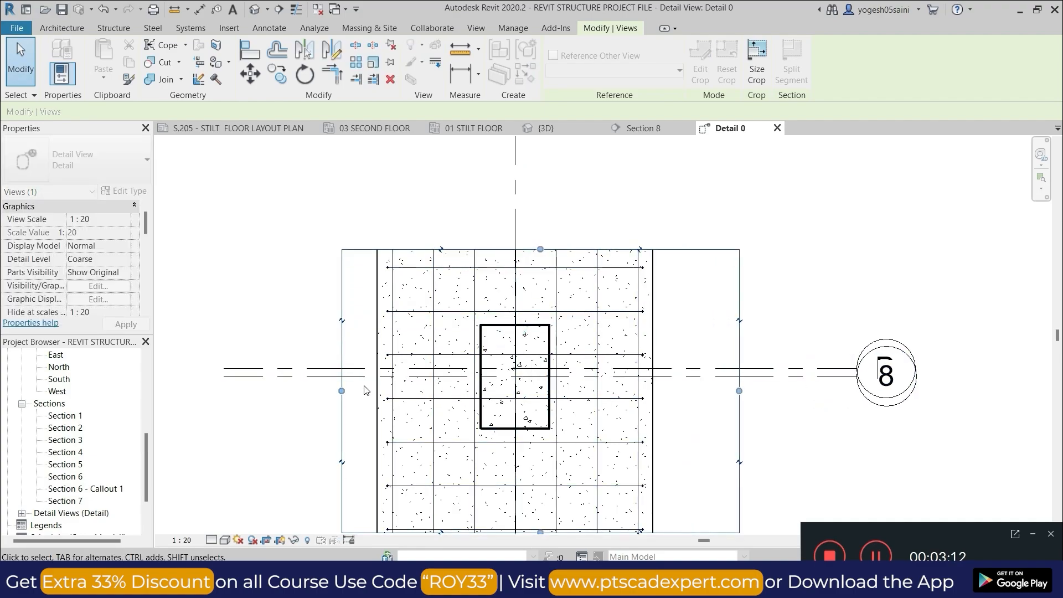
drag(342, 391, 294, 391)
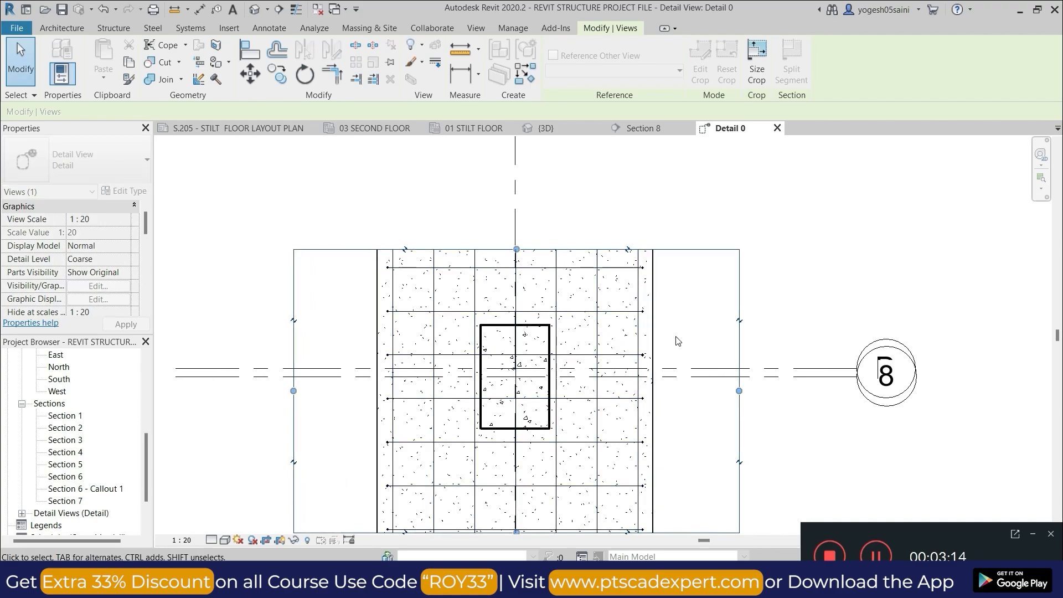
- Extend the upper edge of the detail view's crop region slightly upward
middle_drag(689, 326, 702, 256)
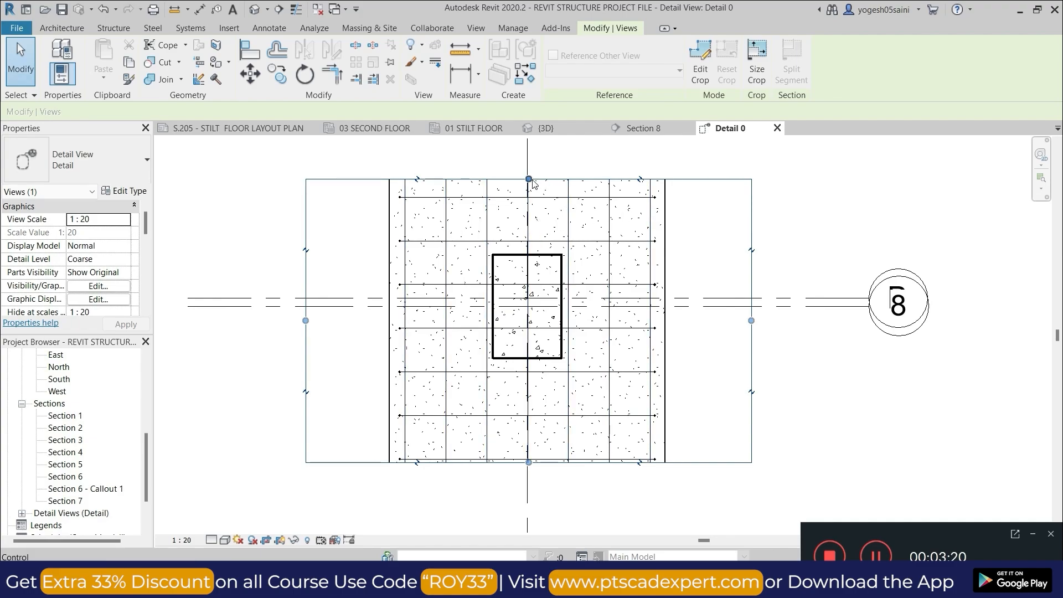
drag(529, 178, 529, 168)
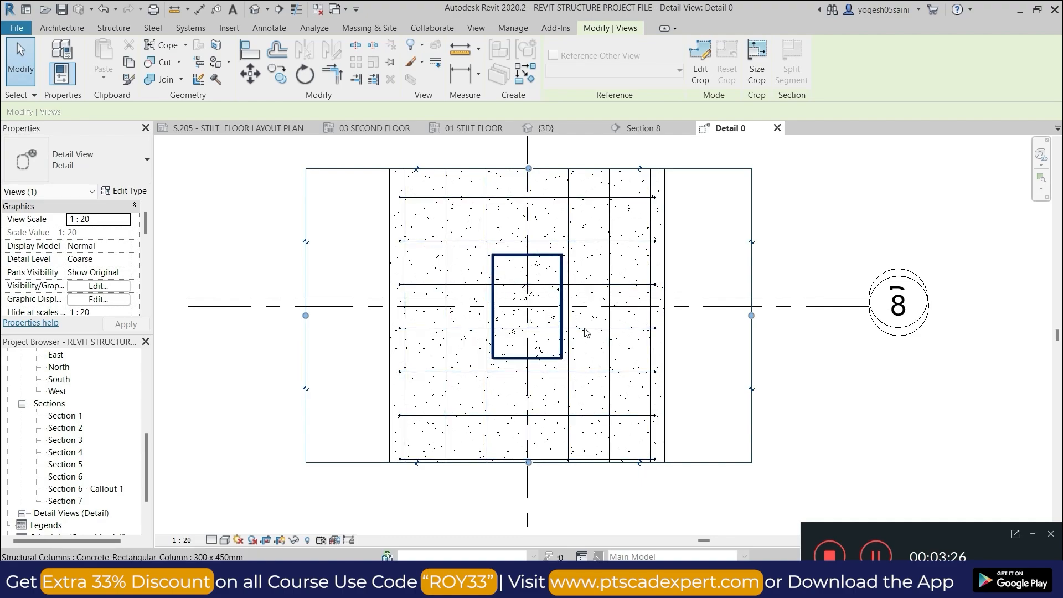
- Start placing rebar in the 300 x 450 mm column without saving the project, using the 8T bar type
scroll(630, 377, up, 1)
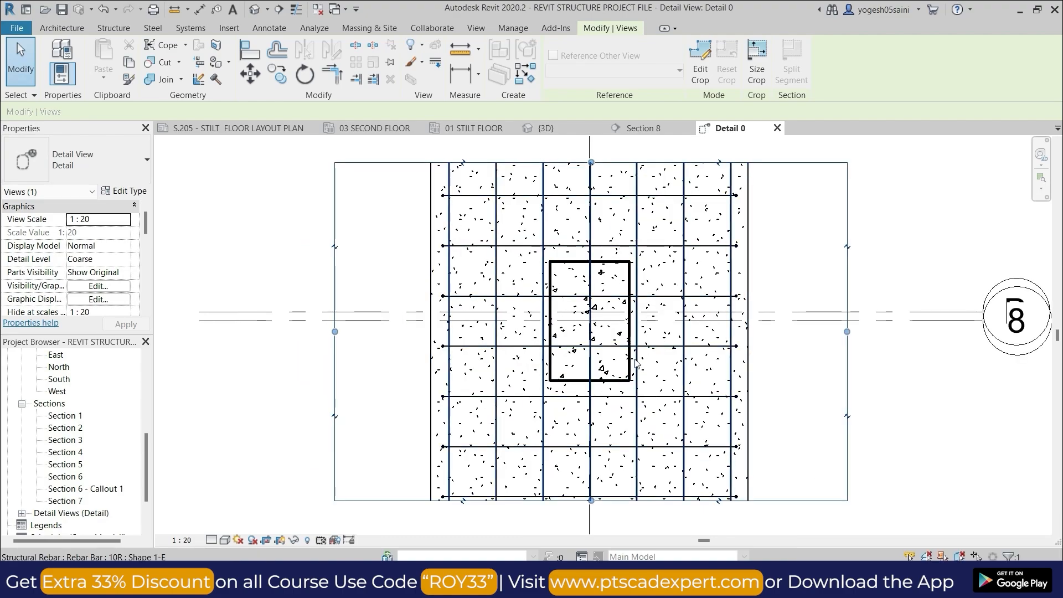
click(629, 377)
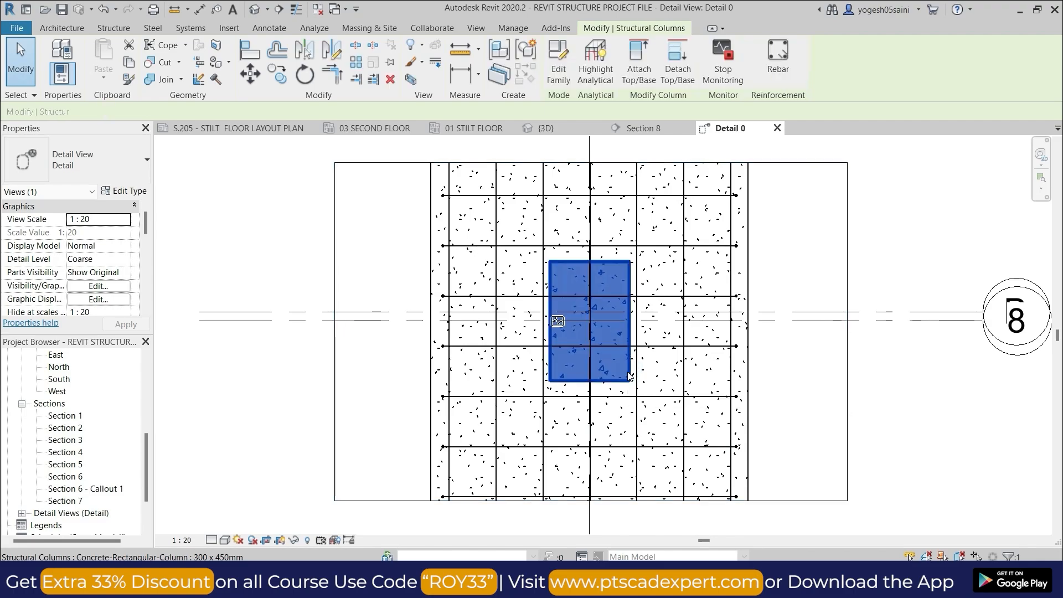
click(786, 74)
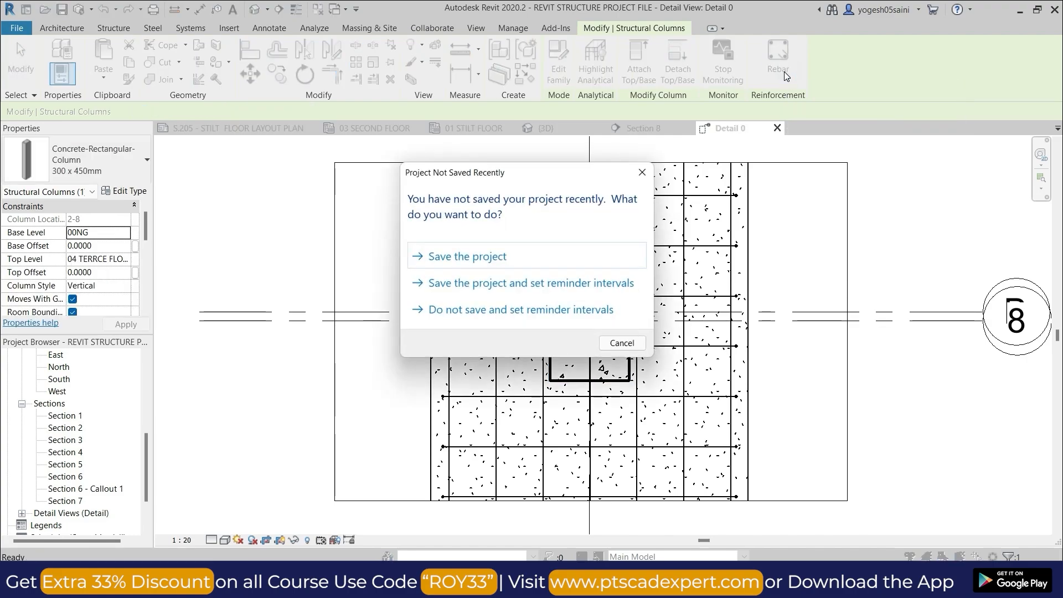
click(642, 172)
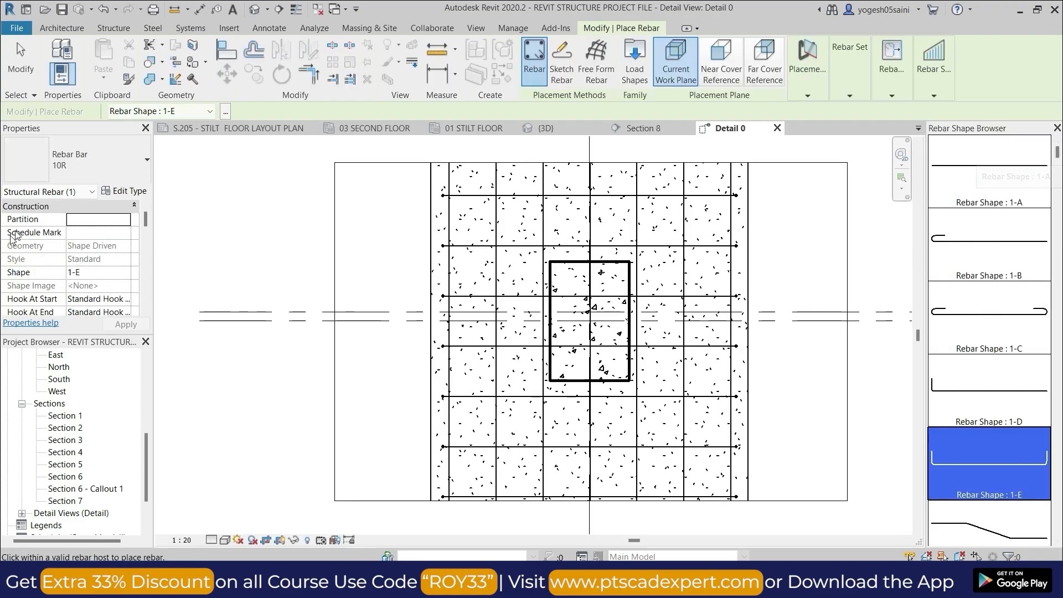
click(146, 161)
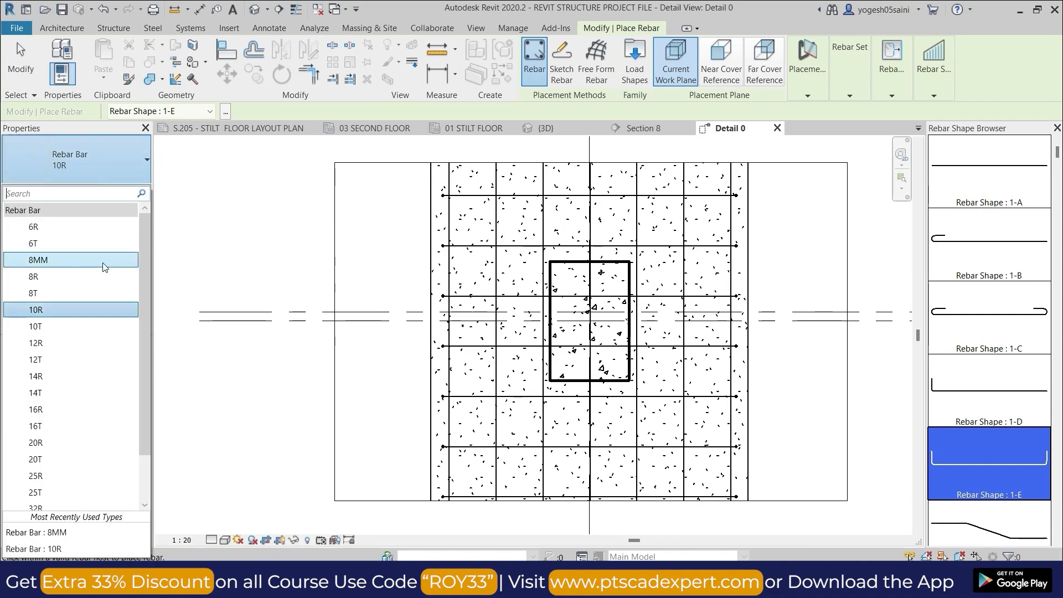
click(88, 291)
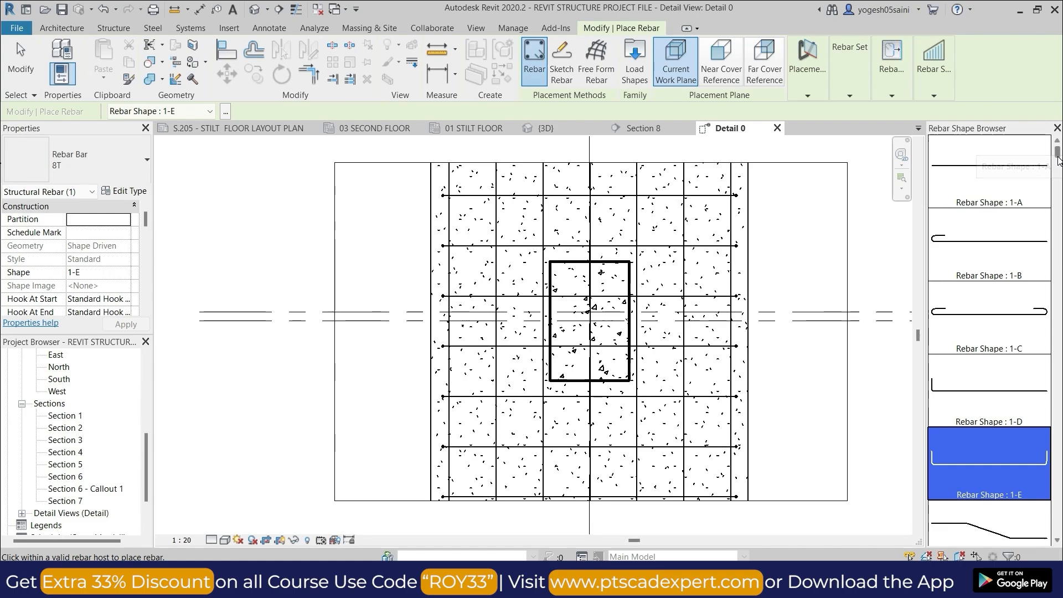
- Place a stirrup of rebar shape 6-A in the column, oriented parallel to the work plane, and end the placement
drag(1057, 161, 1056, 454)
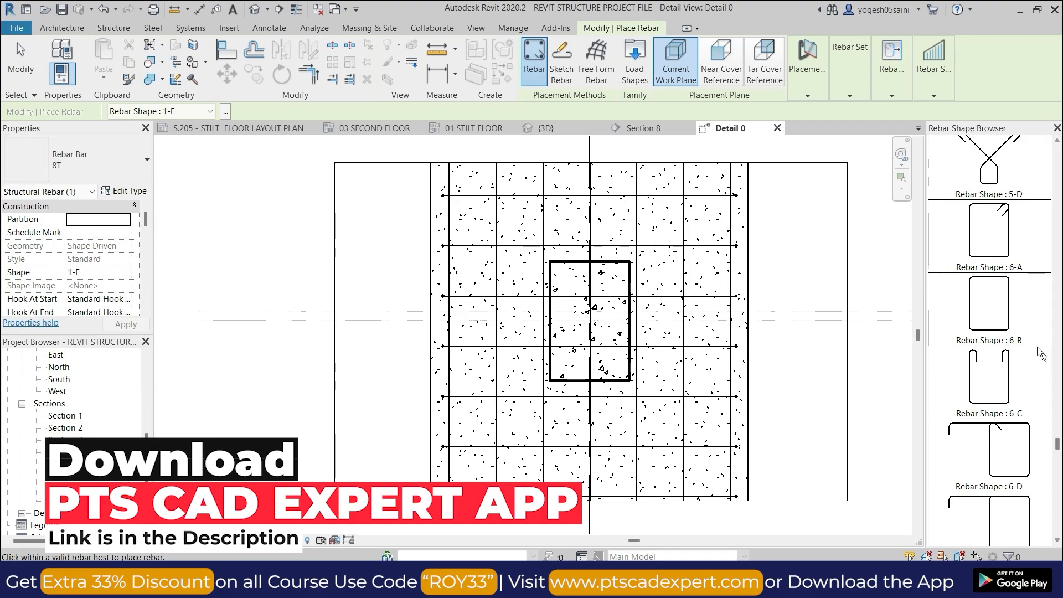
click(993, 250)
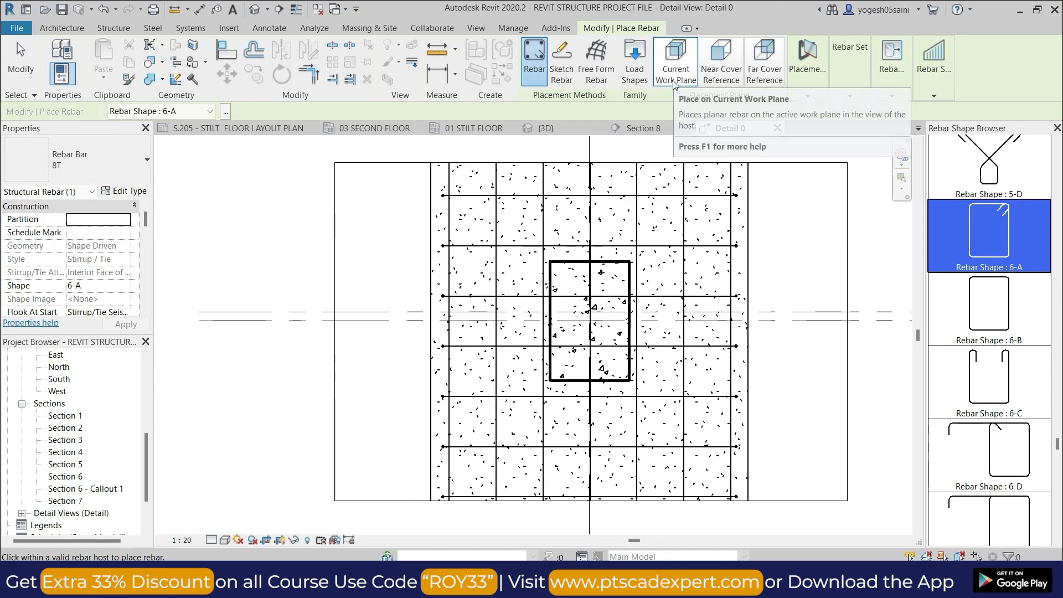
click(810, 95)
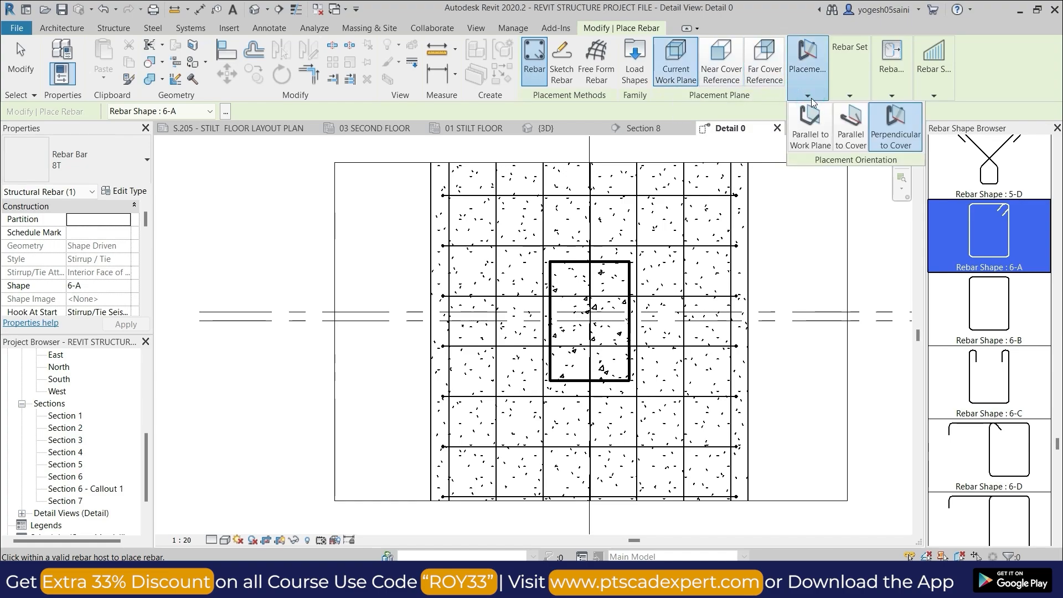
click(810, 126)
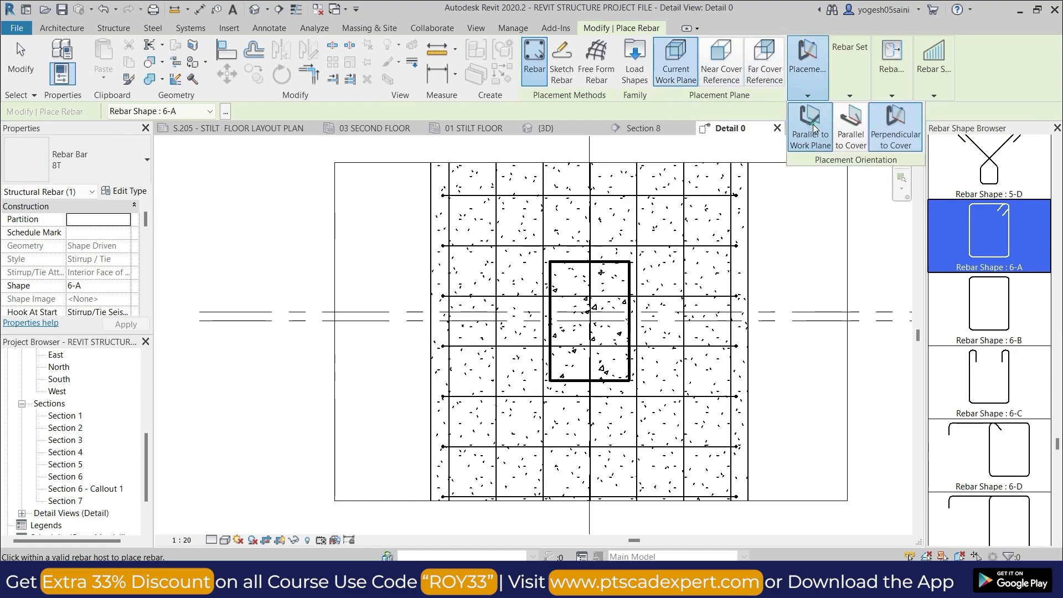
click(584, 280)
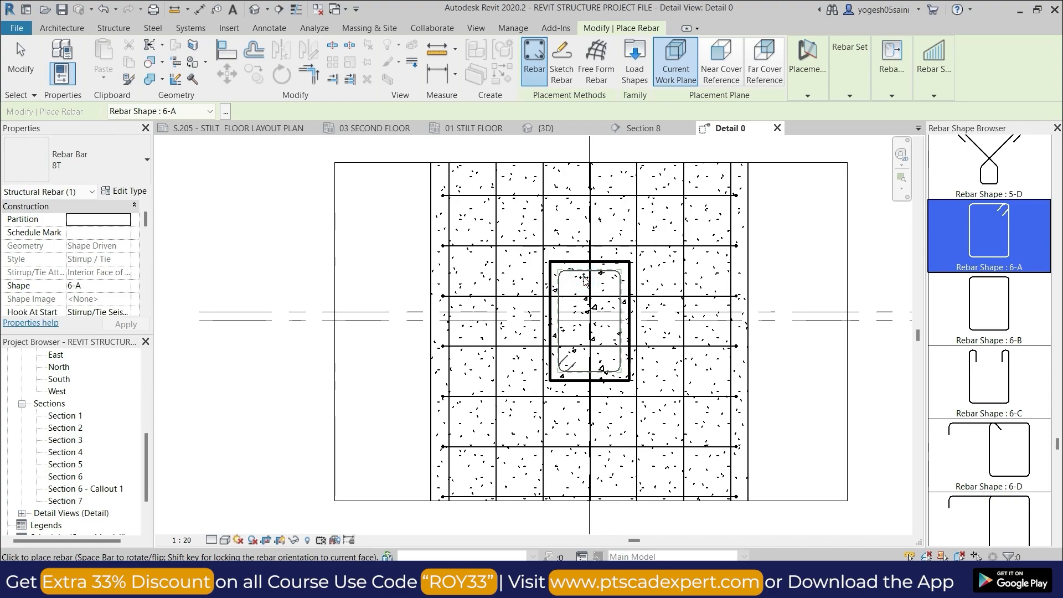
scroll(584, 279, up, 3)
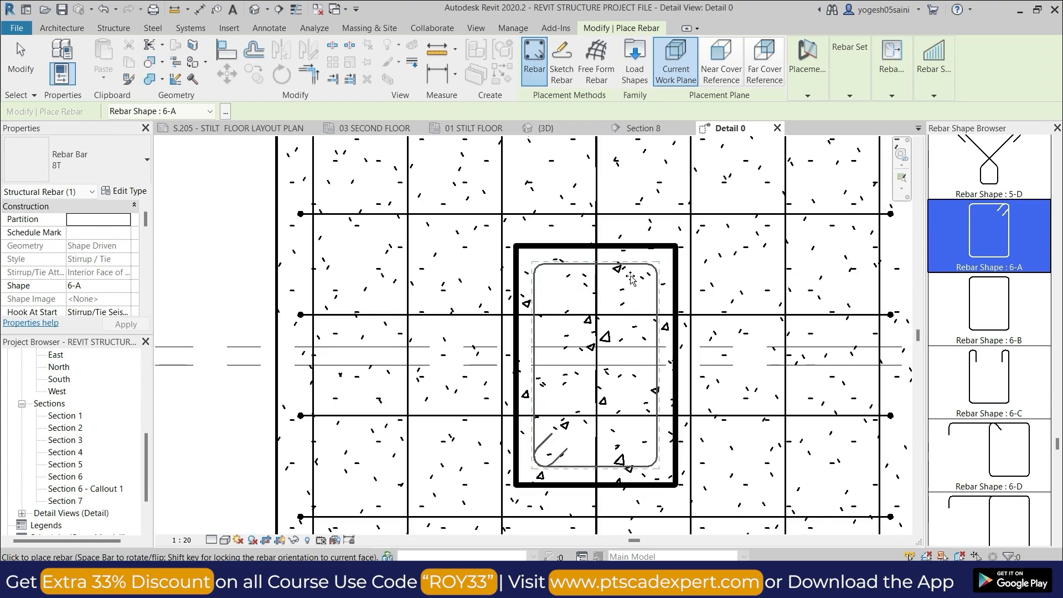
right_click(629, 291)
click(654, 294)
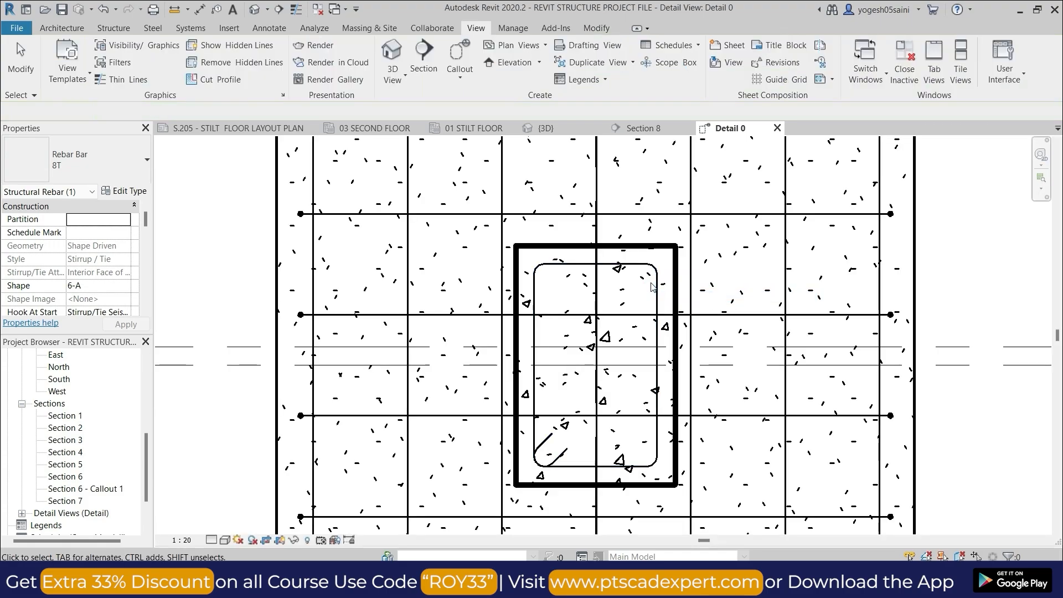
- Set the column stirrup's rebar set layout to Maximum Spacing with a spacing of 150 mm
click(657, 286)
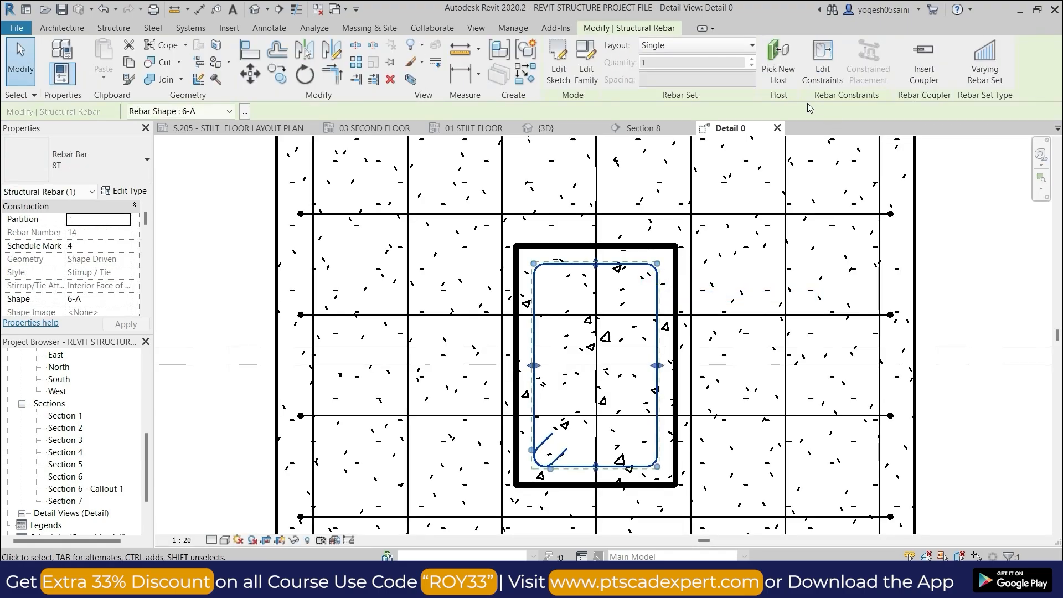
click(751, 47)
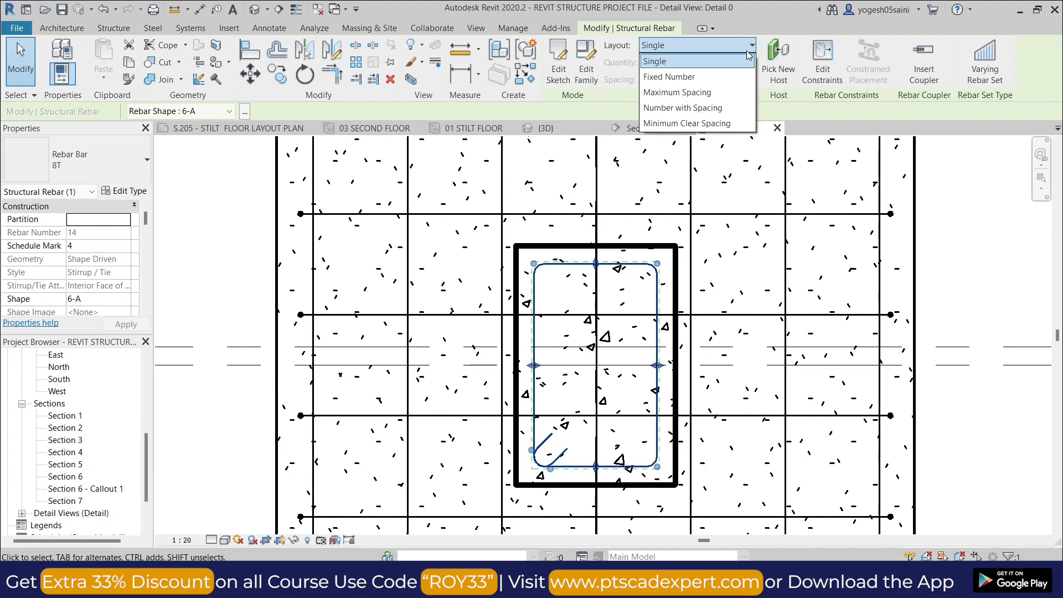
click(721, 92)
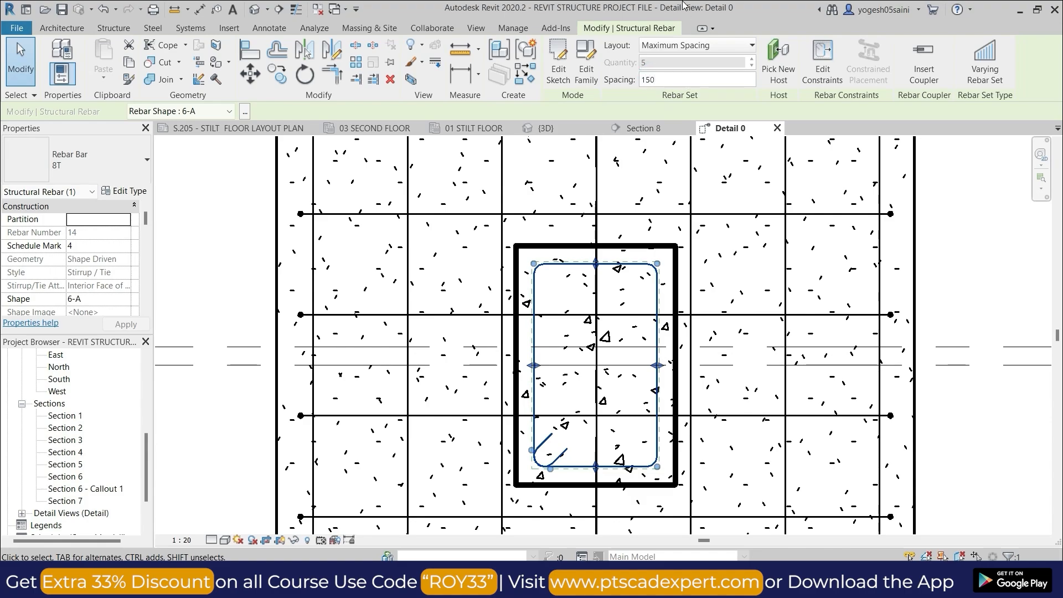
click(942, 182)
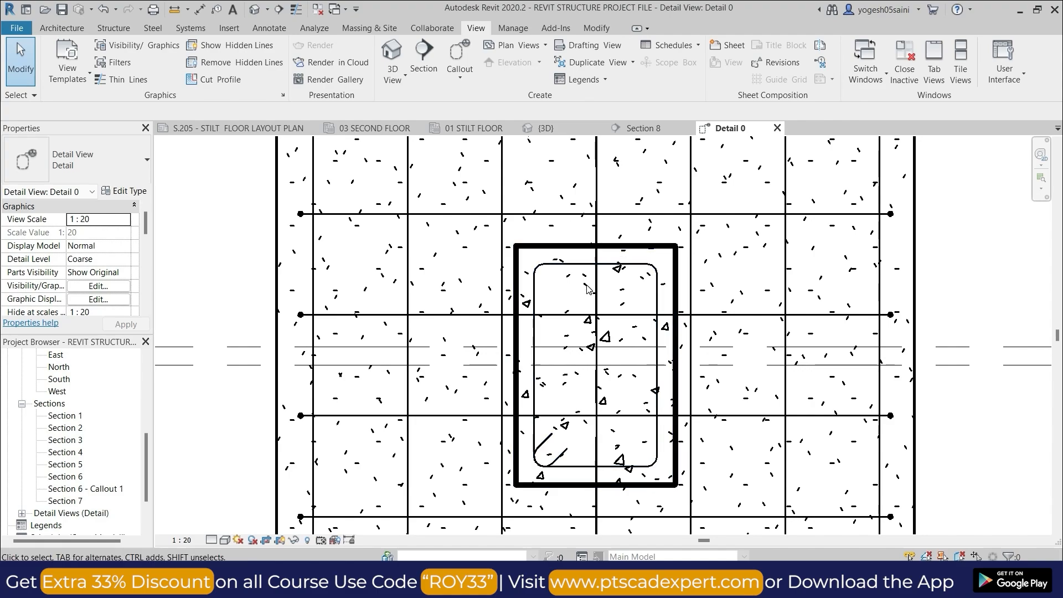
- Start placing more rebar in the same column, using the 12T bar type
scroll(593, 284, up, 2)
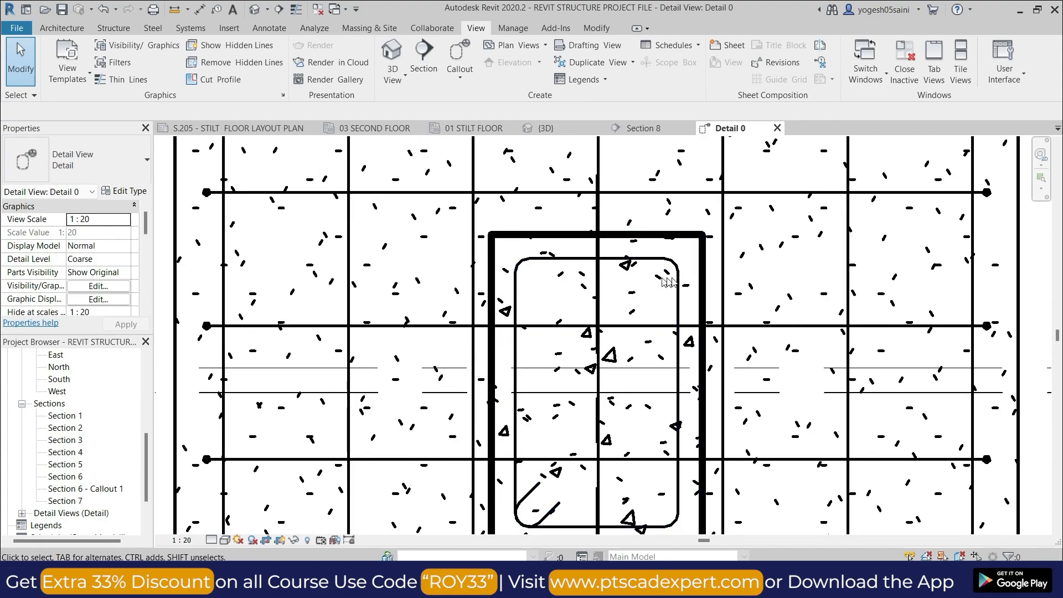
scroll(670, 285, up, 3)
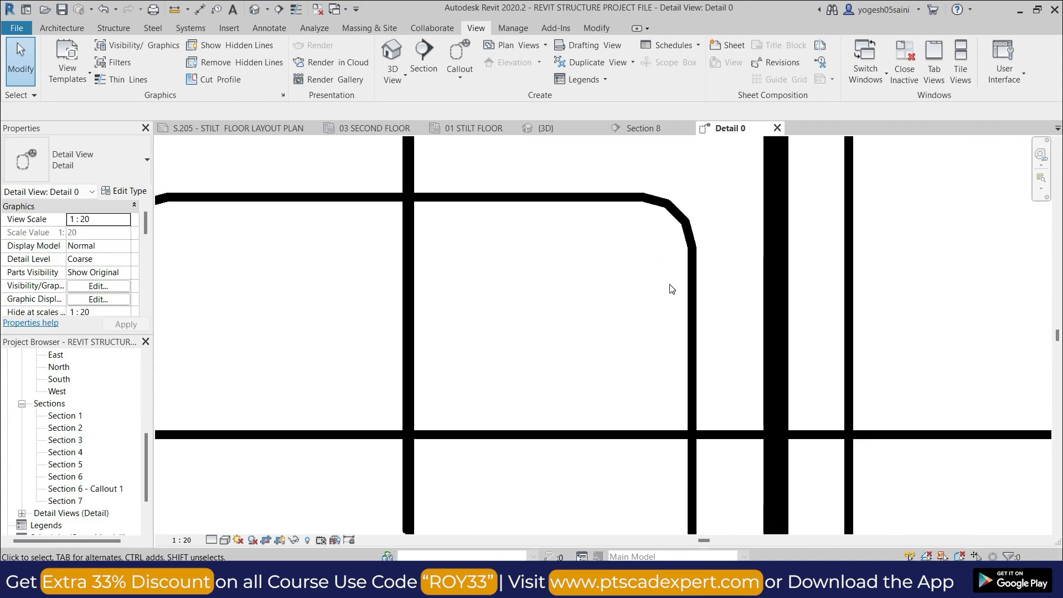
scroll(671, 288, down, 5)
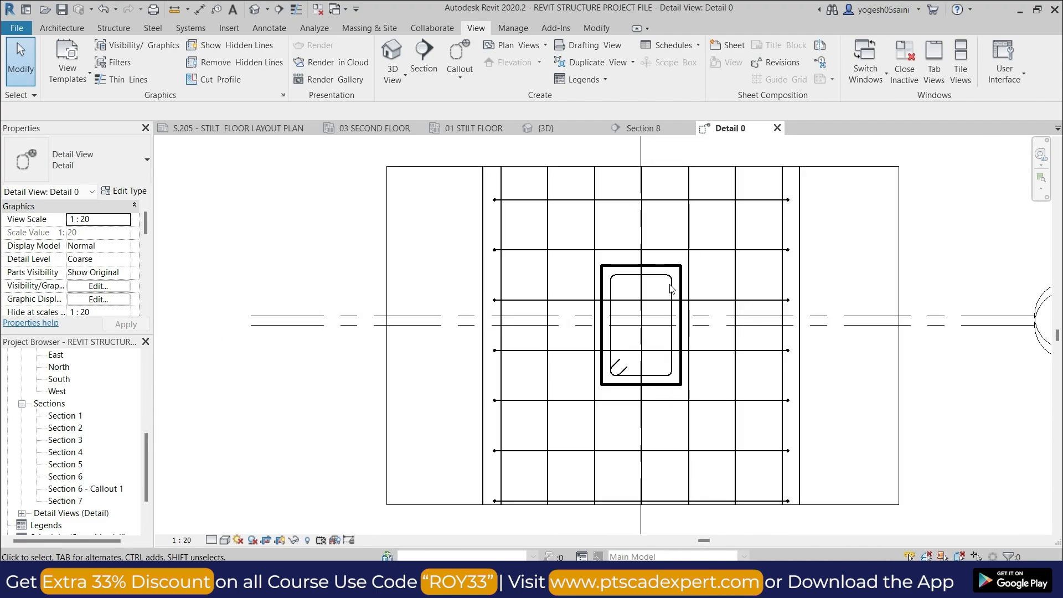
click(681, 281)
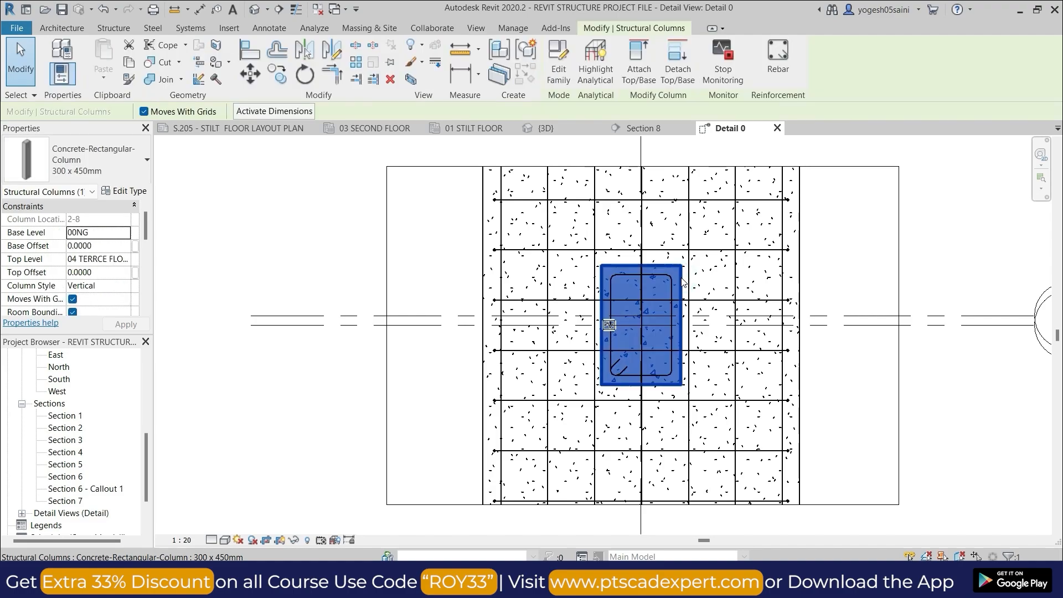
click(777, 62)
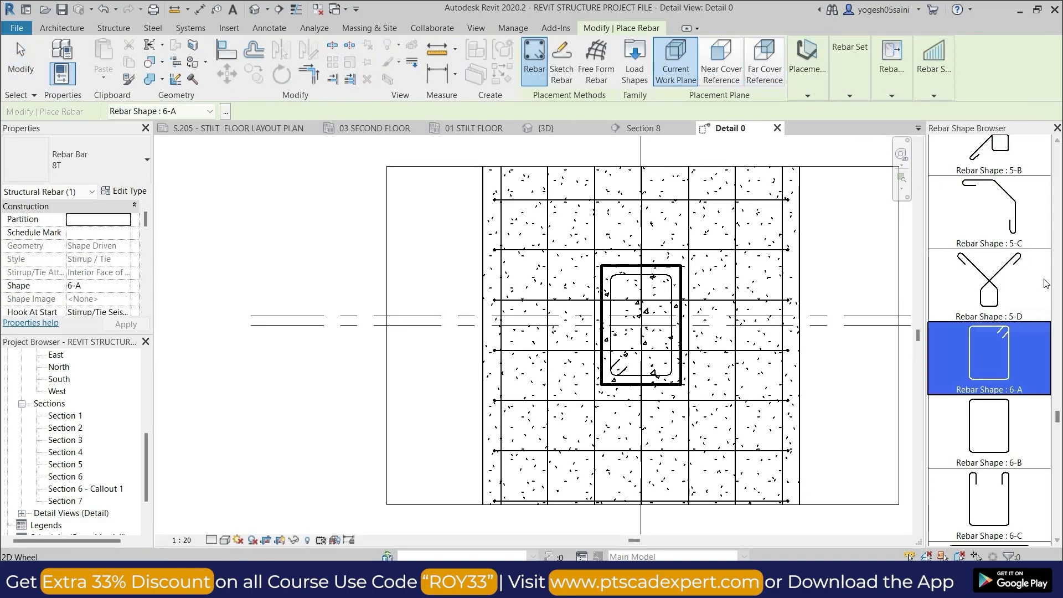
click(145, 162)
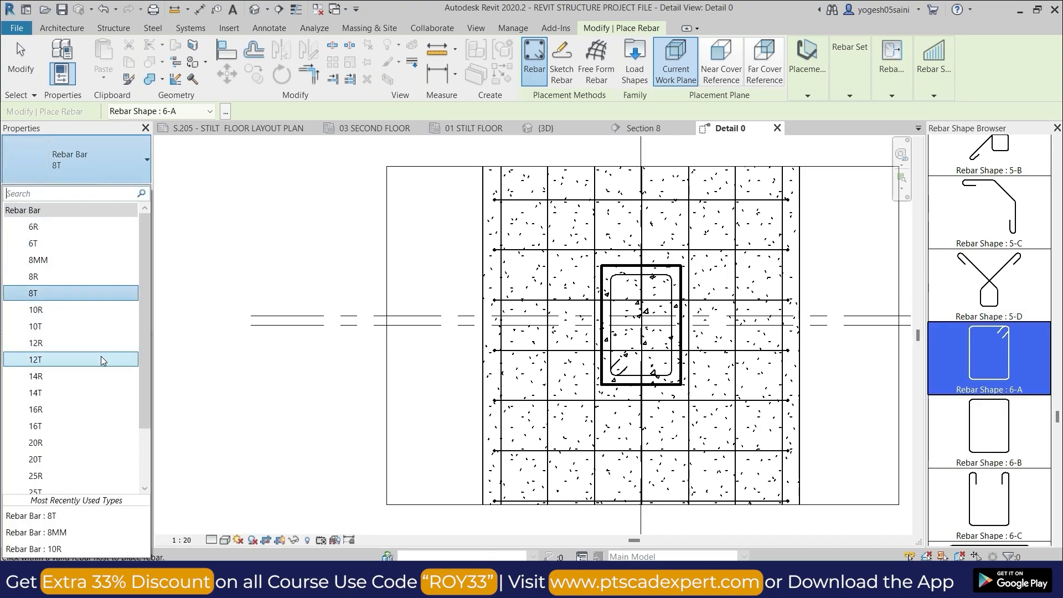
click(101, 360)
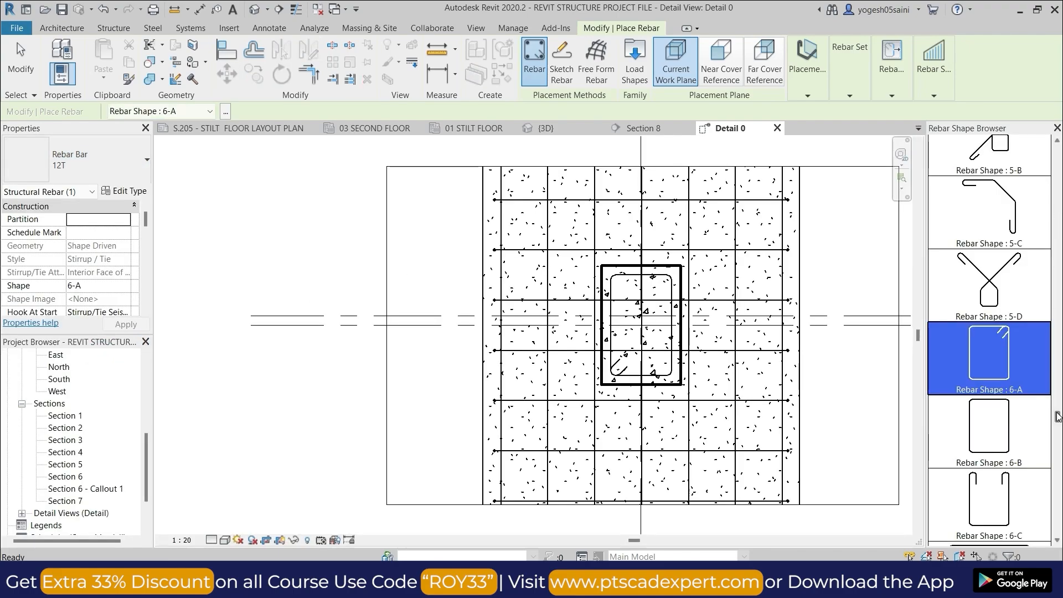
- Choose the straight rebar shape 1-A and set its placement orientation to Perpendicular to Cover
drag(1058, 416, 3, 224)
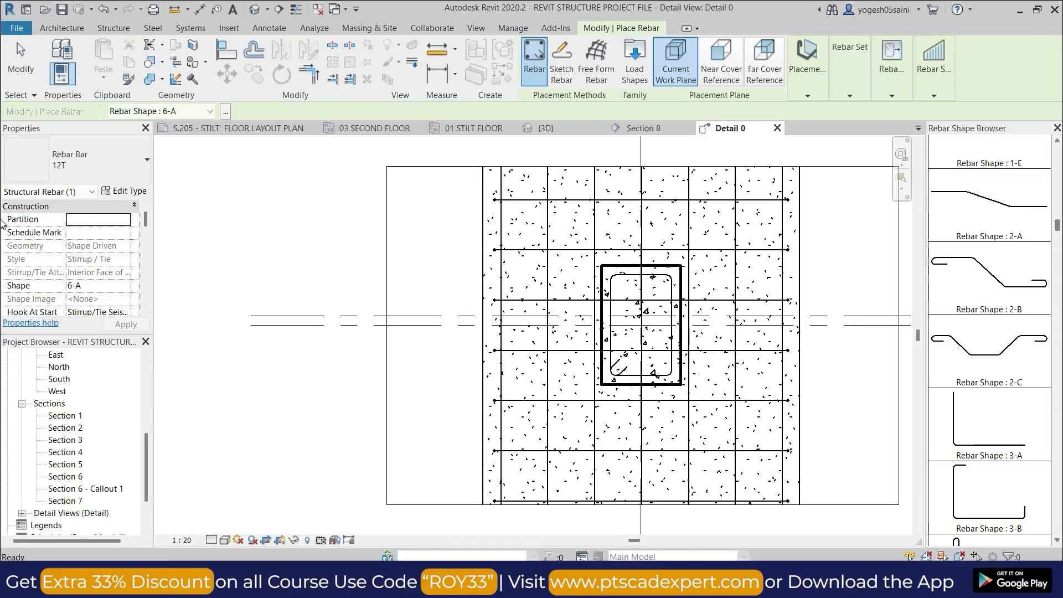
drag(1062, 220, 1062, 136)
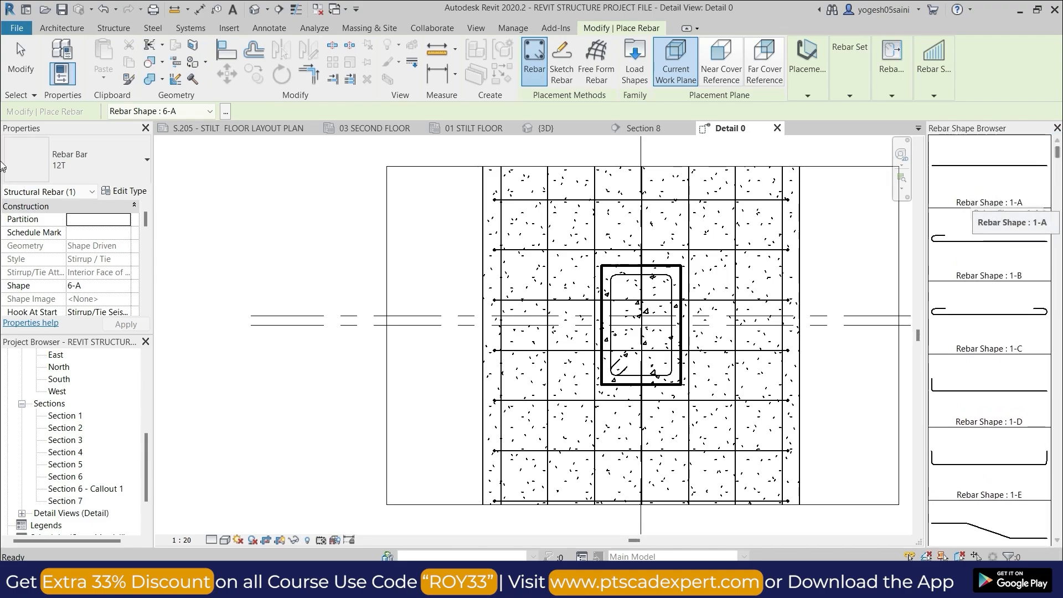
drag(1058, 156, 1036, 145)
click(992, 183)
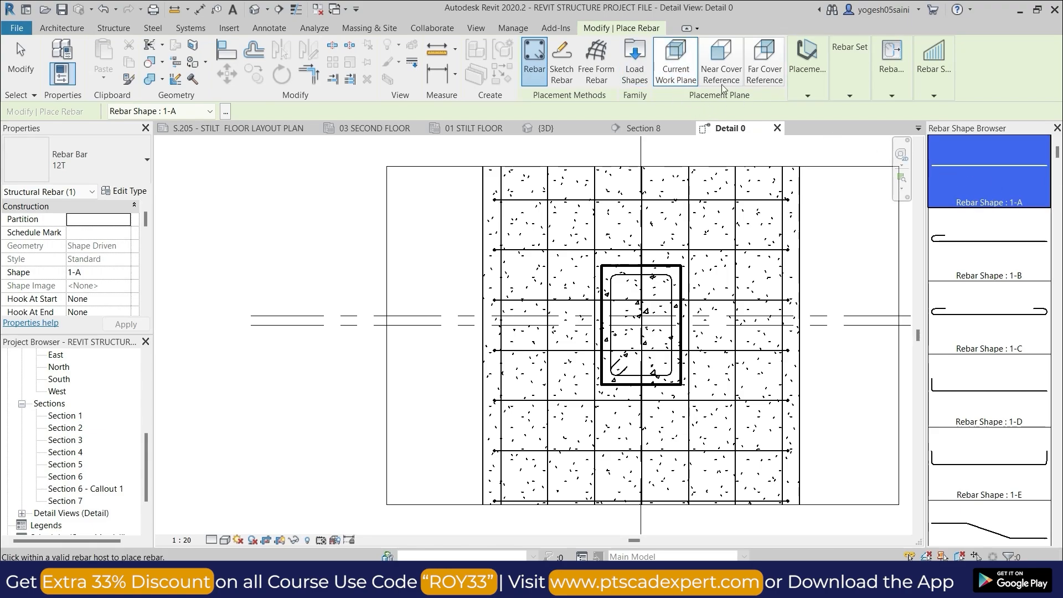
click(813, 97)
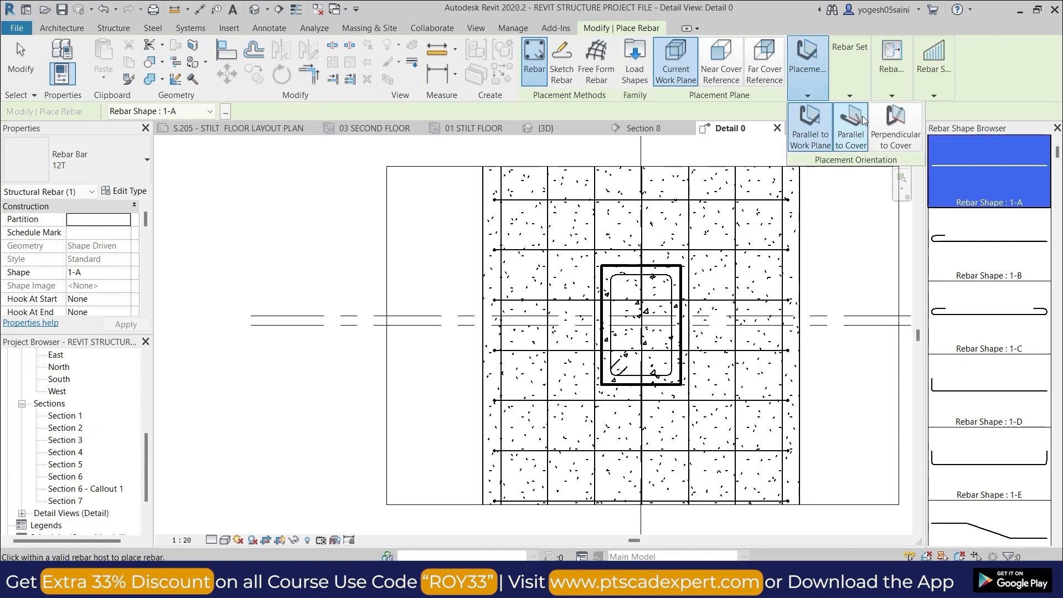
click(901, 125)
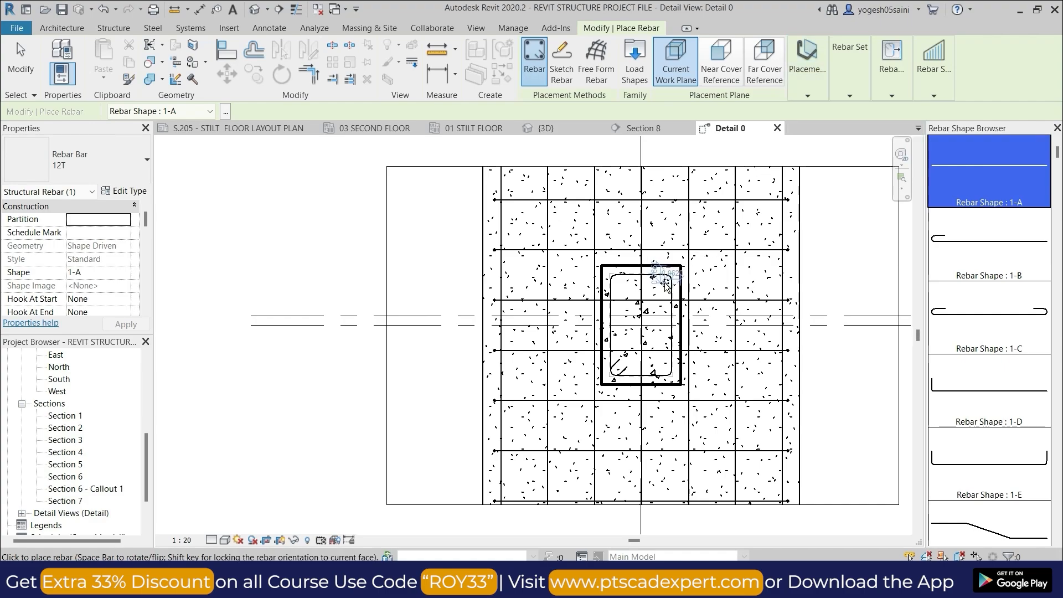
- Set the rebar set layout for the straight 12T bars to Fixed Number with a quantity of 3
scroll(664, 283, up, 5)
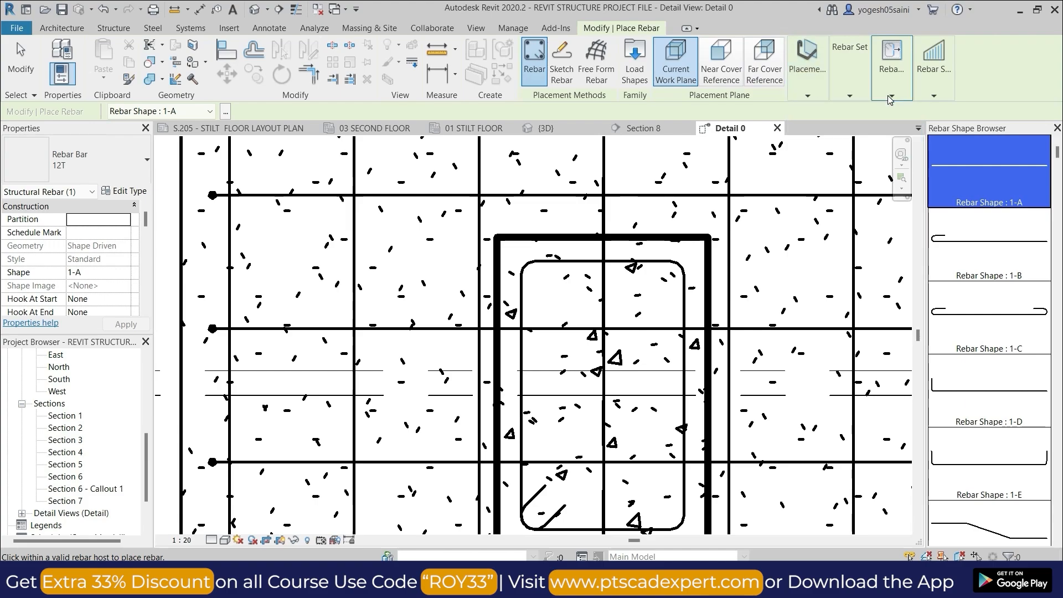
mouse_move(892, 94)
mouse_move(857, 98)
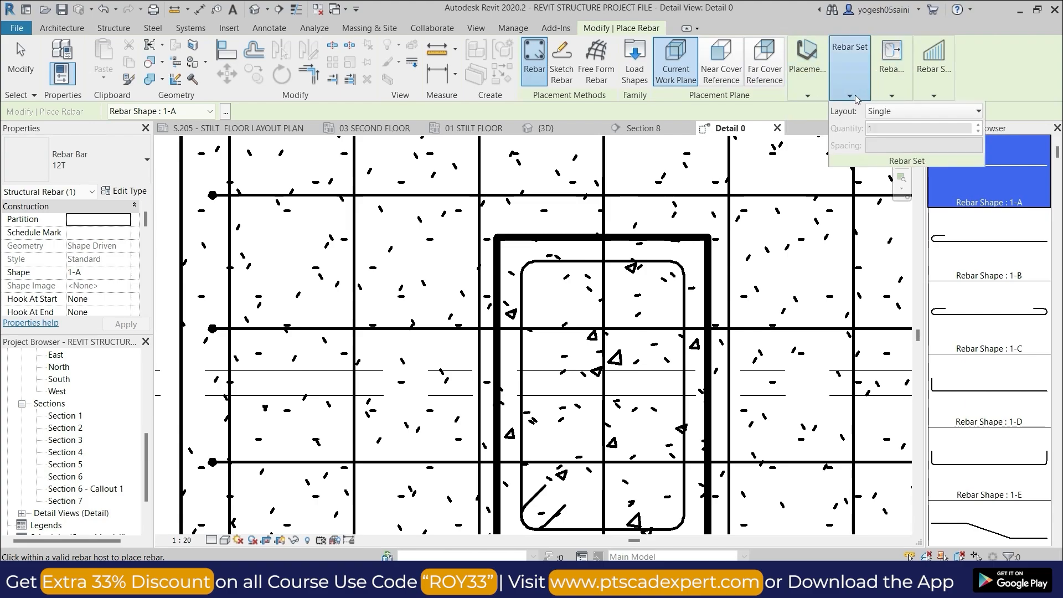
click(979, 112)
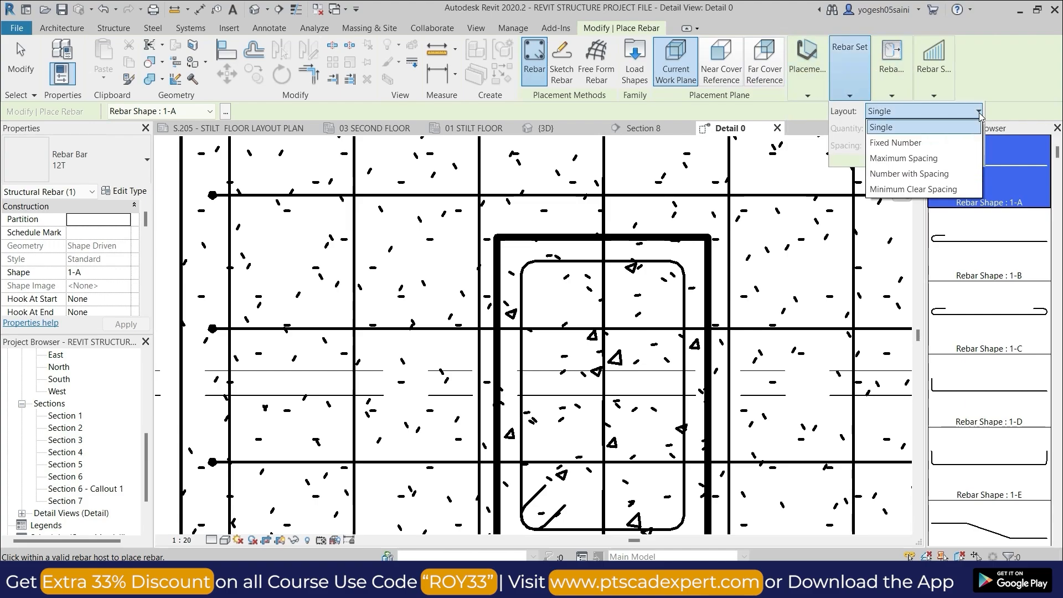
click(958, 142)
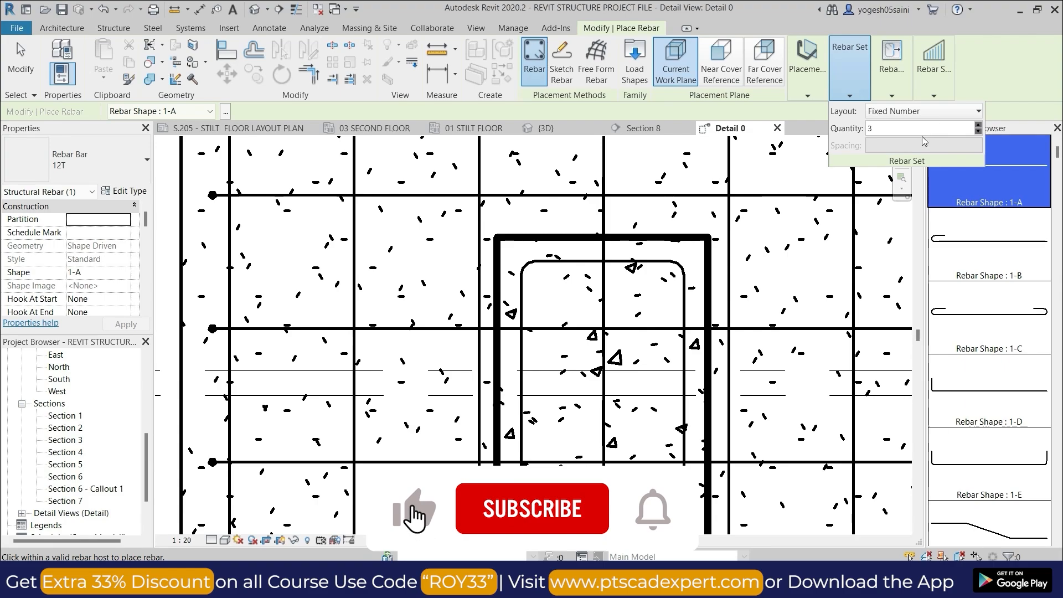
- Set the fixed quantity to 2 and place the straight 12T bars along the inside of the stirrup's right leg
click(978, 126)
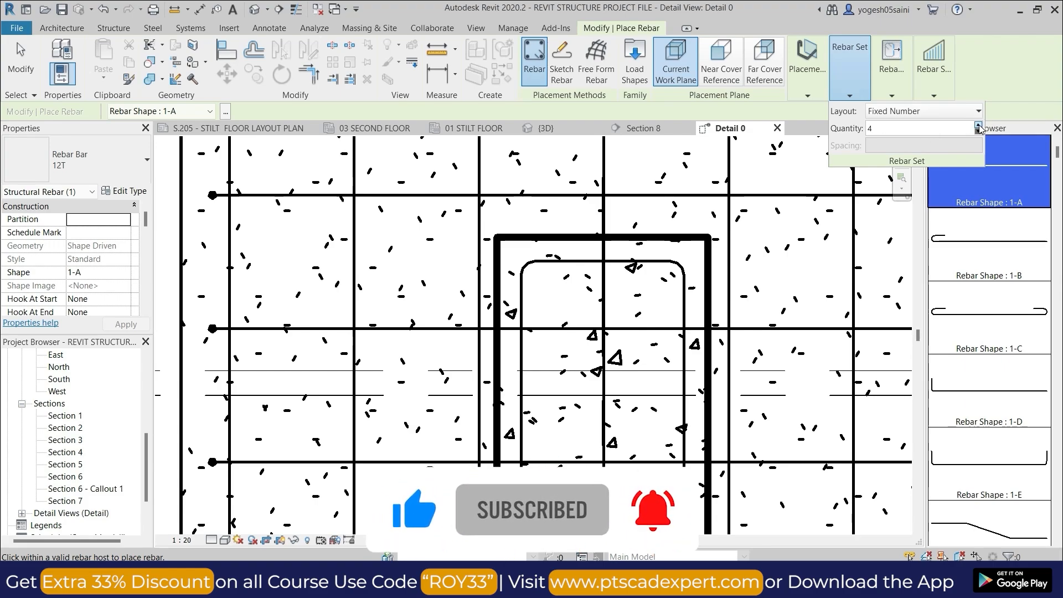
click(978, 132)
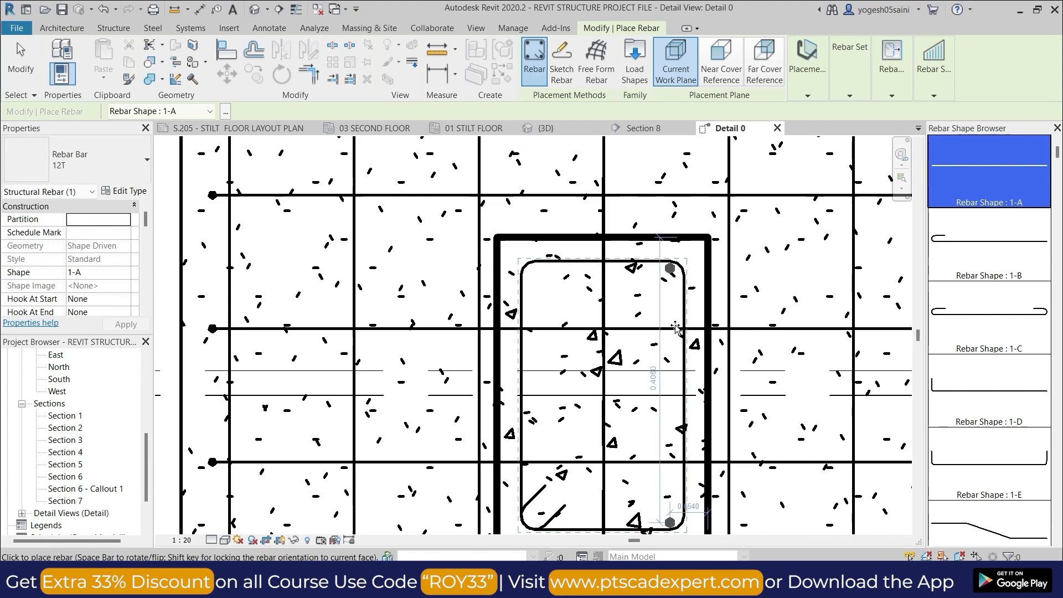
right_click(665, 391)
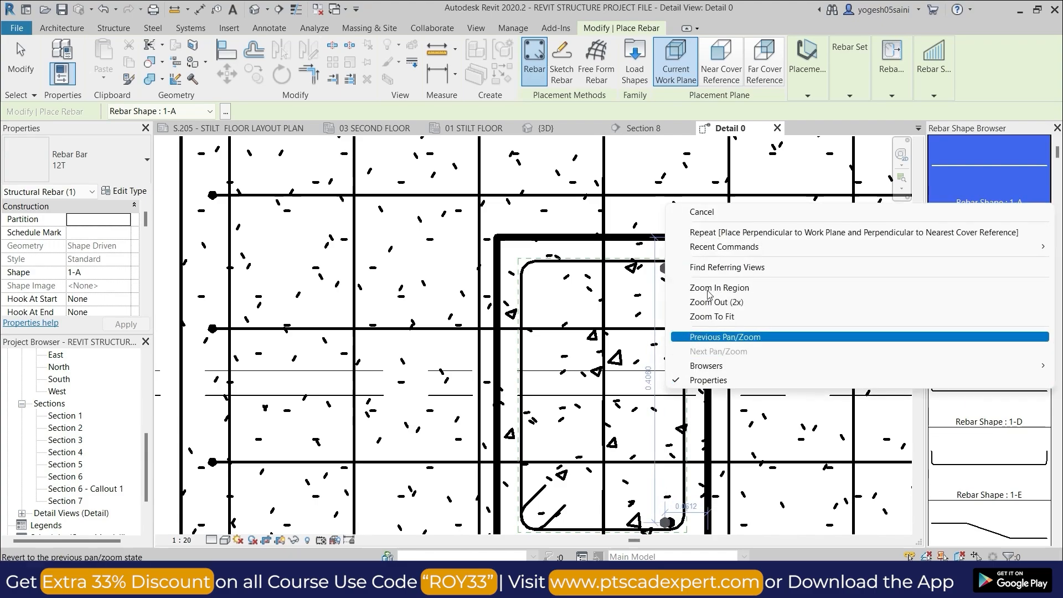
click(698, 211)
key(Escape)
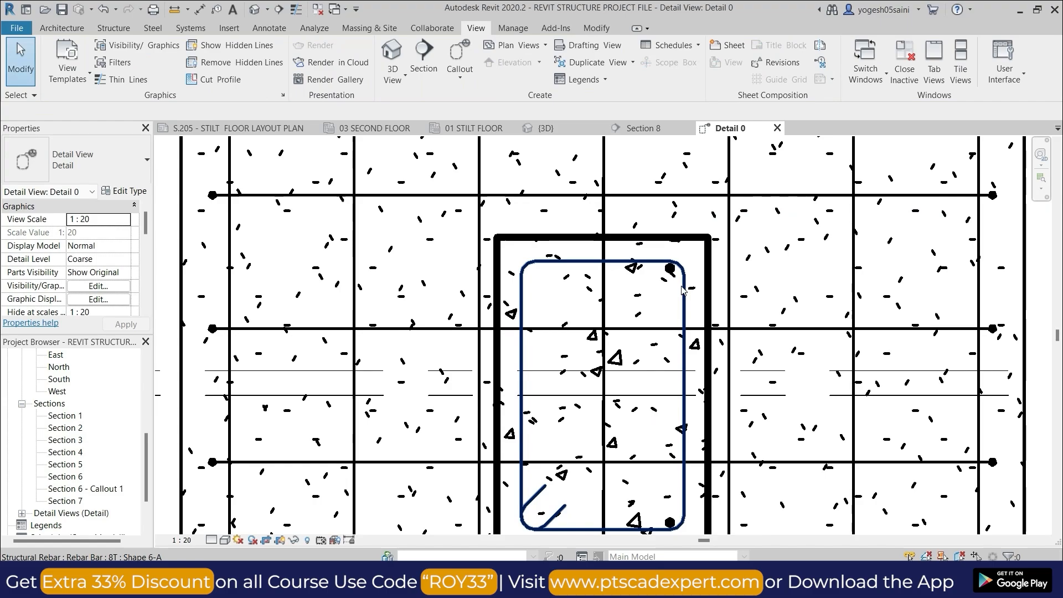
- Select the placed 12T bars and nudge the upper-right bar closer to the stirrup's corner bend
scroll(680, 283, up, 2)
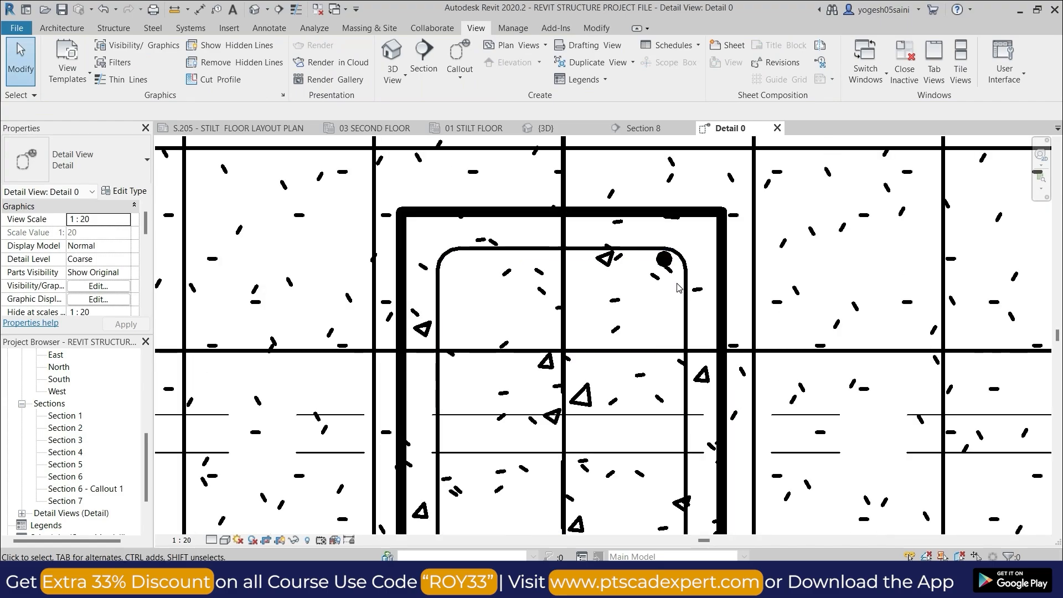
scroll(680, 284, up, 3)
scroll(667, 246, up, 2)
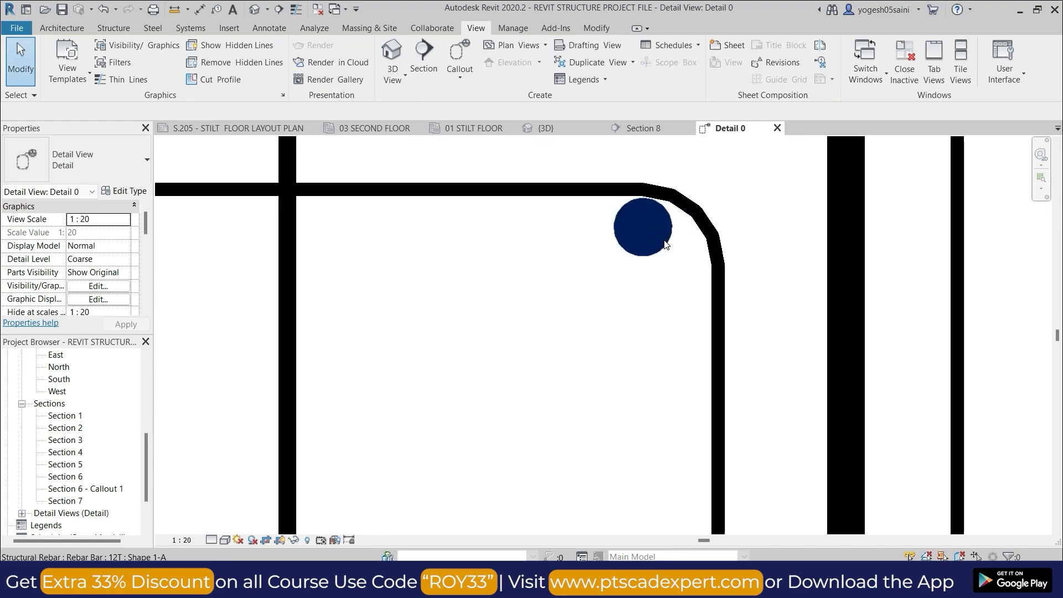
scroll(666, 245, up, 2)
click(642, 245)
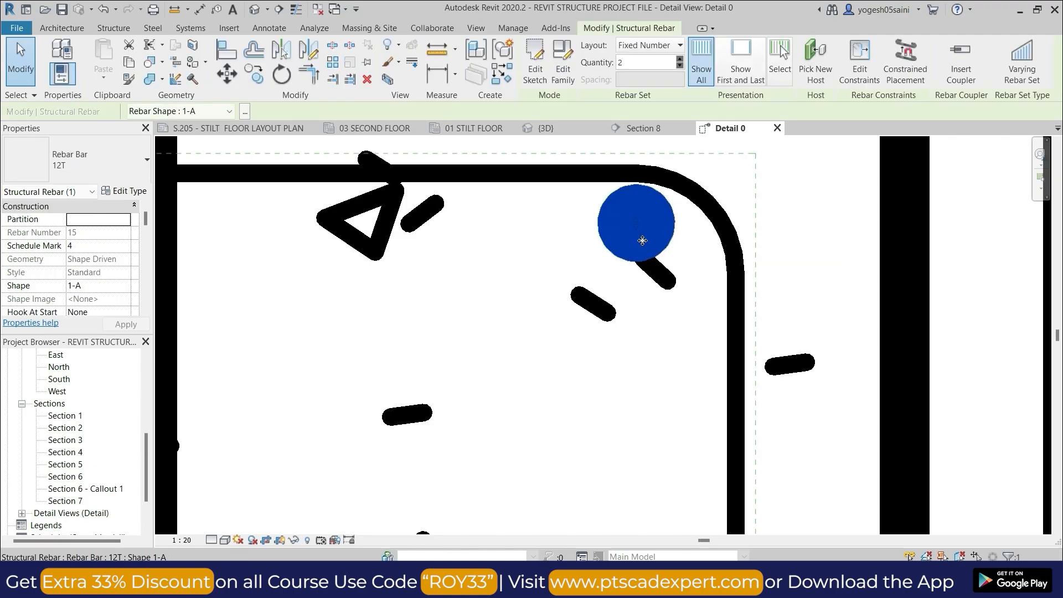
mouse_move(655, 252)
mouse_down()
mouse_move(659, 263)
mouse_move(688, 265)
mouse_move(651, 257)
mouse_move(666, 259)
mouse_up()
- Move the lower-right 12T bar into the stirrup's corner, about 0.047 m from the column's right face
middle_drag(705, 294, 707, 202)
scroll(706, 289, down, 1)
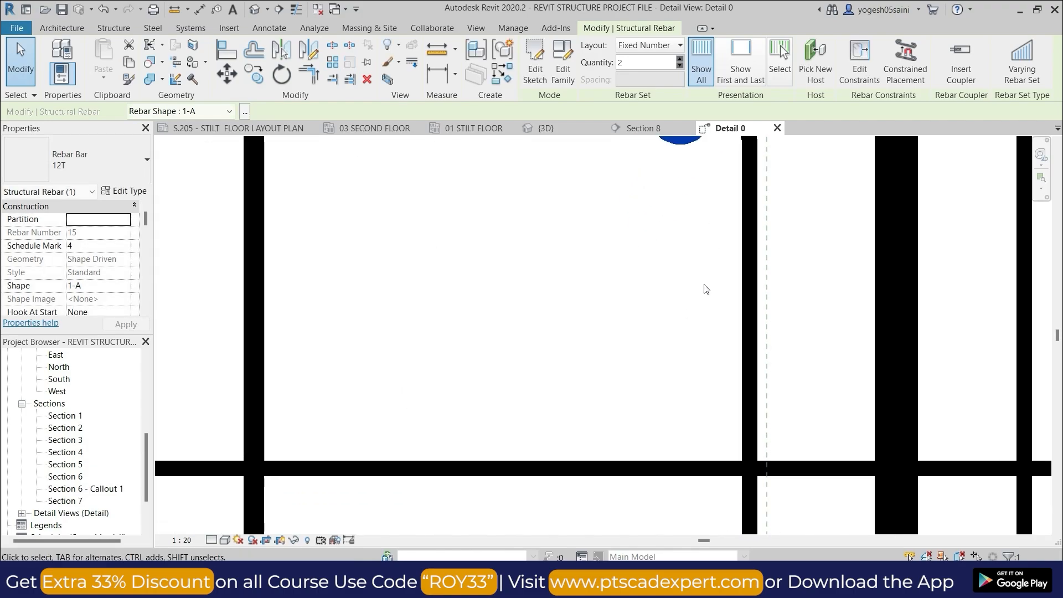
scroll(706, 299, down, 2)
middle_drag(707, 308, 700, 132)
scroll(709, 325, up, 1)
middle_drag(679, 412, 676, 239)
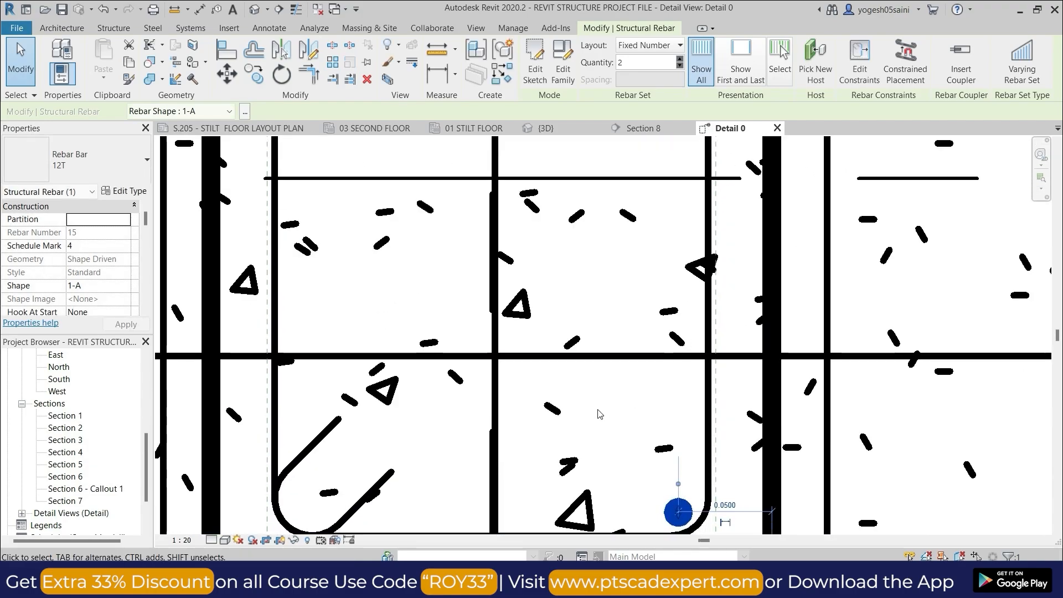
scroll(676, 332, up, 2)
middle_drag(677, 331, 686, 161)
scroll(680, 244, up, 4)
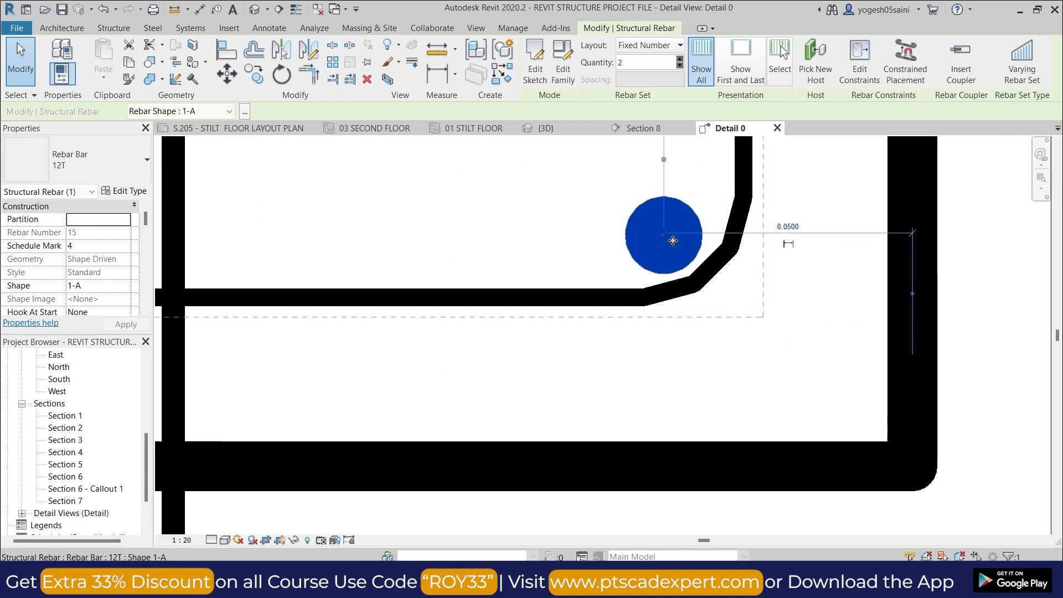
drag(677, 223, 686, 222)
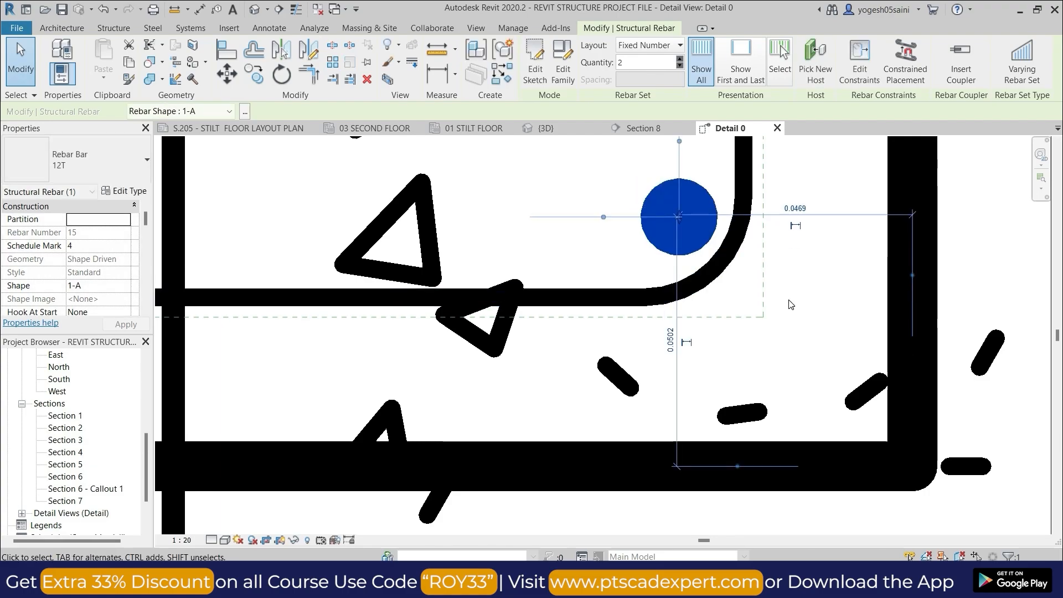
- Shift the 12T bar at the stirrup's upper-right corner slightly inward and deselect it
scroll(796, 306, down, 1)
scroll(795, 306, down, 3)
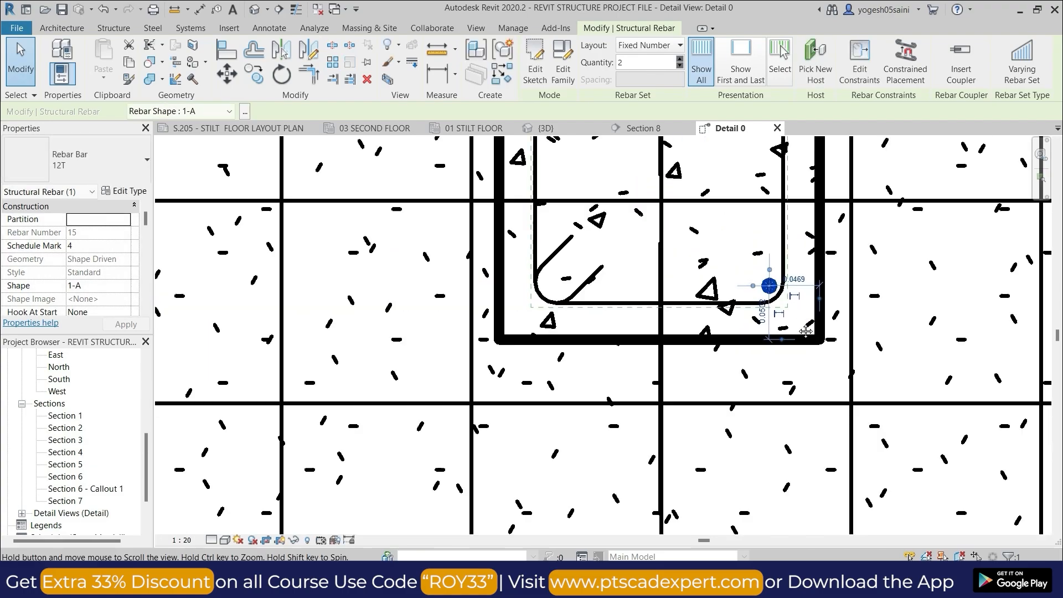
middle_drag(796, 307, 758, 501)
scroll(872, 313, up, 3)
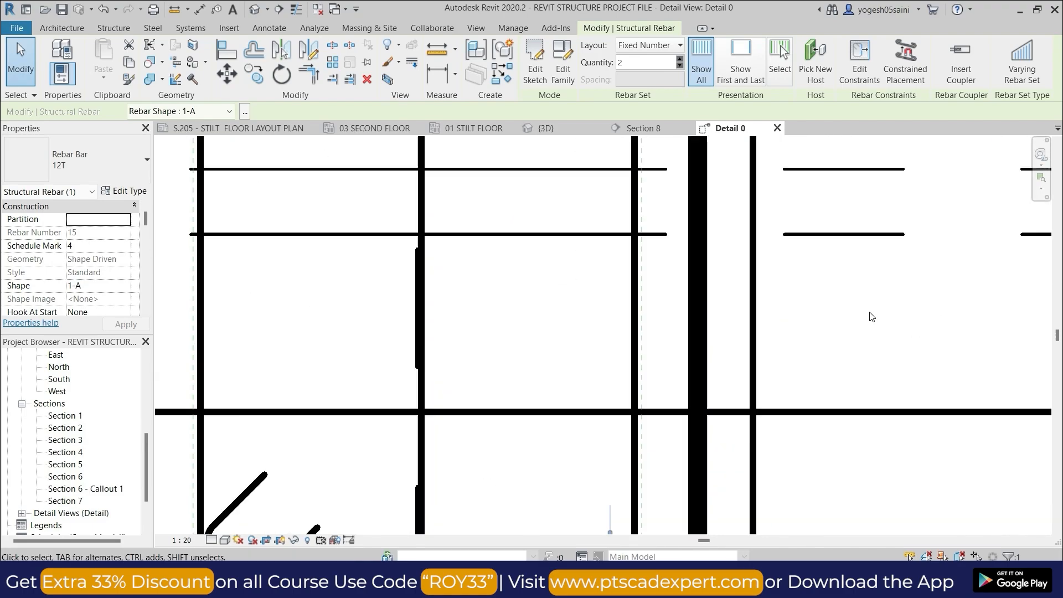
scroll(849, 315, down, 4)
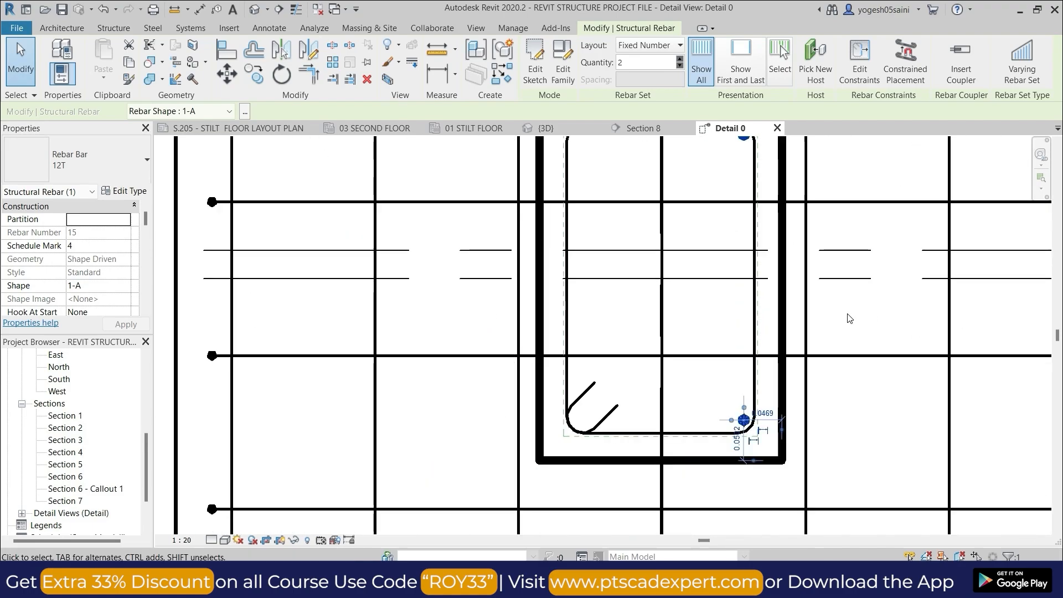
mouse_move(847, 316)
middle_down()
mouse_move(844, 355)
mouse_move(814, 388)
middle_up()
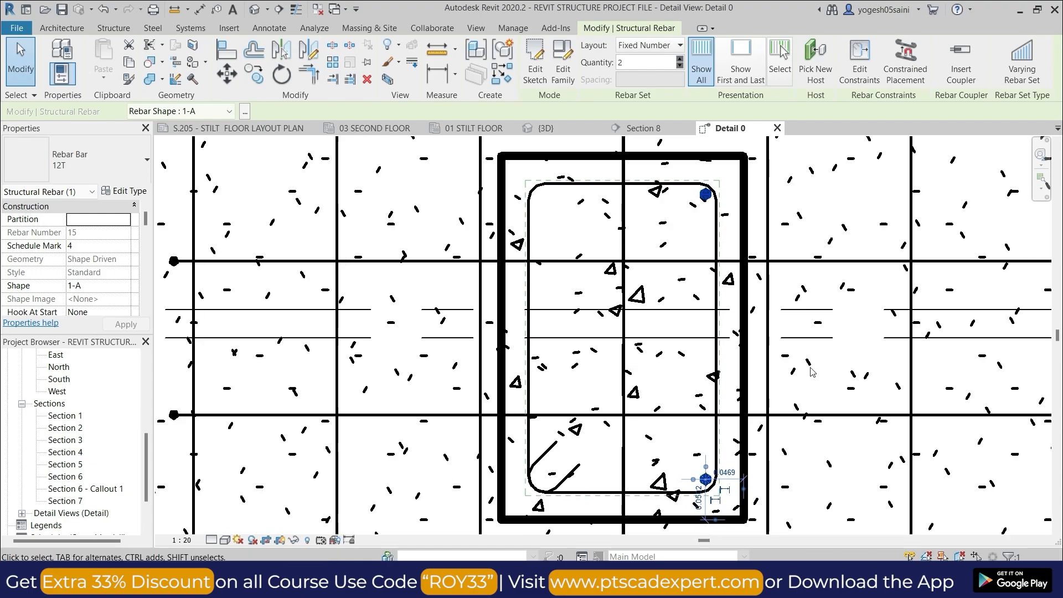
drag(702, 194, 705, 197)
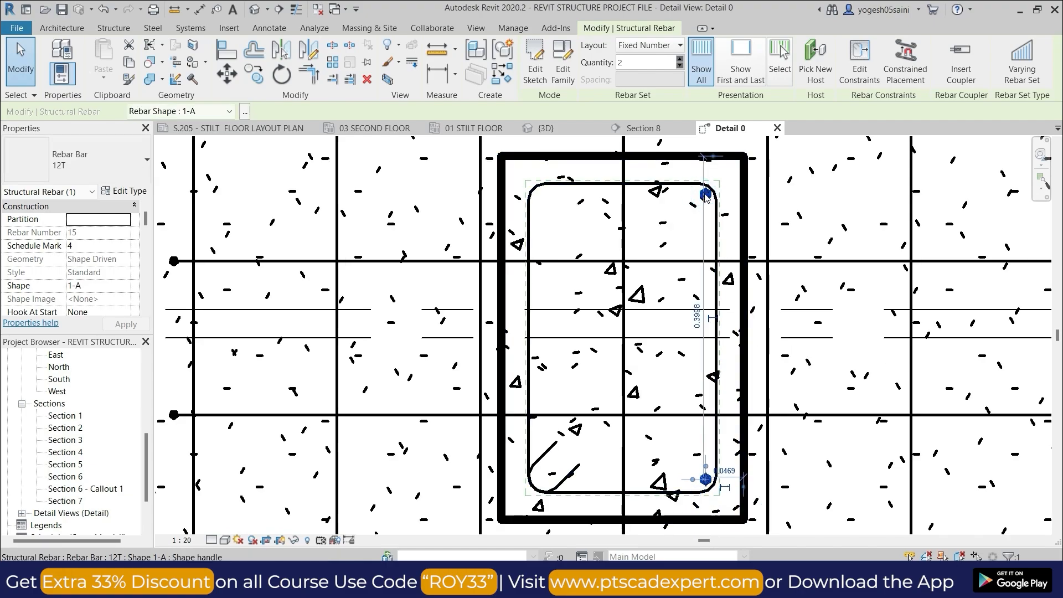
scroll(707, 196, up, 5)
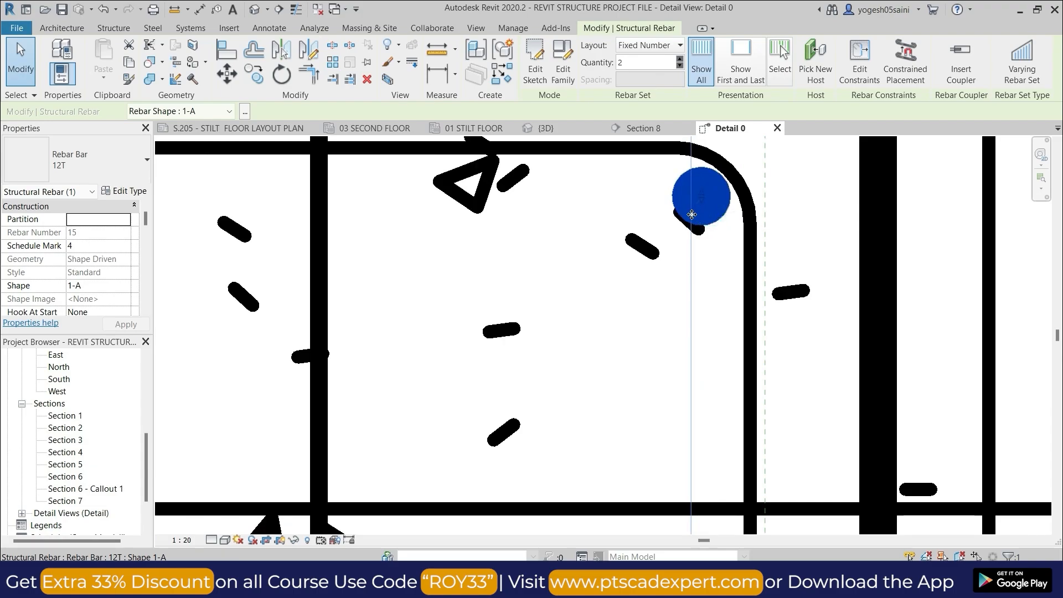
drag(705, 215, 698, 214)
click(790, 225)
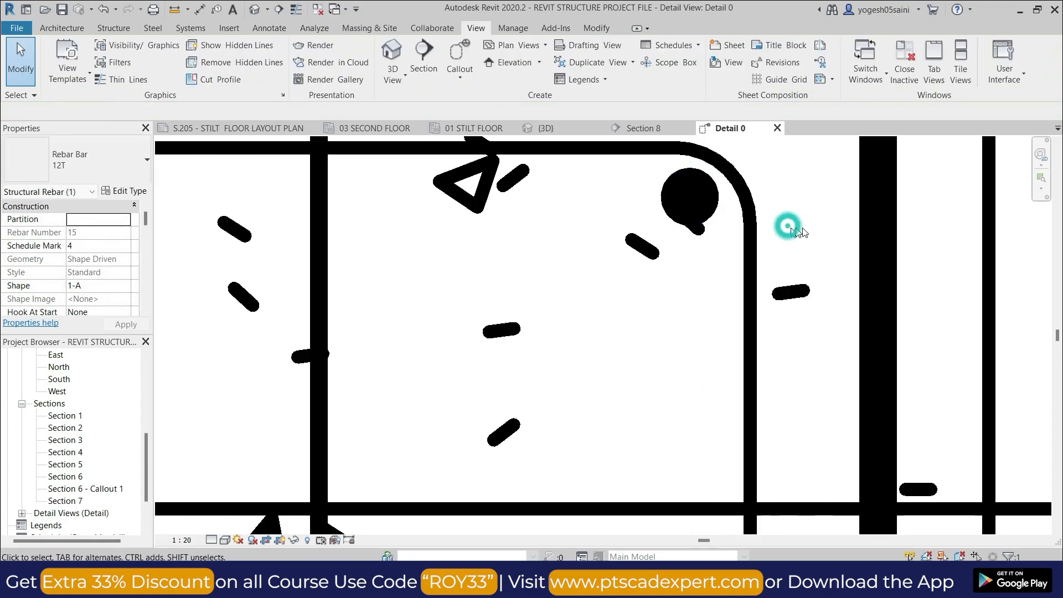
- Switch to the Section 8 view and start editing the sketch of the column's vertical 12T bar
click(642, 128)
scroll(724, 267, down, 3)
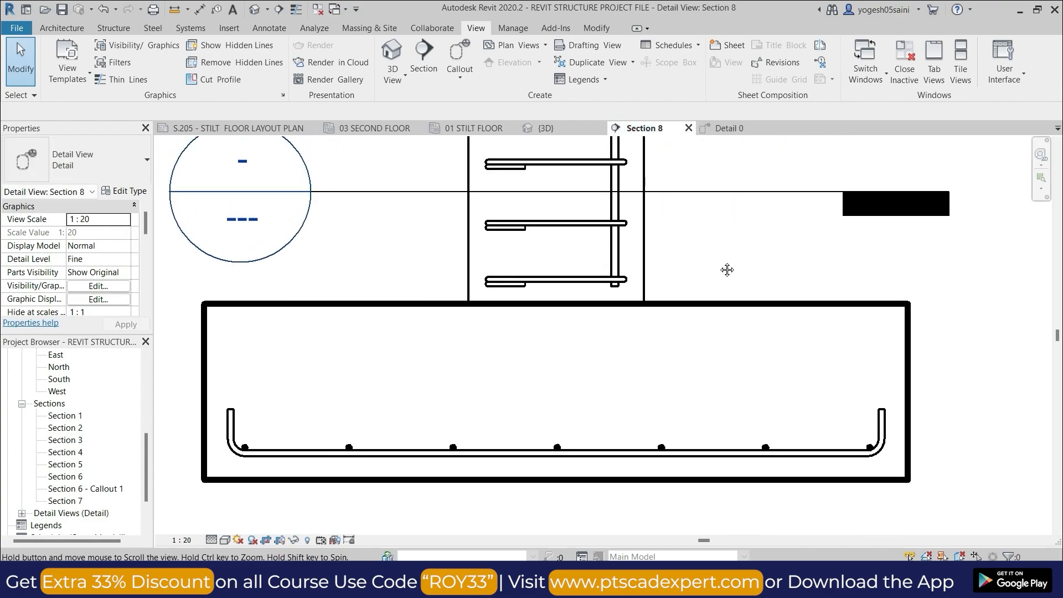
scroll(723, 263, down, 2)
middle_drag(722, 279, 686, 320)
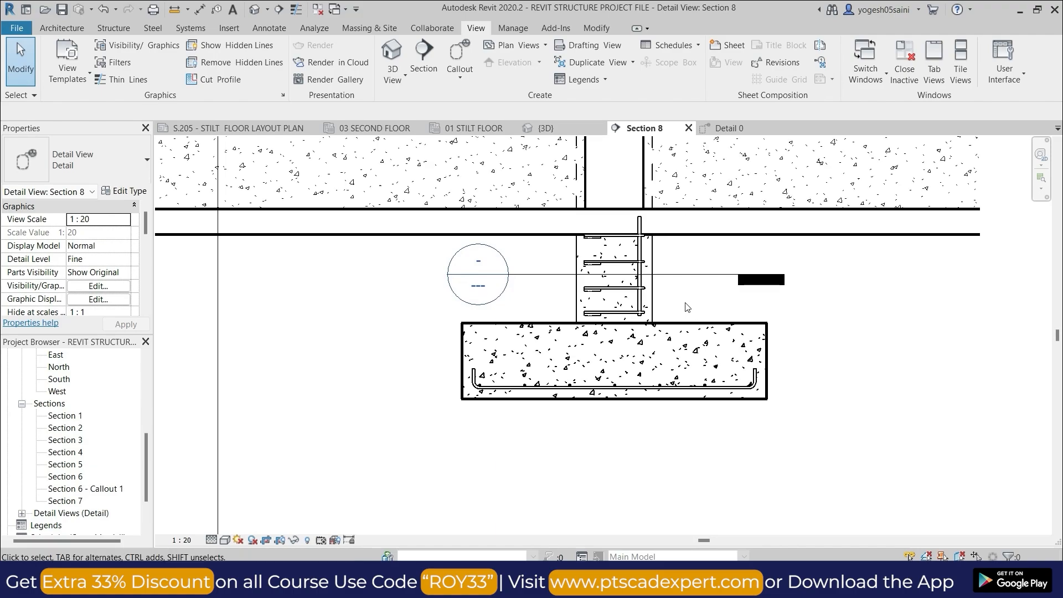
click(640, 225)
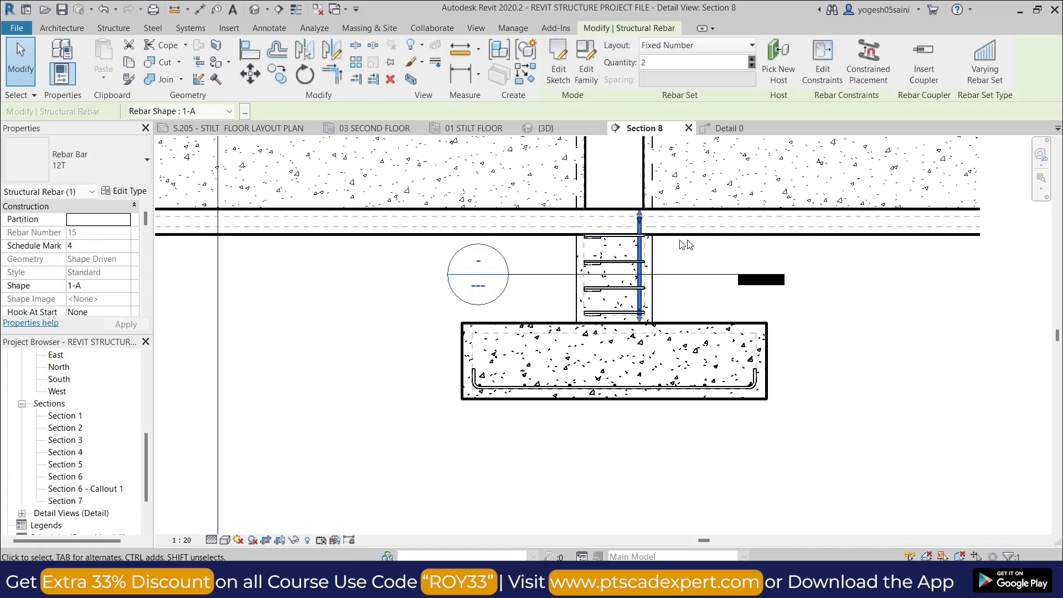
middle_drag(699, 255, 686, 310)
scroll(685, 306, up, 2)
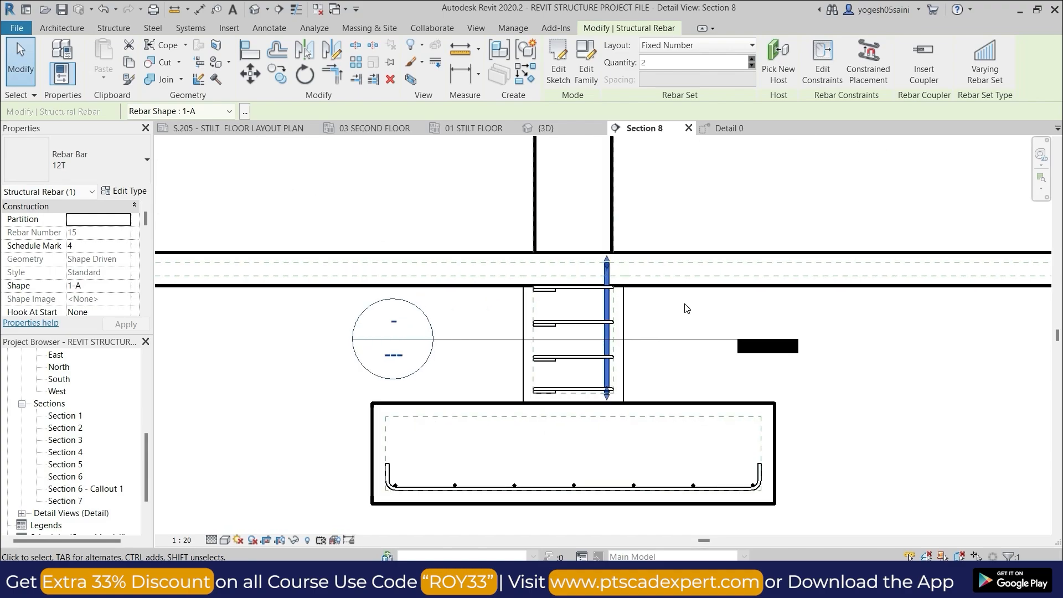
click(563, 87)
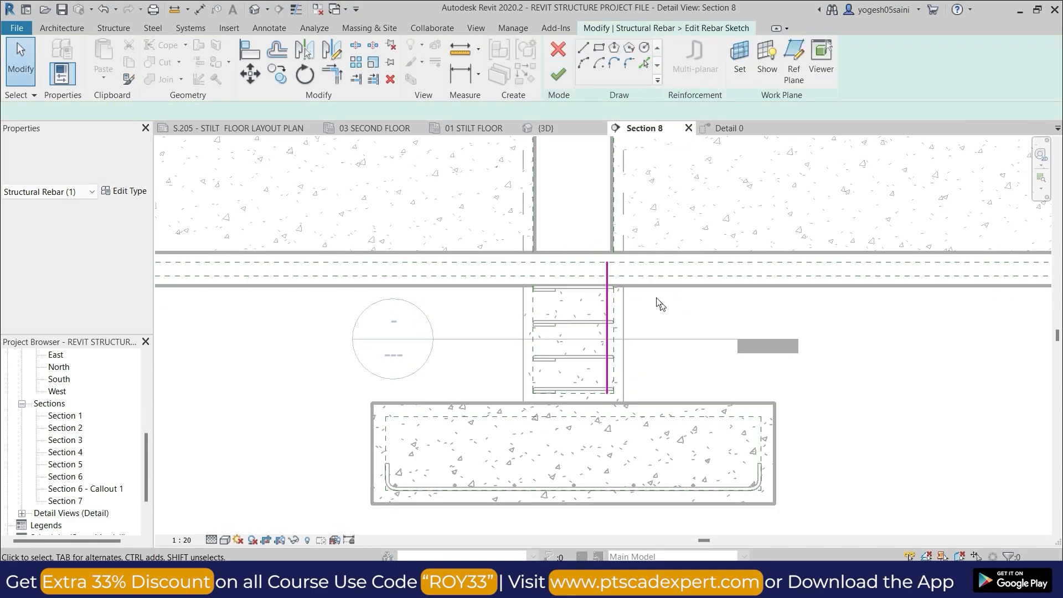
- Extend the lower end of the vertical bar's sketch line down into the footing, to a length of about 0.62 m
scroll(659, 303, up, 2)
middle_drag(670, 340, 681, 247)
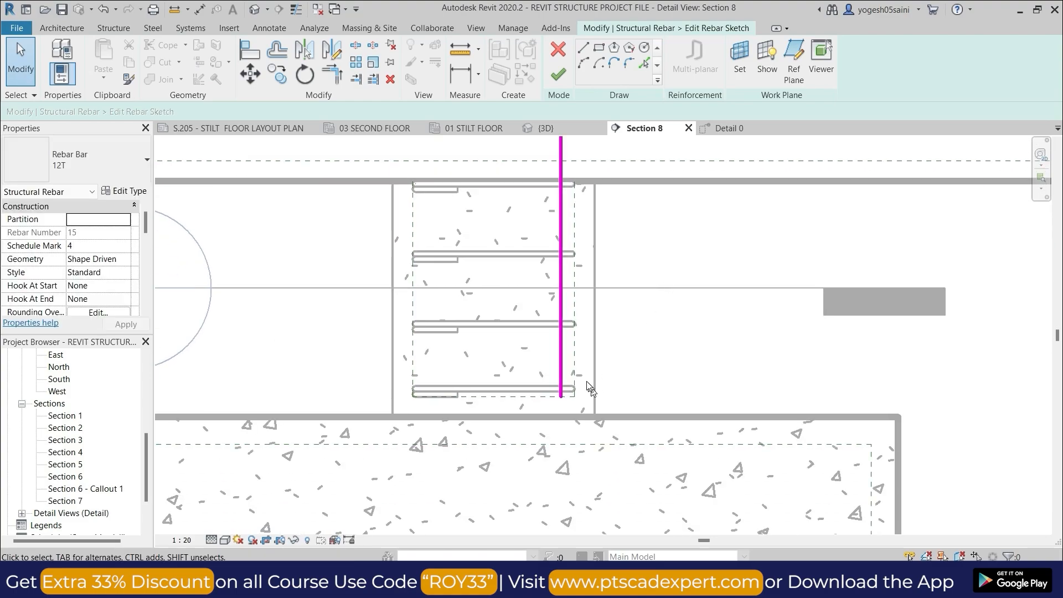
click(560, 367)
middle_drag(669, 408, 665, 277)
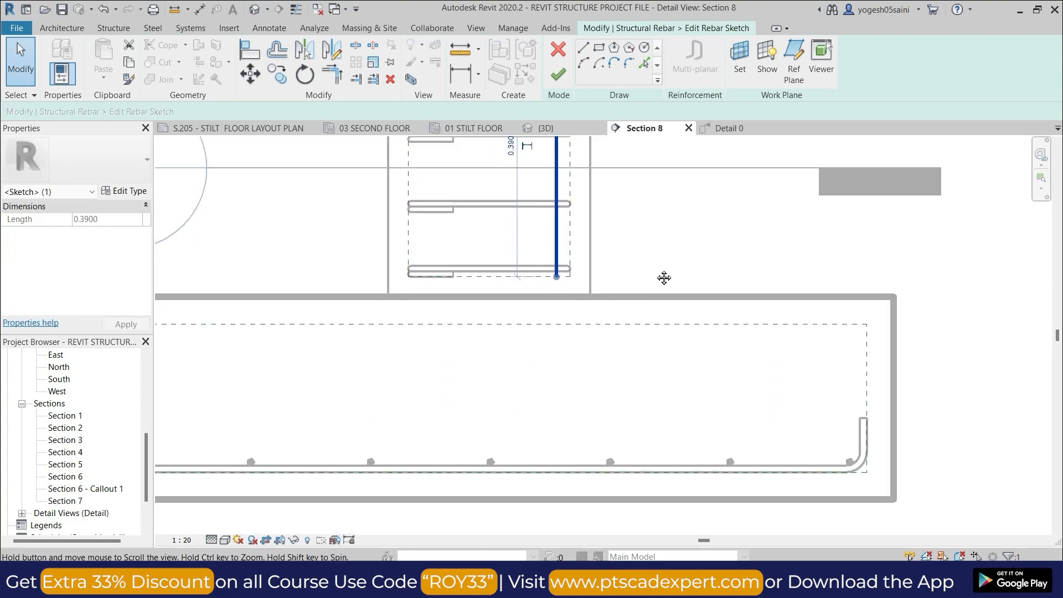
scroll(581, 302, down, 1)
drag(570, 266, 570, 400)
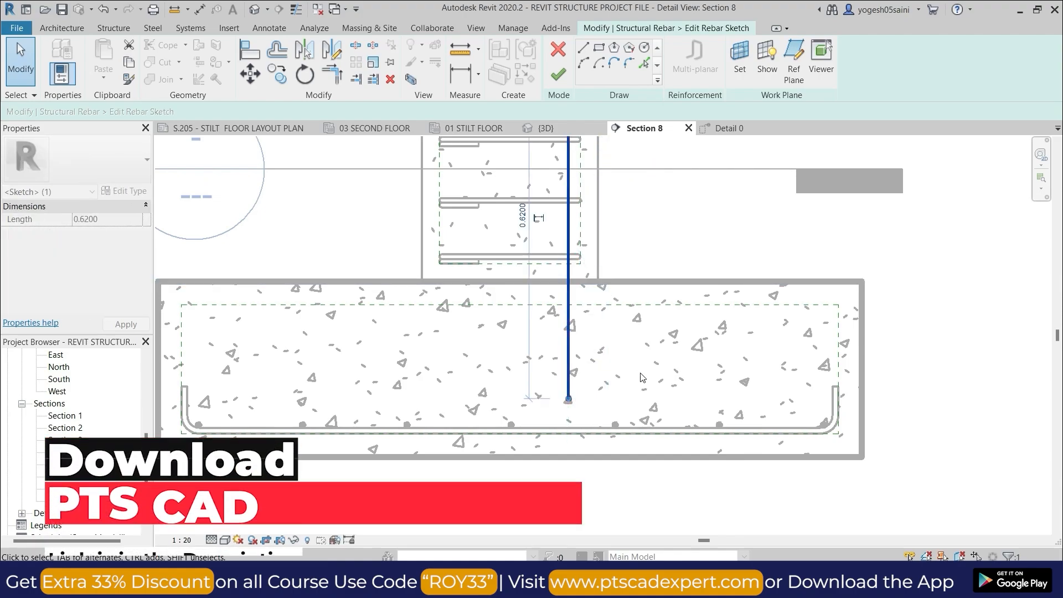
- Lower the upper end of the vertical bar's sketch line so that it is about 0.55 m long
scroll(632, 322, up, 1)
middle_drag(632, 322, 632, 423)
scroll(641, 337, up, 1)
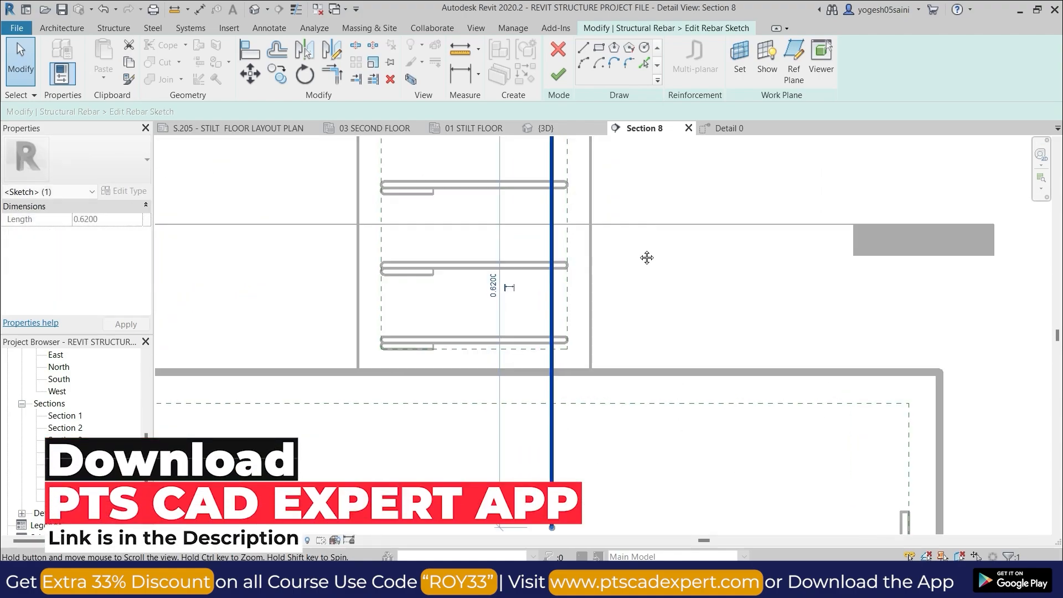
middle_drag(645, 256, 644, 419)
drag(551, 209, 551, 260)
middle_drag(657, 336, 649, 203)
scroll(672, 341, up, 1)
mouse_move(675, 357)
middle_down()
mouse_move(670, 213)
mouse_move(660, 330)
mouse_move(663, 298)
middle_up()
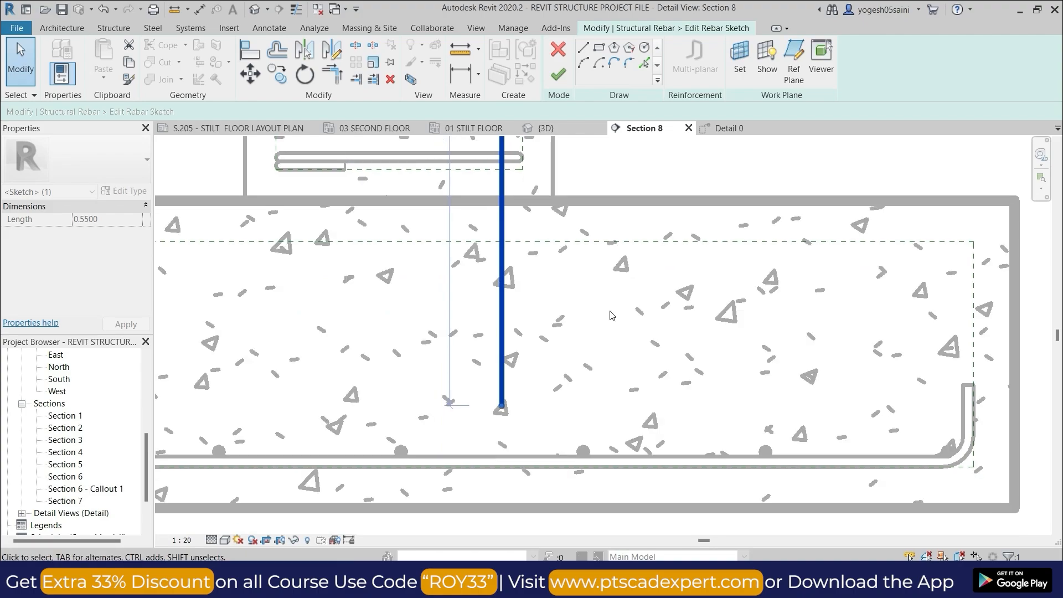
- Sketch a horizontal leg about 0.27 m long to the right from the vertical bar's lower end, above the footing mesh
click(586, 49)
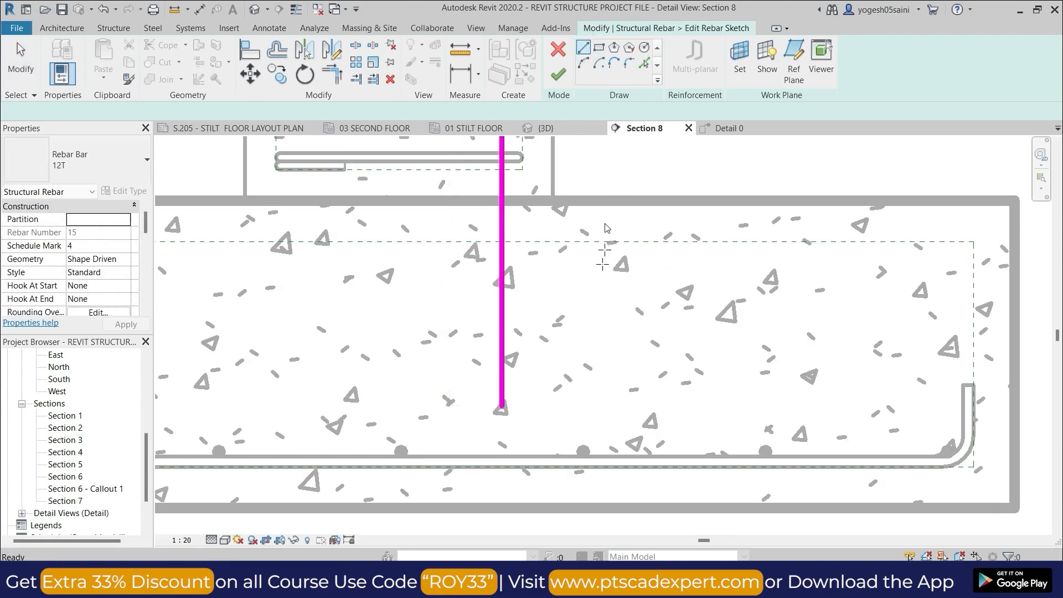
click(501, 408)
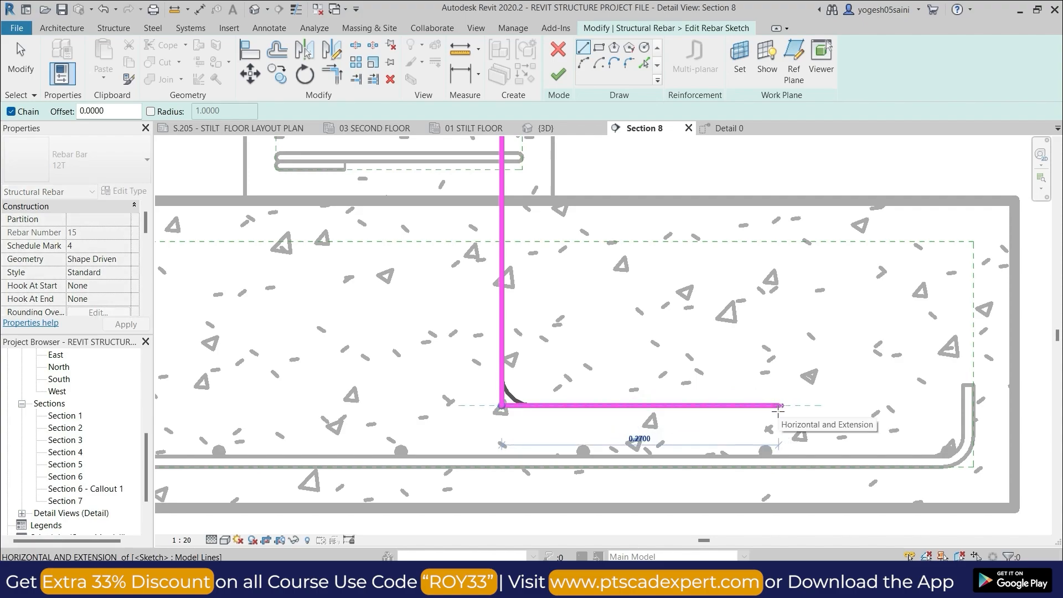
click(779, 406)
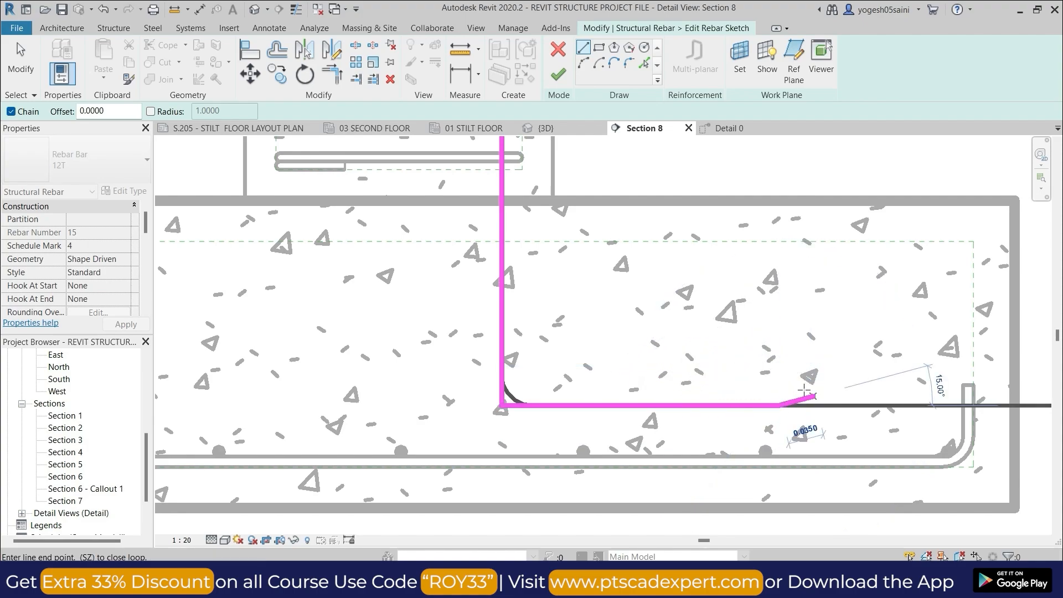
right_click(740, 364)
click(766, 160)
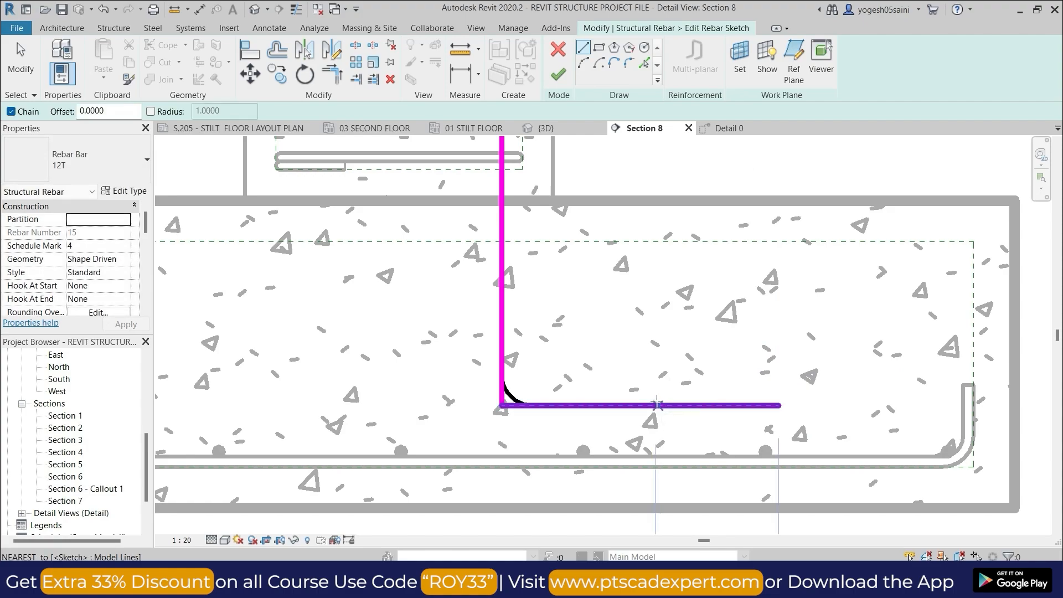
right_click(637, 348)
click(662, 354)
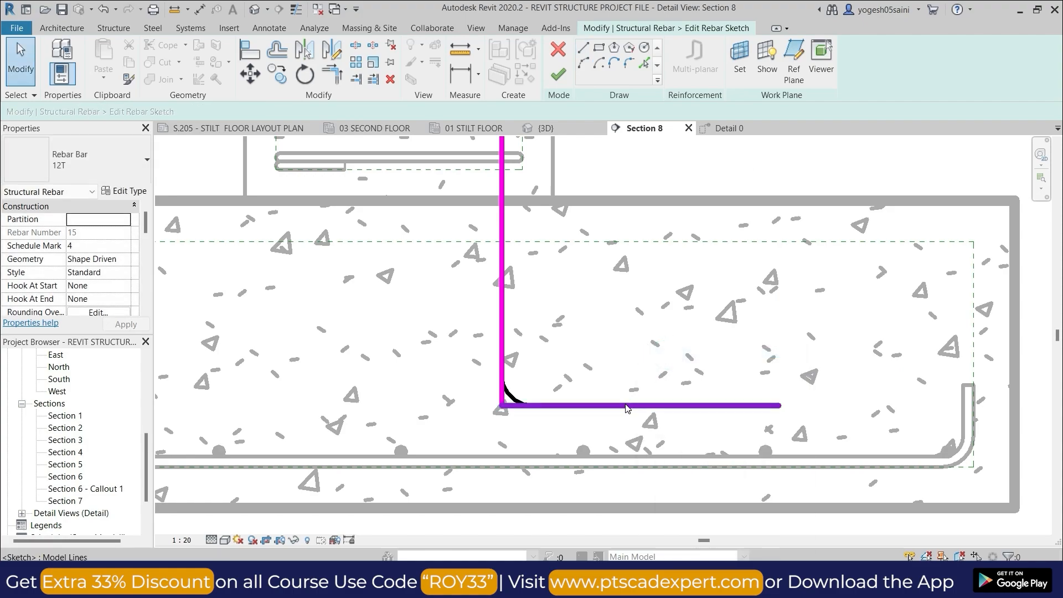
- Set the length of the bar's horizontal leg in the footing to 500
click(626, 405)
click(638, 356)
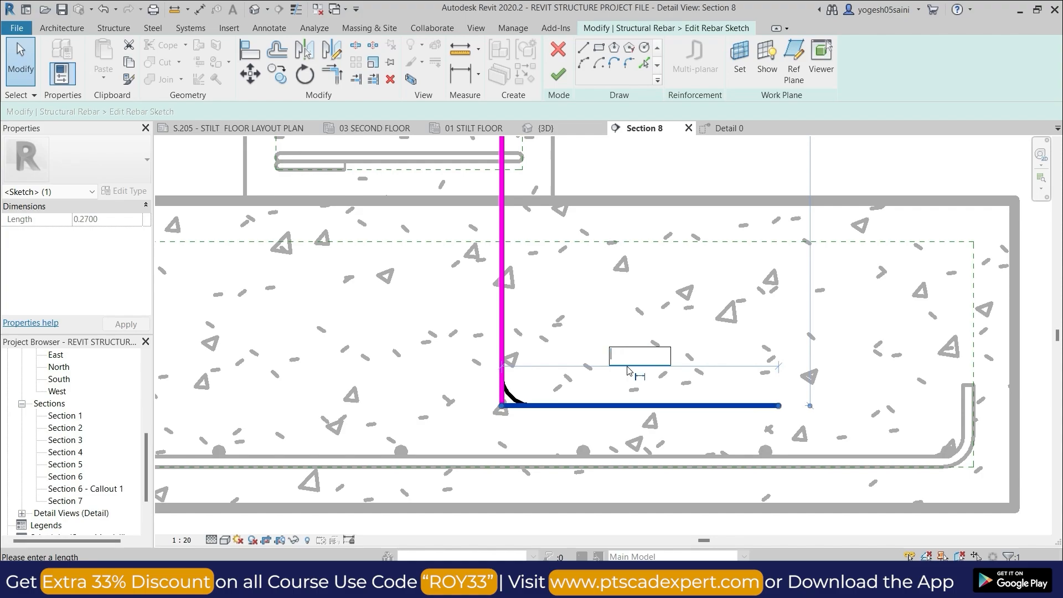
text(500)
key(Return)
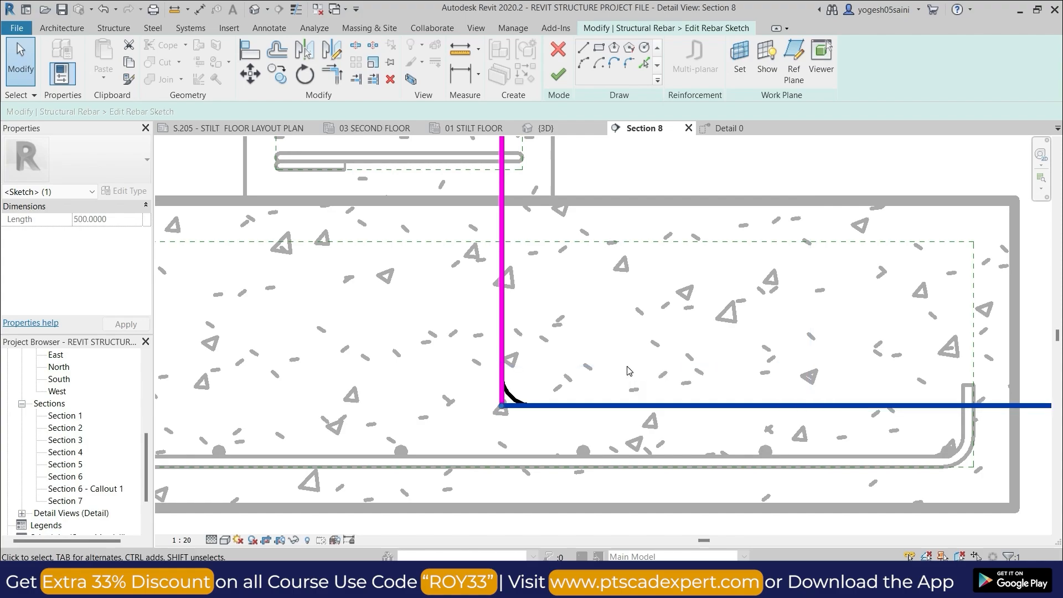
- Undo the last length change of the bar's horizontal leg in the footing
scroll(690, 330, down, 6)
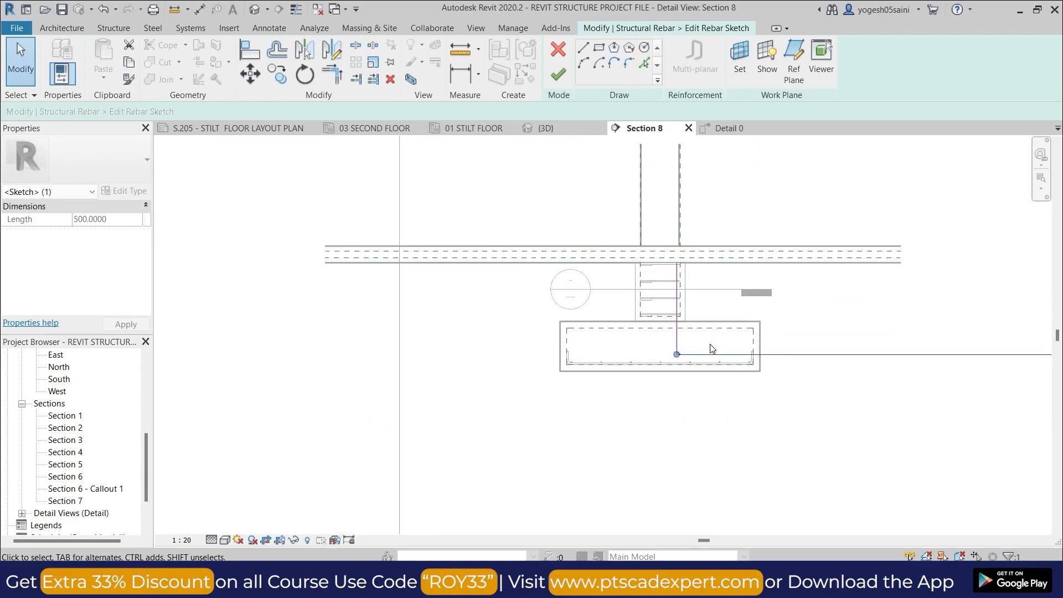
scroll(712, 355, up, 2)
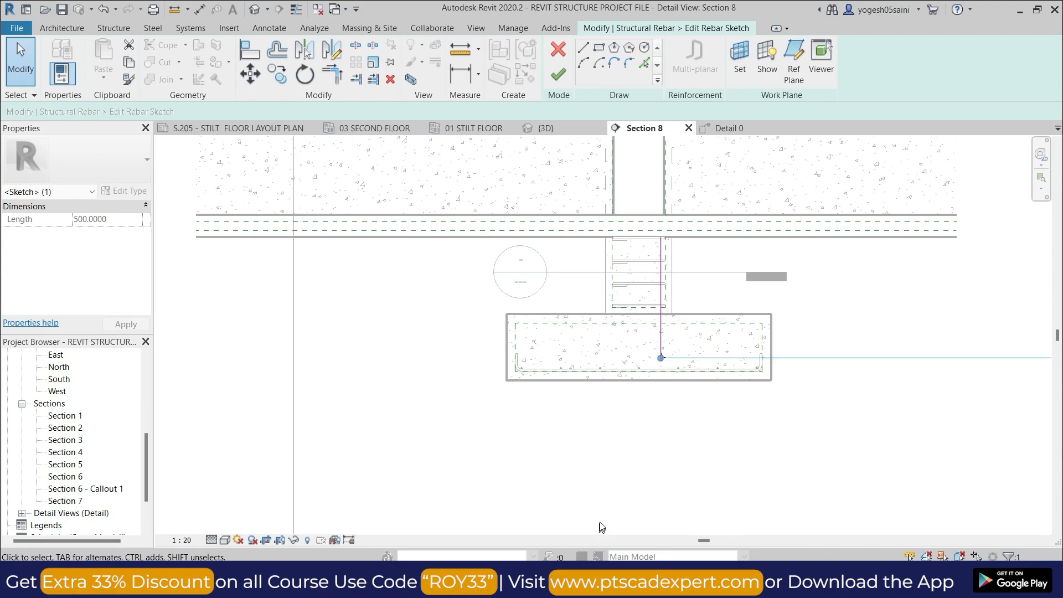
click(617, 517)
scroll(704, 345, up, 5)
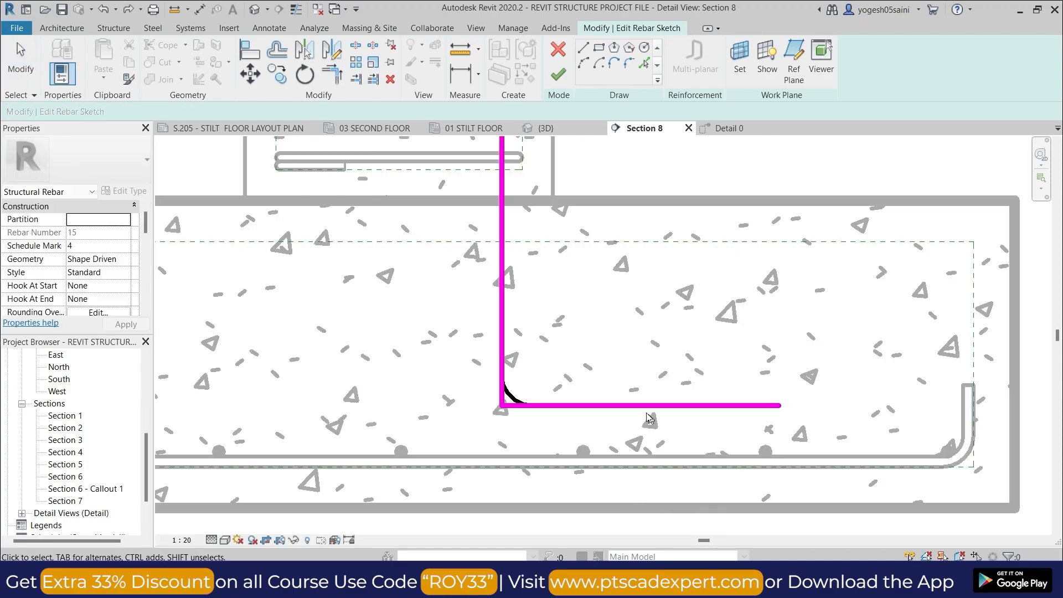
- Set the length of the bar's horizontal leg in the footing to 0.5 m
click(630, 405)
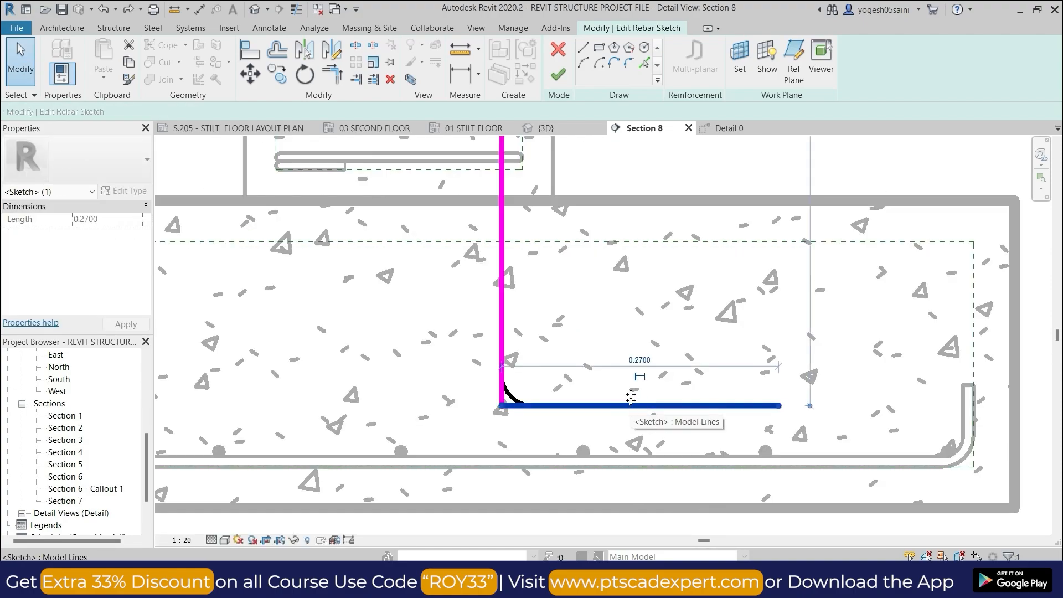
click(641, 359)
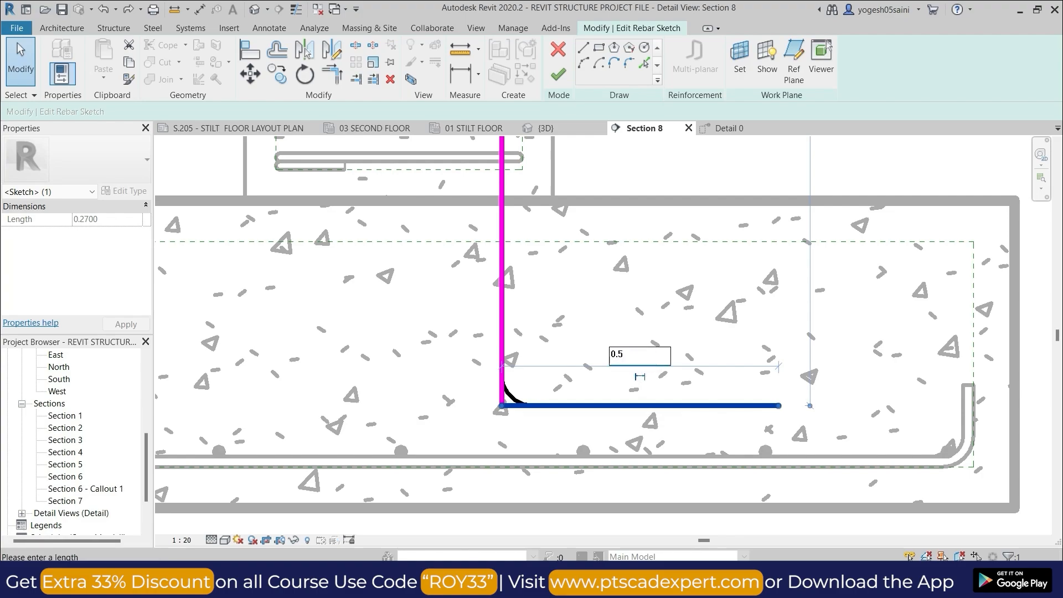
key(Return)
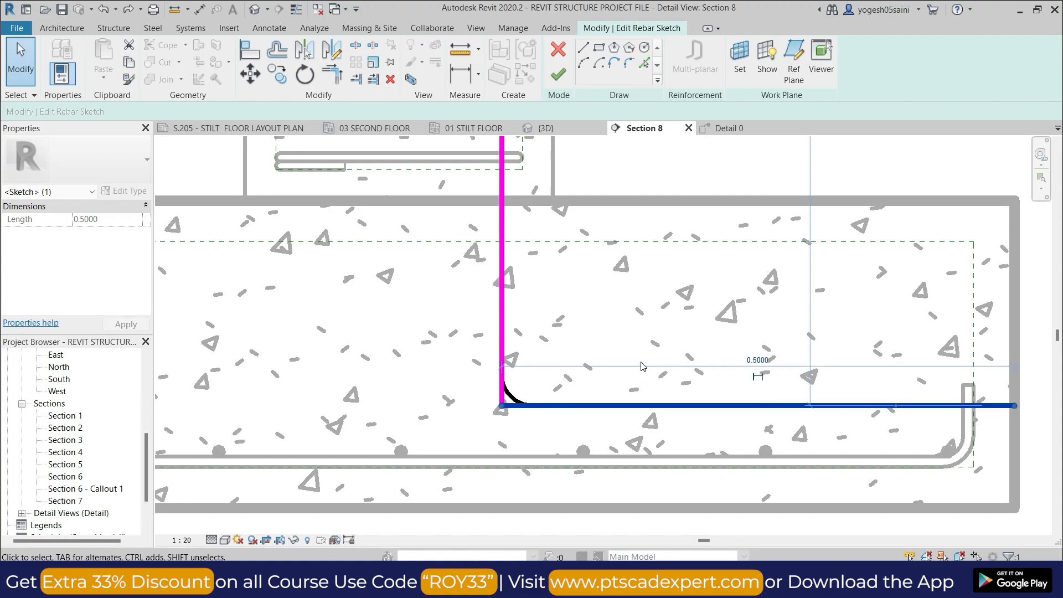
- Pull the free end of the horizontal leg back inside the footing cover, to a length of about 0.4 m
scroll(795, 424, down, 1)
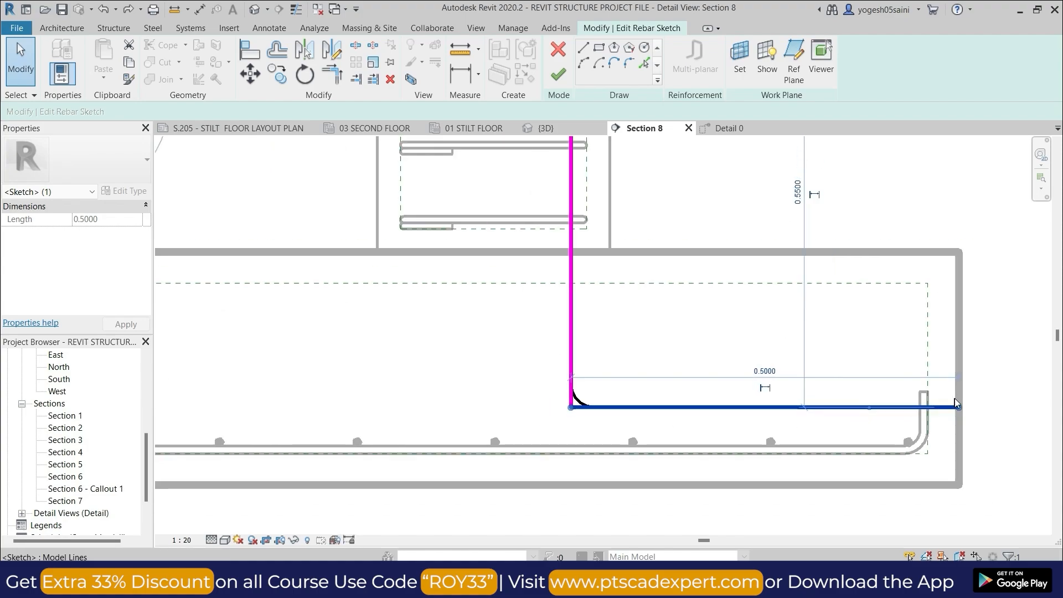
drag(959, 409, 843, 411)
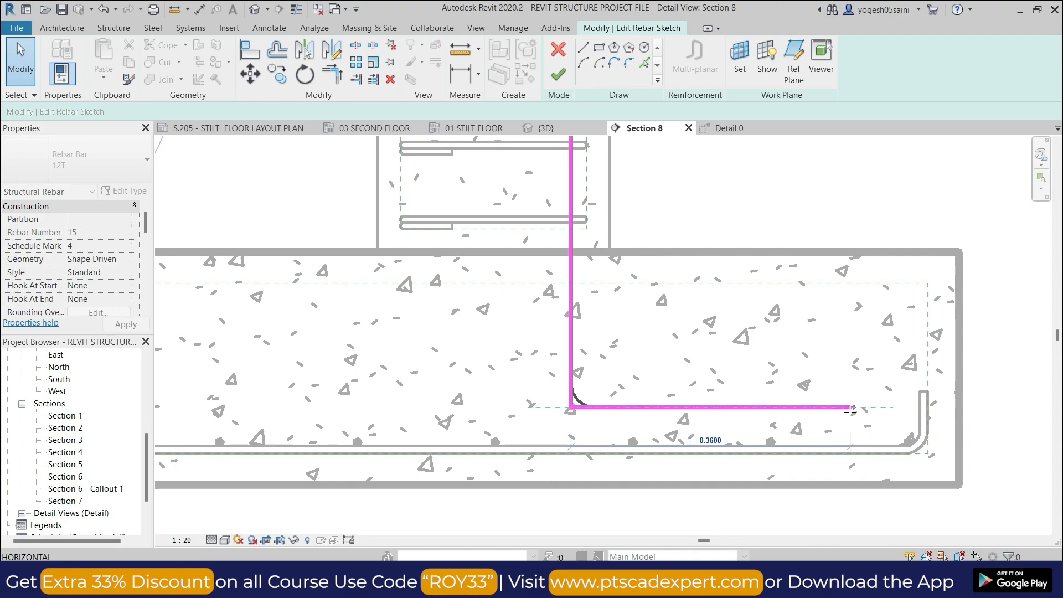
drag(851, 410, 880, 408)
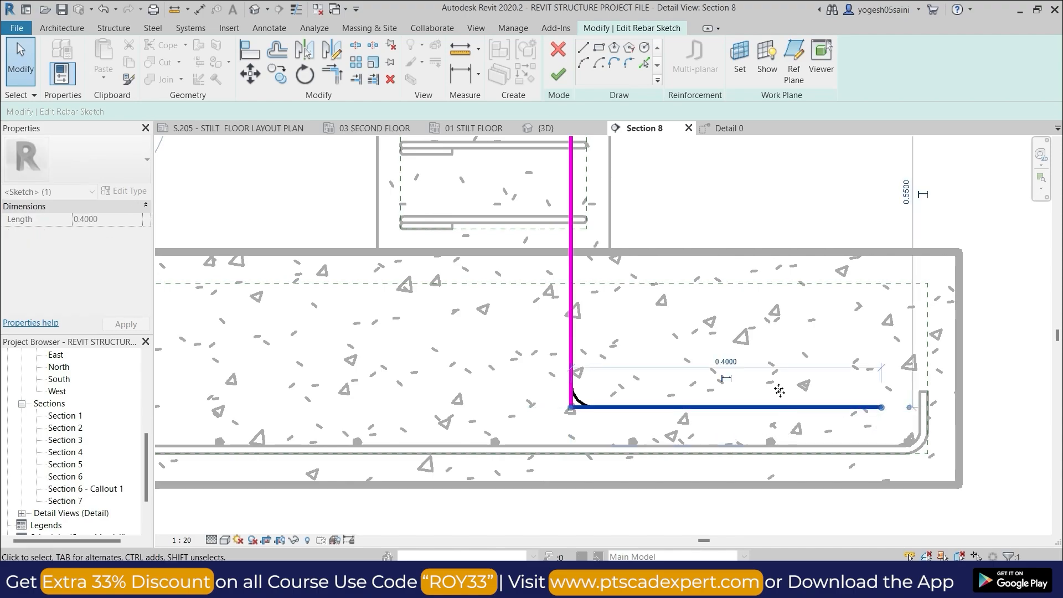
- Finish the rebar sketch to apply the L-shaped bend to the 12T vertical bar
scroll(758, 383, down, 1)
scroll(757, 383, down, 2)
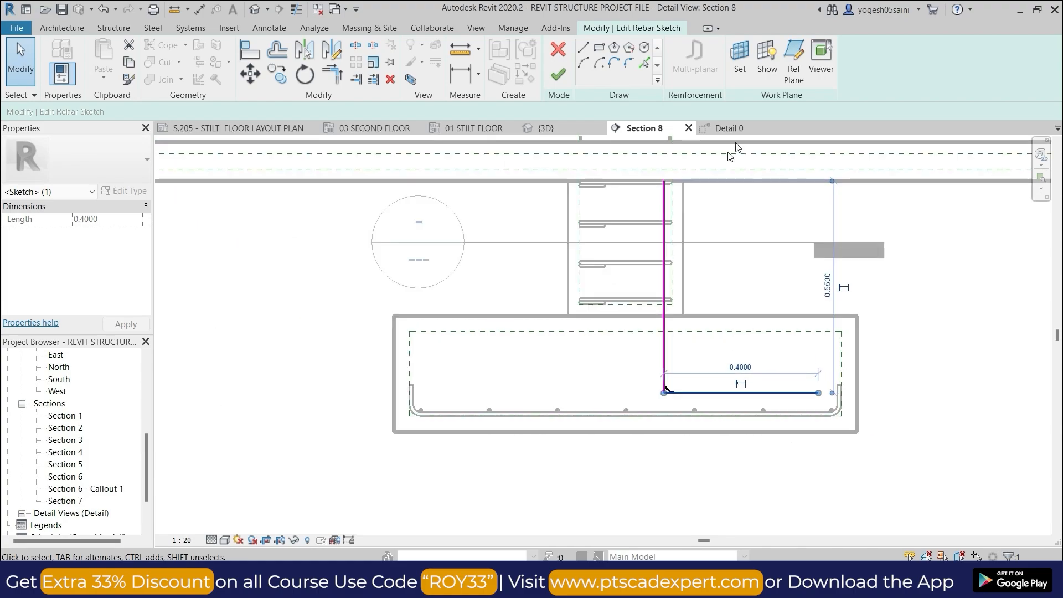
click(559, 84)
middle_drag(748, 288, 713, 364)
click(558, 78)
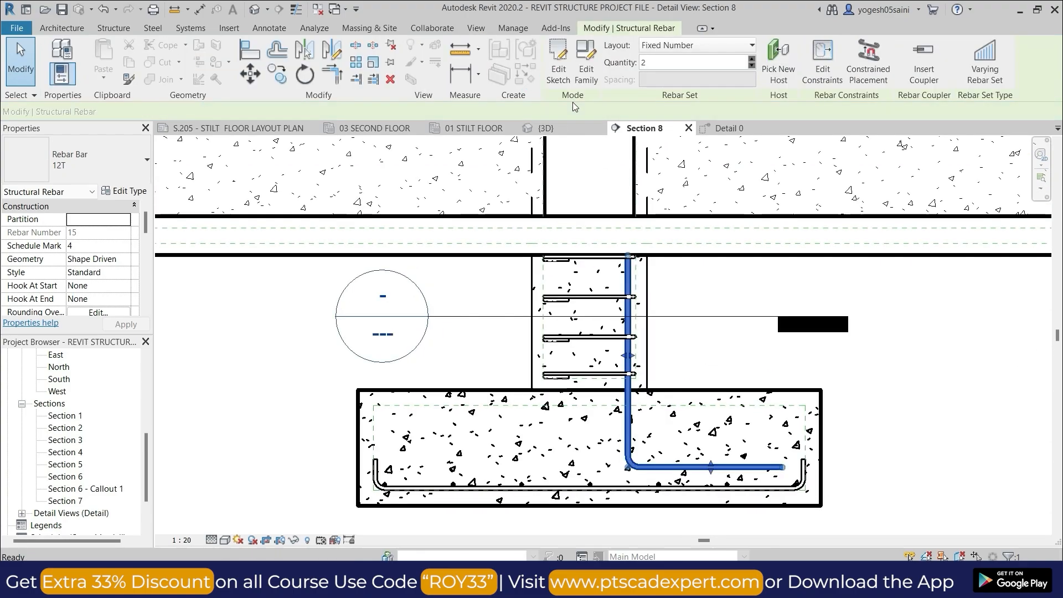
middle_drag(725, 346, 730, 318)
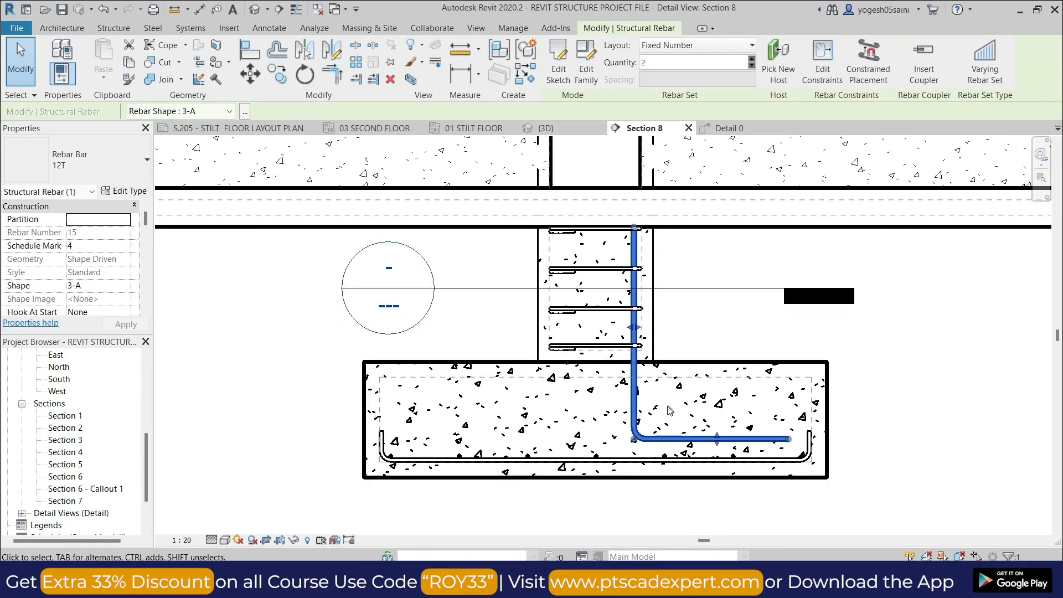
click(837, 580)
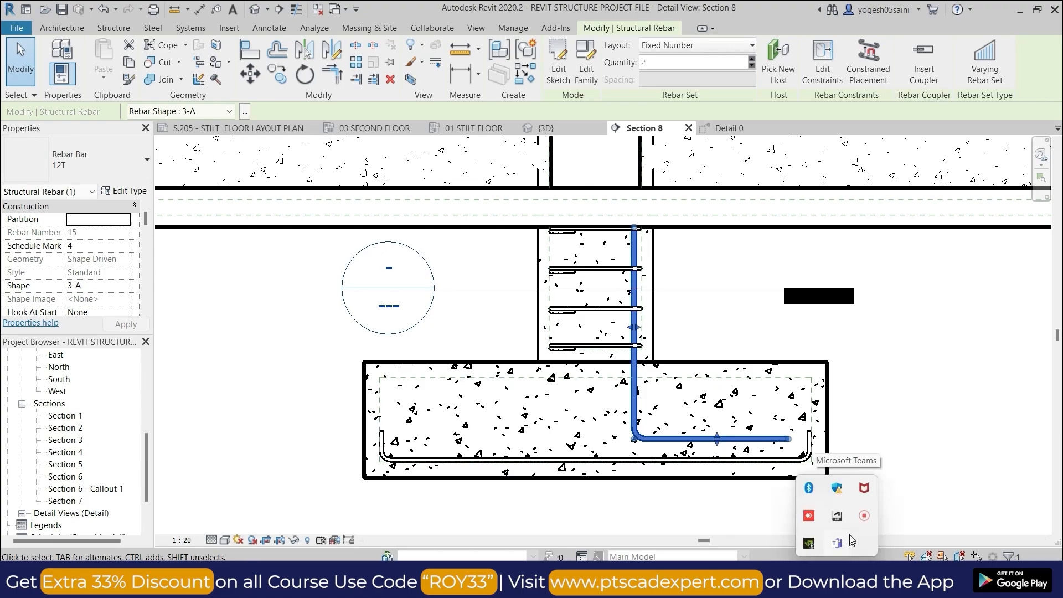
right_click(862, 519)
click(877, 527)
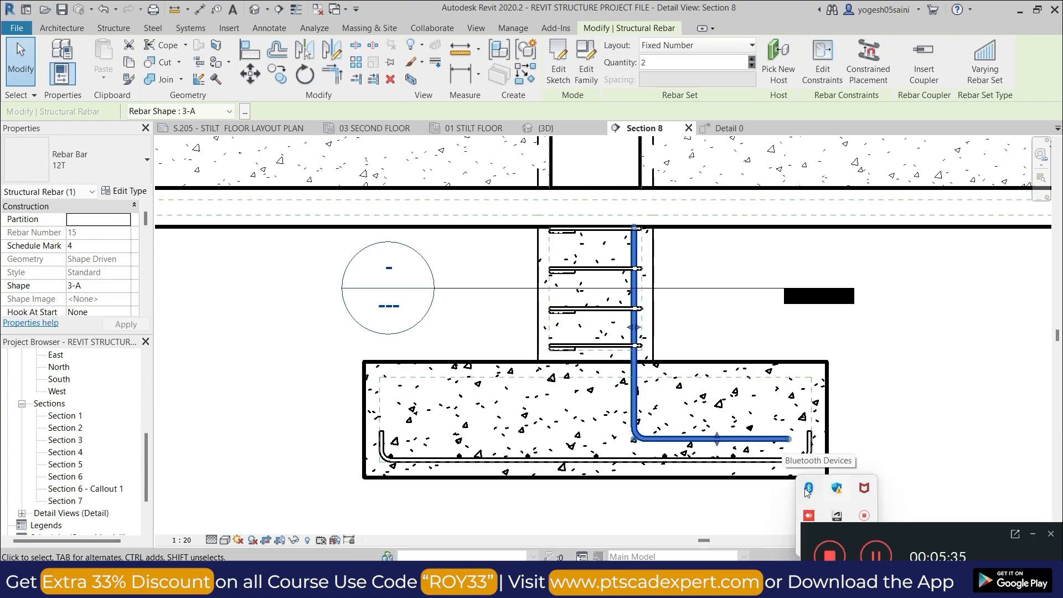
- Mirror a copy of the L-shaped 12T bar about the column's vertical centre line
click(630, 400)
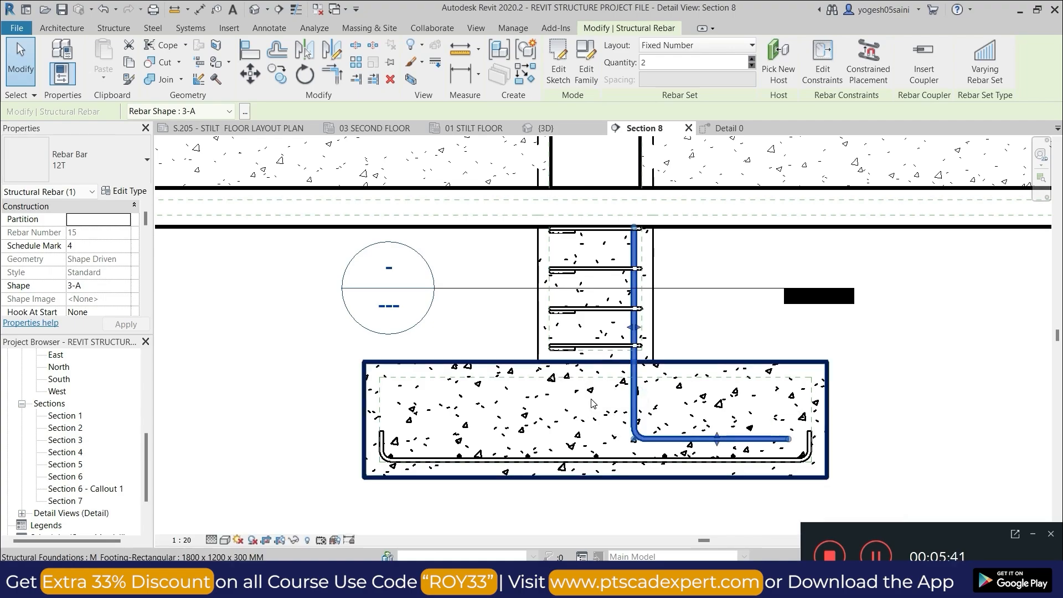
key(m)
key(m)
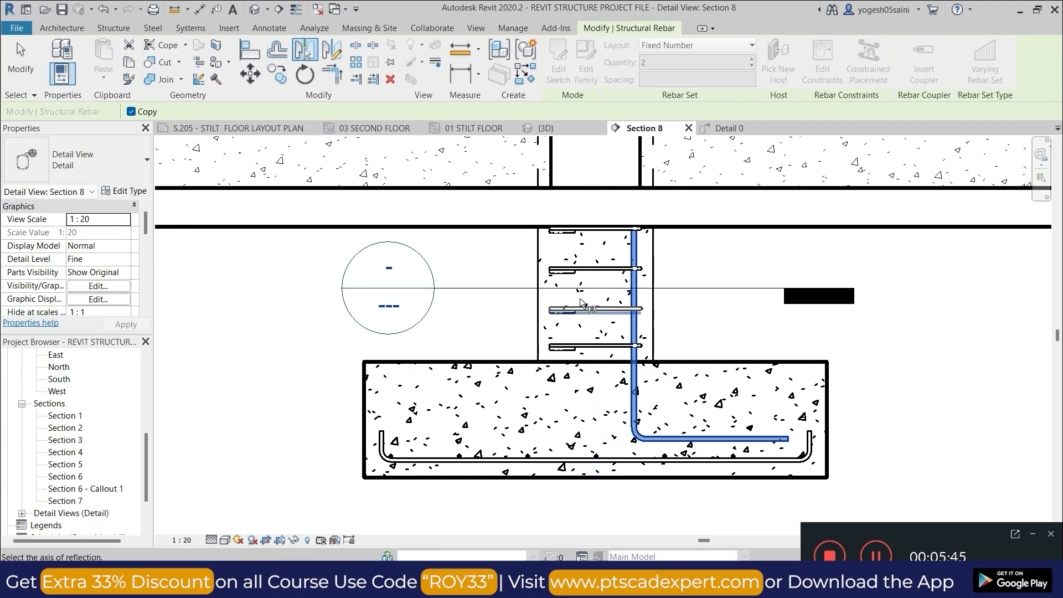
click(594, 247)
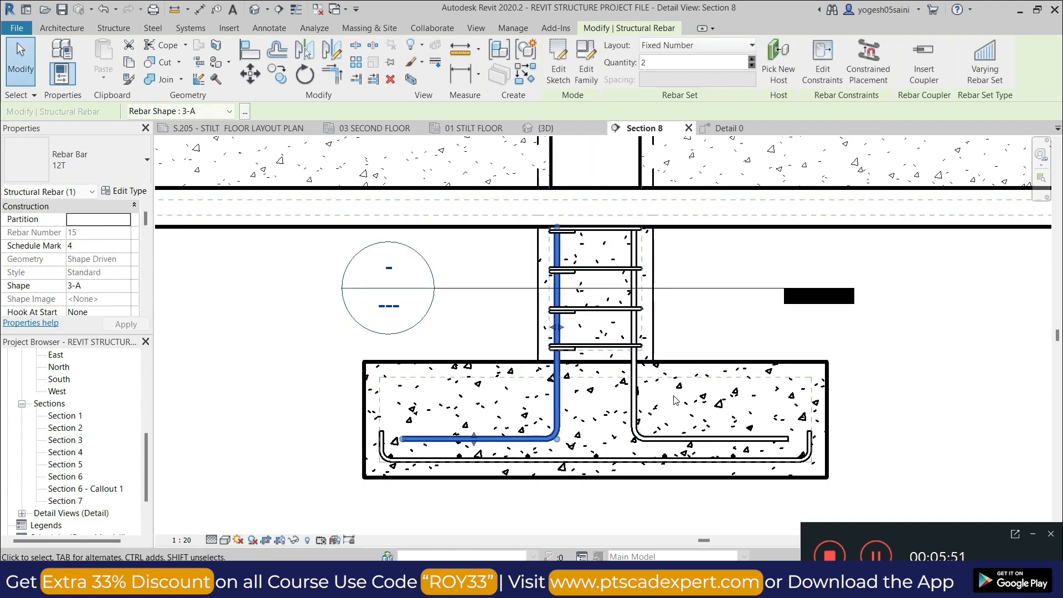
scroll(675, 400, up, 1)
scroll(674, 399, up, 2)
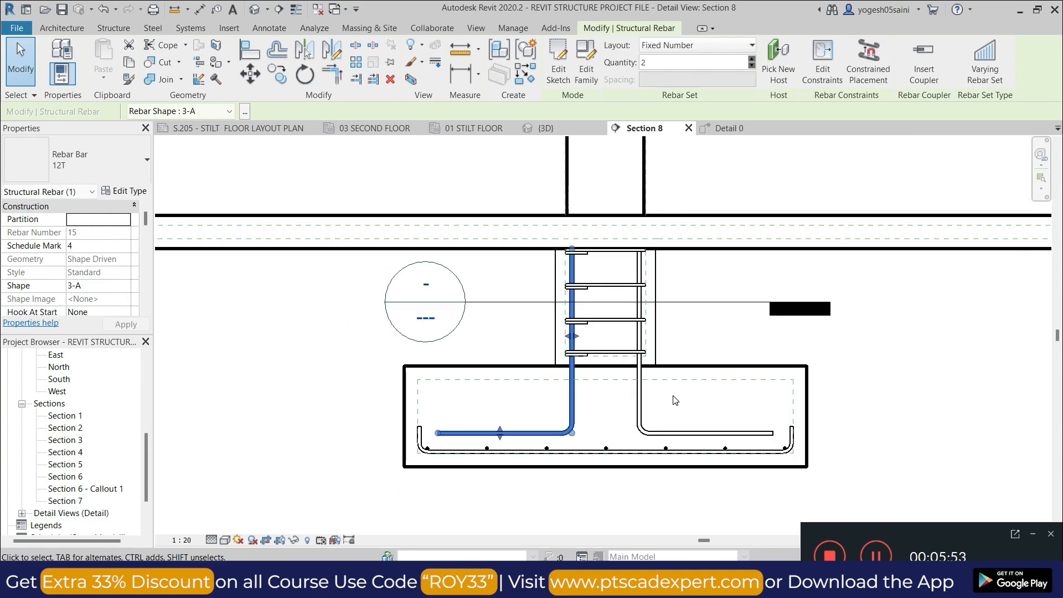
scroll(675, 399, down, 4)
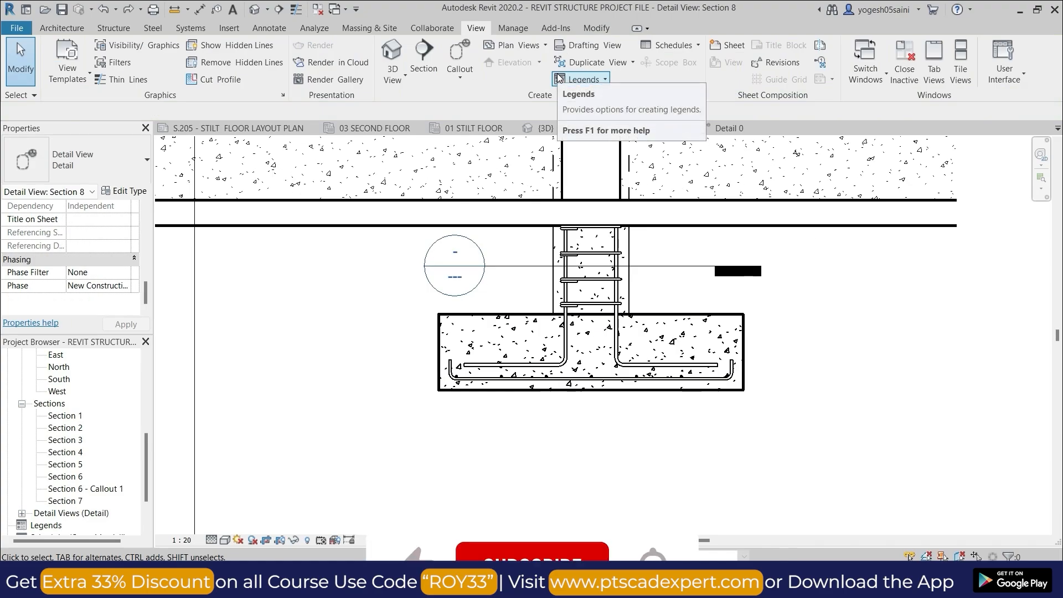
scroll(671, 348, down, 2)
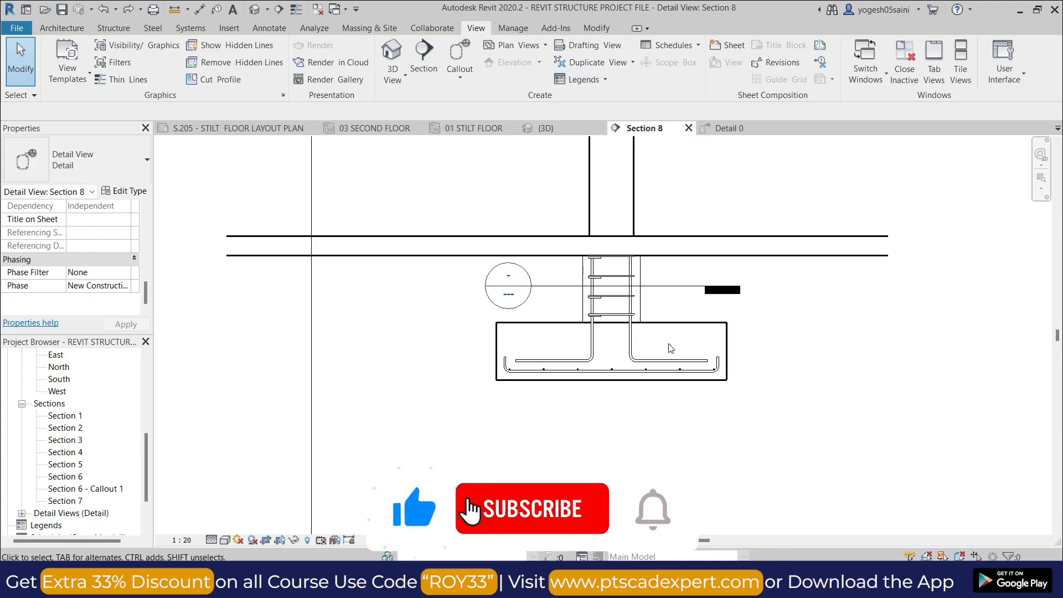
- Lower the right L-shaped bar's horizontal leg to just above the footing mesh, making its vertical leg about 583 mm
scroll(670, 348, up, 5)
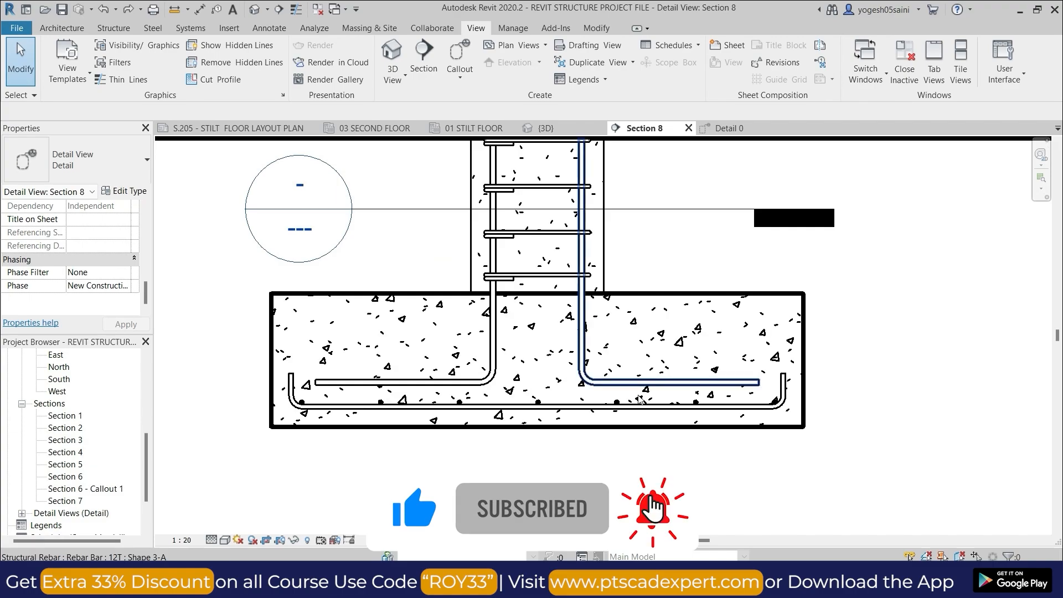
click(648, 382)
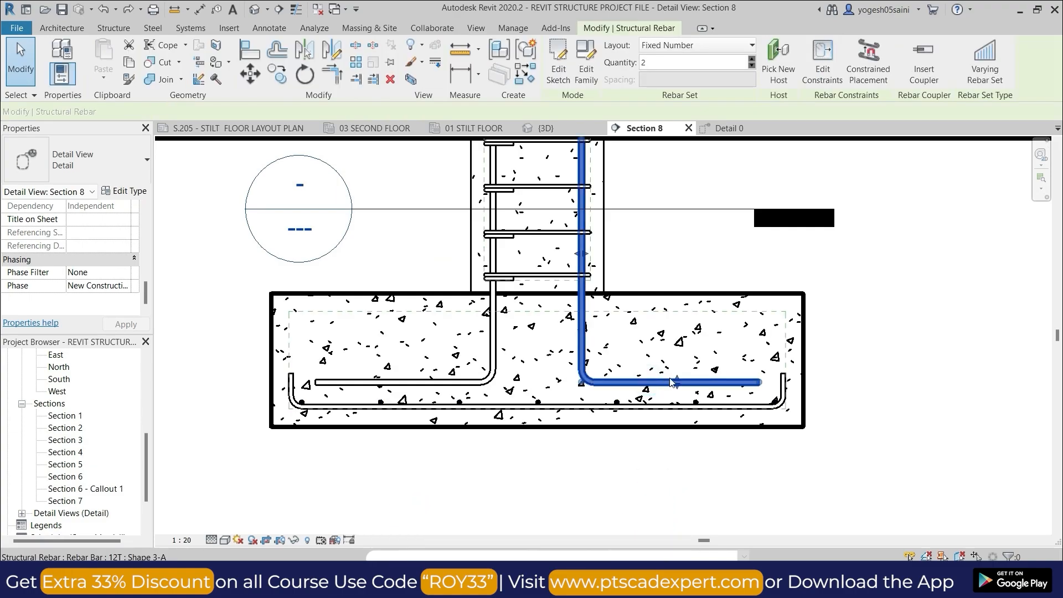
scroll(665, 352, up, 1)
scroll(665, 352, up, 1)
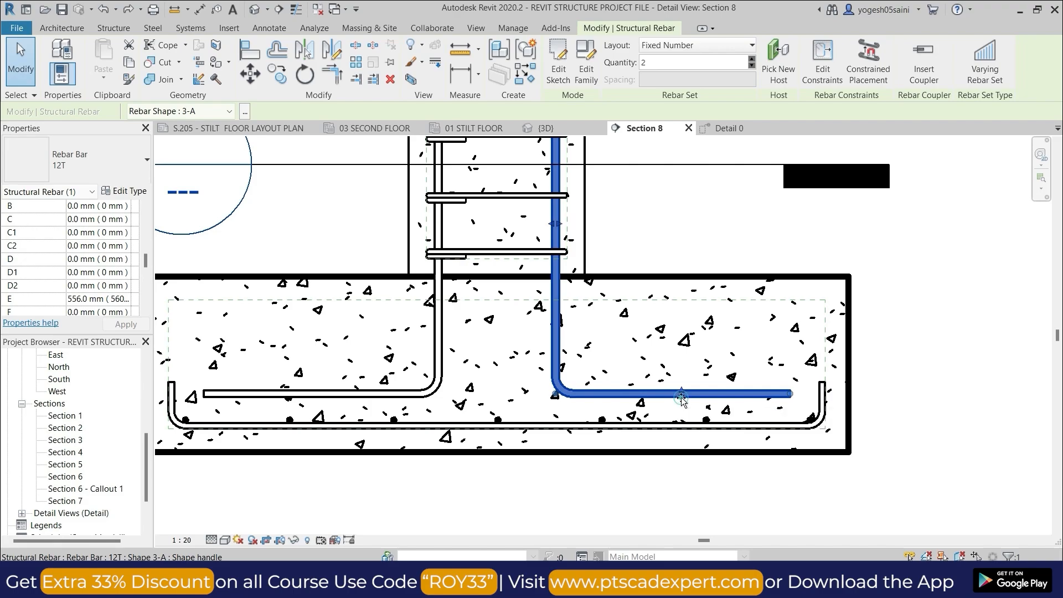
drag(679, 402, 682, 411)
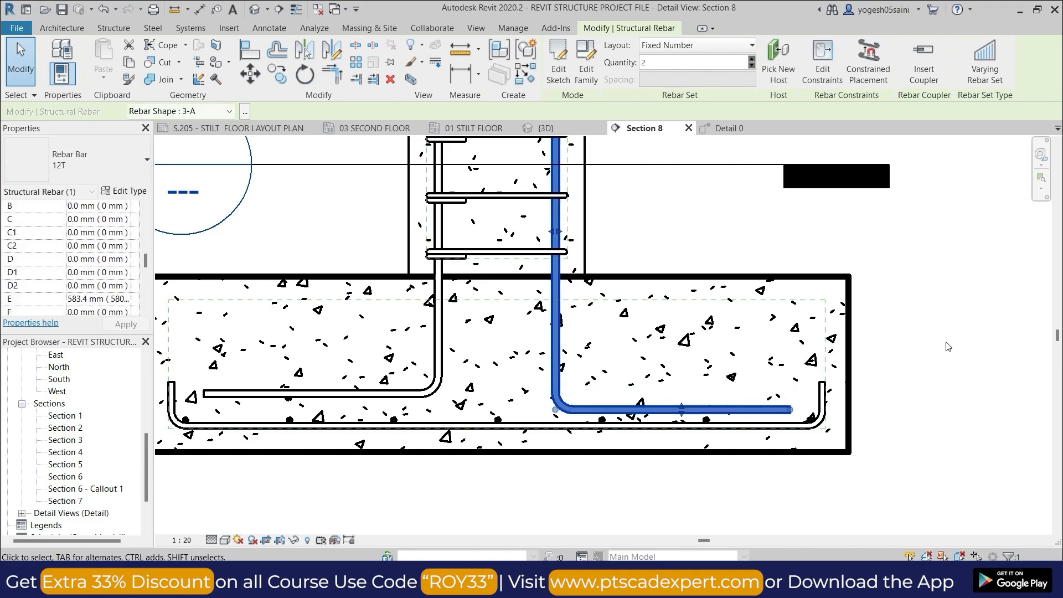
click(926, 353)
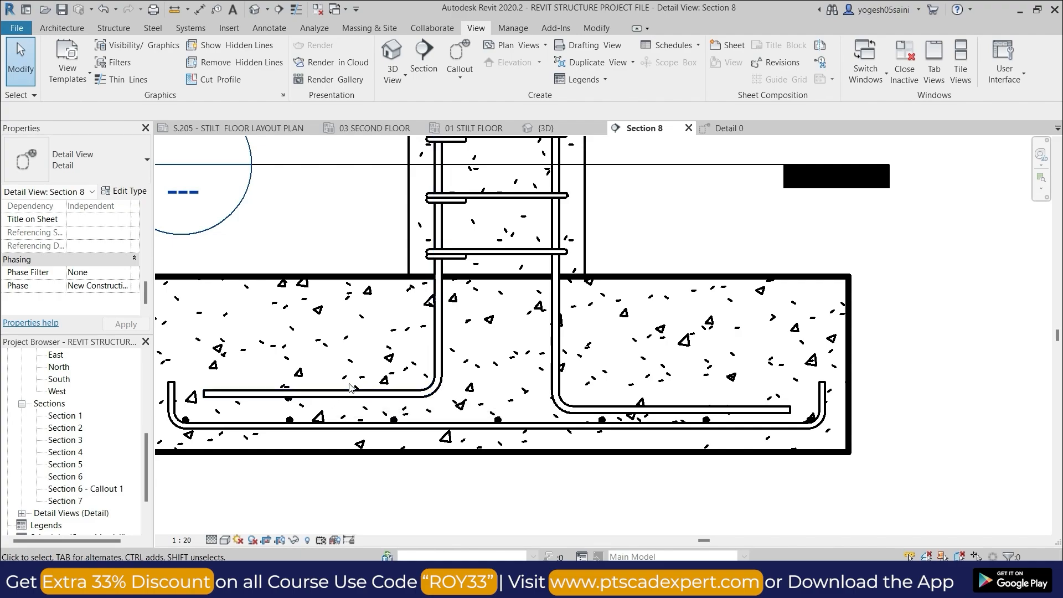
- Delete the mirrored L-shaped 12T bar on the left side of the column
click(438, 368)
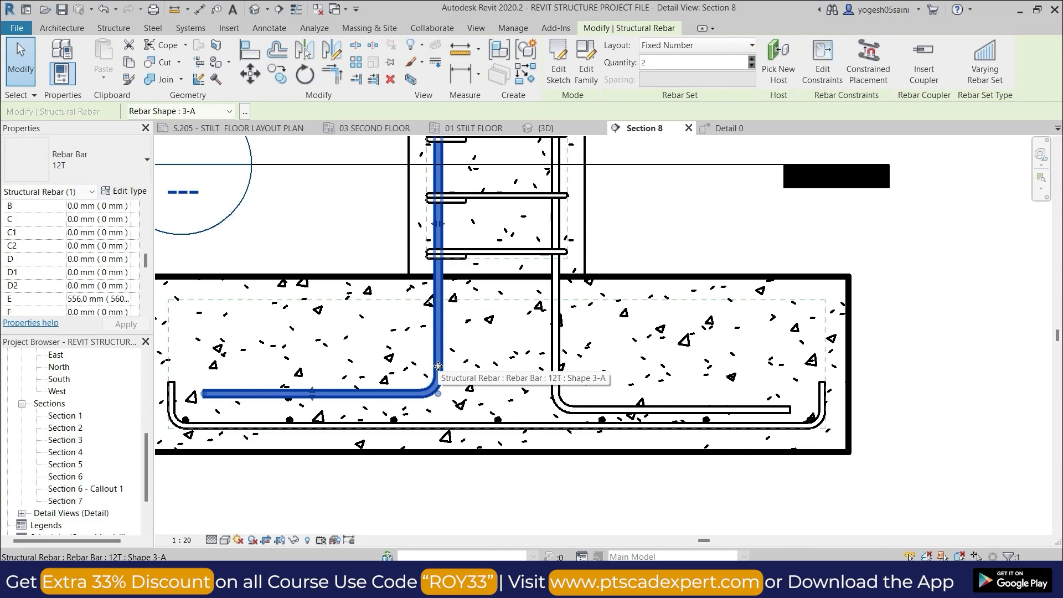
right_click(437, 366)
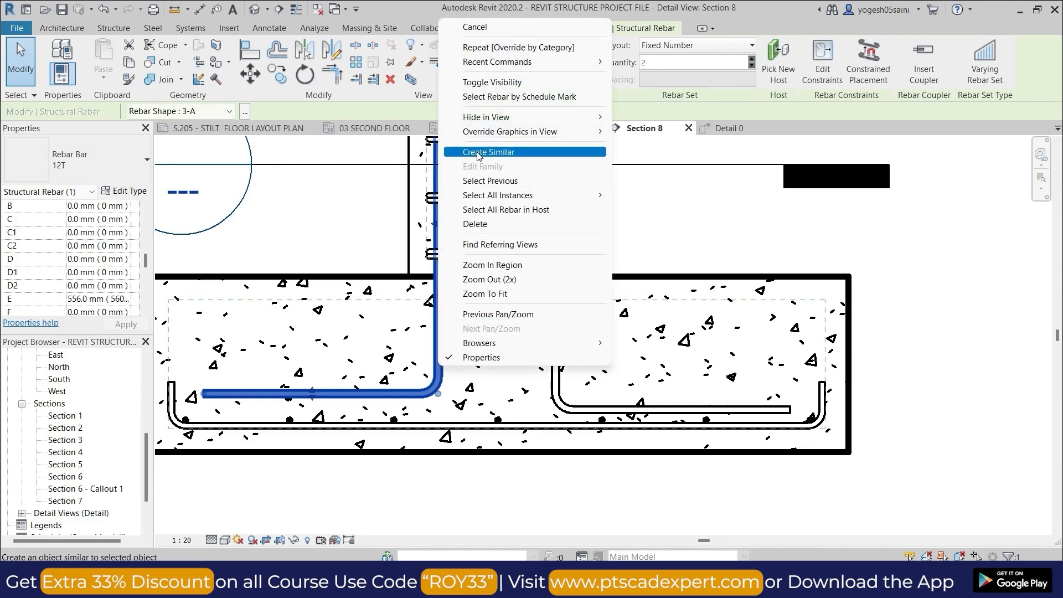
click(482, 223)
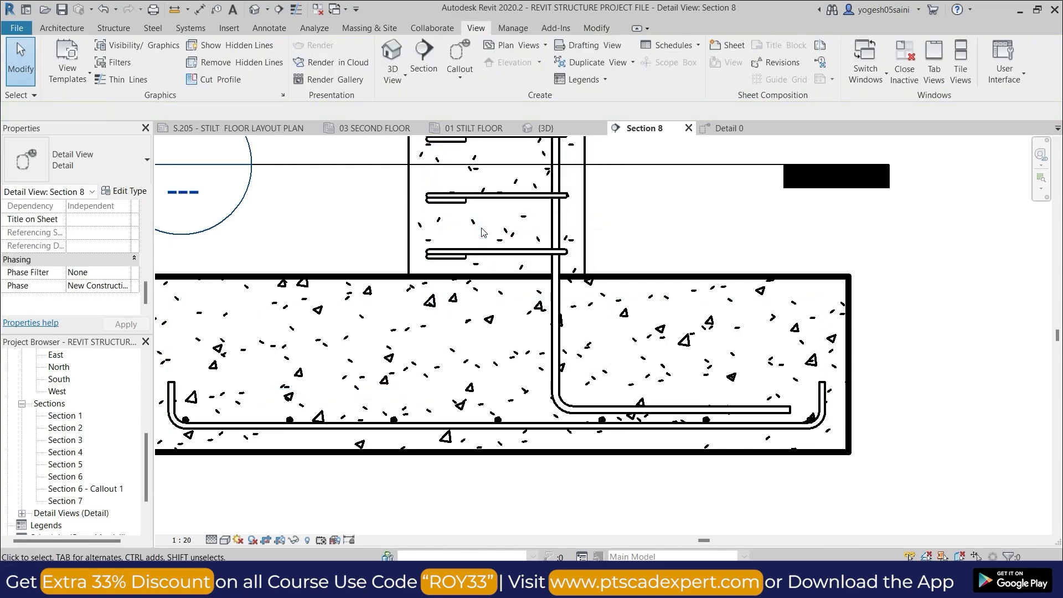
- Mirror a copy of the lowered right-hand 12T bar to the left about the footing's vertical centre line
click(555, 330)
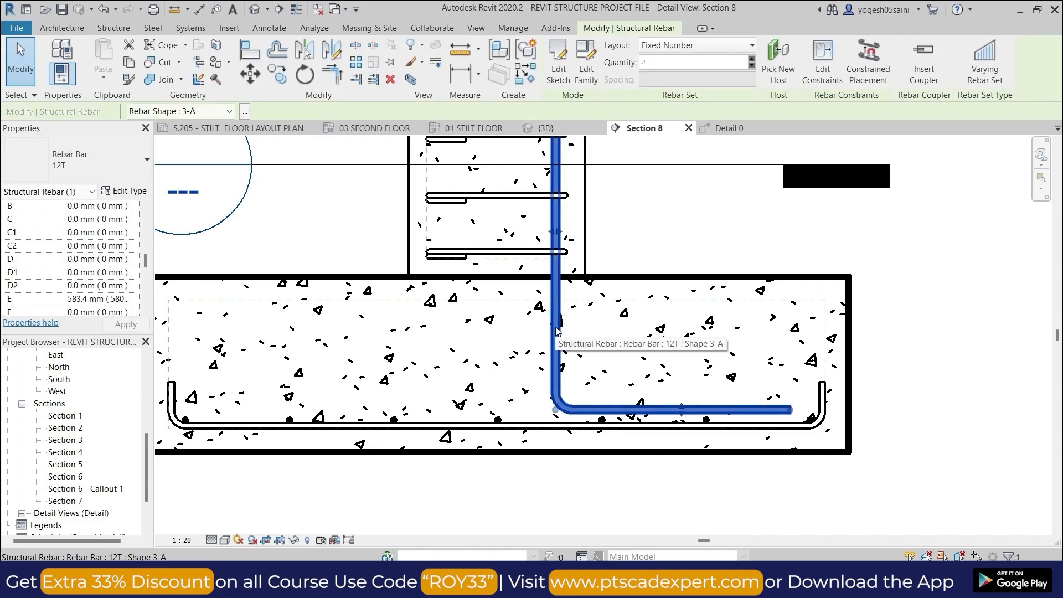
key(m)
key(m)
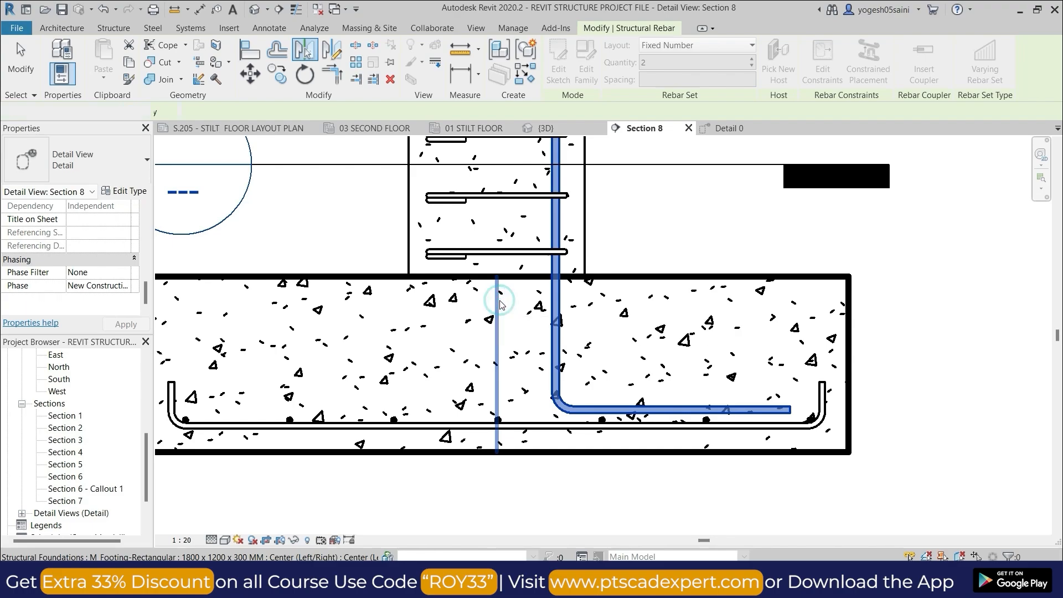
click(498, 303)
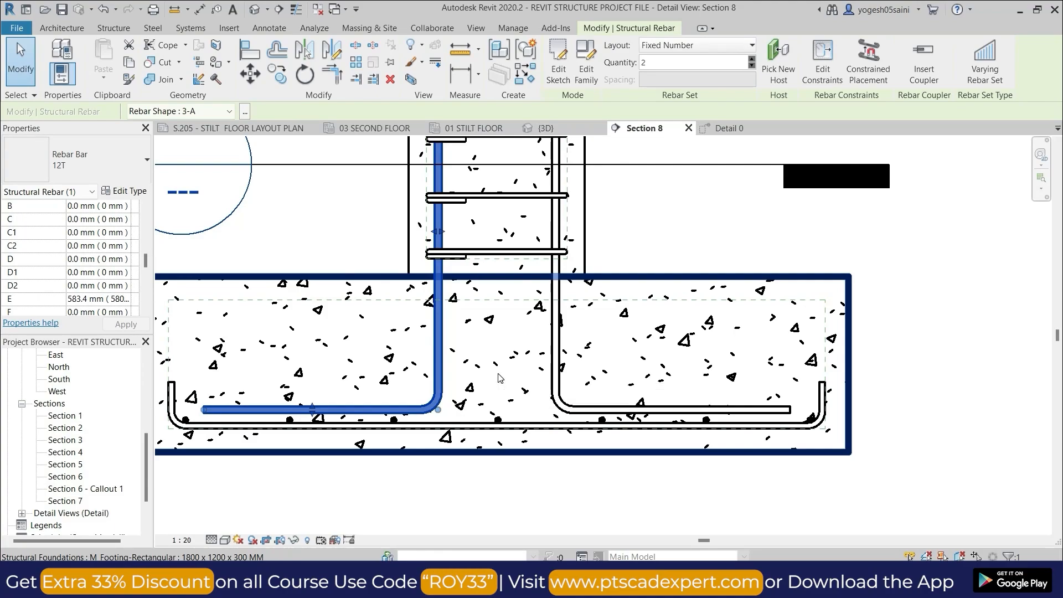
- Extend the column's 8T stirrup set down into the footing, to just above the L-shaped bars' horizontal legs
scroll(500, 378, down, 1)
scroll(498, 377, down, 1)
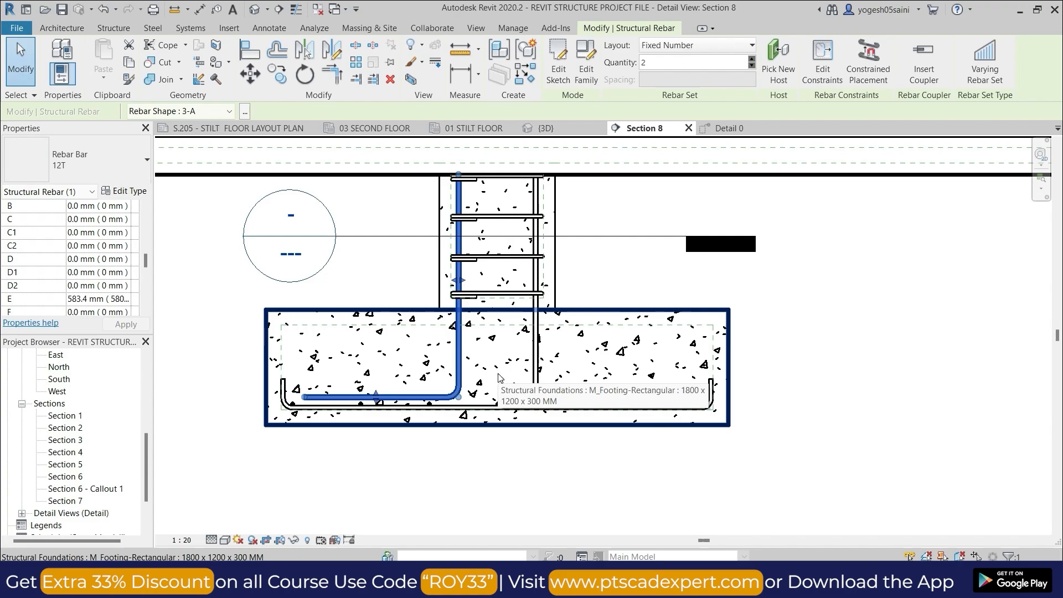
scroll(498, 377, down, 1)
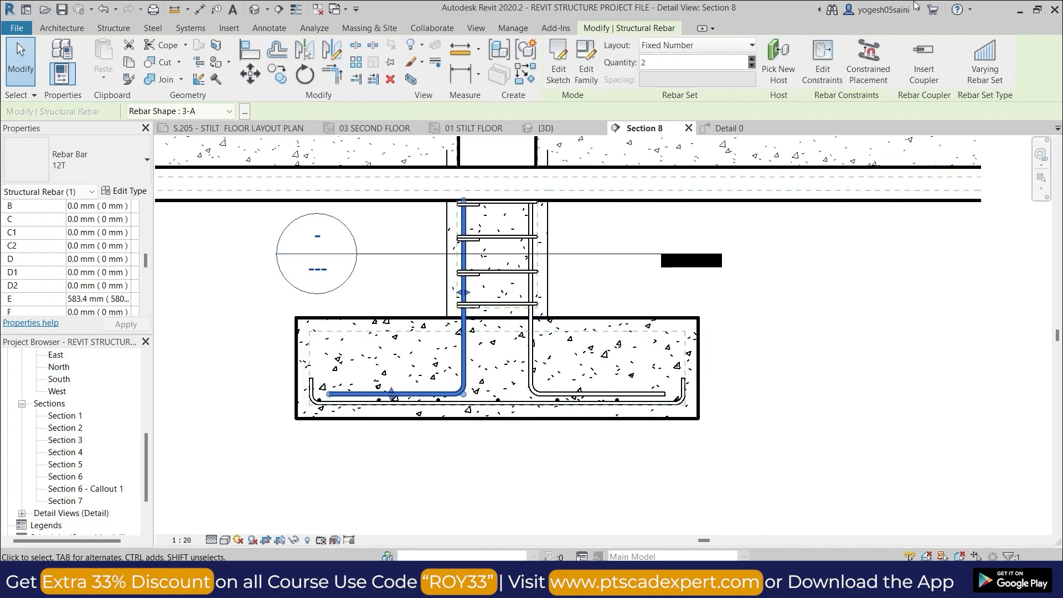
click(500, 304)
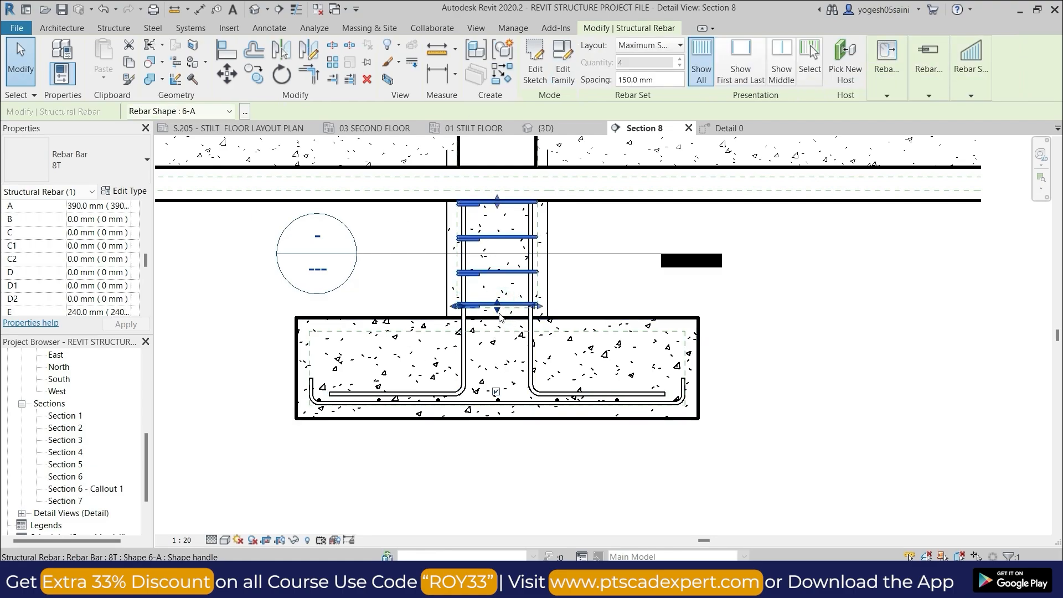
drag(498, 312, 486, 384)
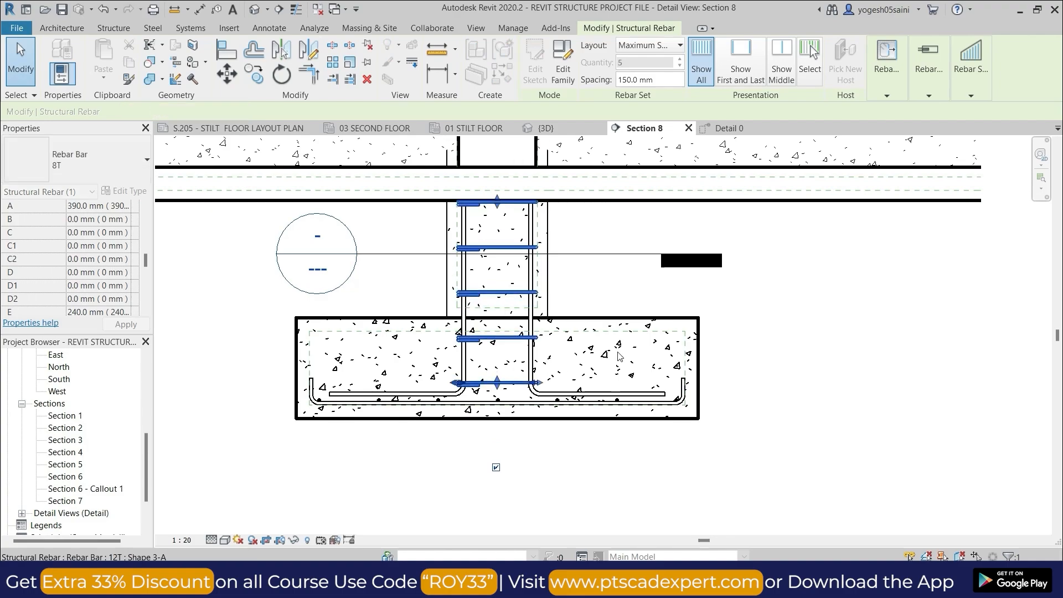
- Tag by category the 10R bar set shown as dots in the footing mesh, with a horizontal tag and no leader
click(758, 353)
middle_drag(777, 365, 820, 403)
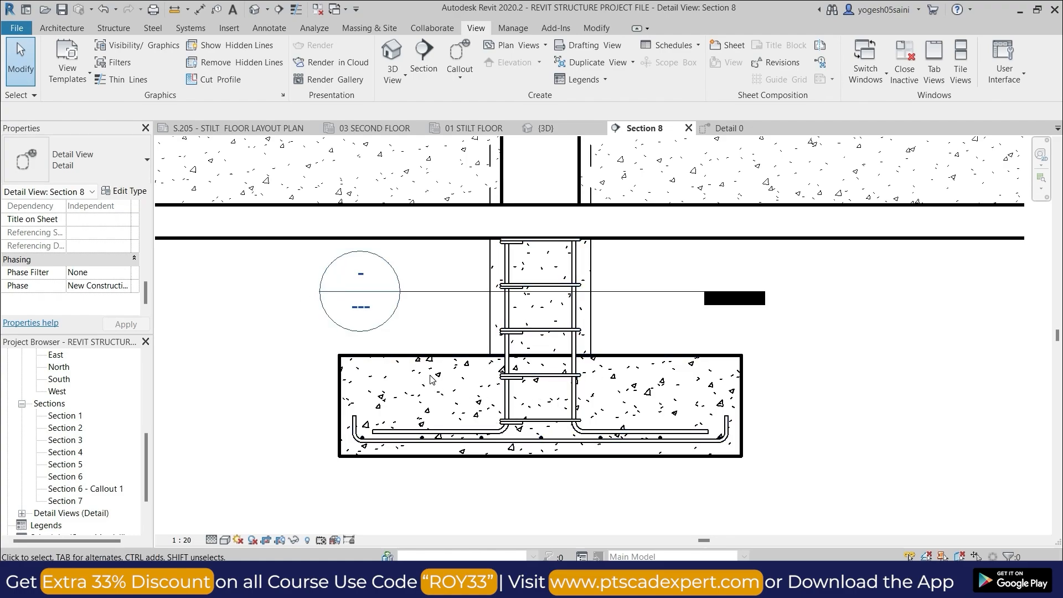
click(269, 28)
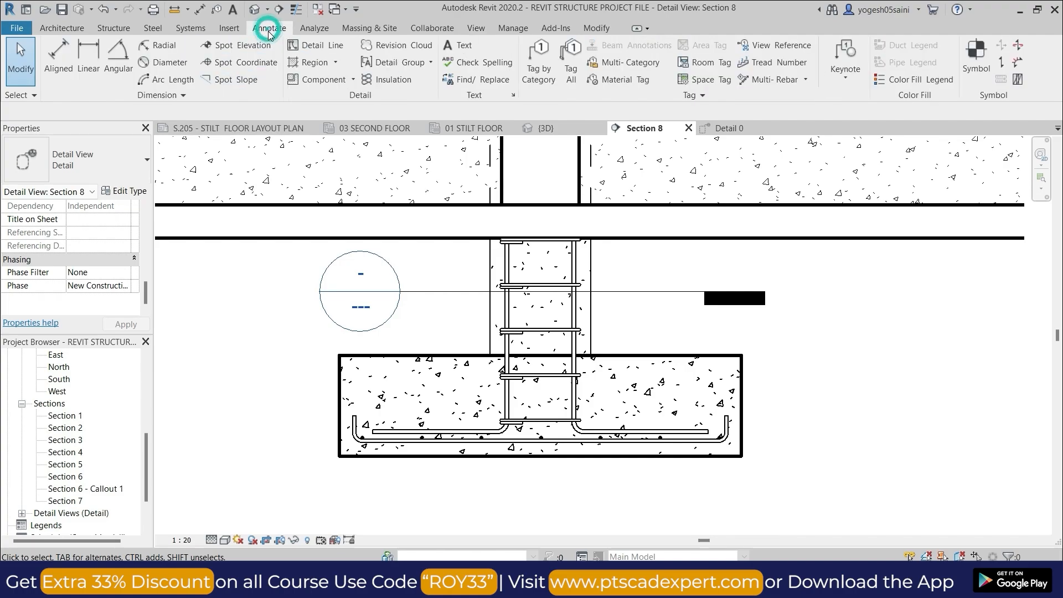
click(535, 78)
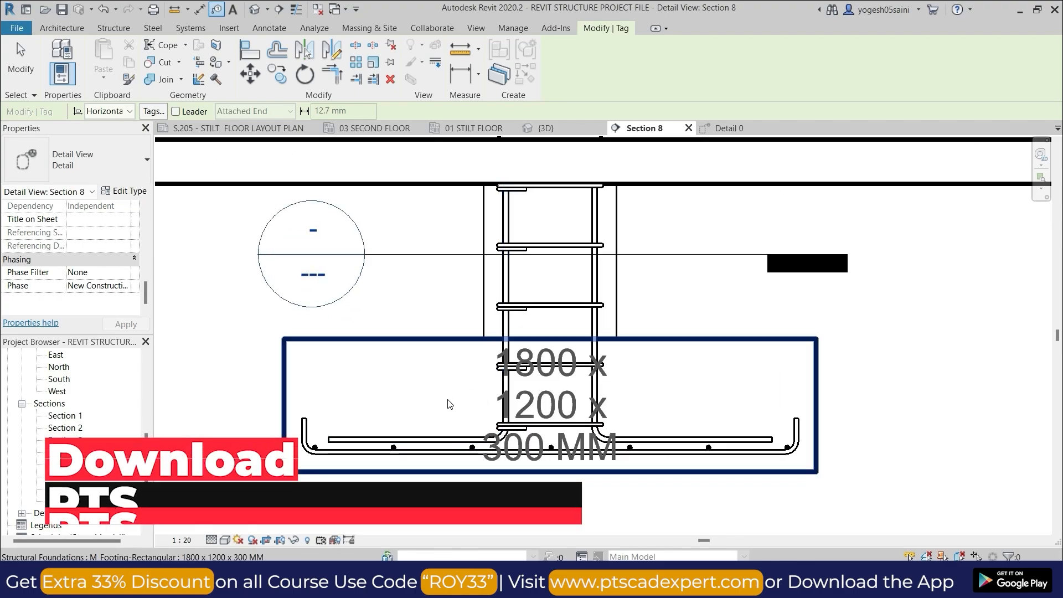
scroll(446, 404, up, 2)
scroll(536, 372, up, 2)
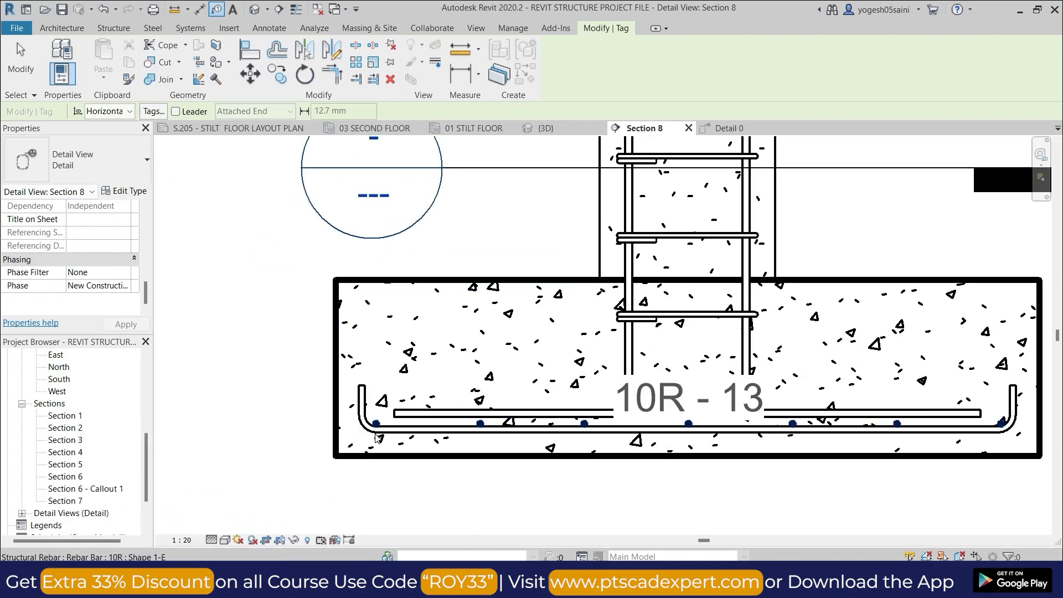
scroll(396, 432, up, 1)
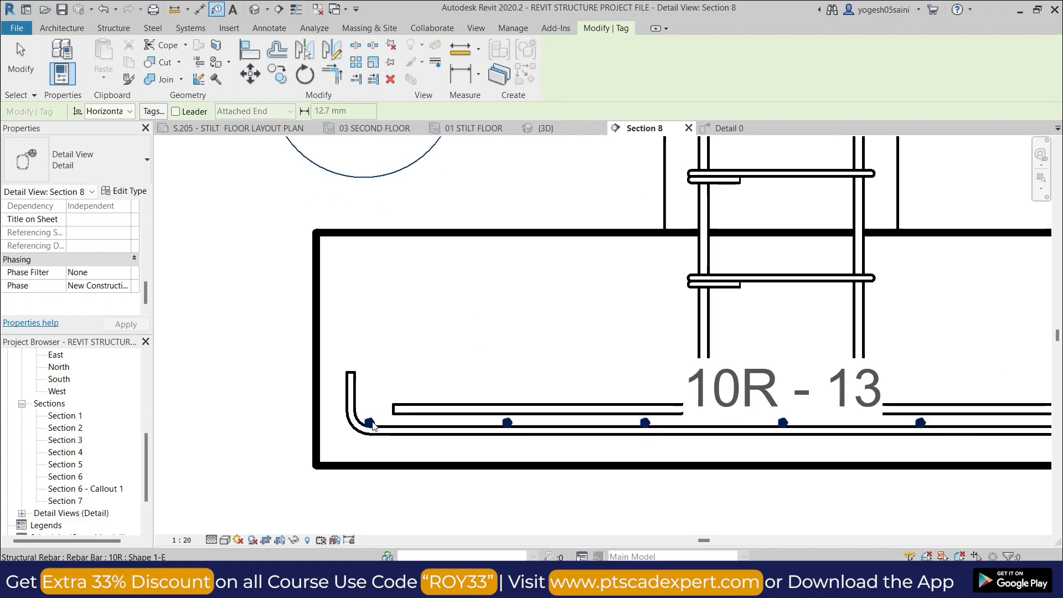
scroll(376, 424, up, 2)
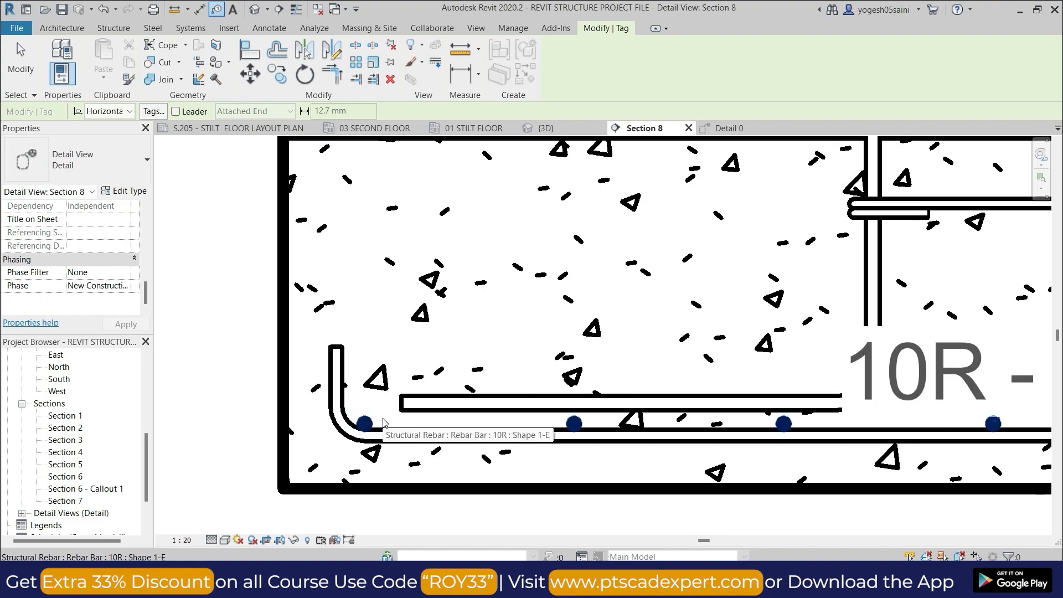
scroll(382, 423, down, 3)
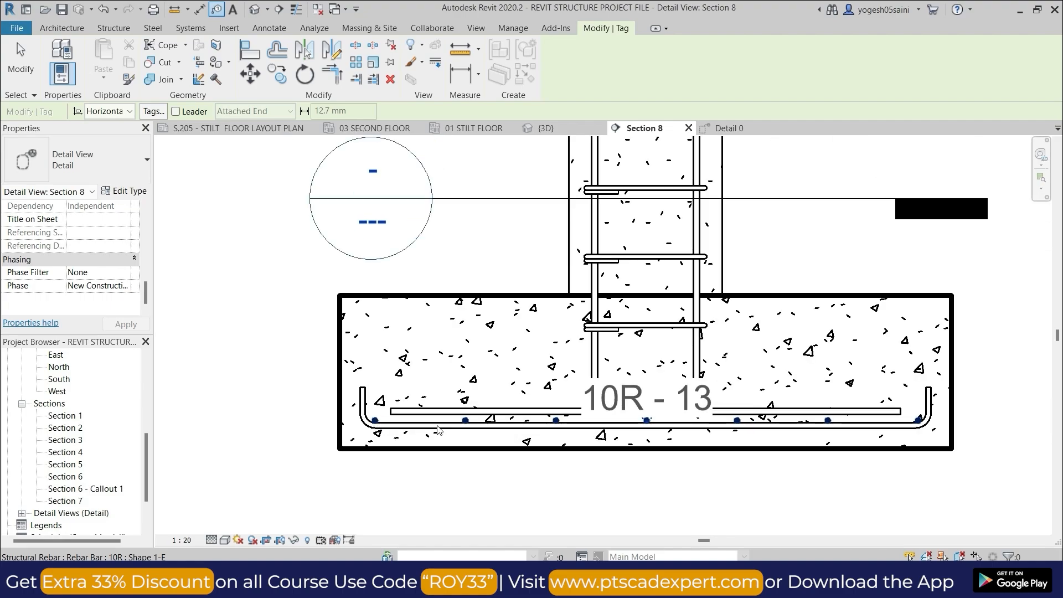
click(438, 429)
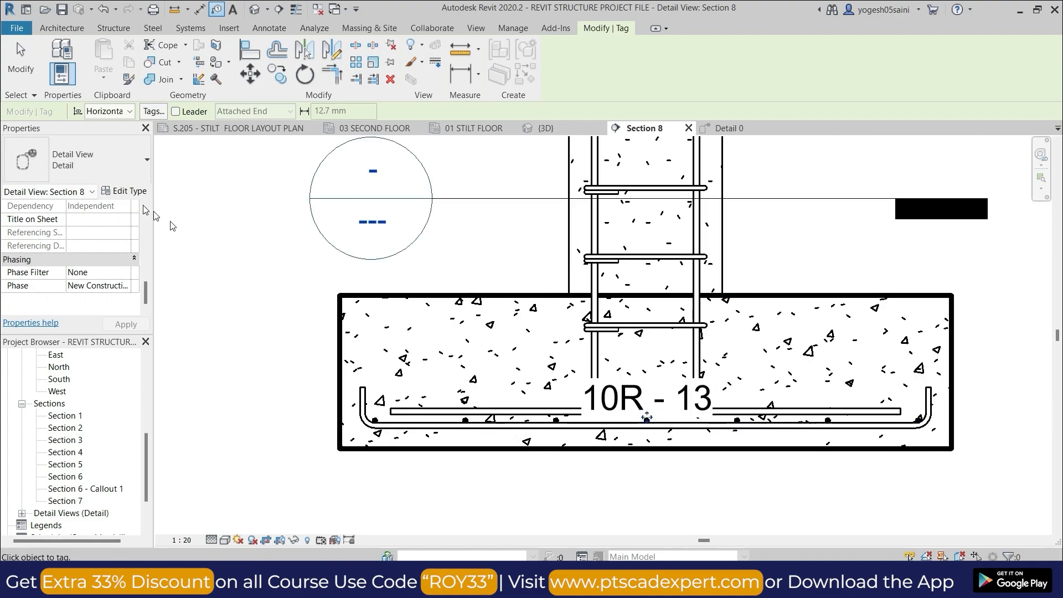
- Move the 10R rebar tag out of the footing to just below its lower-left corner
click(19, 69)
click(649, 412)
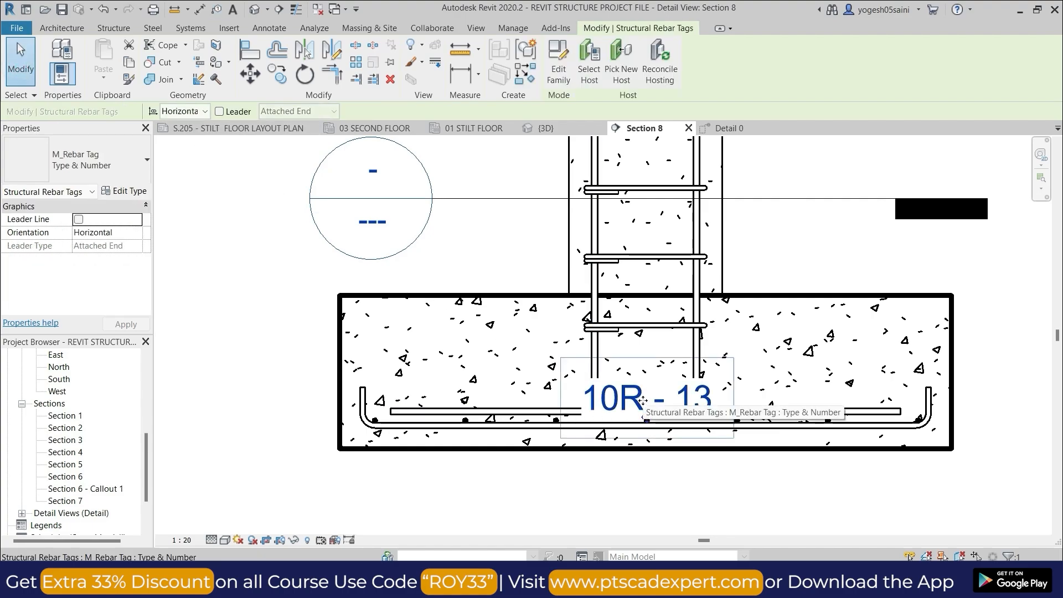
drag(597, 428, 339, 504)
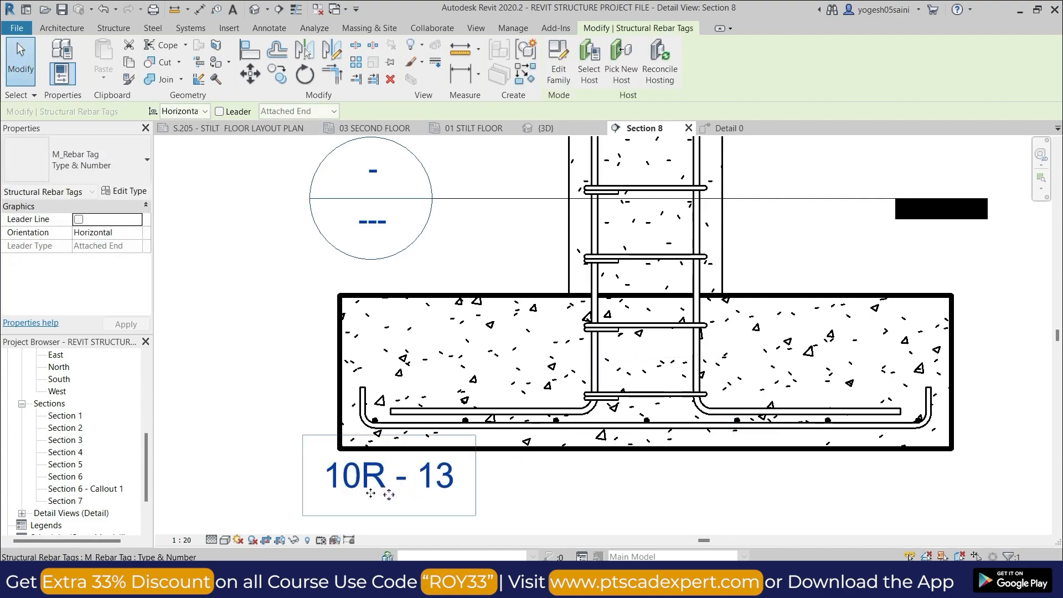
scroll(559, 500, down, 1)
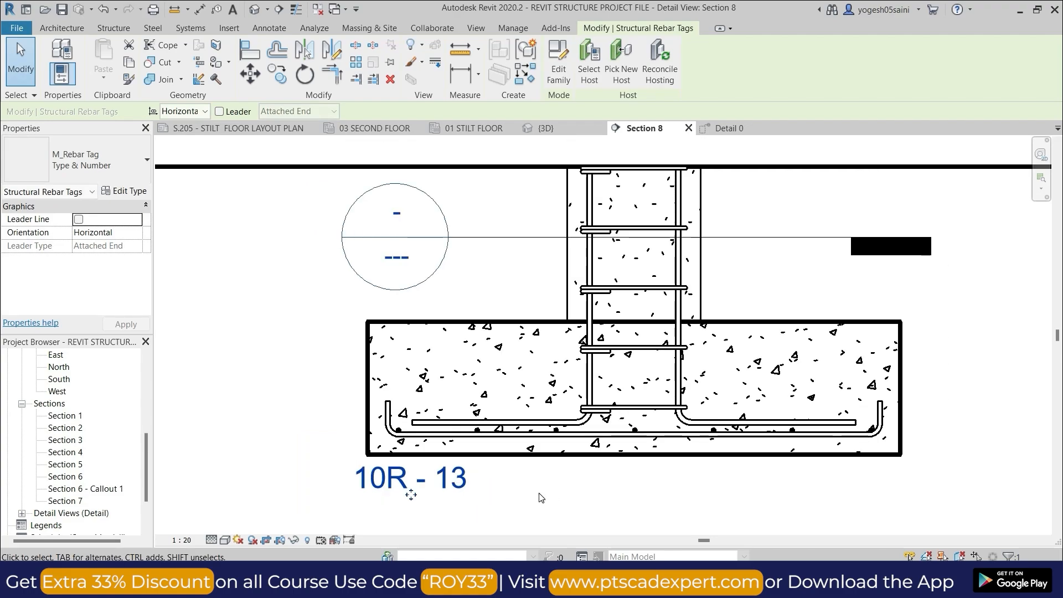
scroll(548, 481, down, 1)
scroll(541, 468, down, 1)
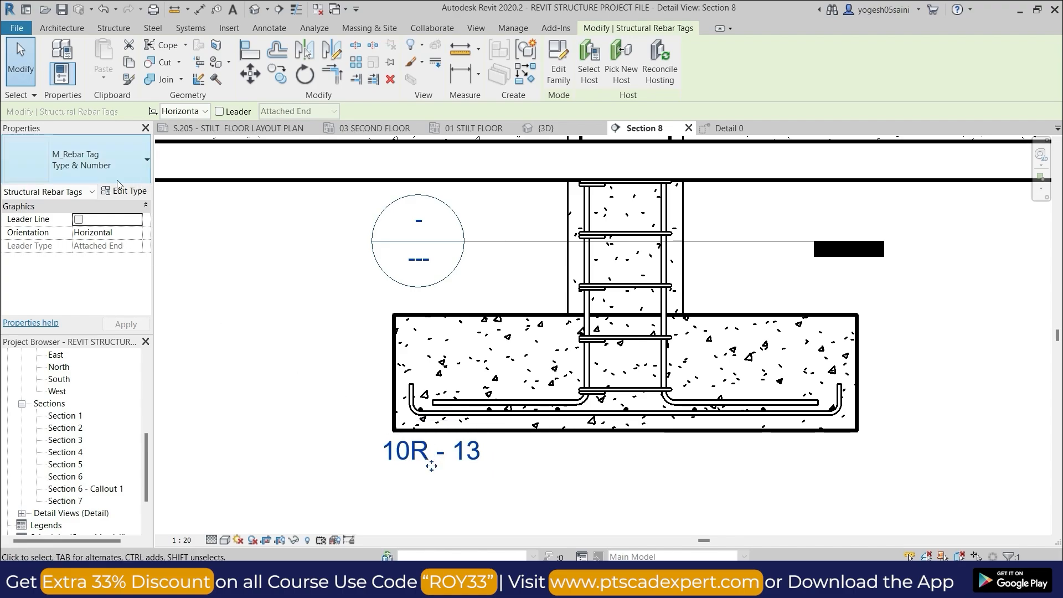
- Try the M_Rebar Tag types on the 10R tag in turn, from Quantity Type & Number to Type Spacing & Number
click(147, 160)
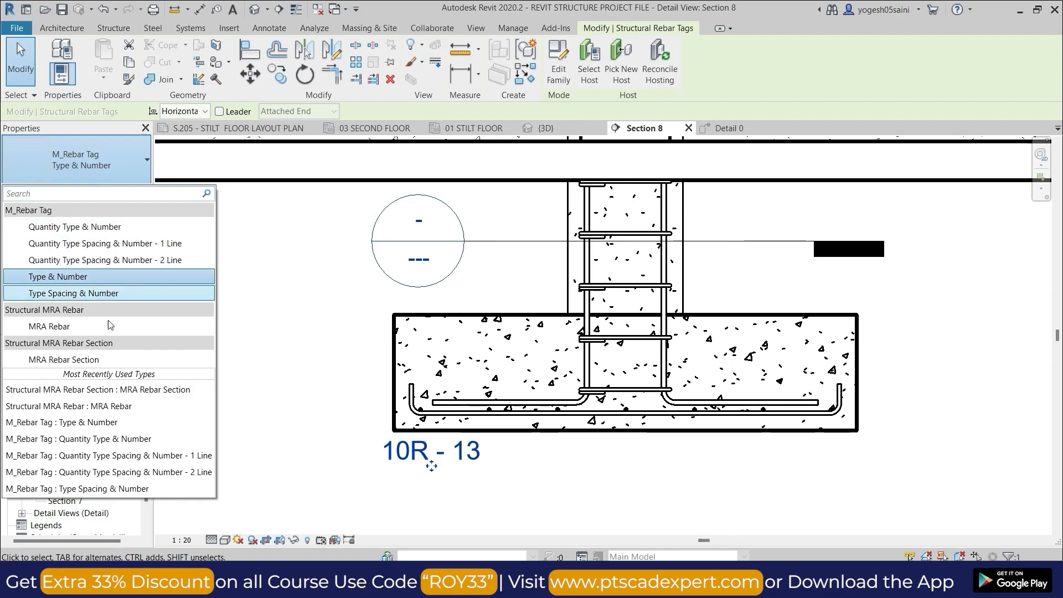
click(101, 227)
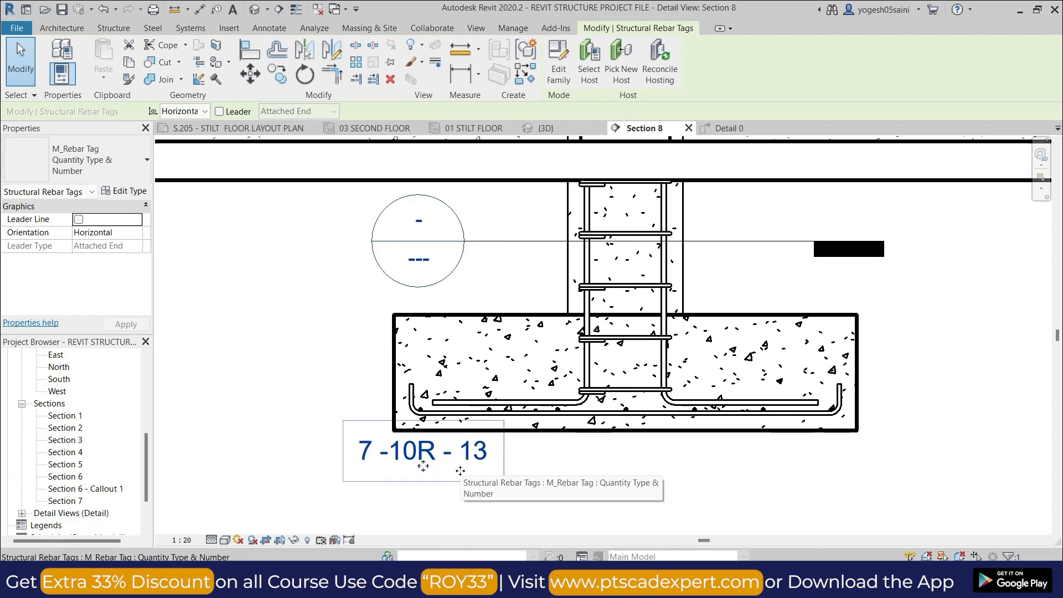
click(146, 161)
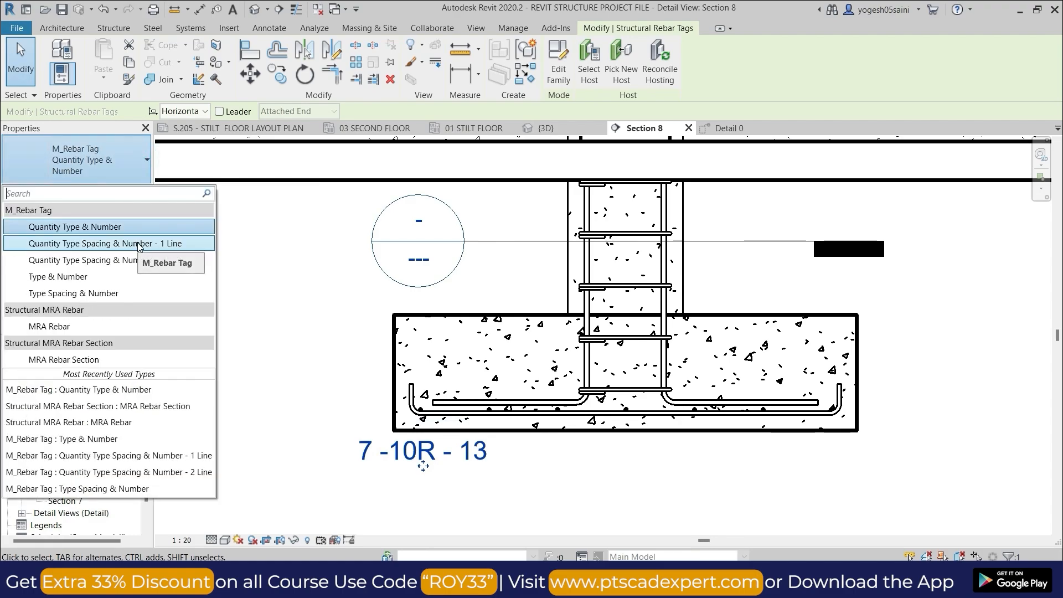
click(138, 244)
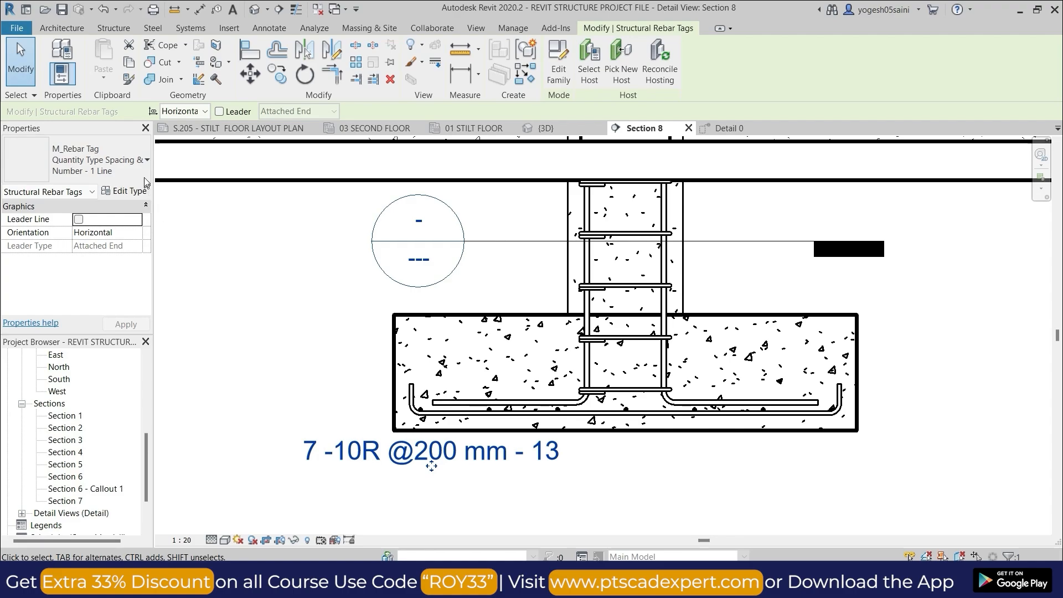
click(147, 161)
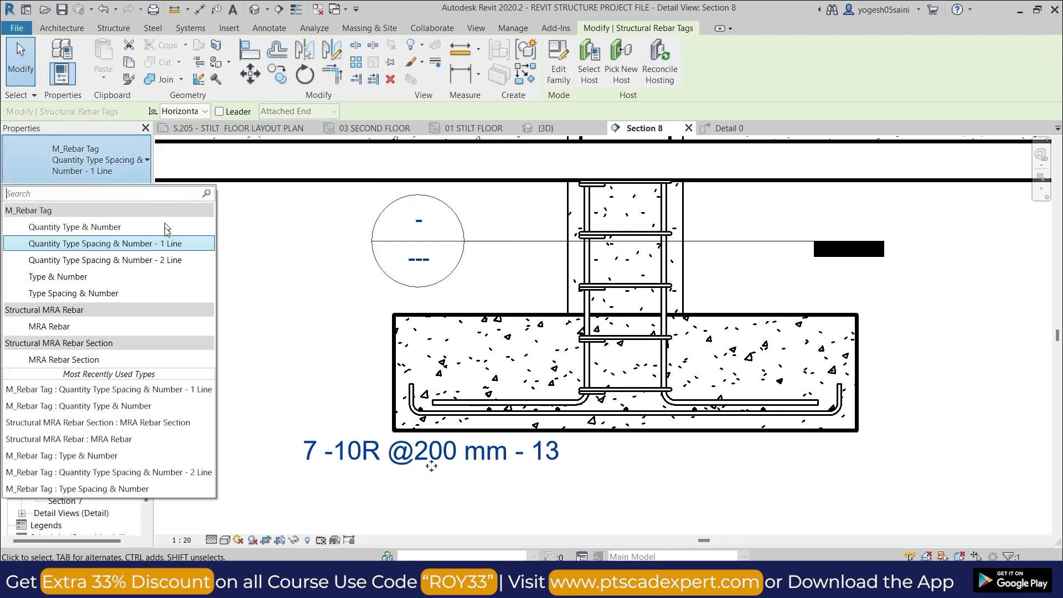
click(165, 260)
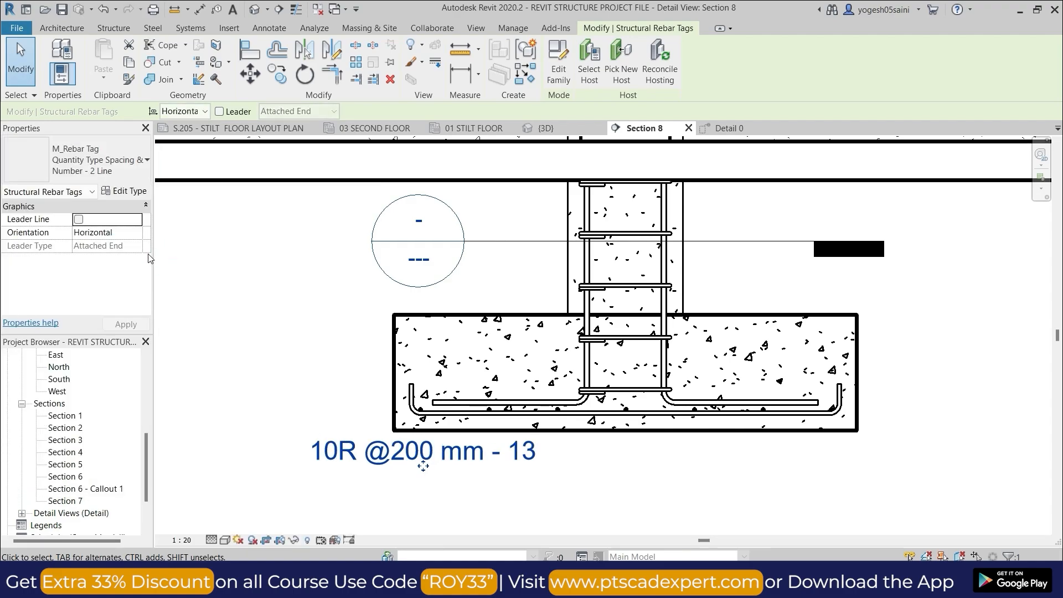
click(147, 160)
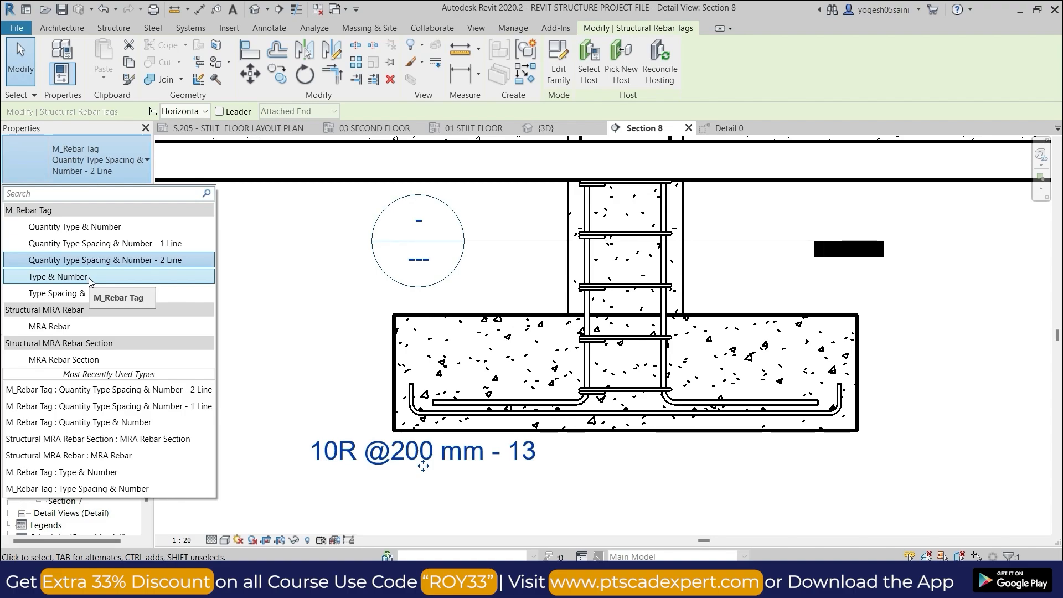
click(90, 277)
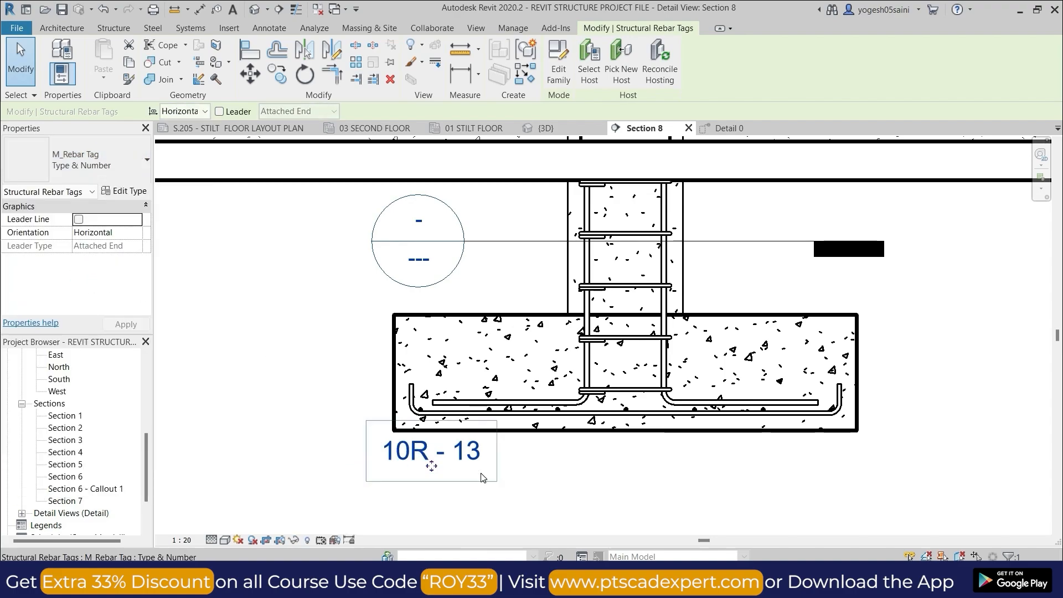
click(146, 162)
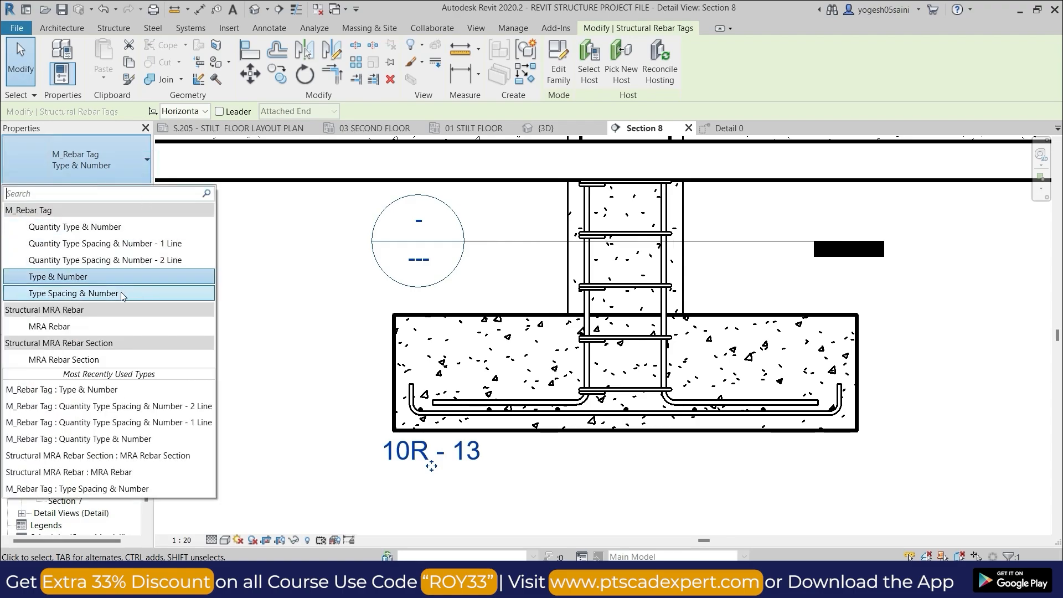
click(121, 294)
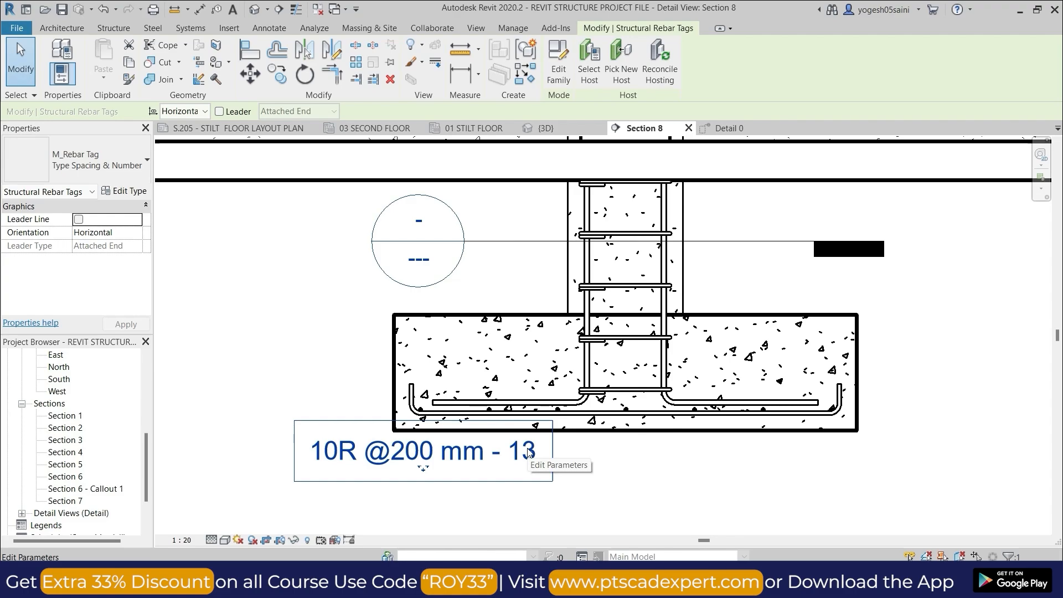
- Try the MRA Rebar and MRA Rebar Section types on the 10R tag
click(148, 163)
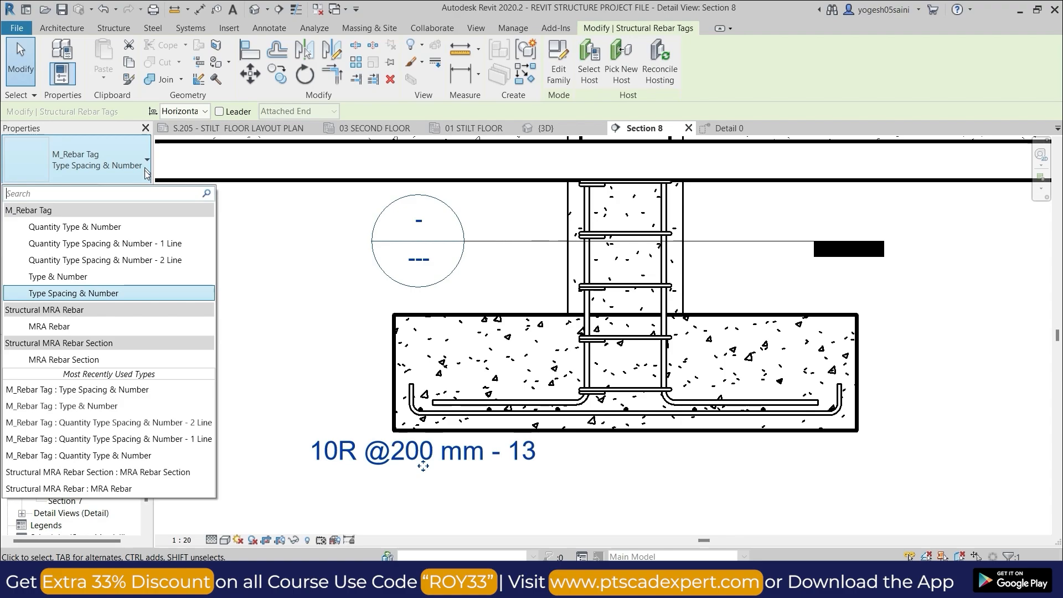
click(95, 325)
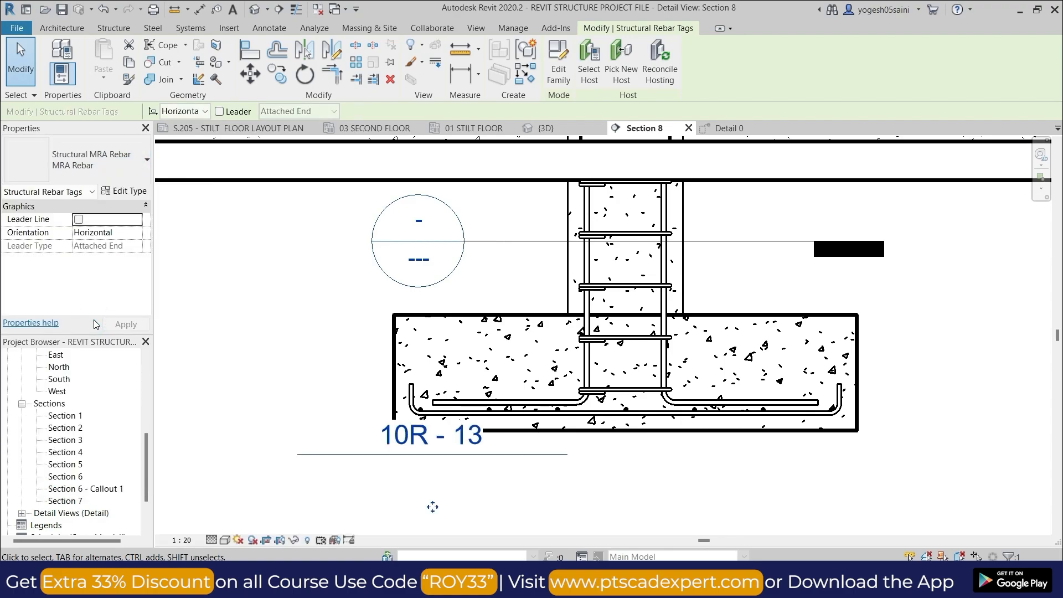
click(145, 165)
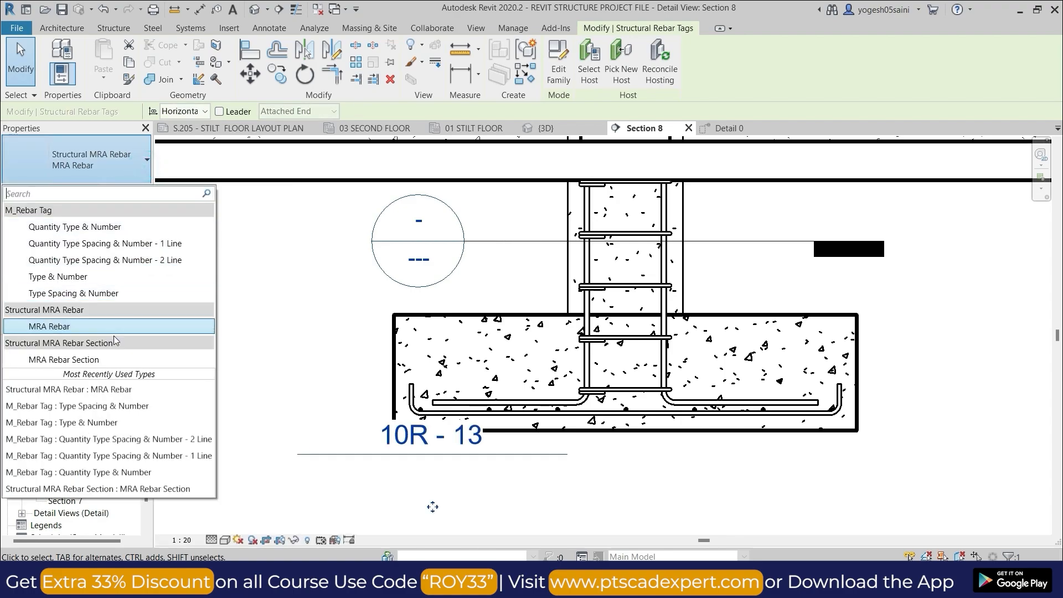
click(111, 360)
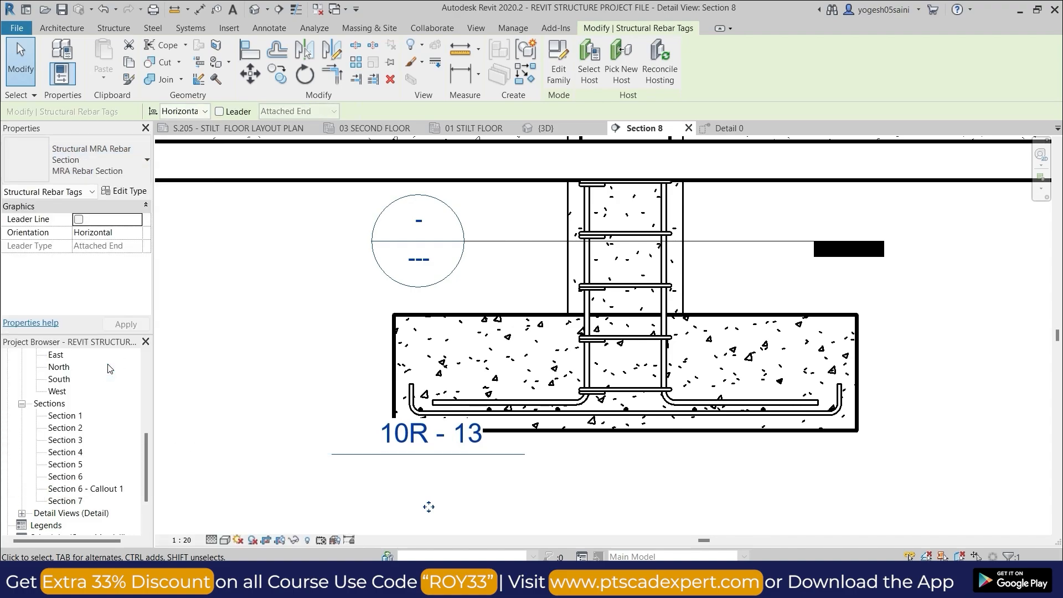
click(138, 166)
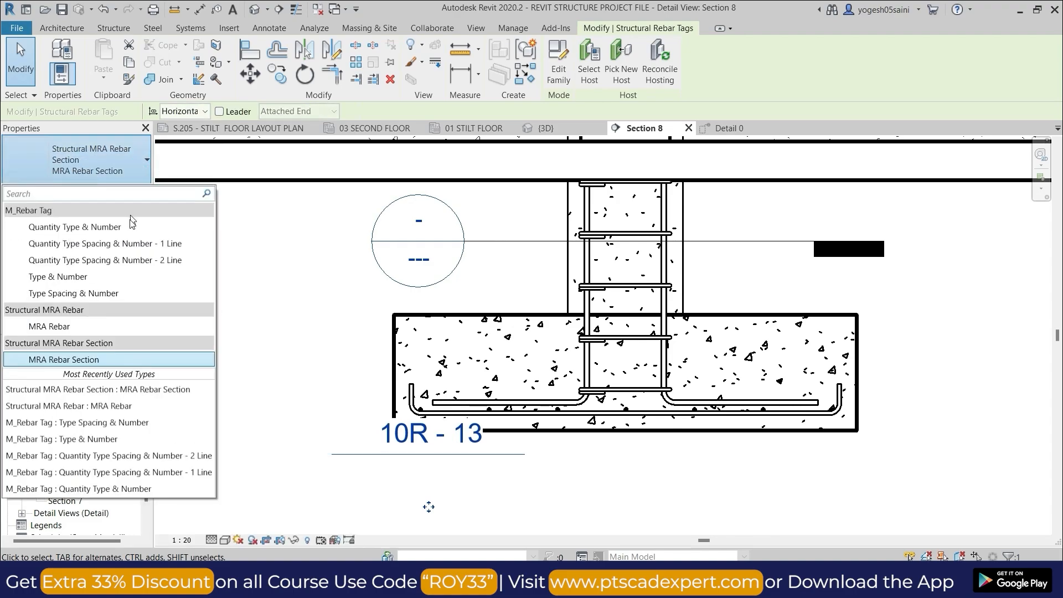
key(Escape)
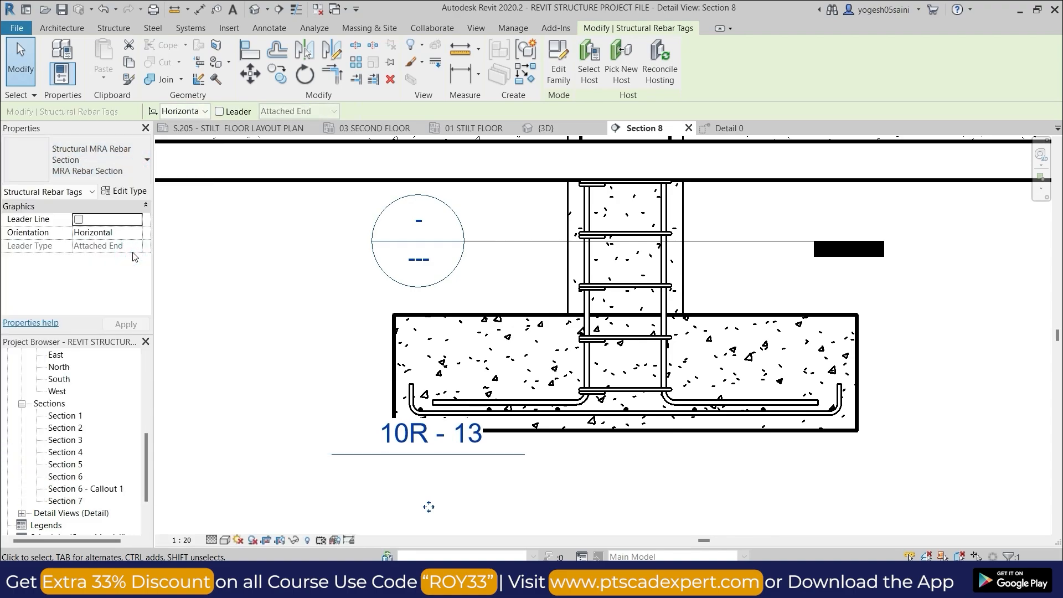
- Change the 10R tag's type to M_Rebar Tag Quantity Type Spacing & Number - 1 Line
click(147, 159)
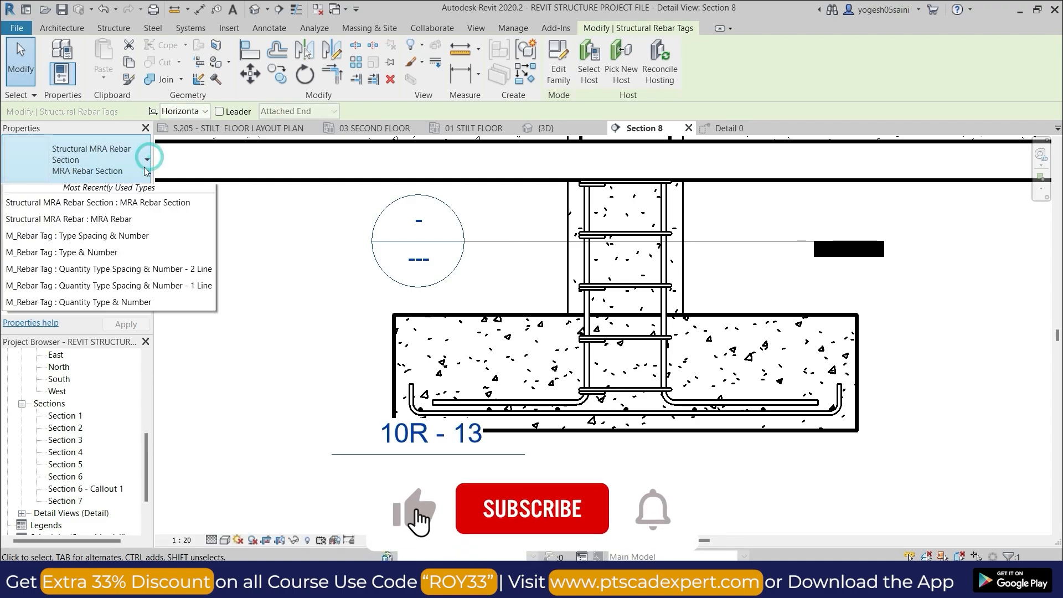
click(111, 240)
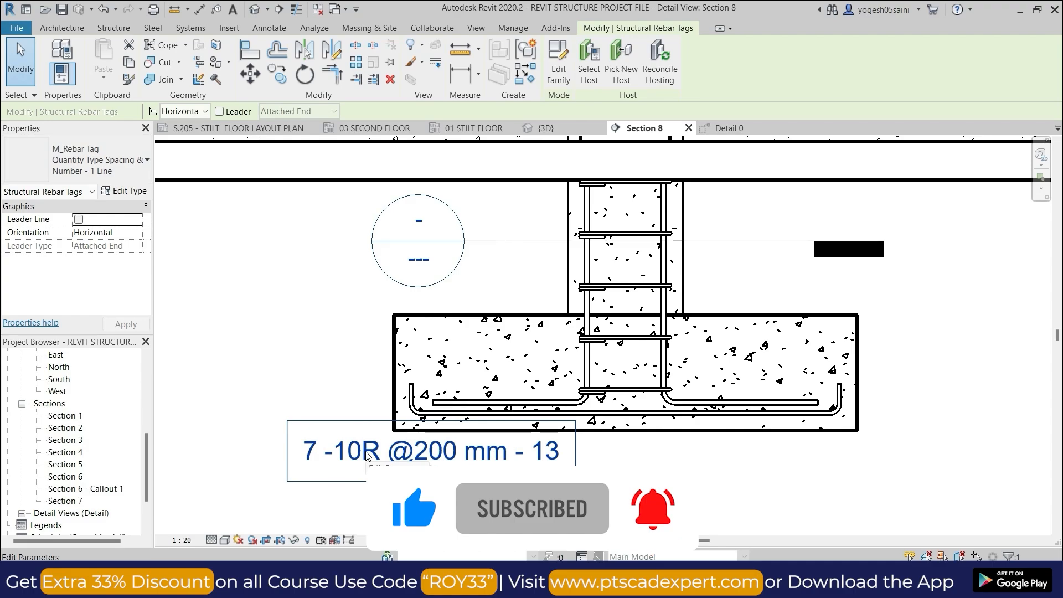
scroll(366, 455, down, 3)
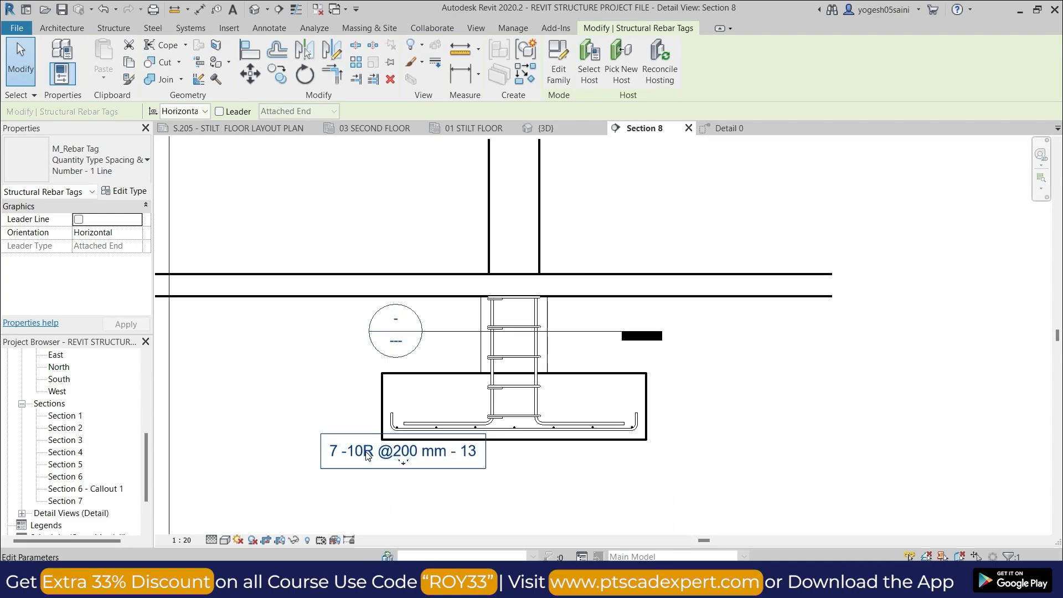
scroll(420, 472, up, 2)
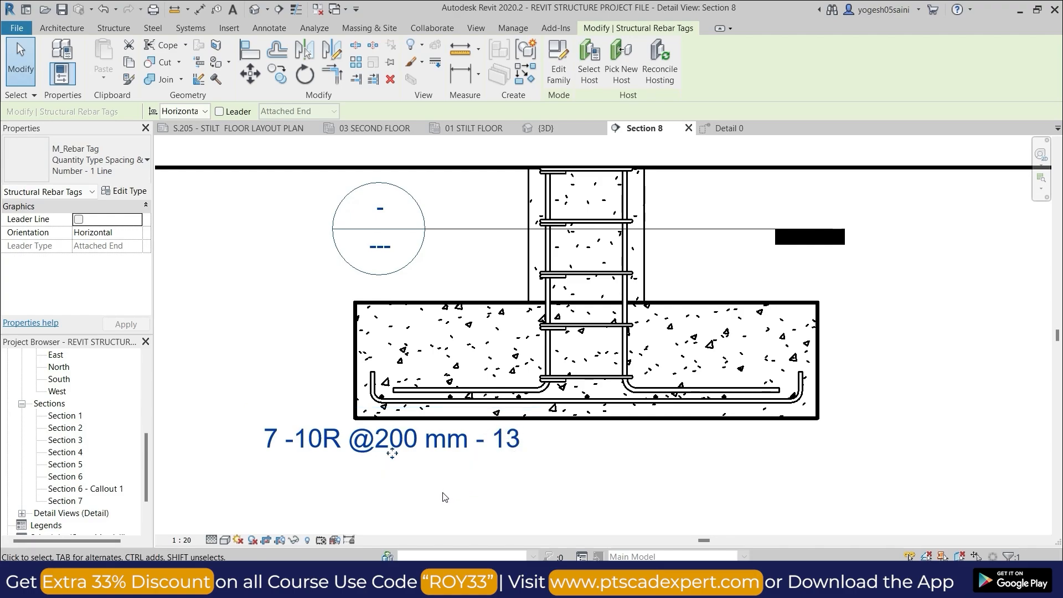
scroll(445, 497, down, 3)
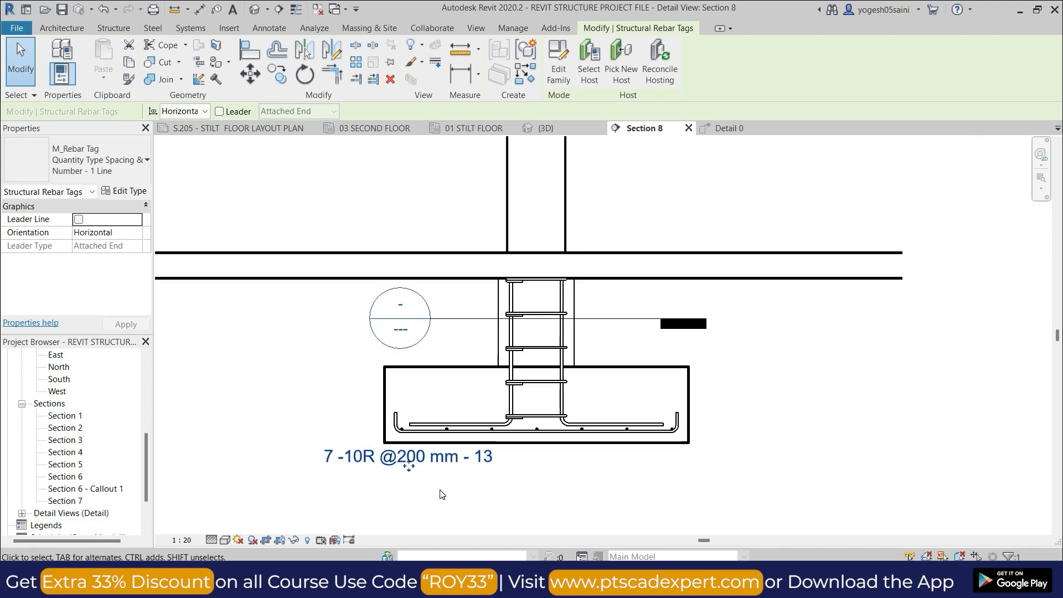
scroll(483, 487, down, 1)
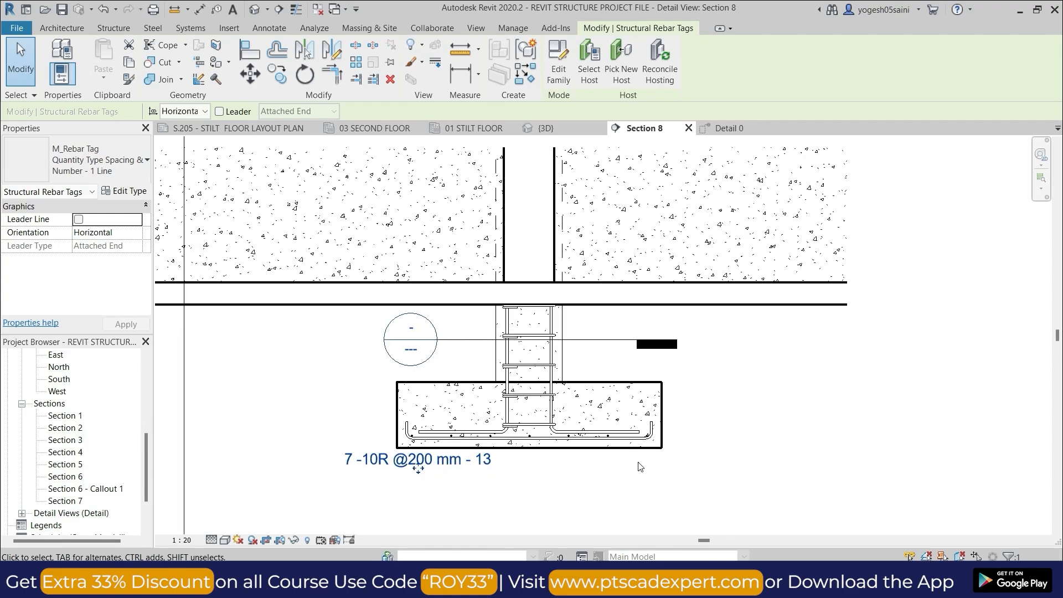
scroll(638, 464, up, 1)
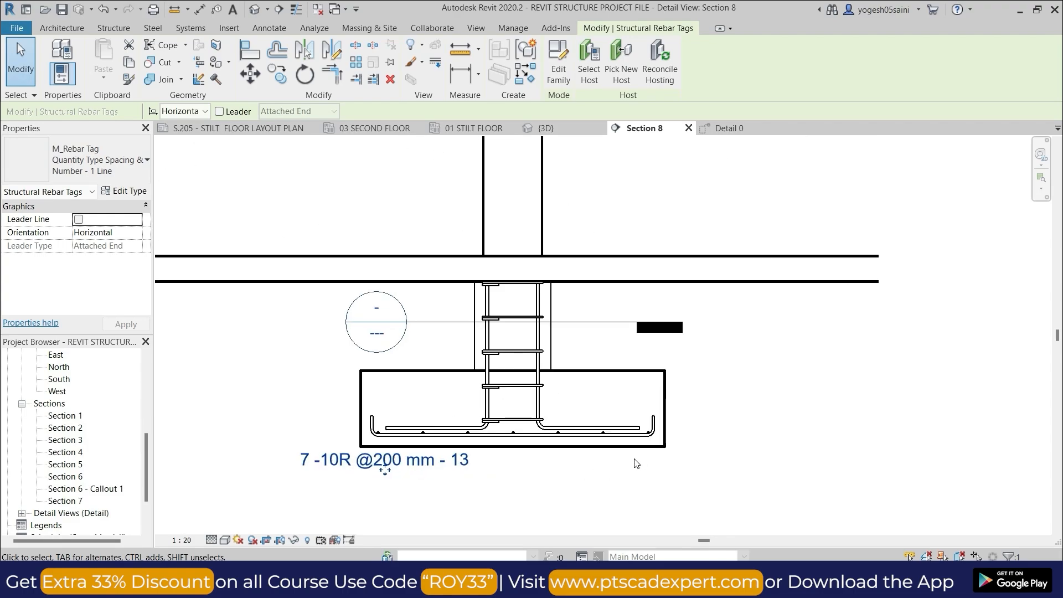
- Start Tag by Category with leaders turned on and the leader end set to Free End
scroll(637, 463, up, 1)
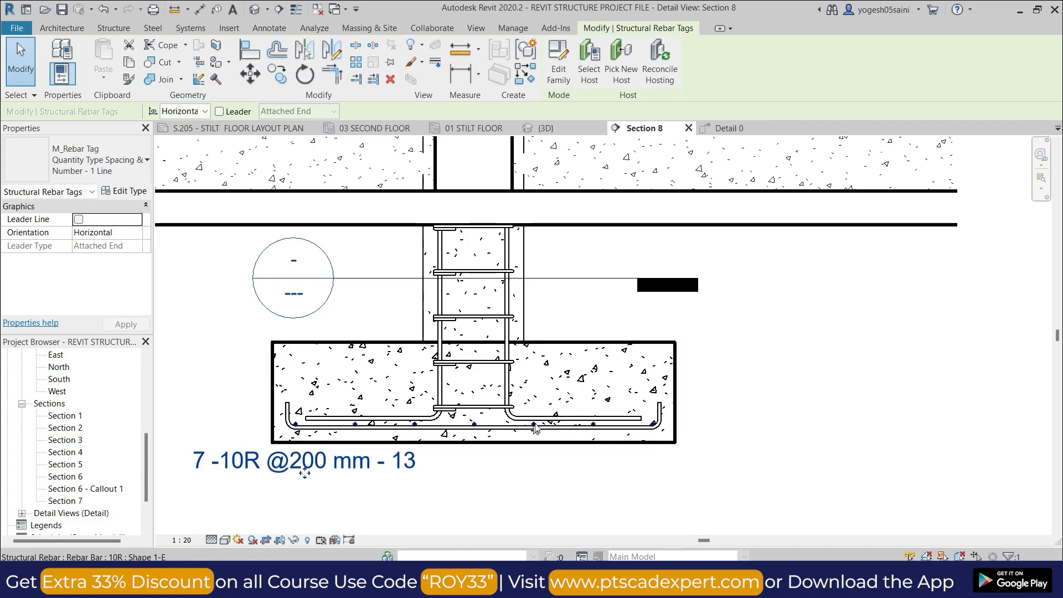
scroll(451, 407, up, 1)
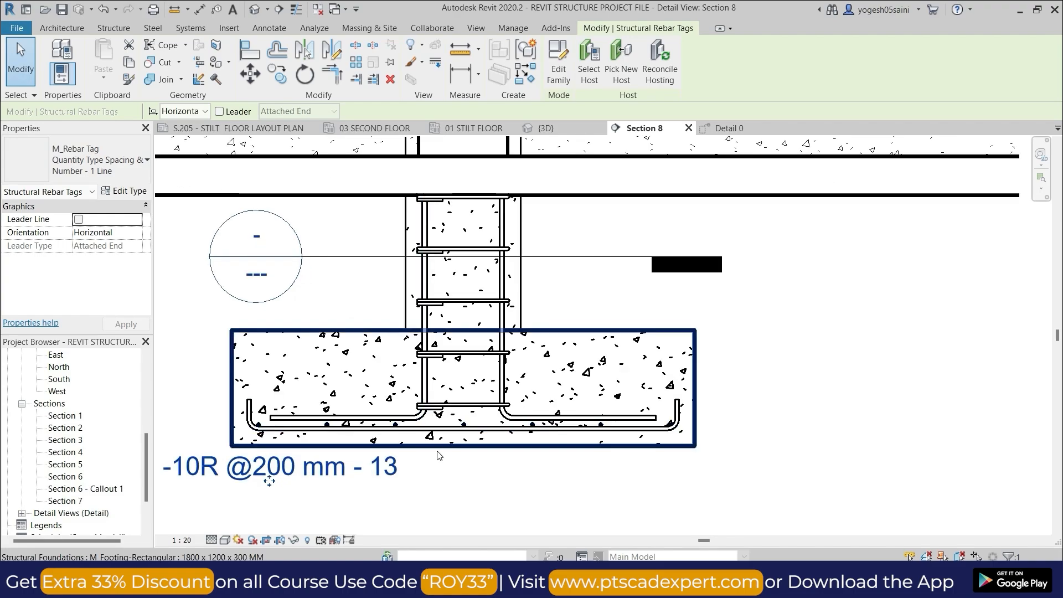
scroll(438, 451, down, 2)
scroll(441, 458, down, 1)
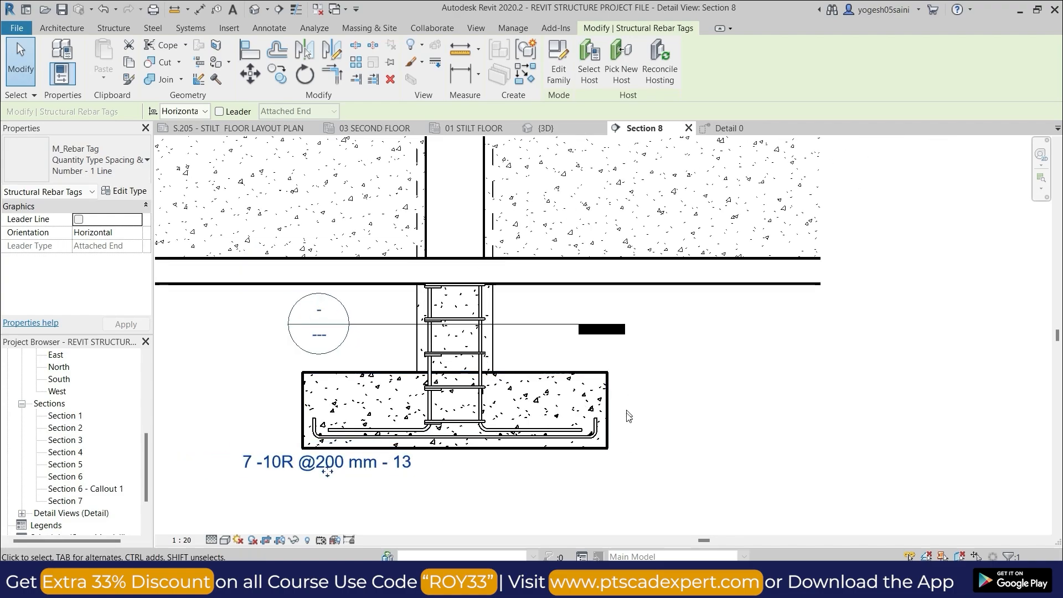
scroll(614, 414, up, 1)
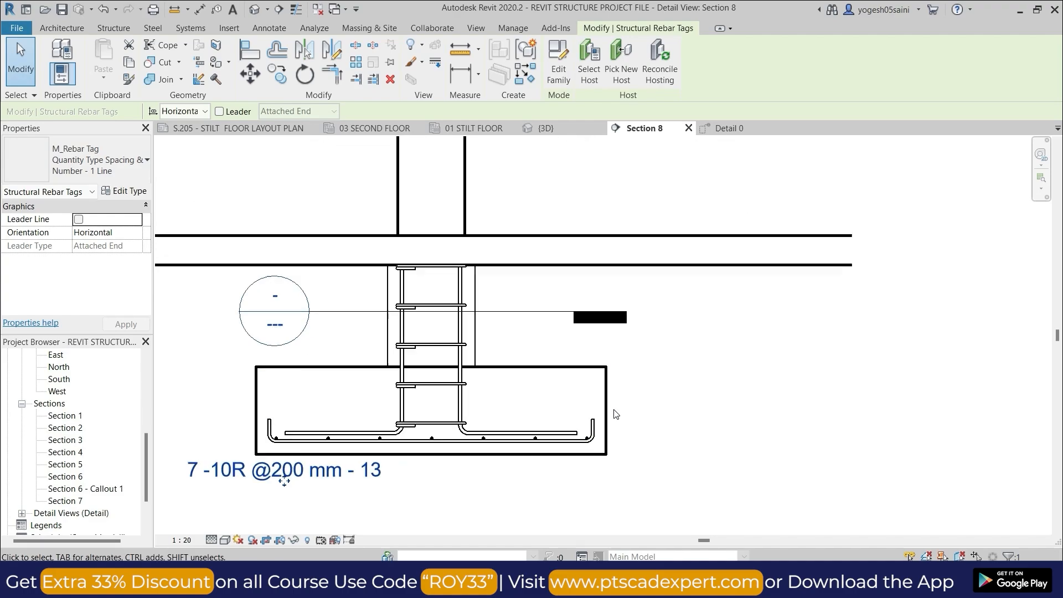
click(270, 29)
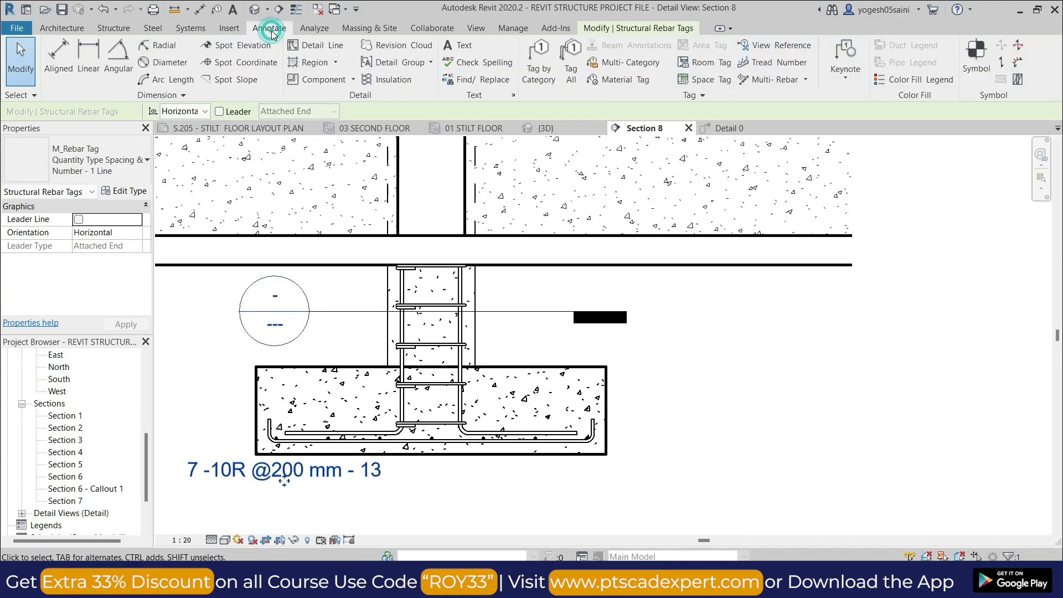
click(534, 81)
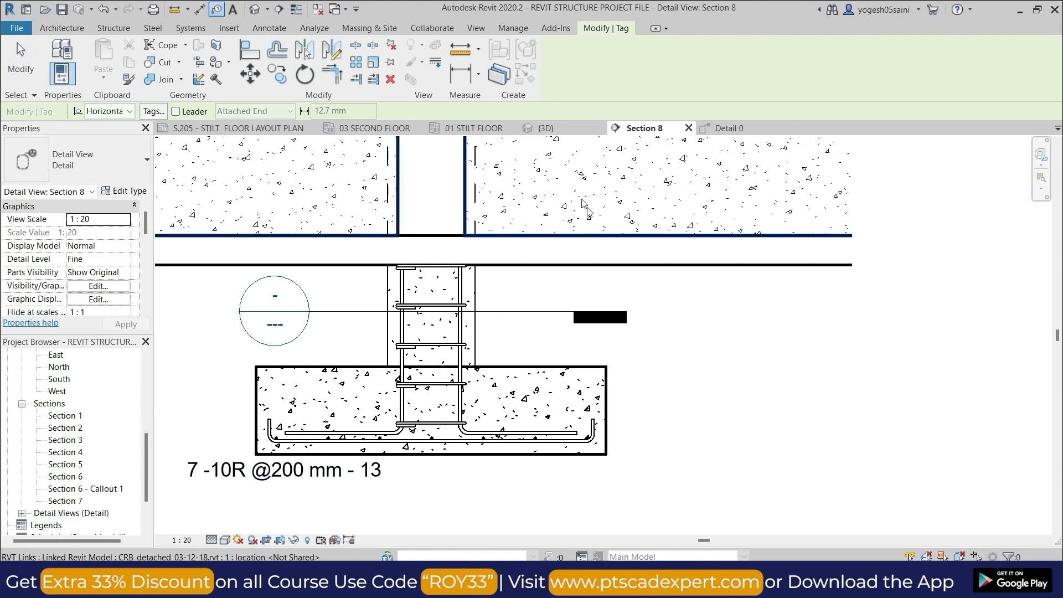
click(175, 111)
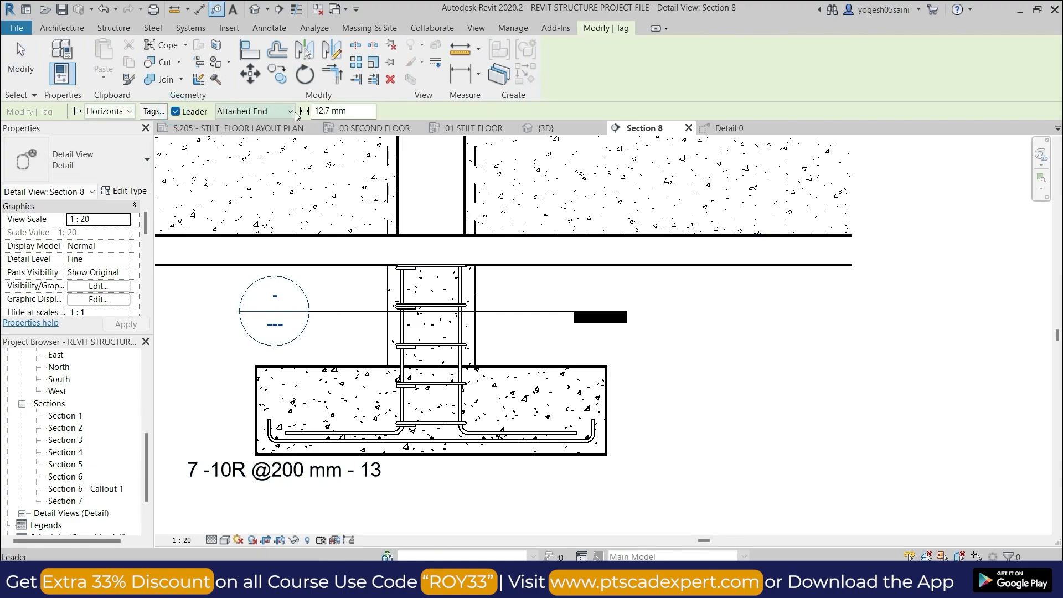
click(291, 112)
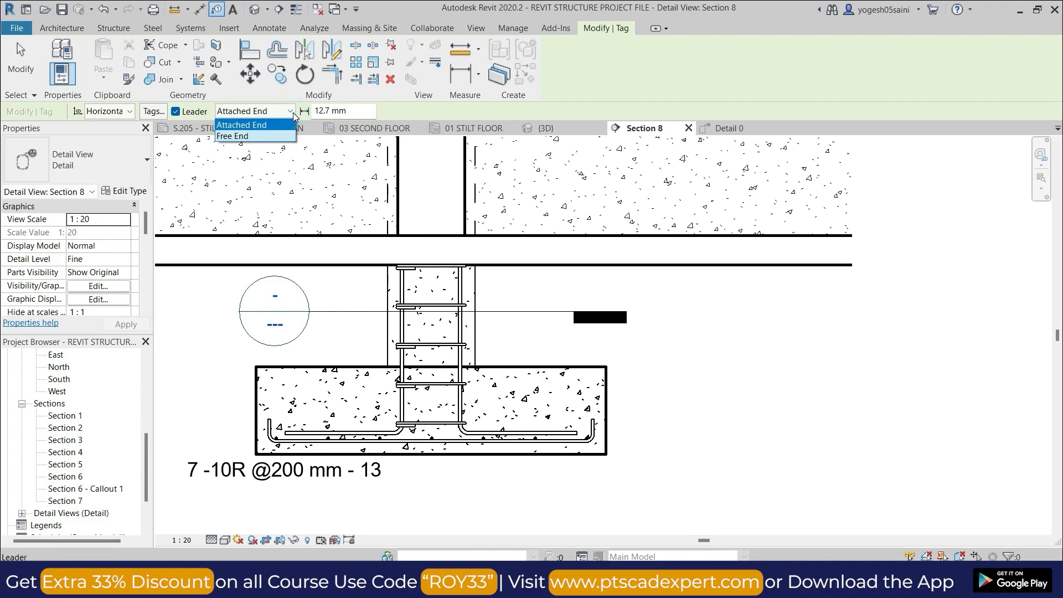
click(254, 137)
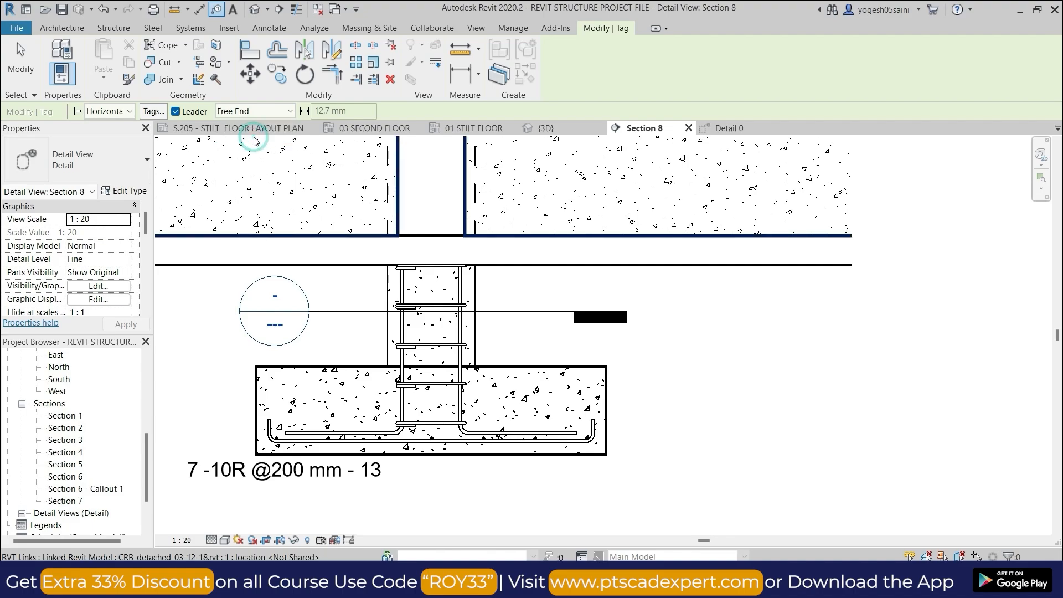
- Tag the hooked 10R footing bar at its right end, bending the leader outside the footing and placing the tag below it
click(594, 427)
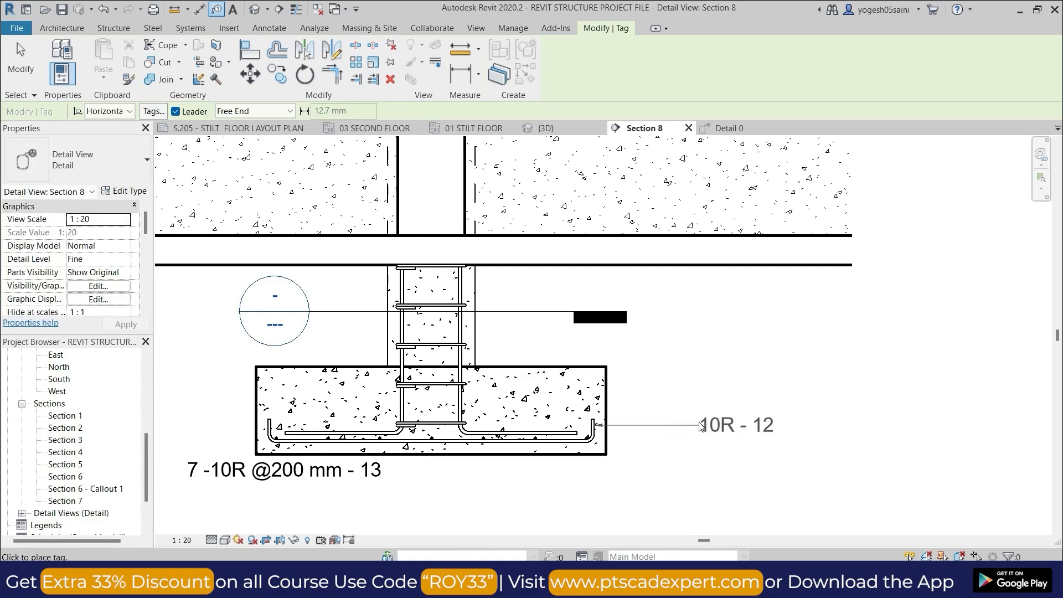
right_click(699, 424)
click(720, 453)
click(678, 450)
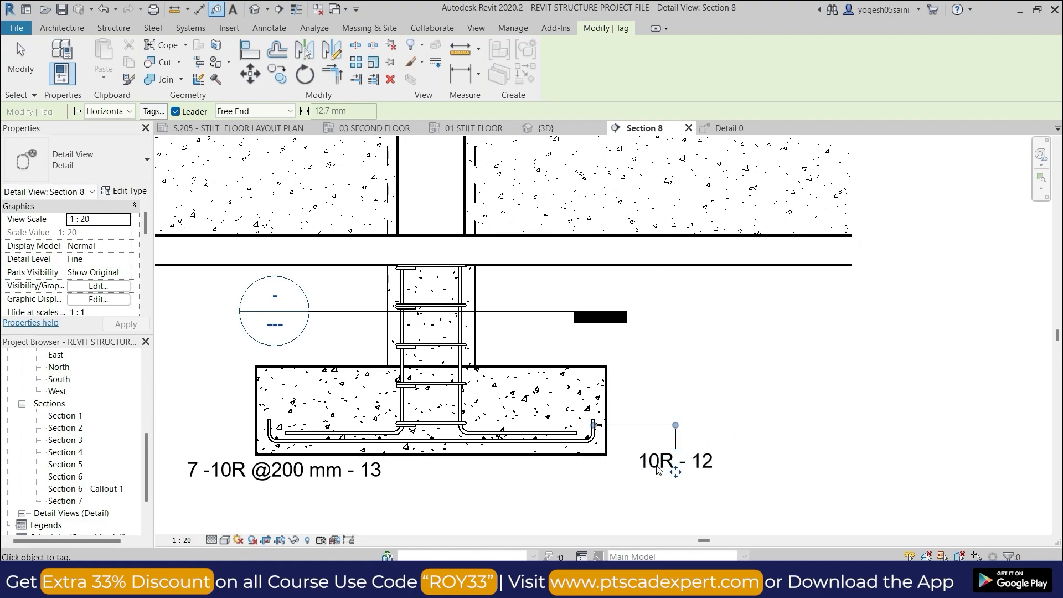
right_click(752, 453)
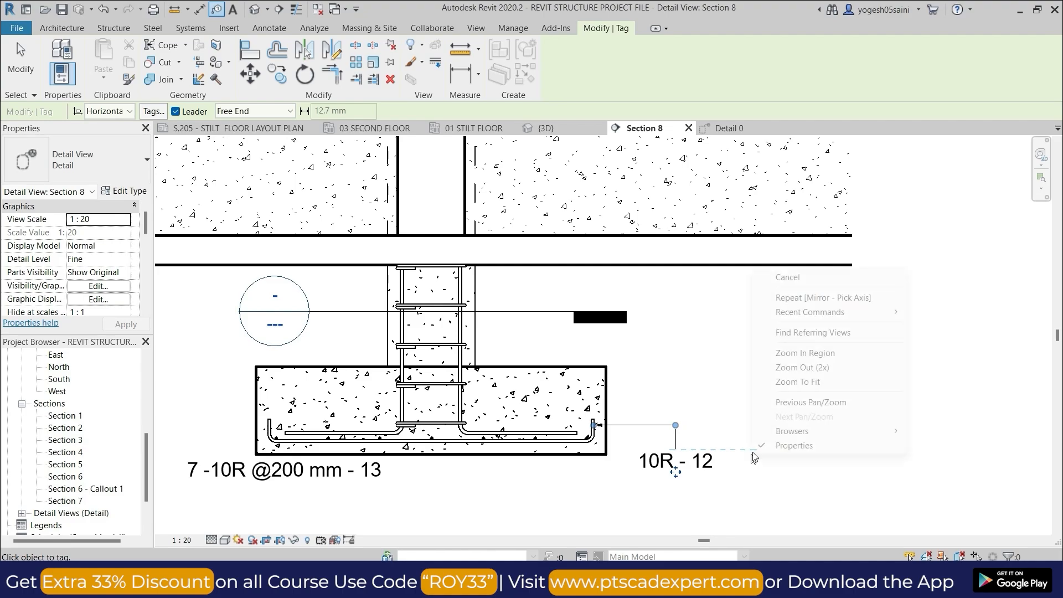
click(778, 277)
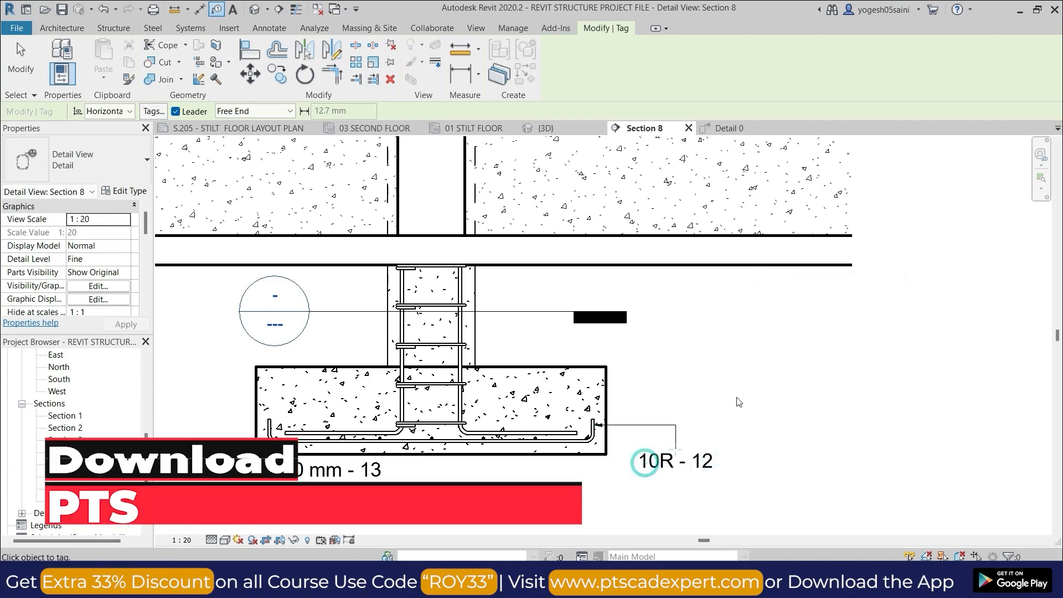
right_click(771, 369)
click(789, 376)
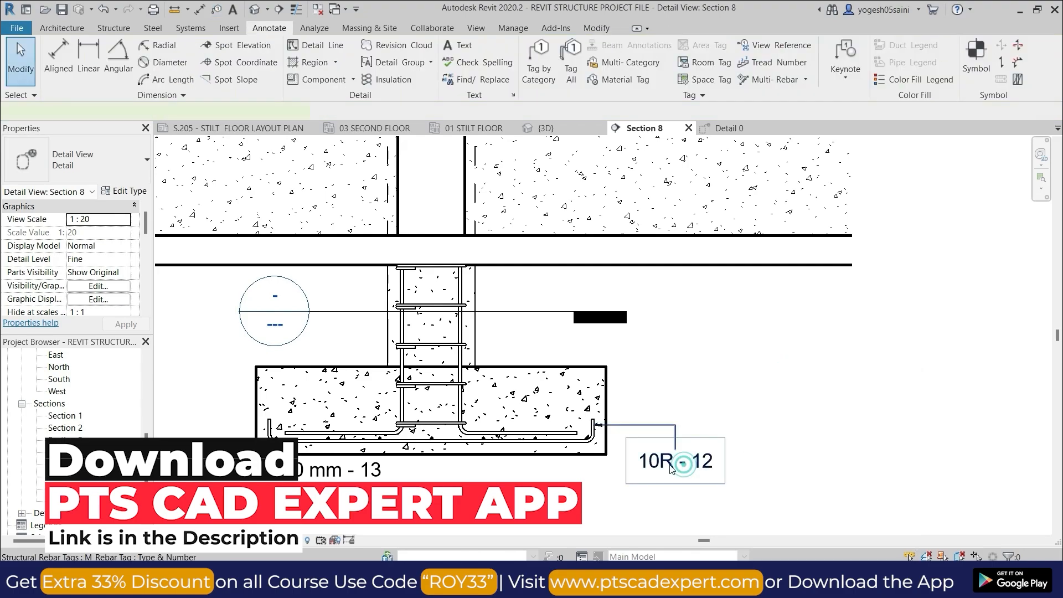
- Change the new 10R tag's type to M_Rebar Tag Quantity Type Spacing & Number - 2 Line
click(675, 467)
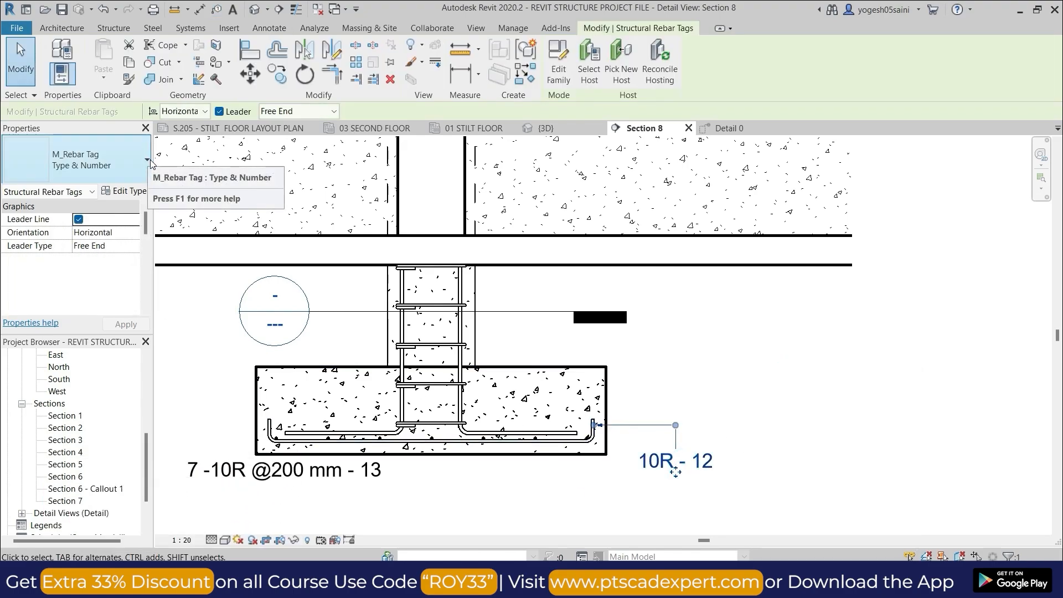
click(148, 165)
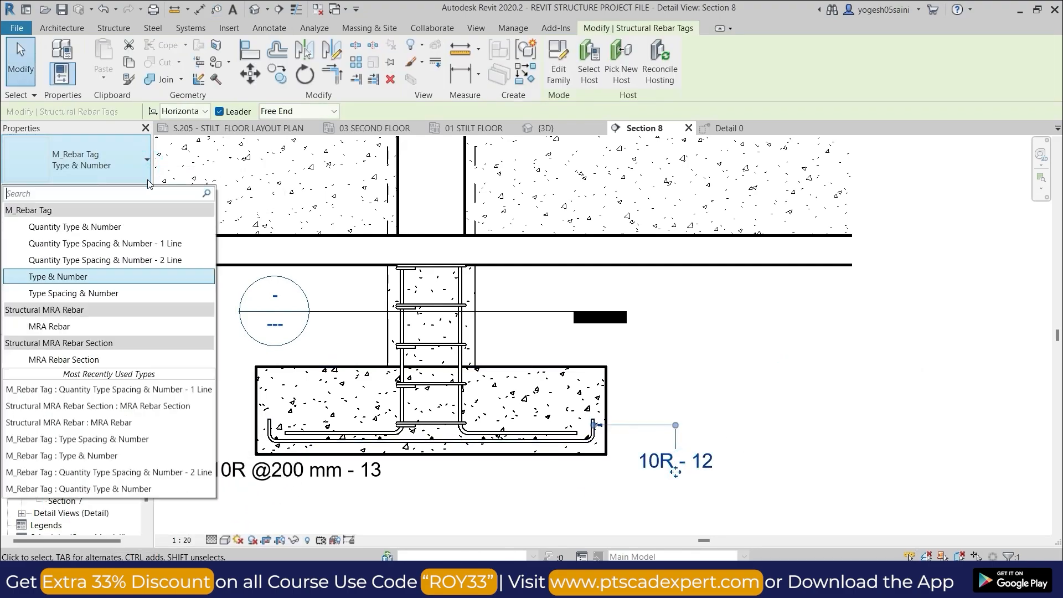
click(139, 229)
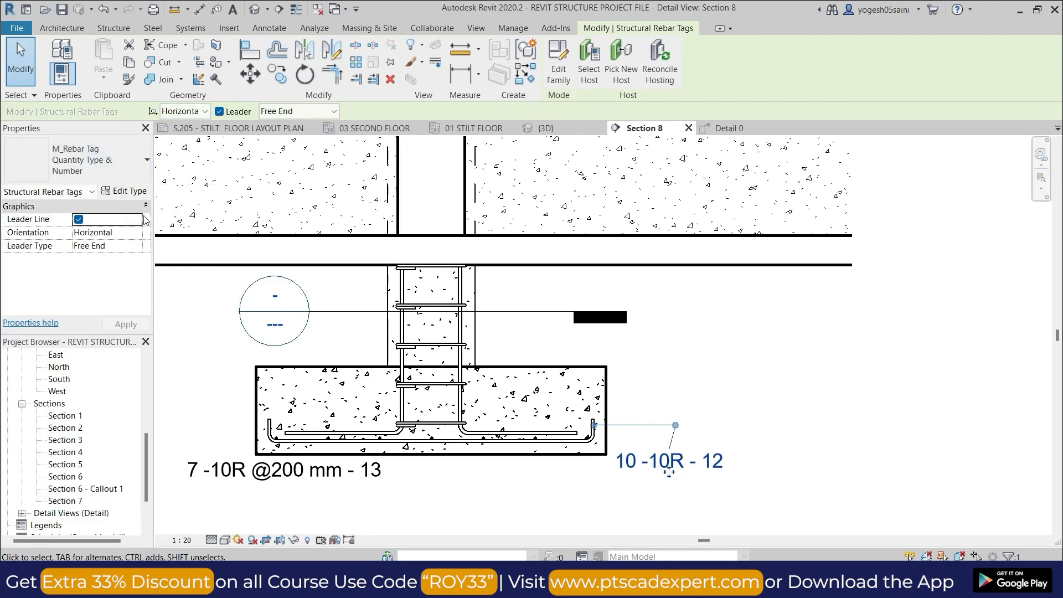
click(146, 160)
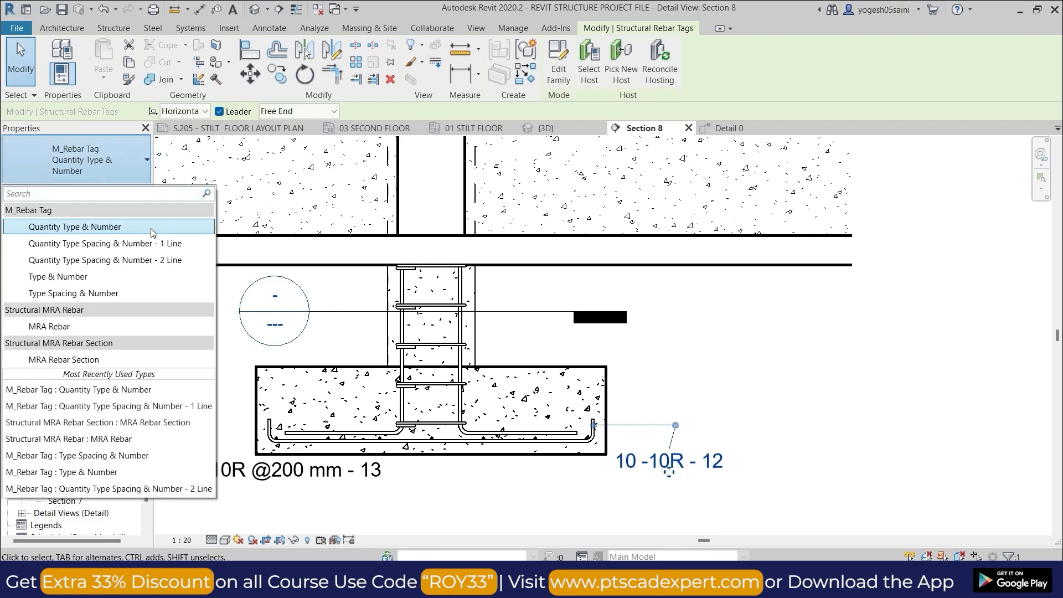
click(159, 261)
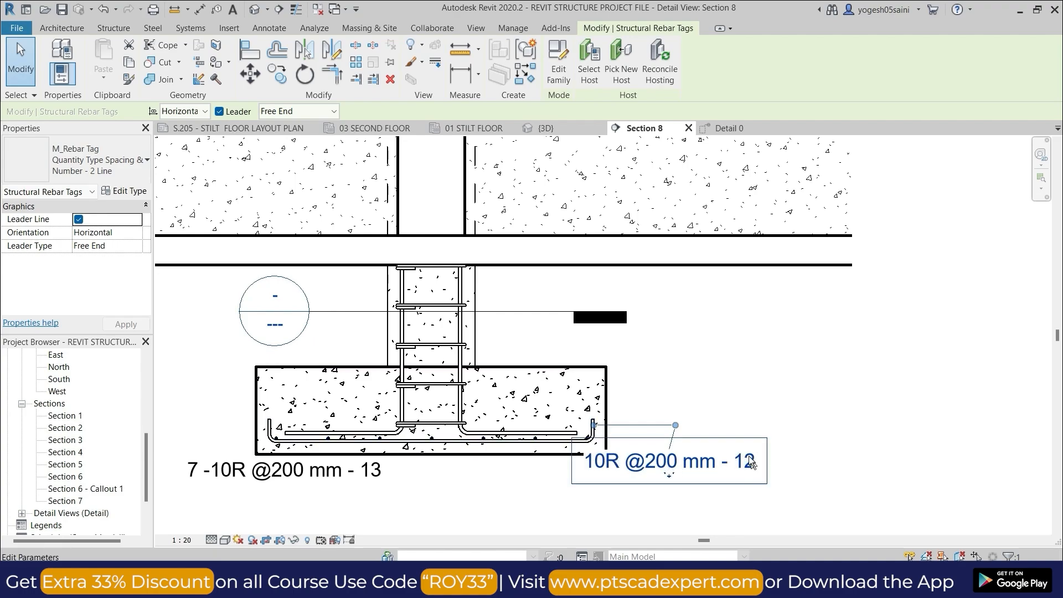
- Tag the right vertical 12T column bar with a free-end leader, placing the tag to the right of the column above the footing
scroll(679, 391, up, 2)
middle_drag(678, 390, 754, 379)
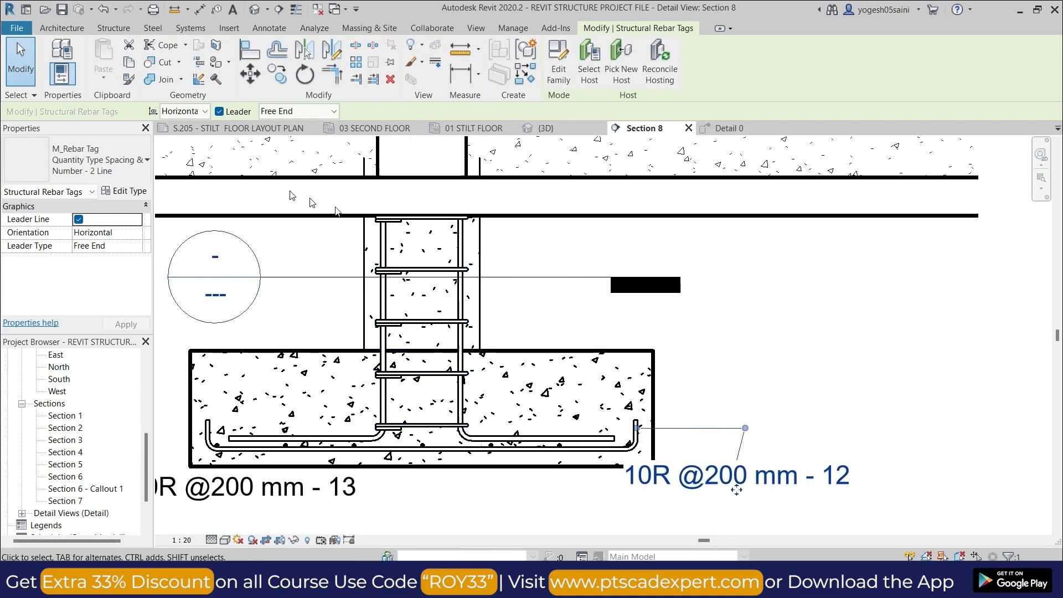
click(270, 28)
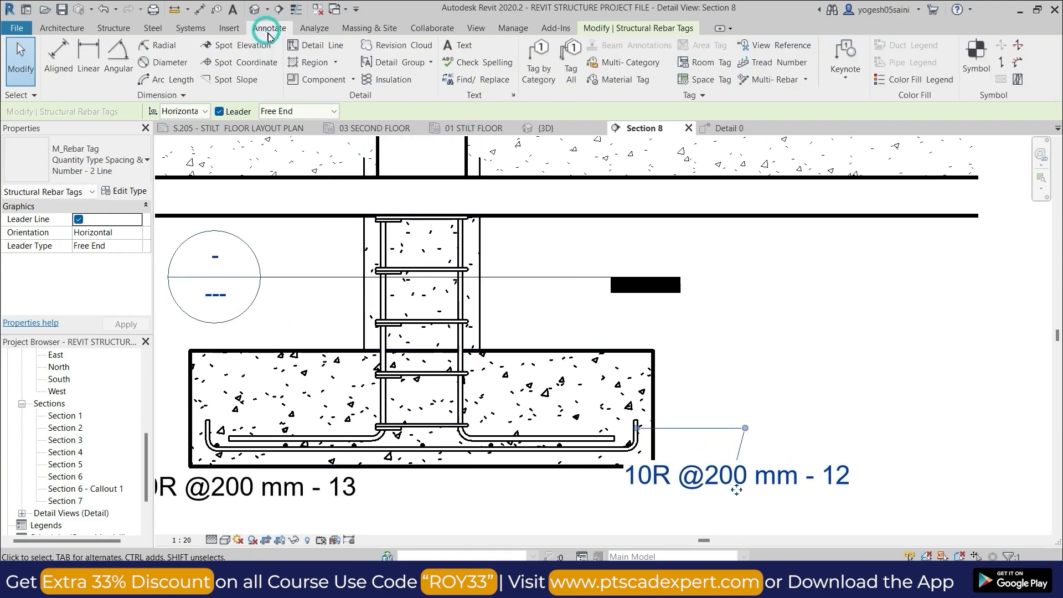
click(462, 293)
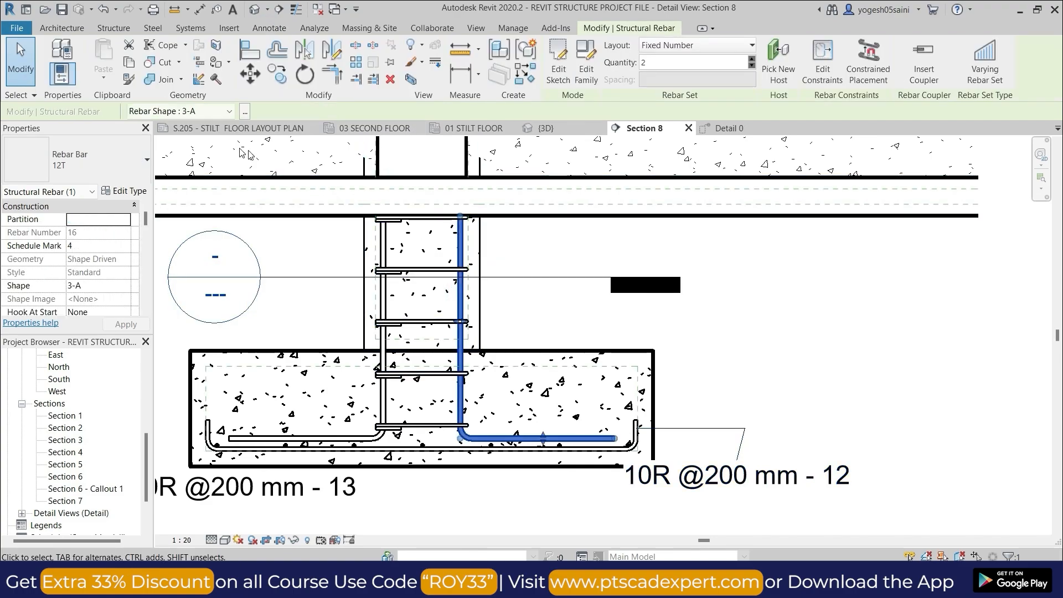
click(270, 29)
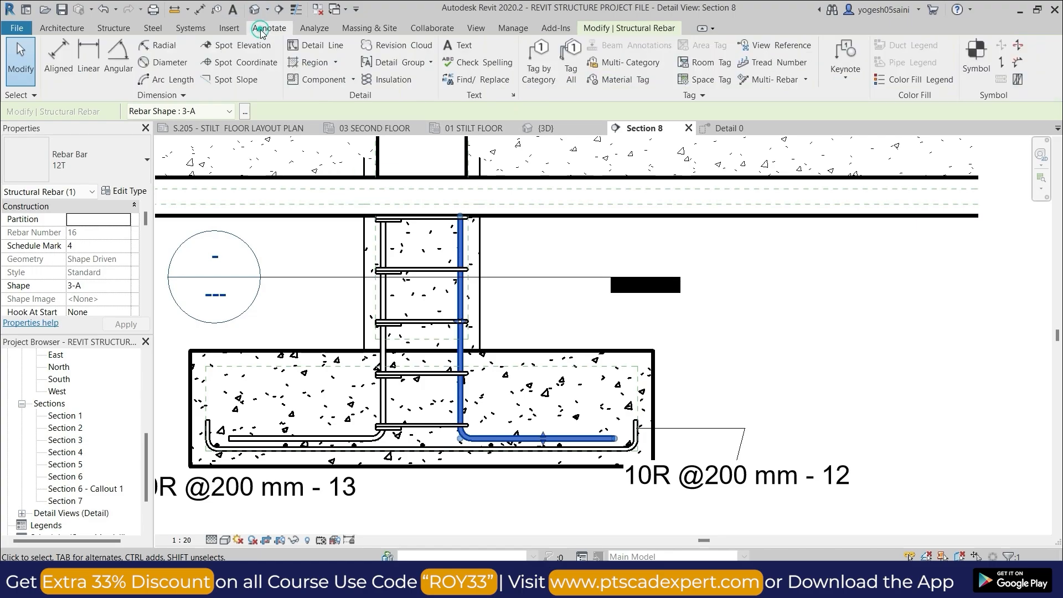
click(539, 62)
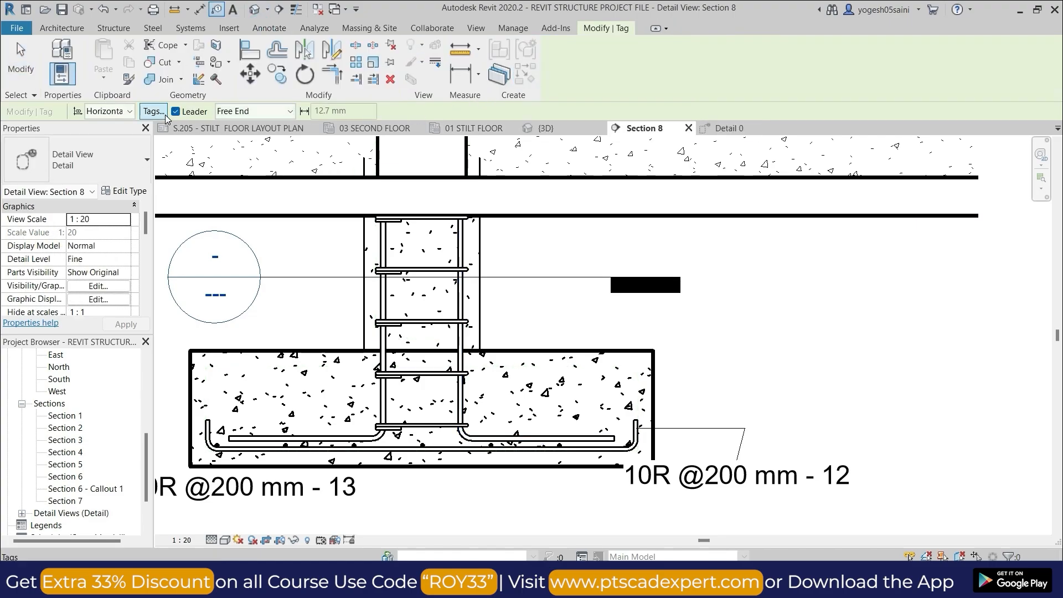
click(464, 293)
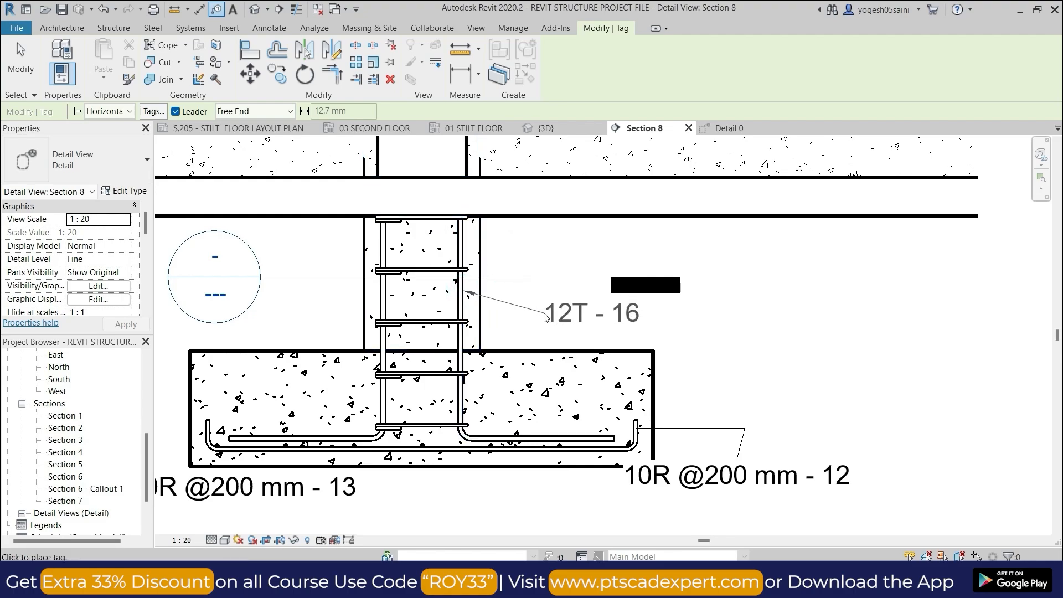
click(544, 314)
click(566, 313)
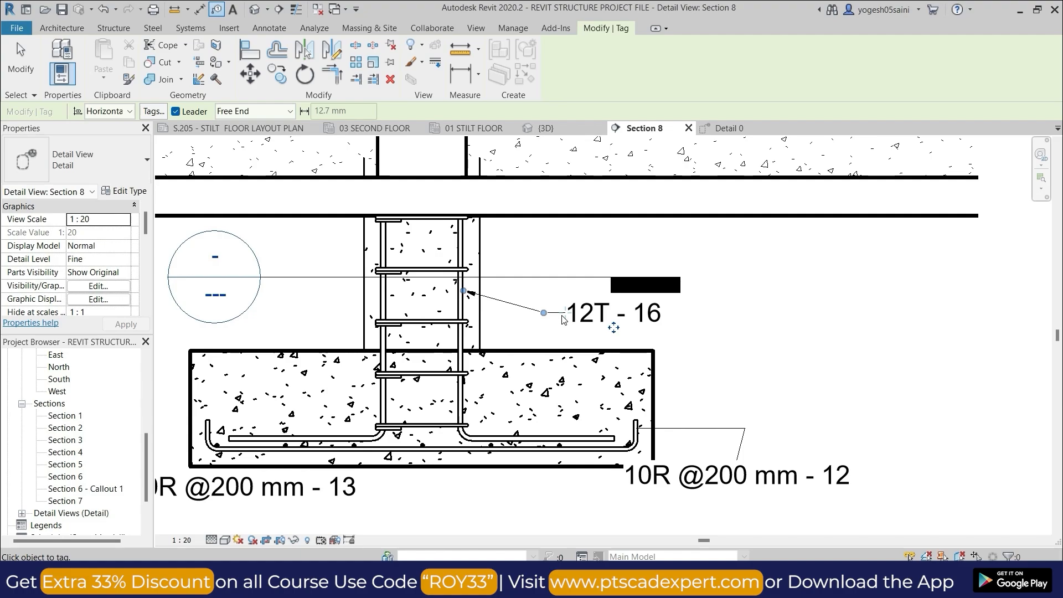
right_click(562, 320)
click(574, 323)
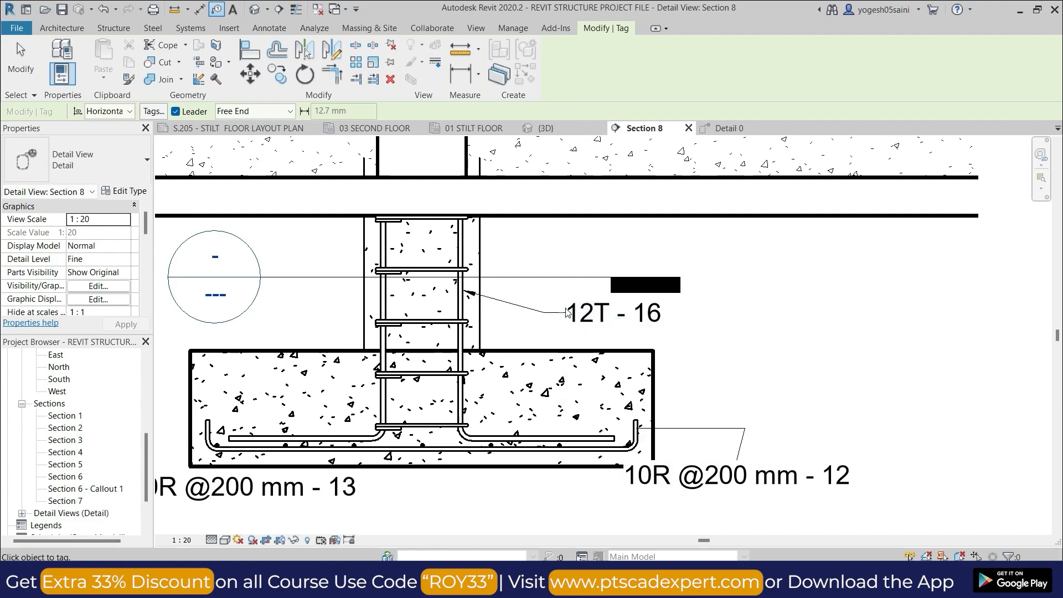
click(565, 310)
right_click(705, 337)
click(723, 343)
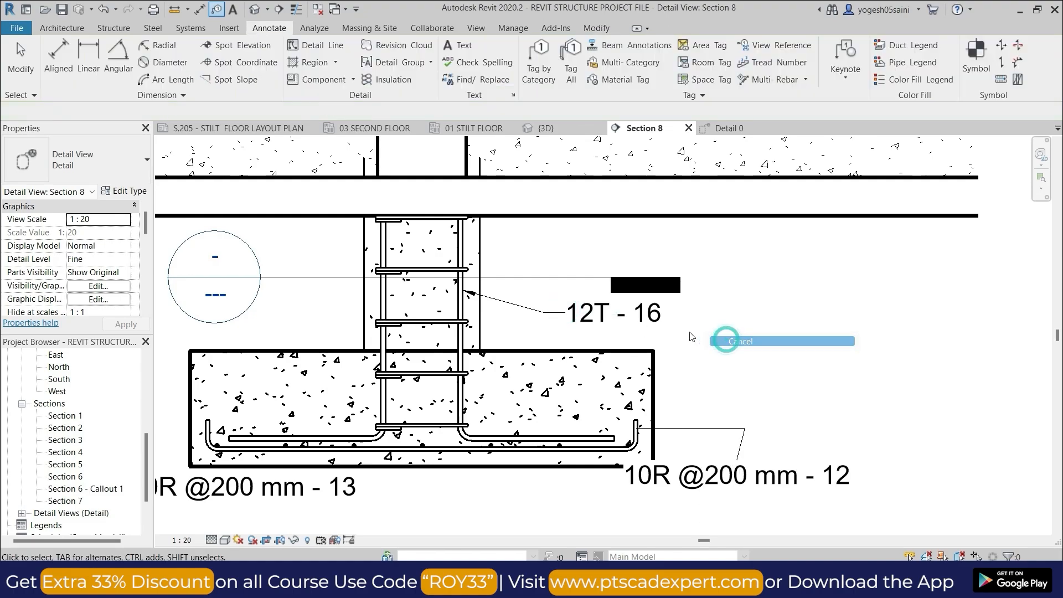
- Change the 12T tag's type to M_Rebar Tag Quantity Type Spacing & Number - 1 Line
click(603, 312)
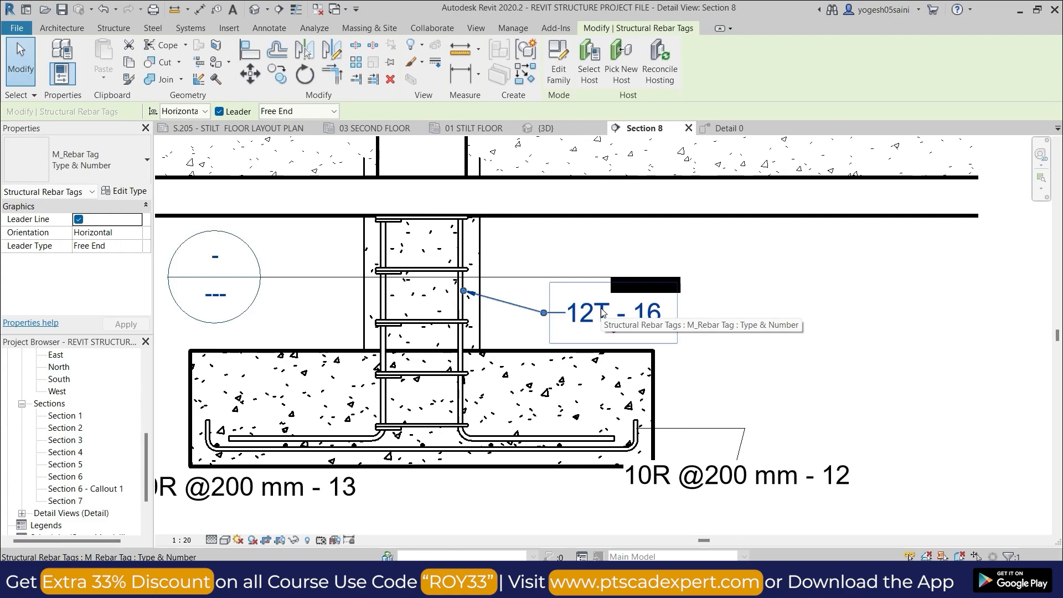
click(147, 160)
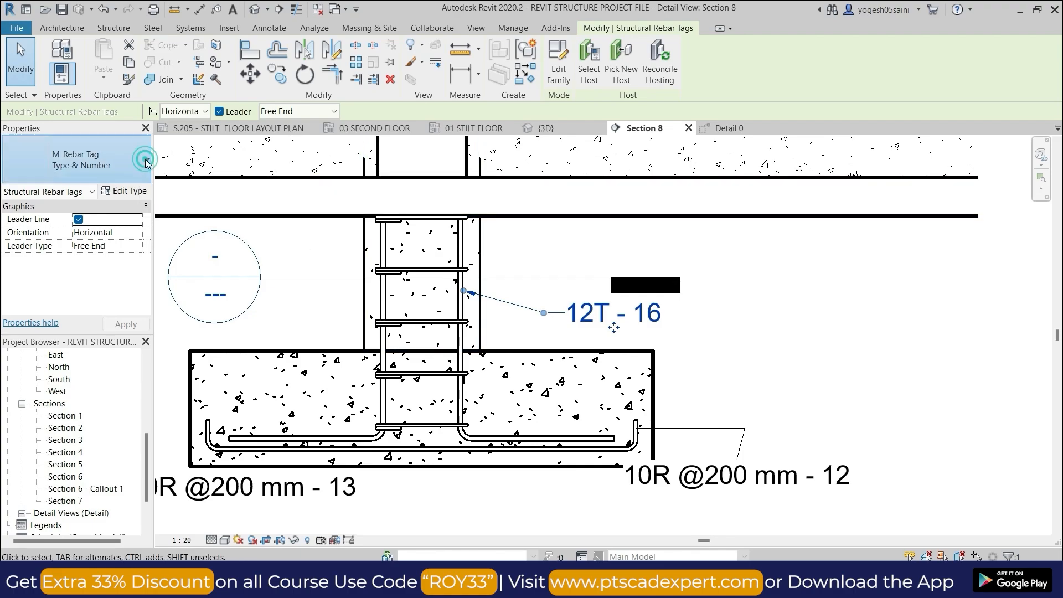
click(132, 233)
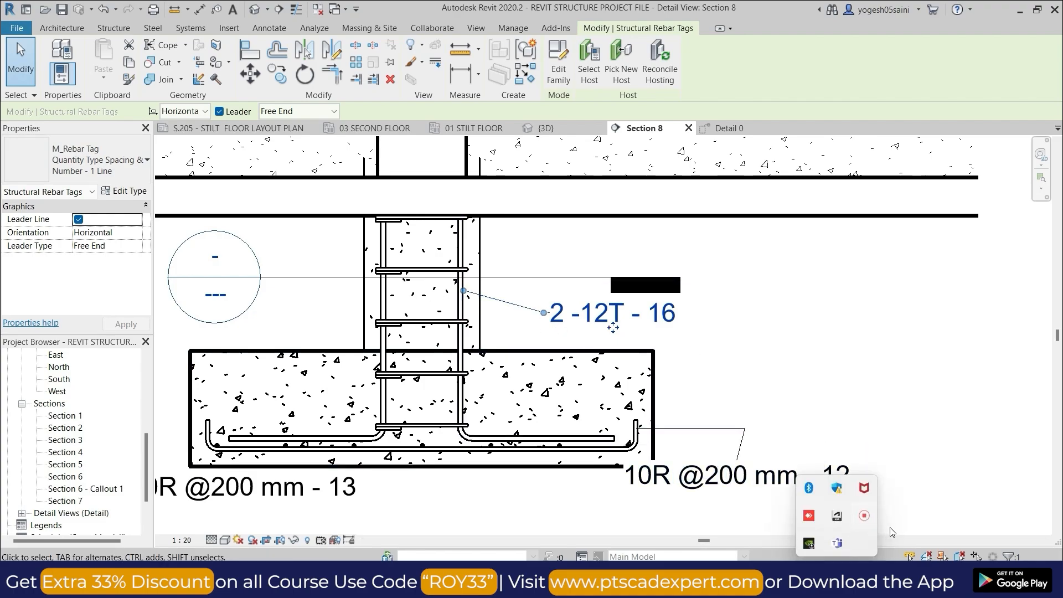
right_click(864, 515)
click(892, 525)
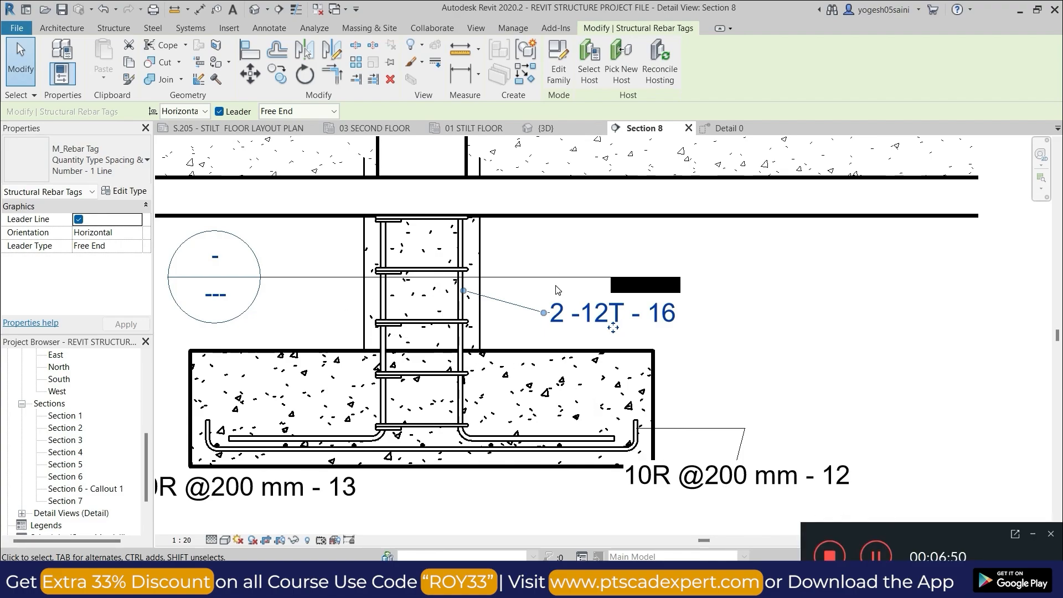
right_click(752, 310)
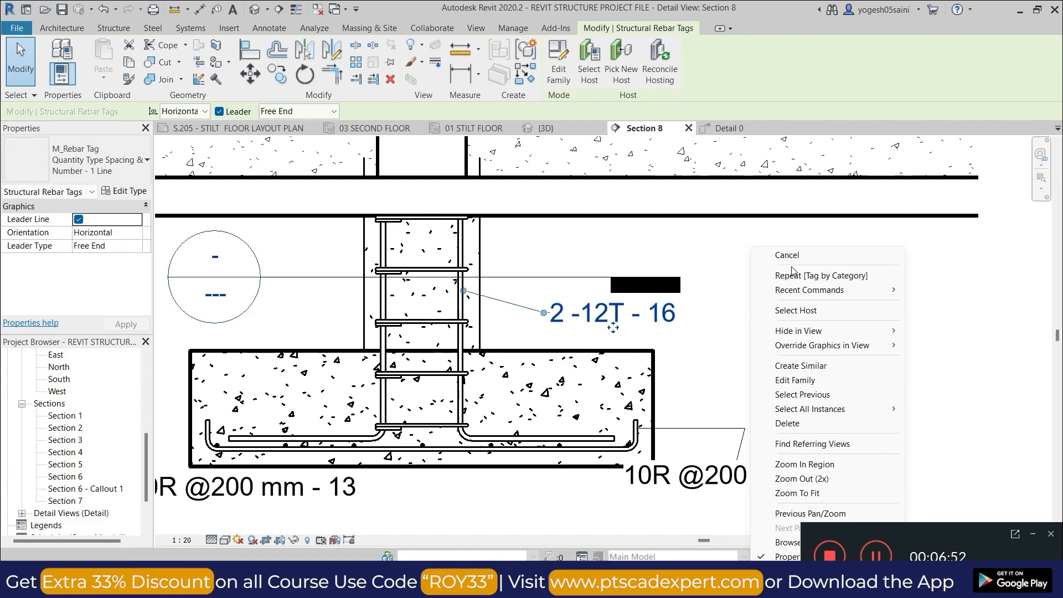
click(757, 256)
right_click(756, 258)
click(772, 262)
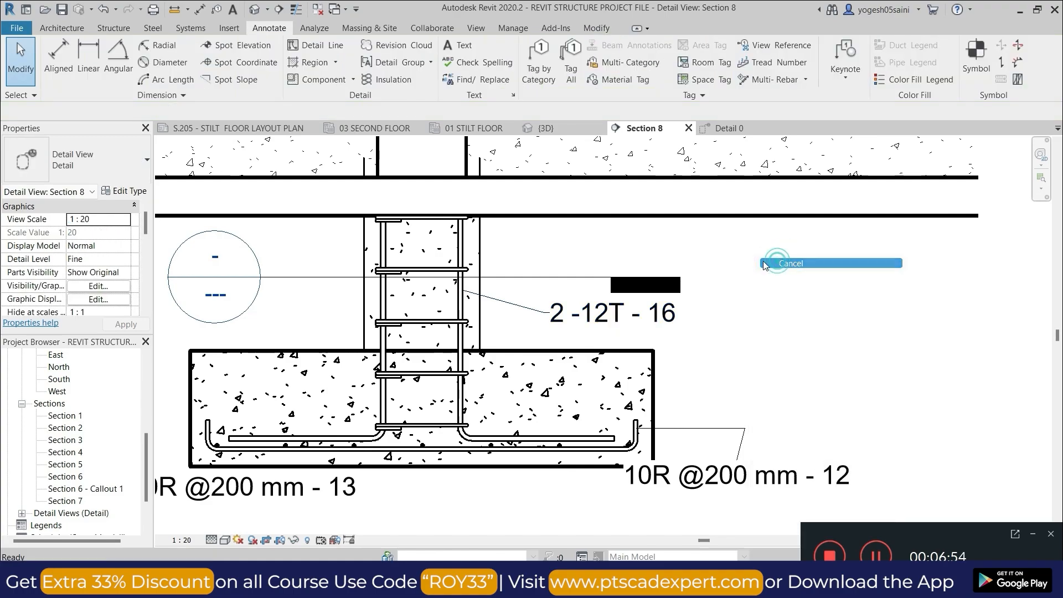
- Hide the section mark running across the column in this view by category
click(537, 280)
right_click(538, 280)
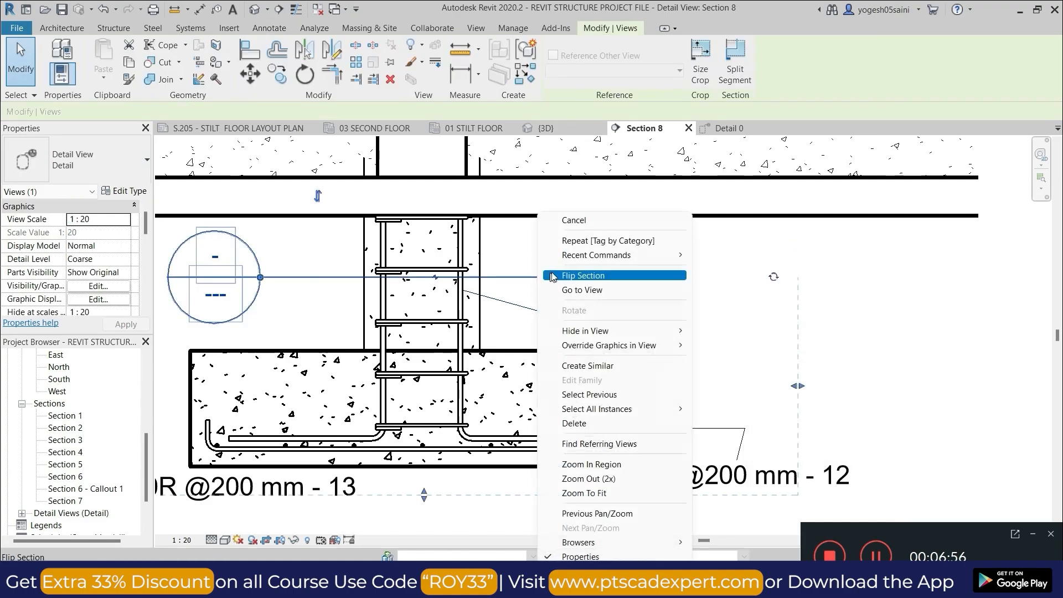
mouse_move(619, 333)
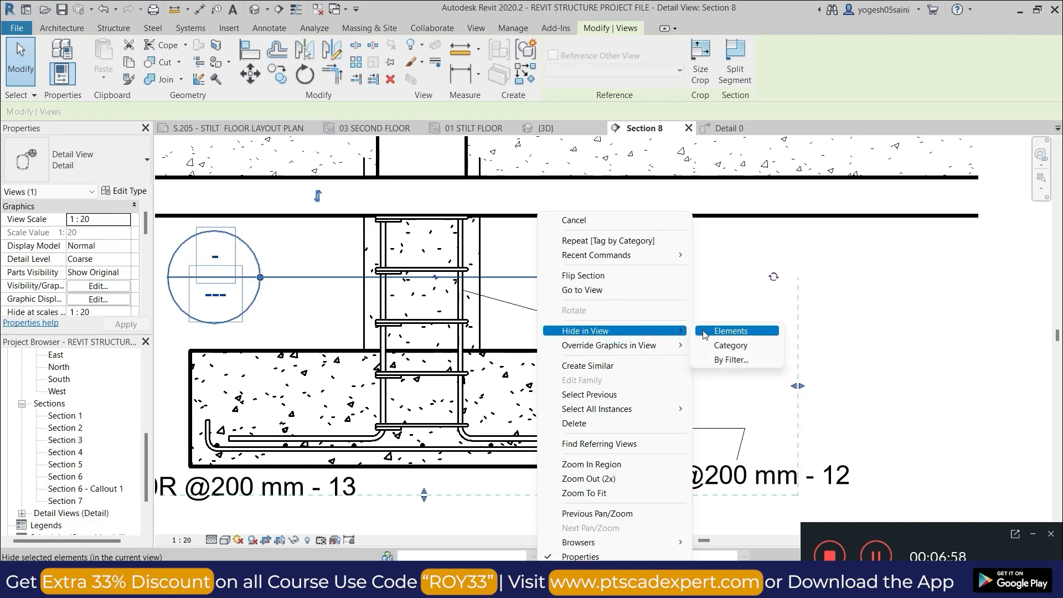
click(718, 344)
scroll(563, 262, down, 1)
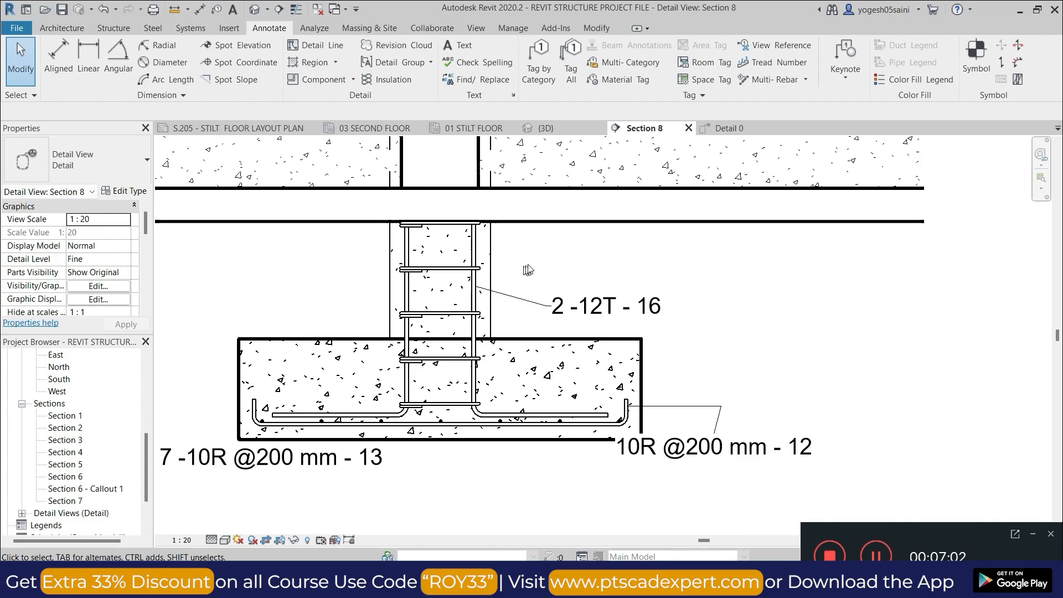
scroll(536, 269, up, 2)
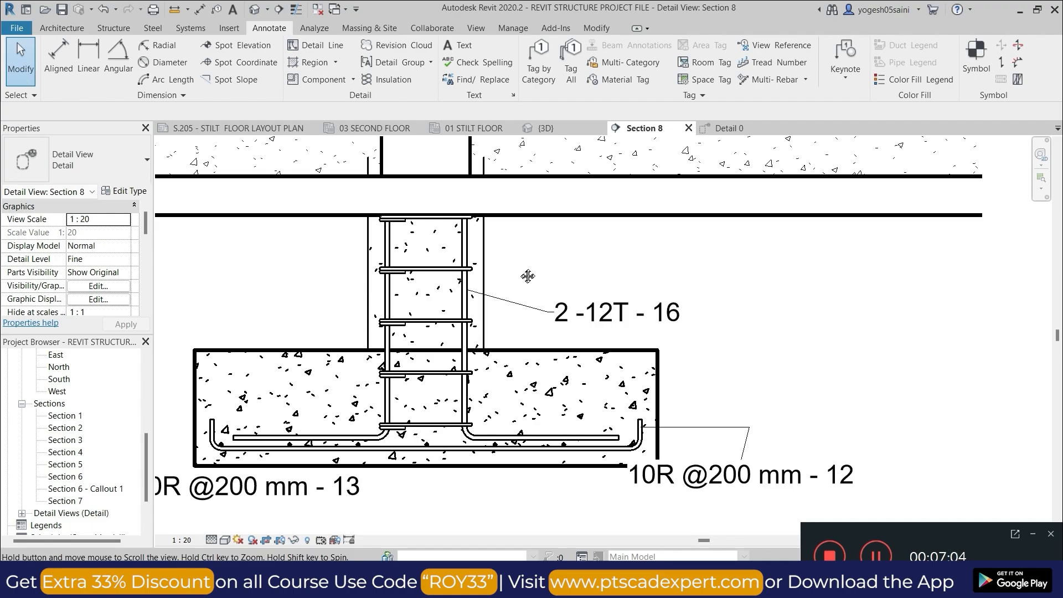
scroll(539, 267, up, 1)
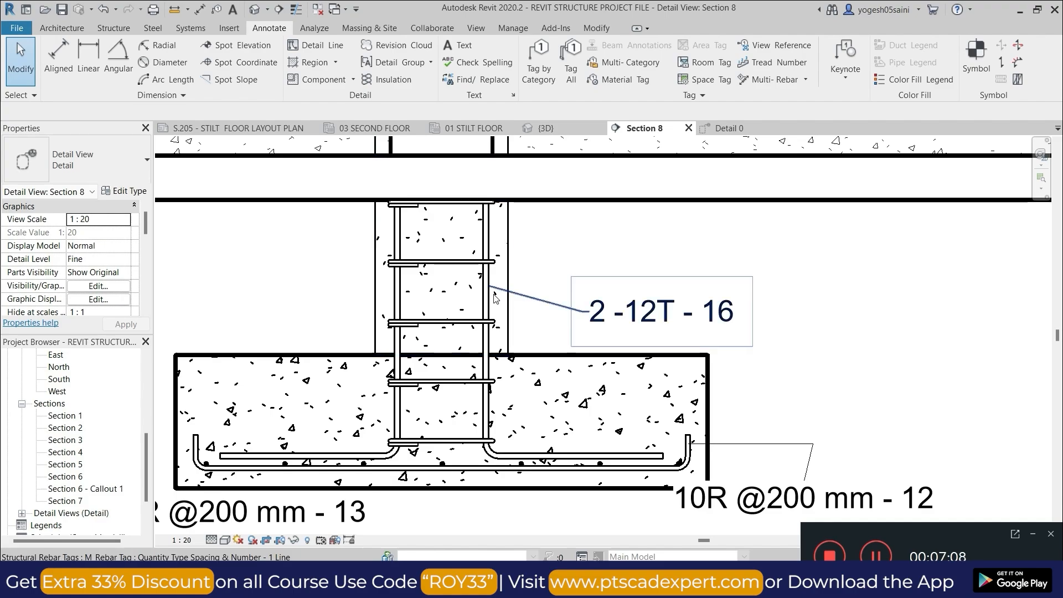
click(522, 294)
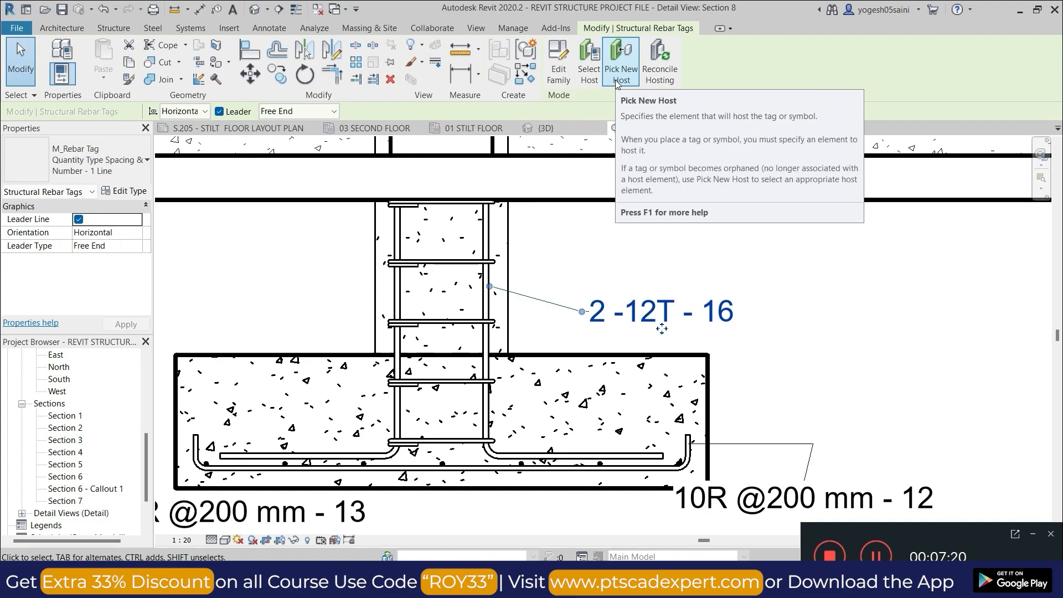
click(603, 231)
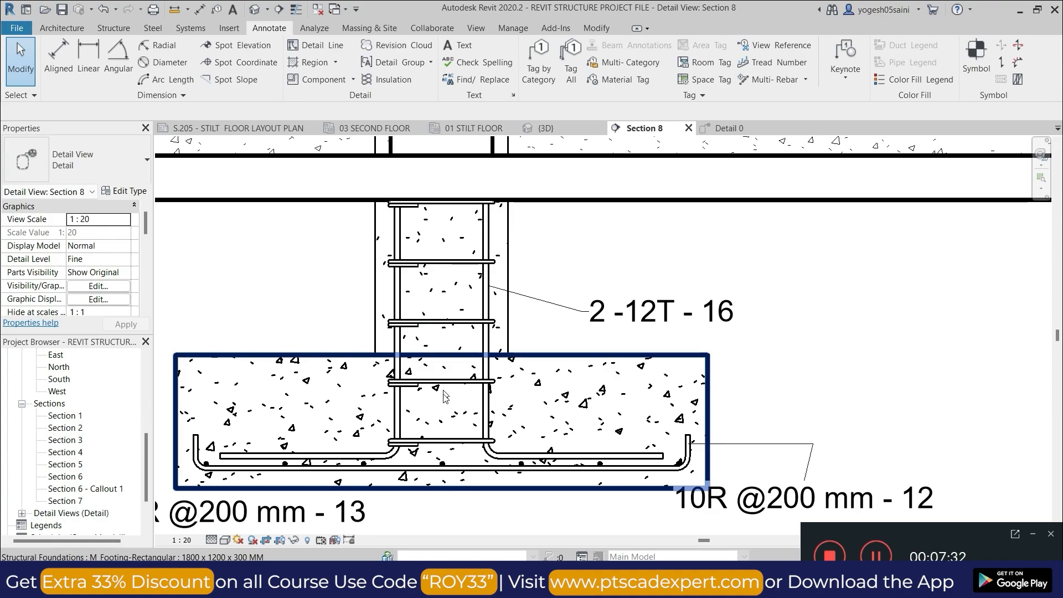
- Try the Show Middle and Show First and Last presentations on the column's 8T stirrup set, returning it to Show All
click(438, 445)
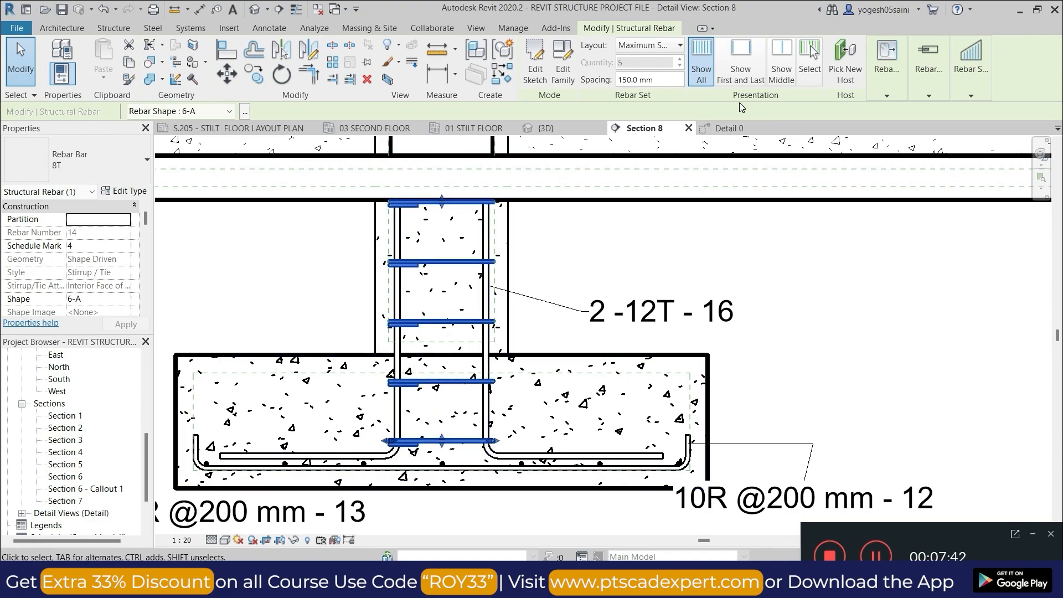
click(783, 74)
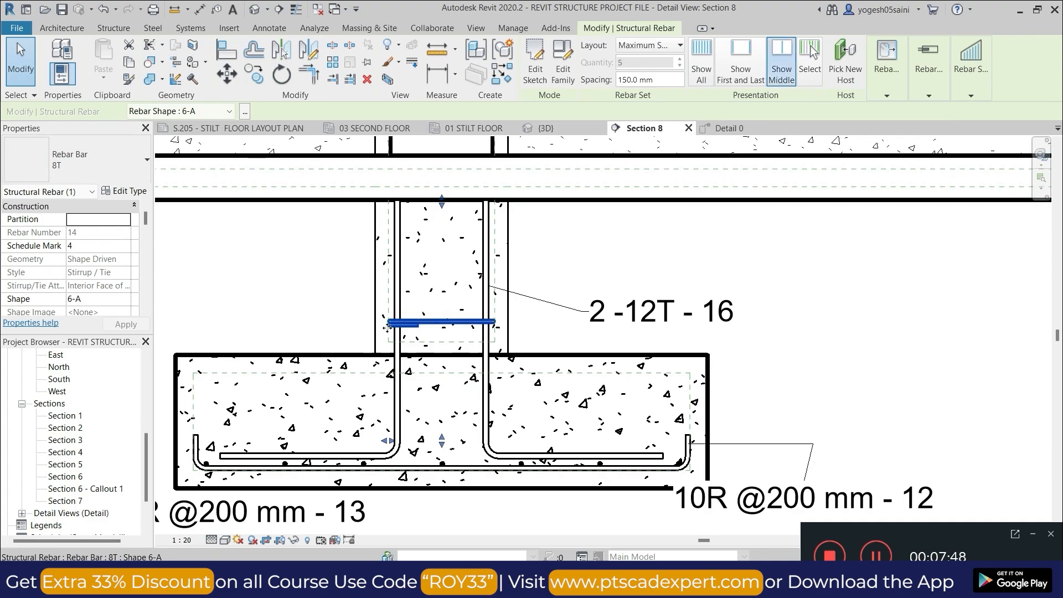
click(737, 80)
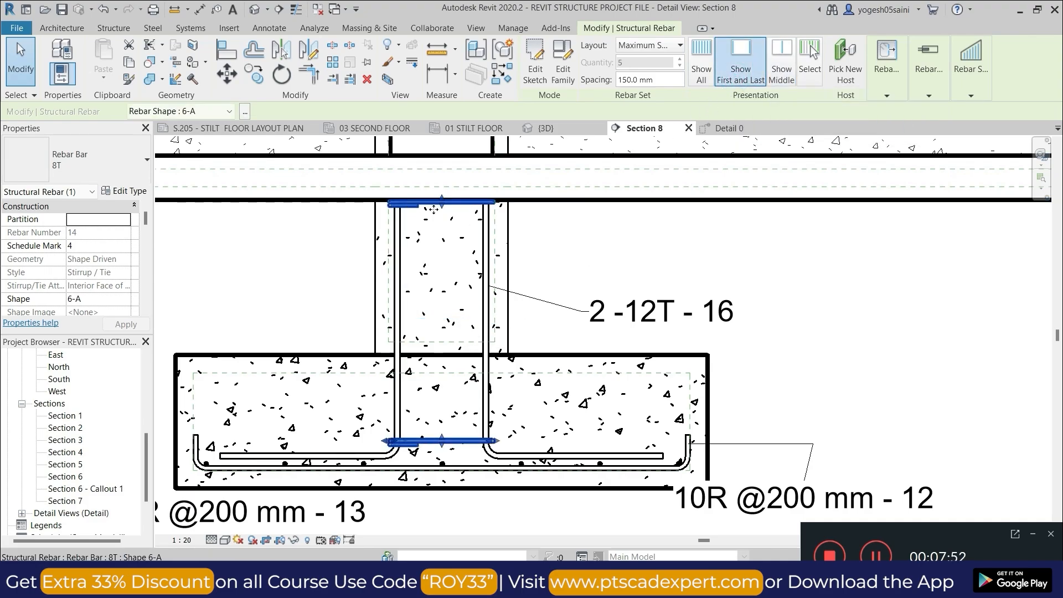
click(697, 81)
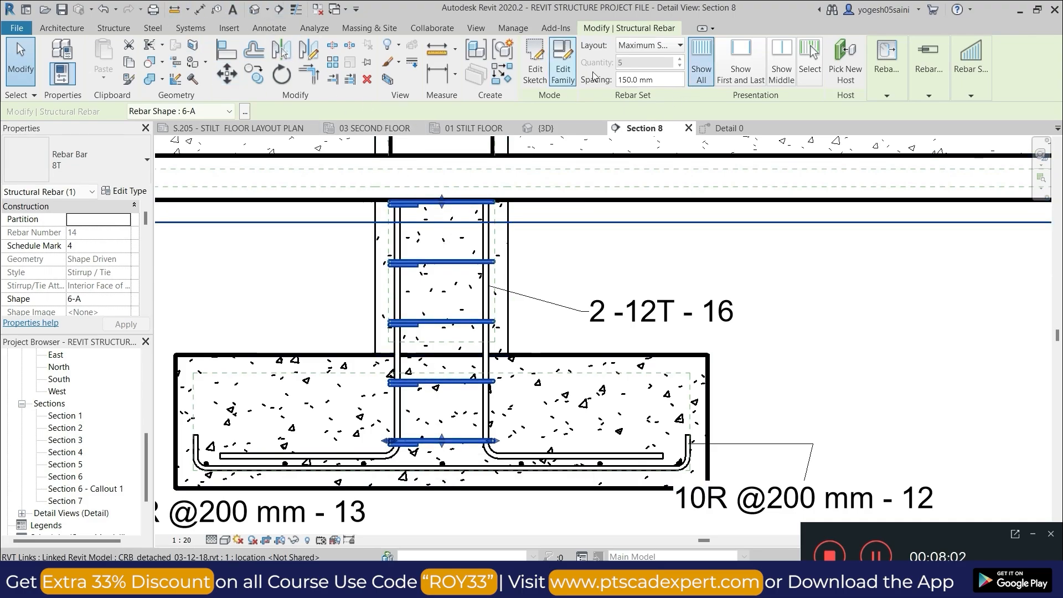
- Try to tag the column's 8T stirrups by category with a free-end leader, placing the tag to the right of the column
click(277, 30)
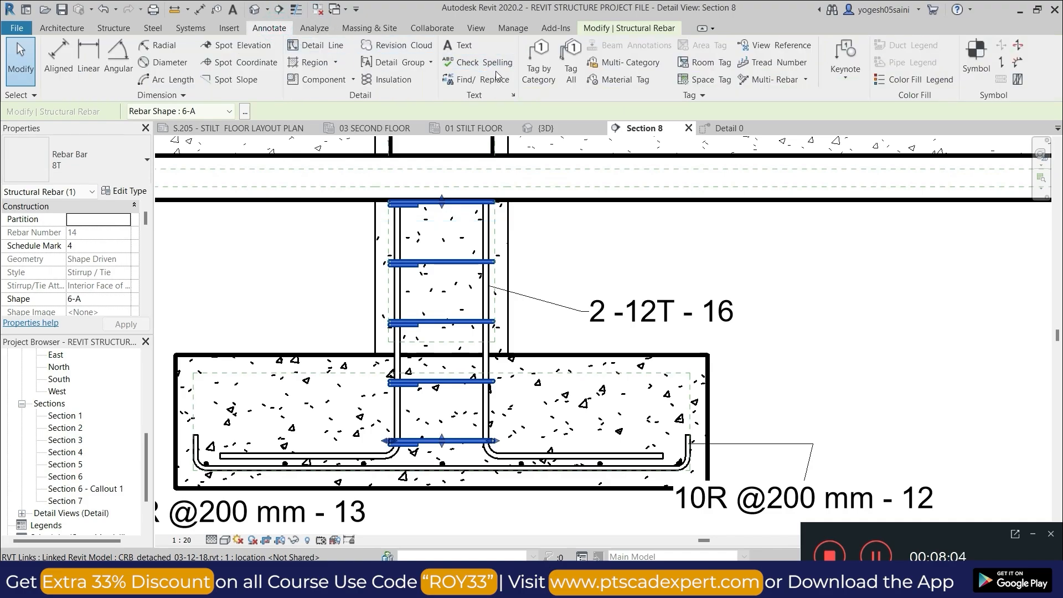
click(537, 55)
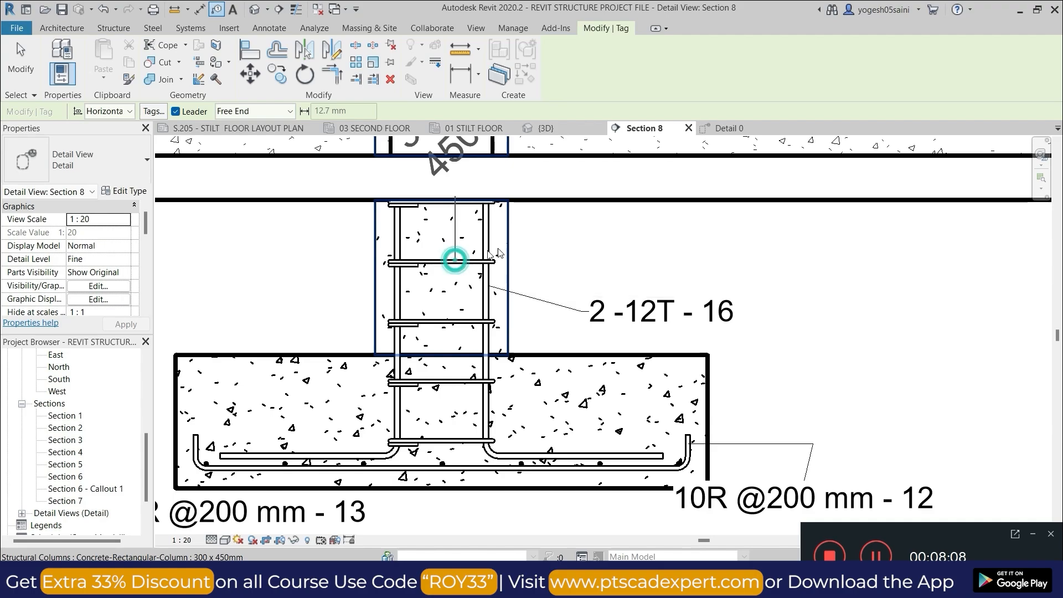
click(454, 259)
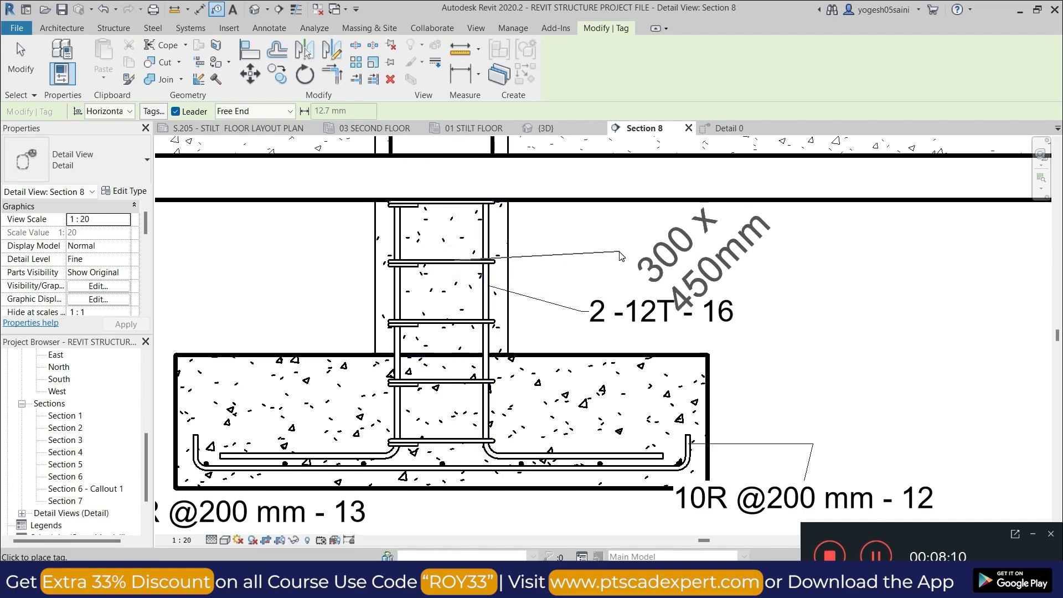
click(588, 233)
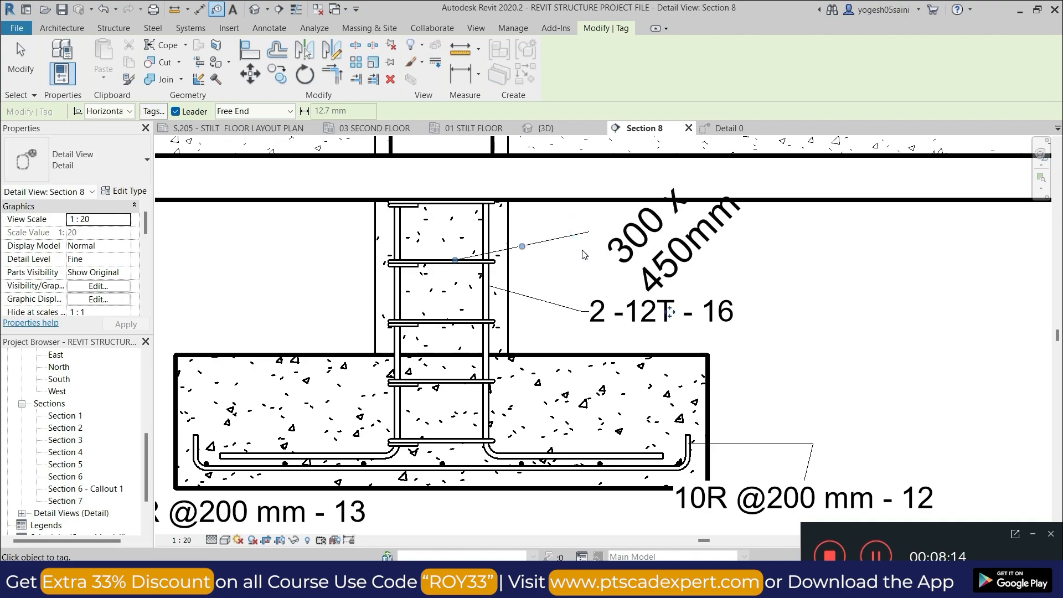
right_click(597, 253)
click(604, 256)
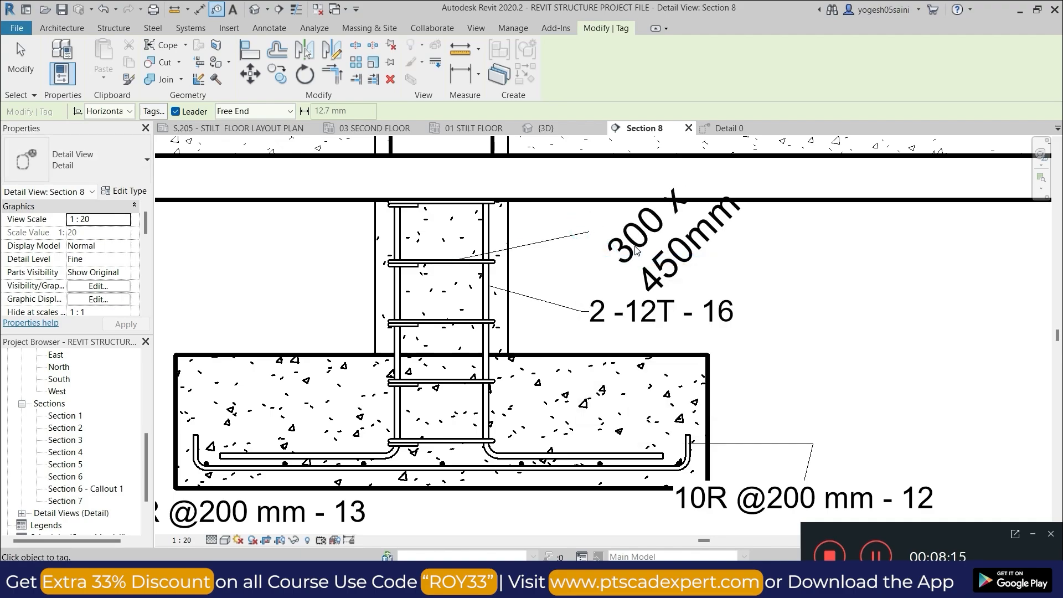
right_click(635, 250)
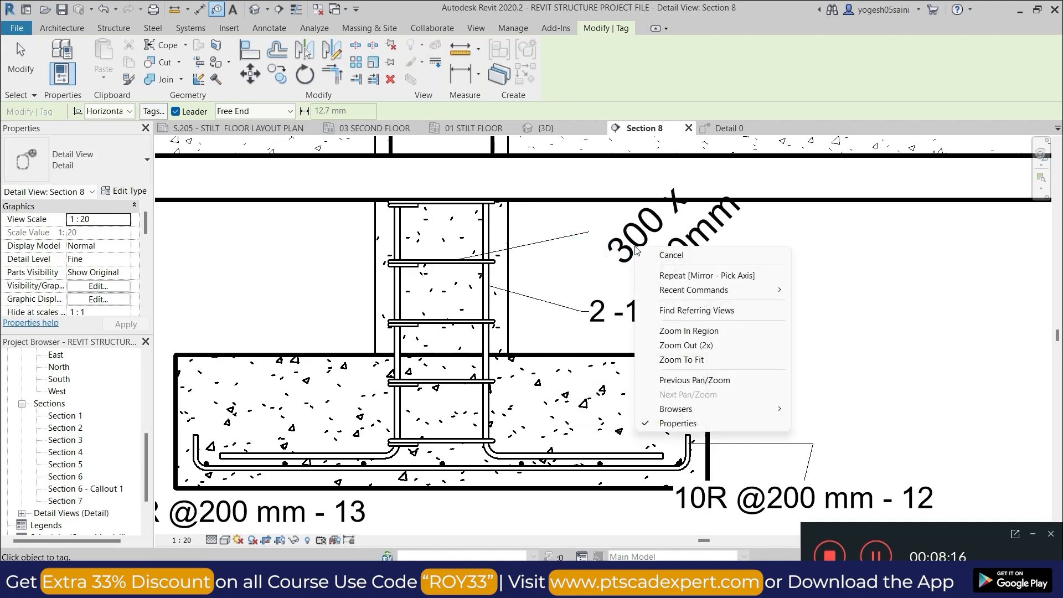
click(566, 273)
right_click(573, 265)
click(598, 271)
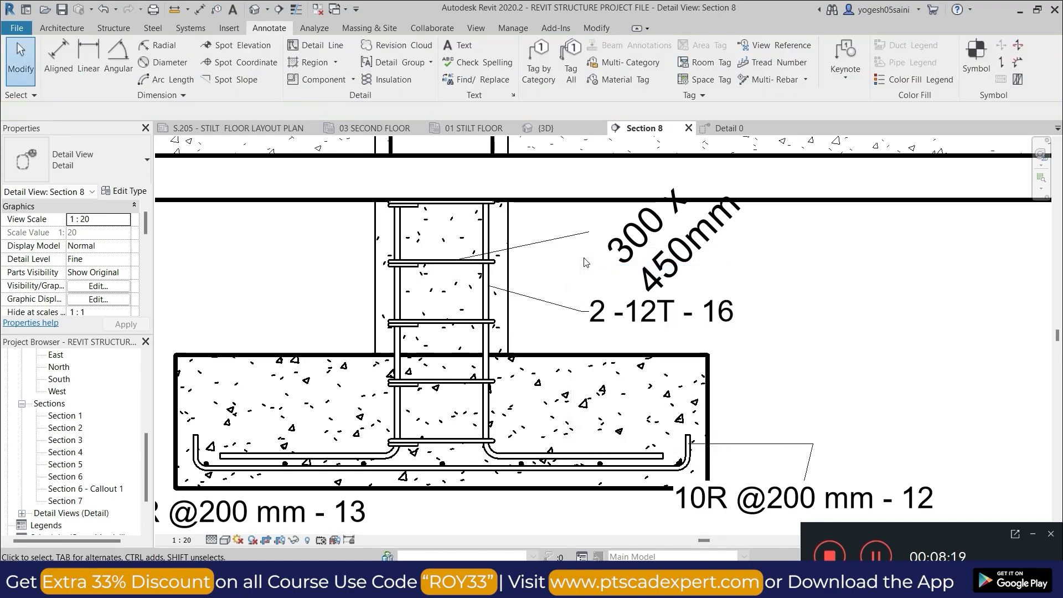
- Delete the misplaced 300 x 450mm column tag beside the column
right_click(593, 259)
click(609, 266)
click(621, 254)
right_click(621, 254)
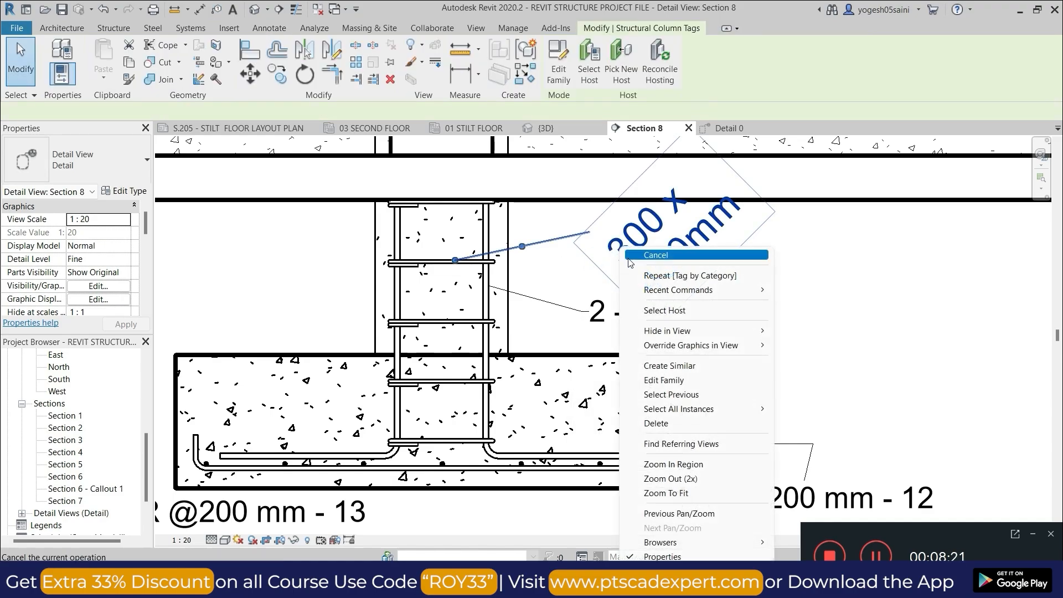
click(642, 423)
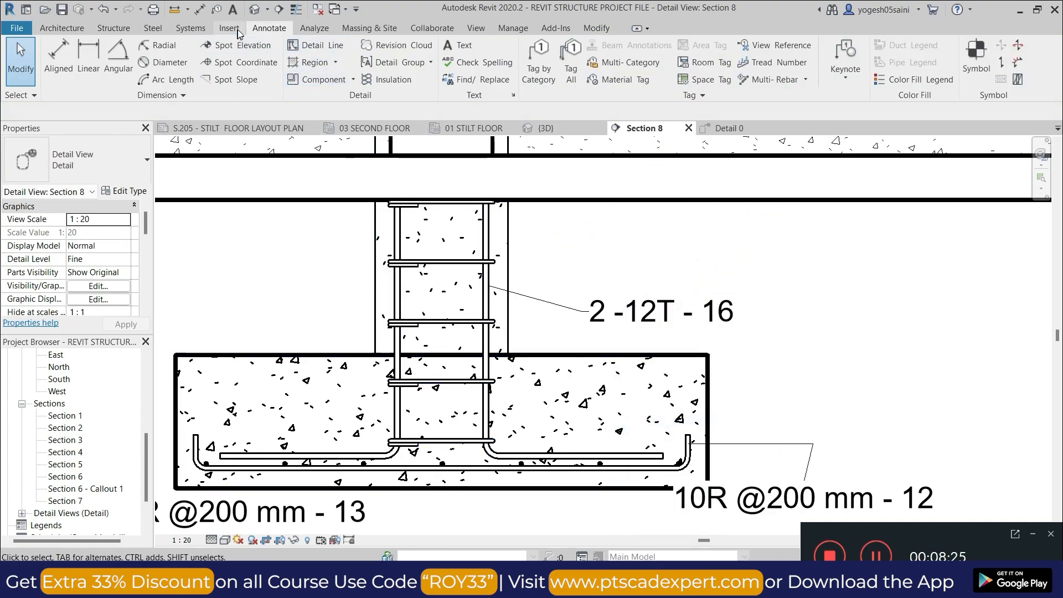
click(535, 72)
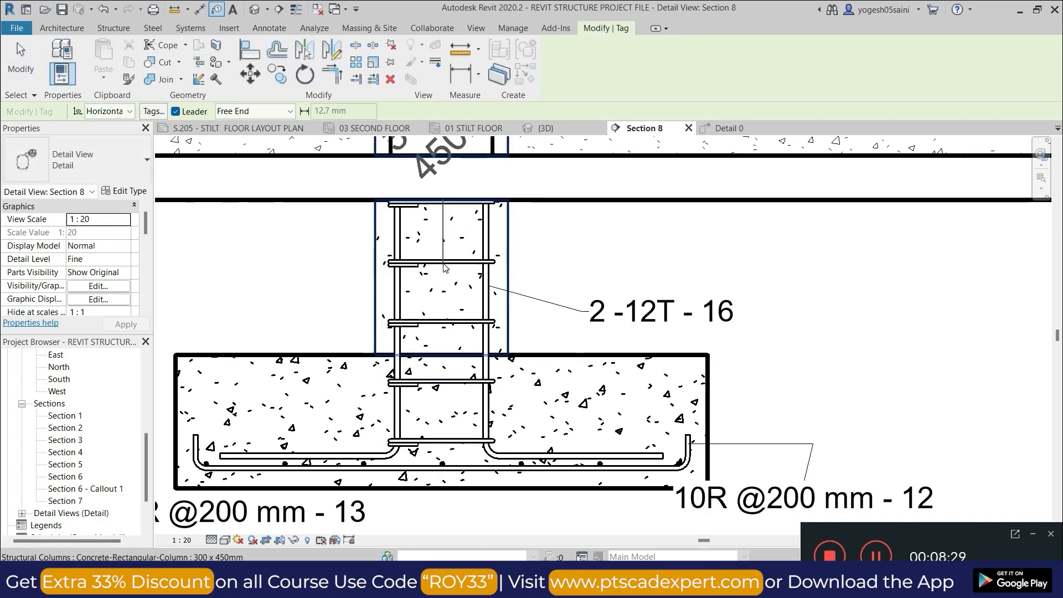
click(443, 268)
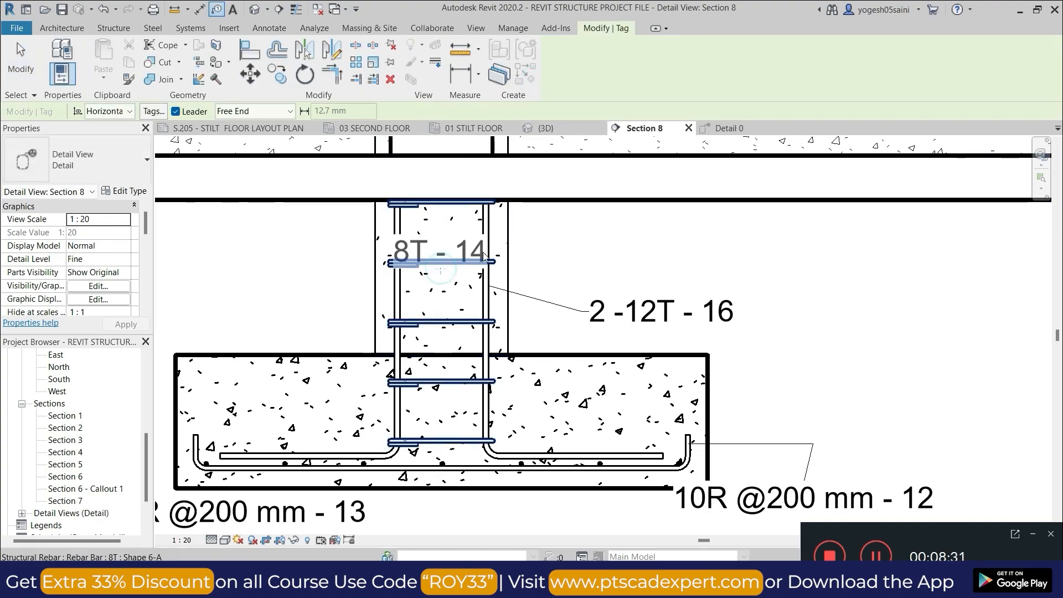
click(602, 246)
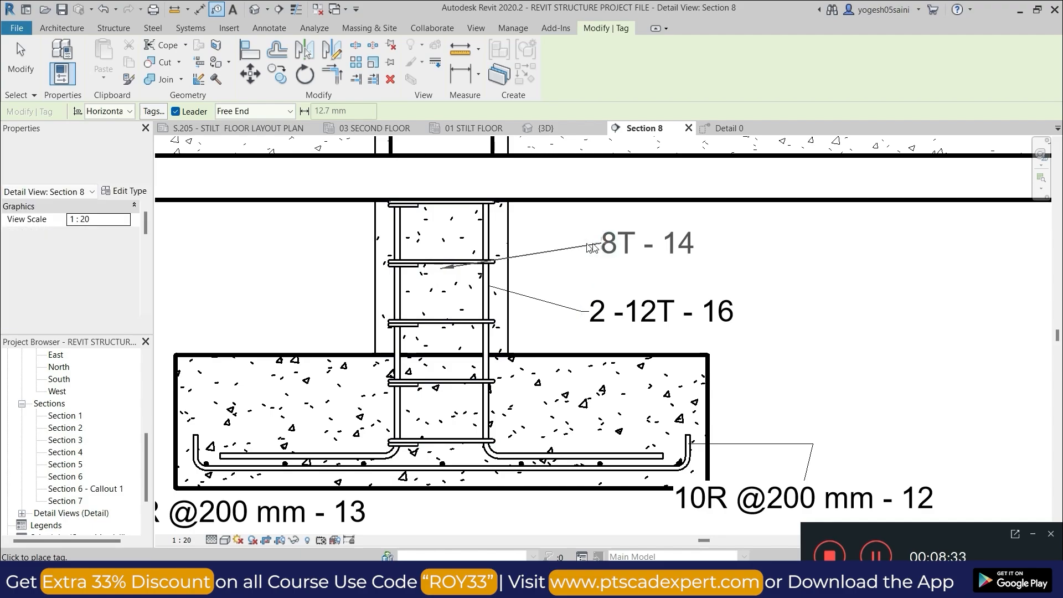
right_click(650, 253)
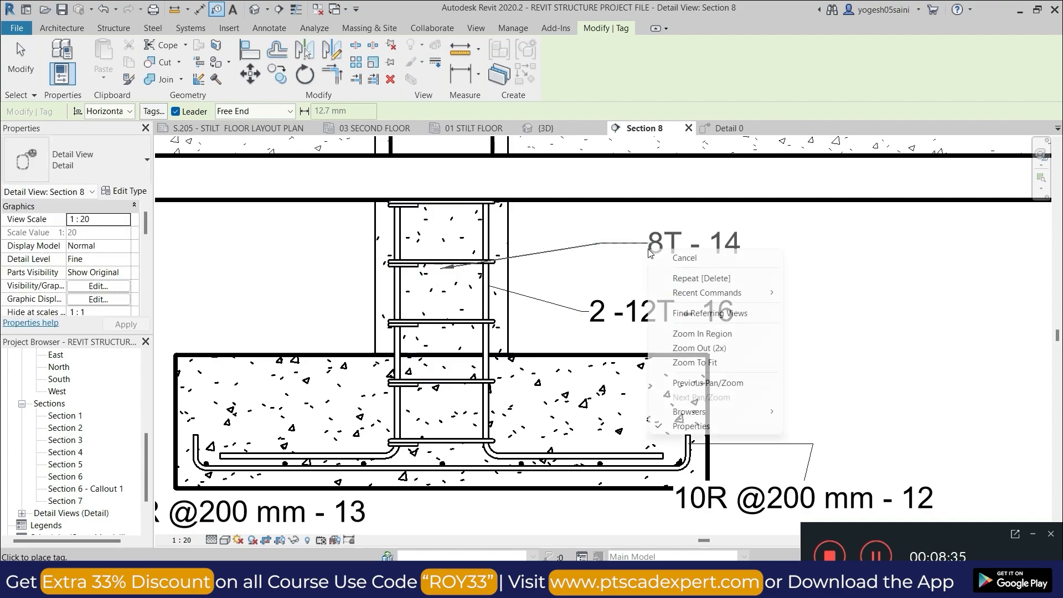
click(692, 258)
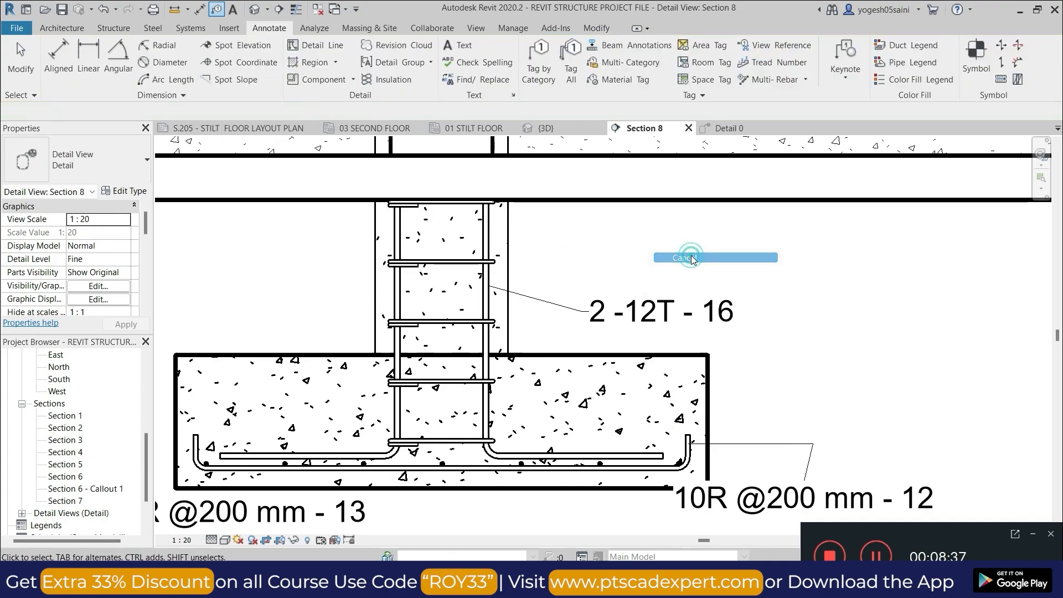
click(538, 58)
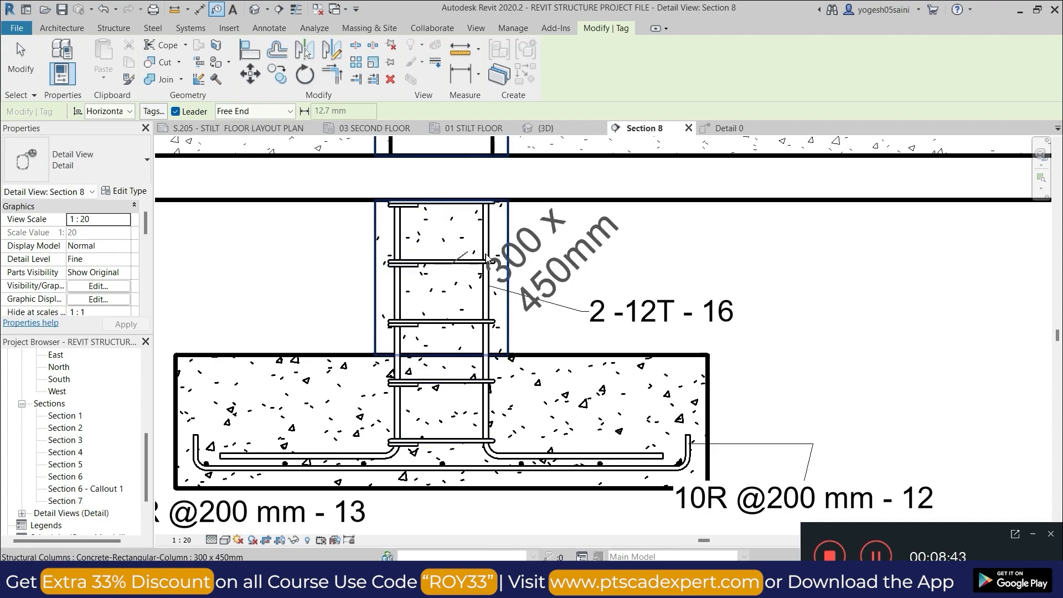
right_click(441, 264)
click(475, 270)
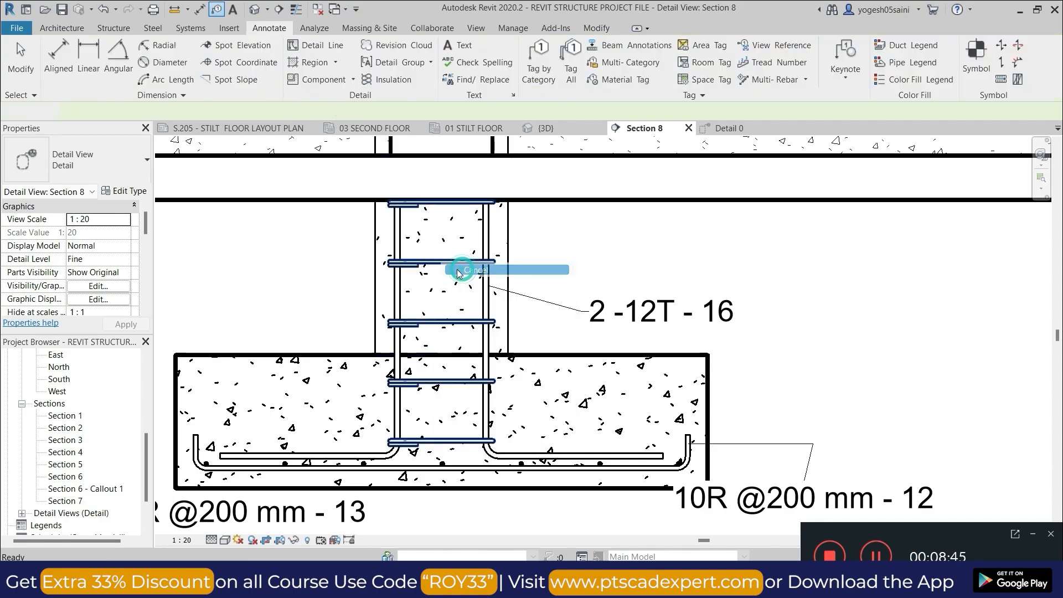
- Tag the column's 8T stirrup set with a free-end leader, placing the tag right of the column above the 12T tag
click(538, 62)
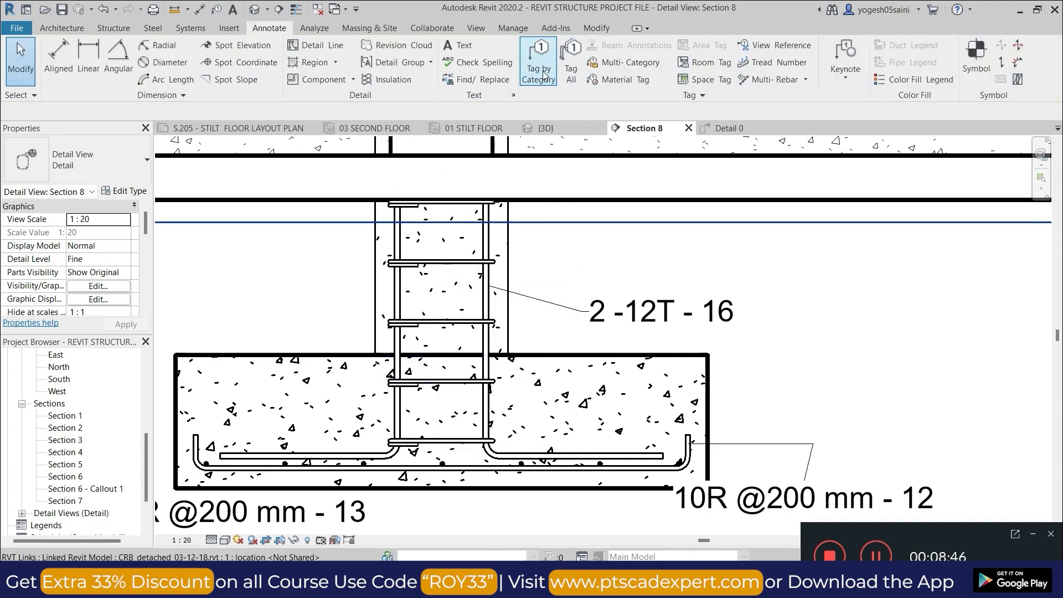
click(436, 260)
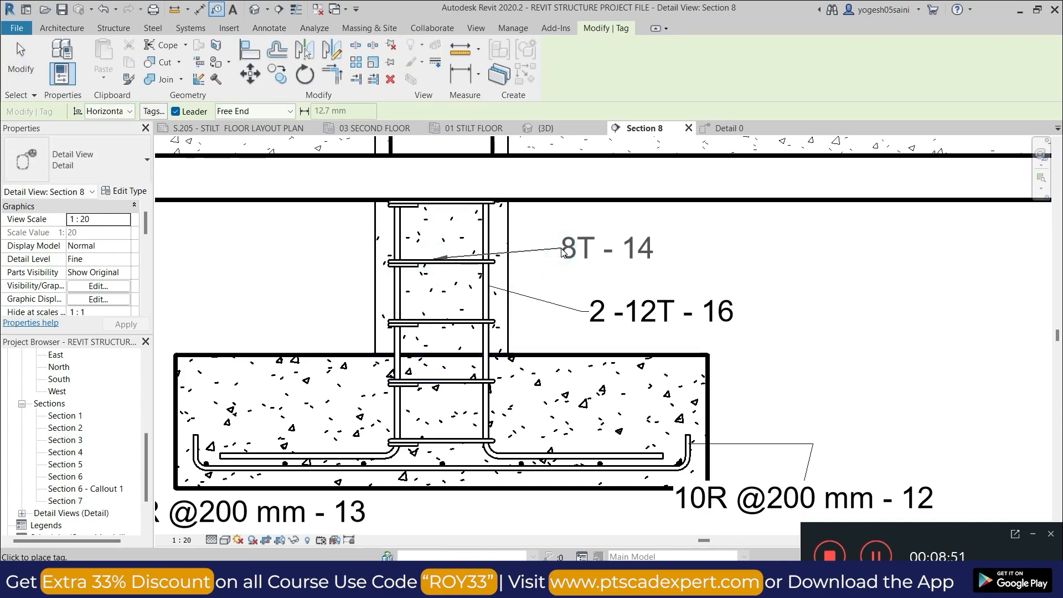
click(563, 252)
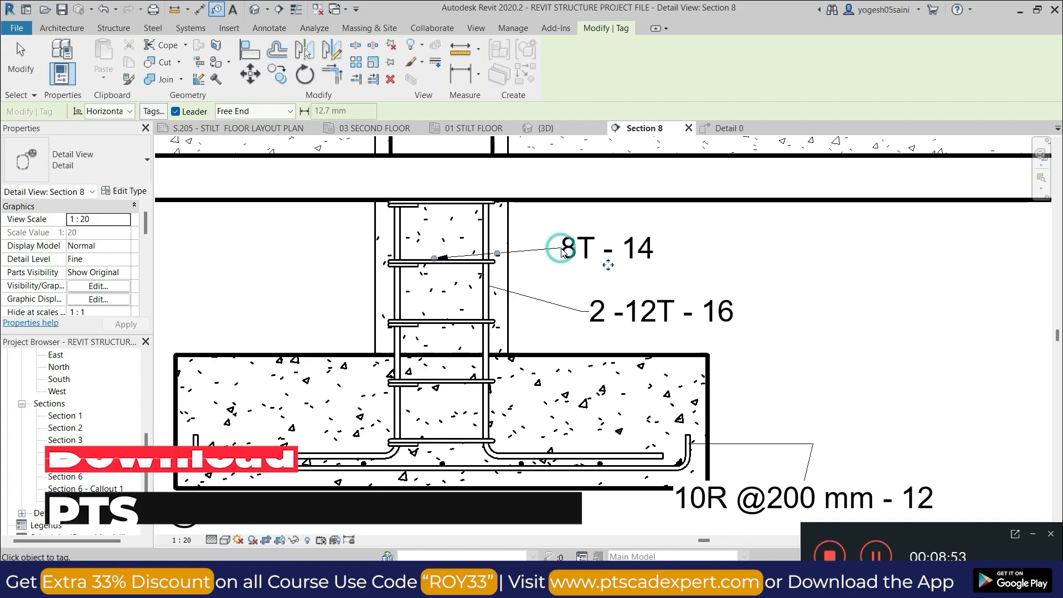
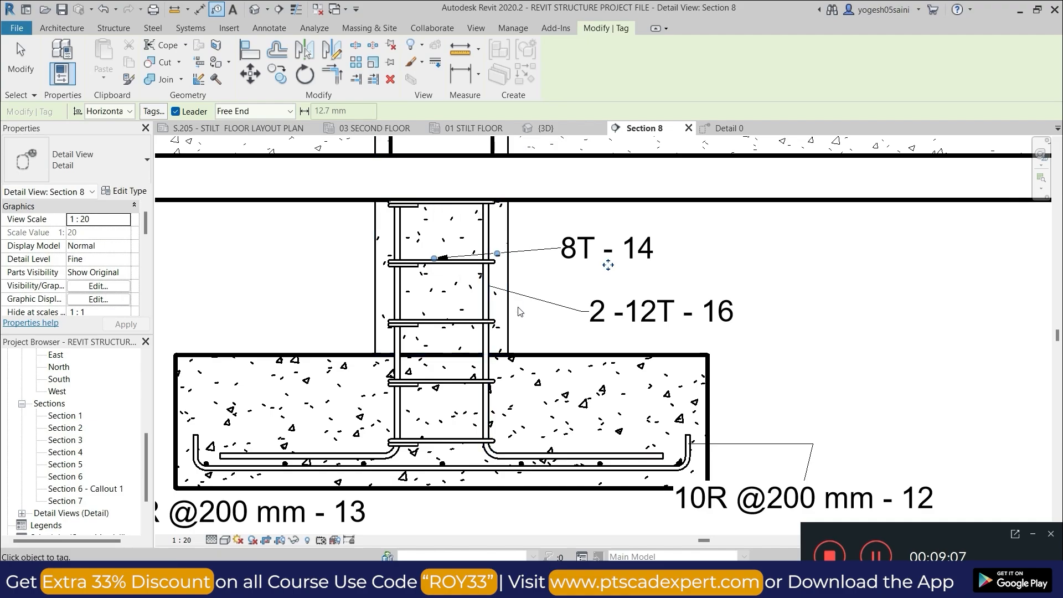
- Start an aligned dimension in the Section 8 detail view and bring the footing and column into view
scroll(598, 326, down, 4)
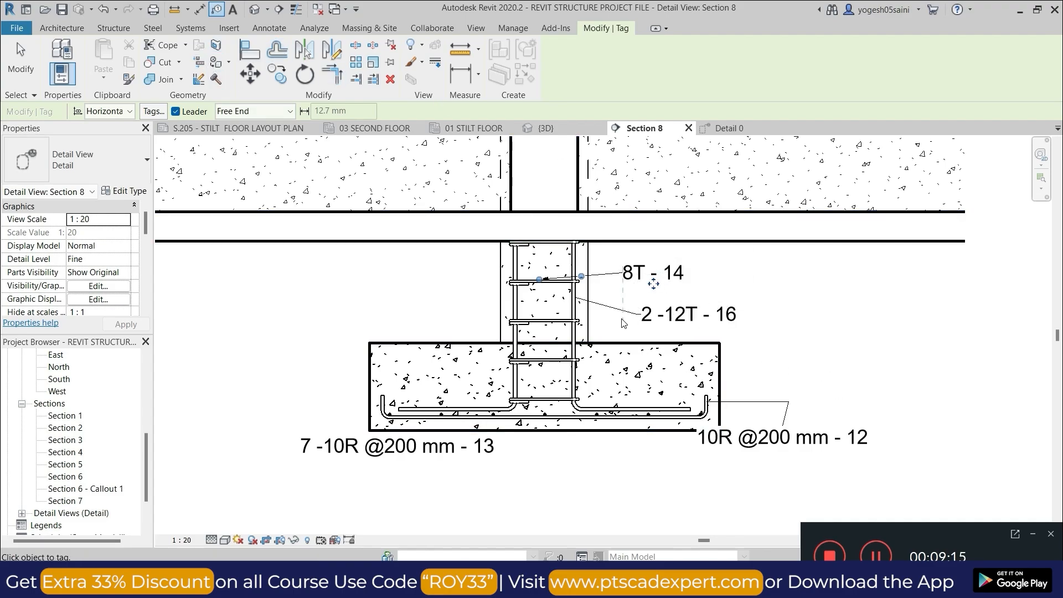
scroll(622, 320, down, 1)
middle_drag(630, 338, 621, 382)
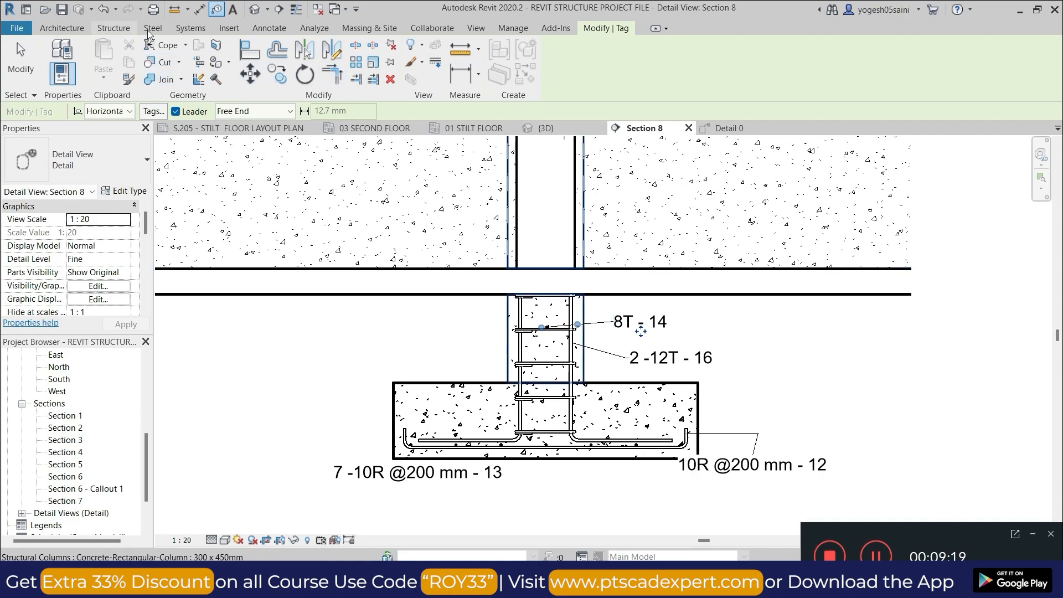
click(478, 80)
click(486, 105)
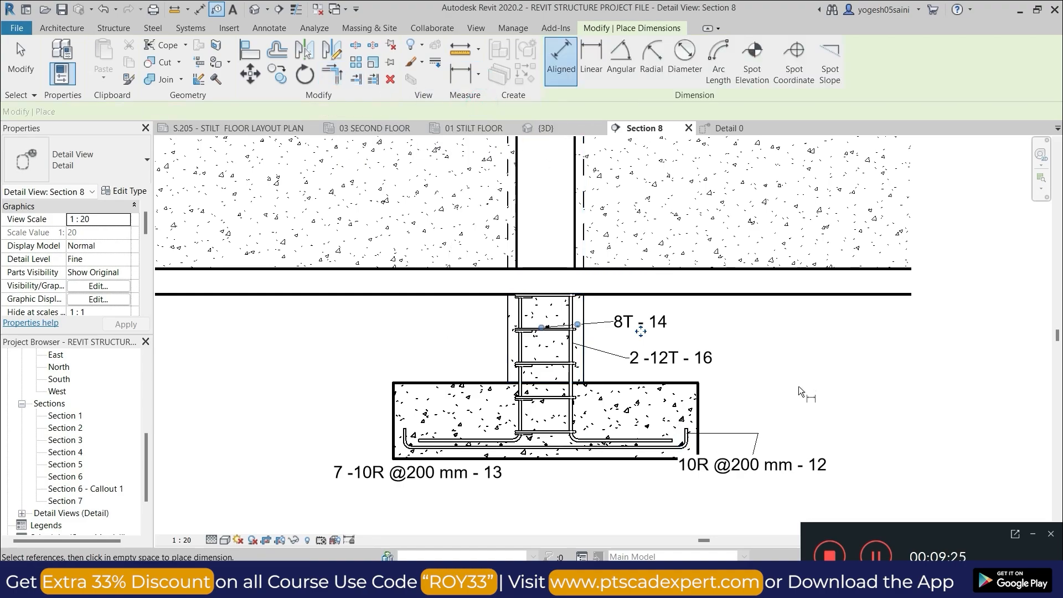
scroll(737, 333, down, 3)
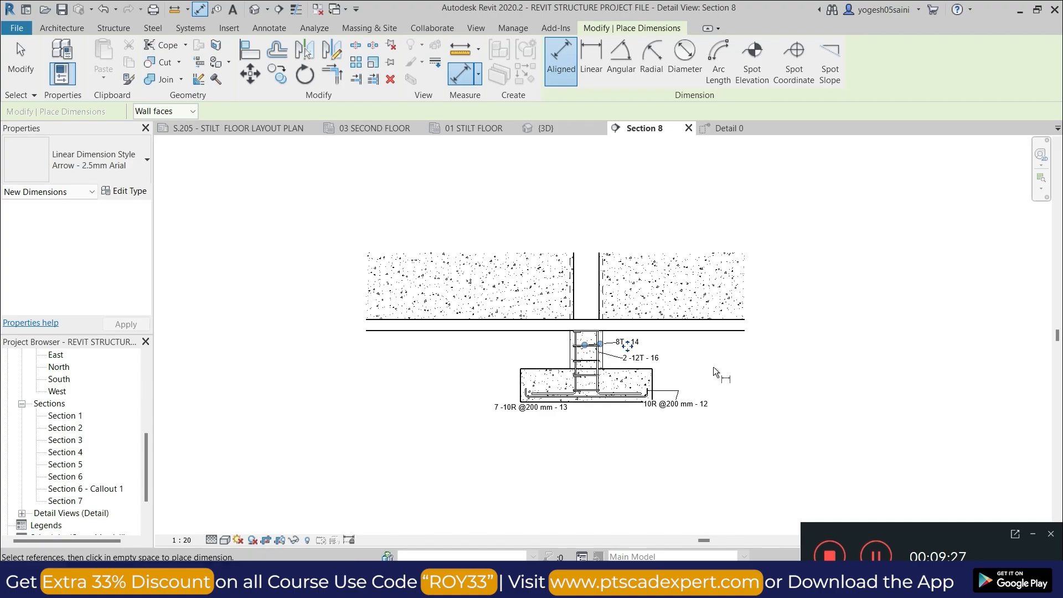
scroll(713, 366, up, 2)
scroll(658, 407, up, 2)
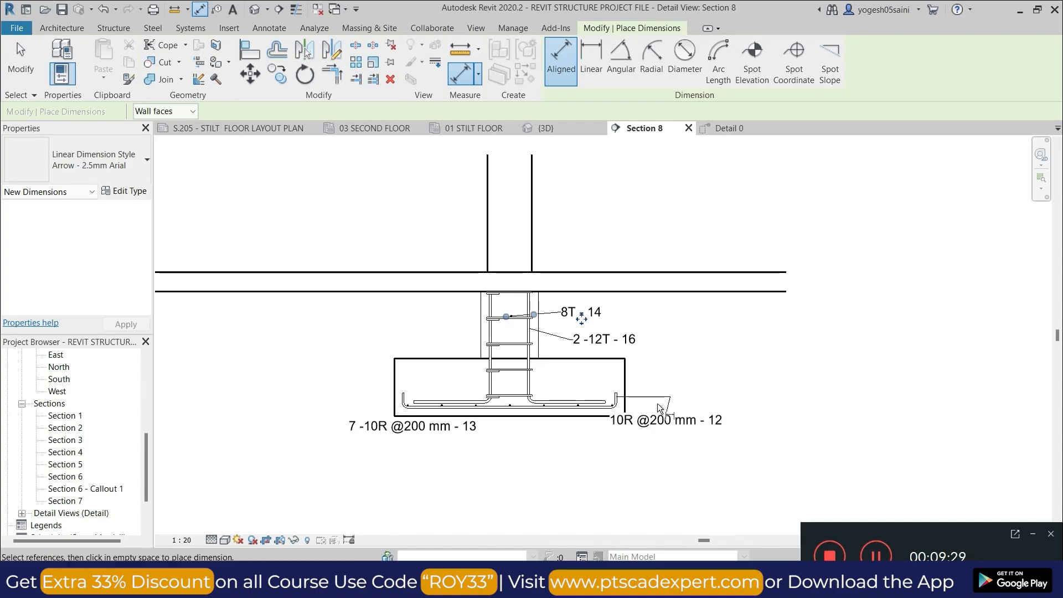
scroll(659, 407, up, 1)
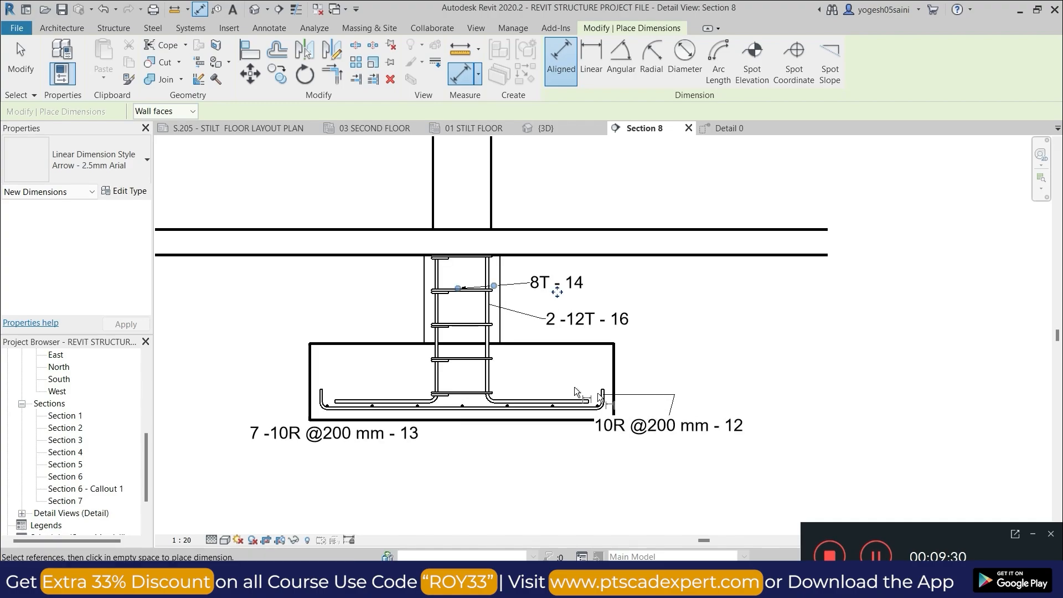
click(312, 421)
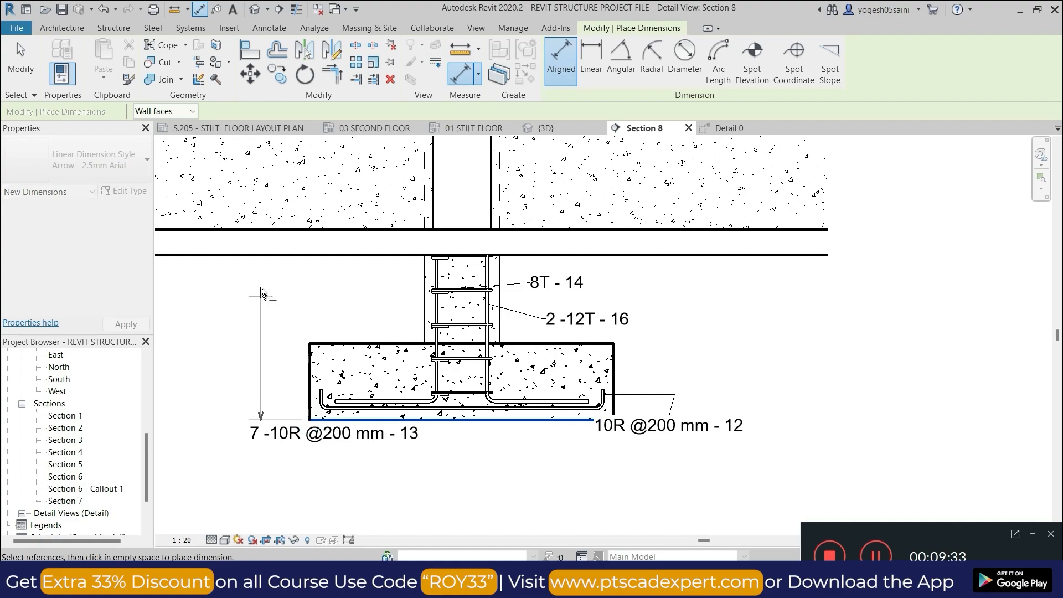
click(257, 256)
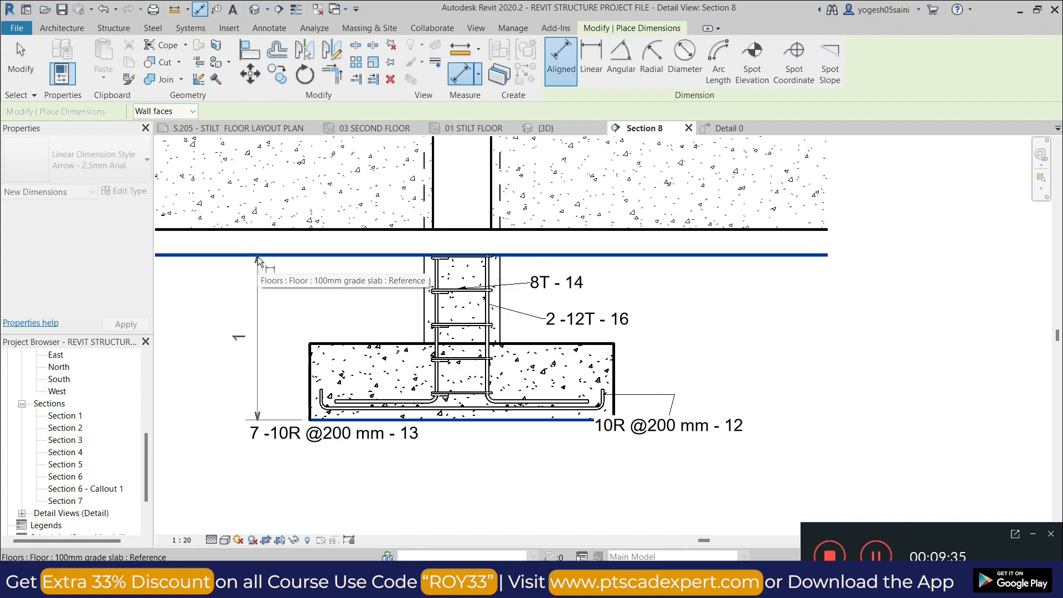
click(258, 257)
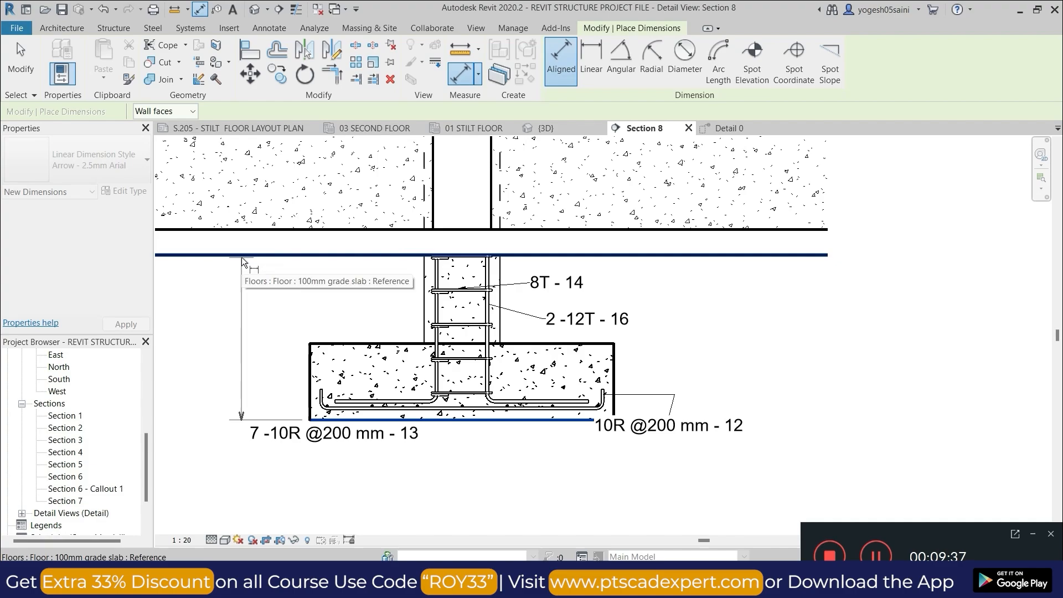
click(287, 268)
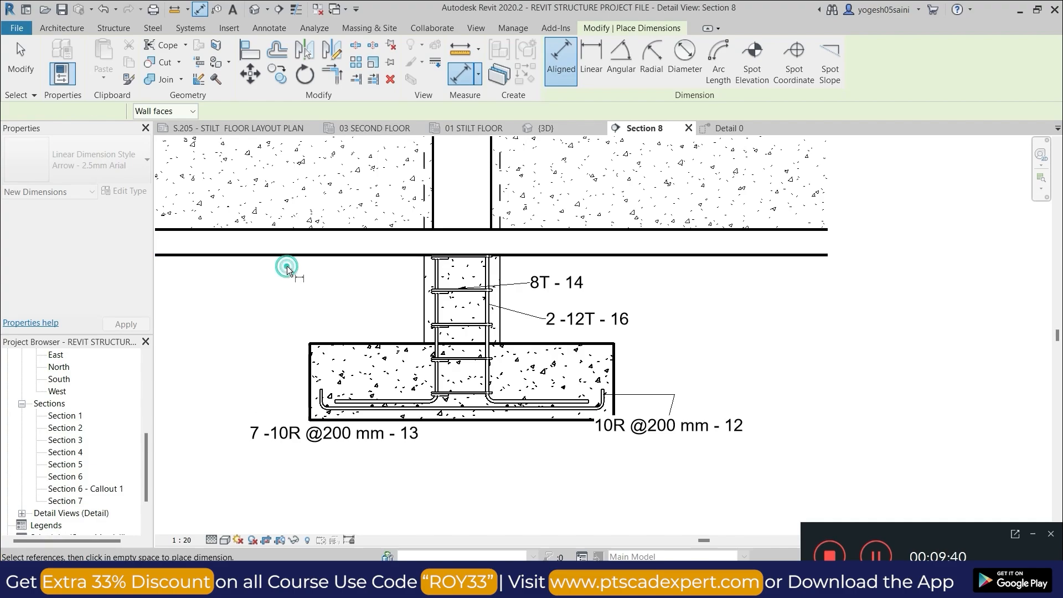
click(310, 420)
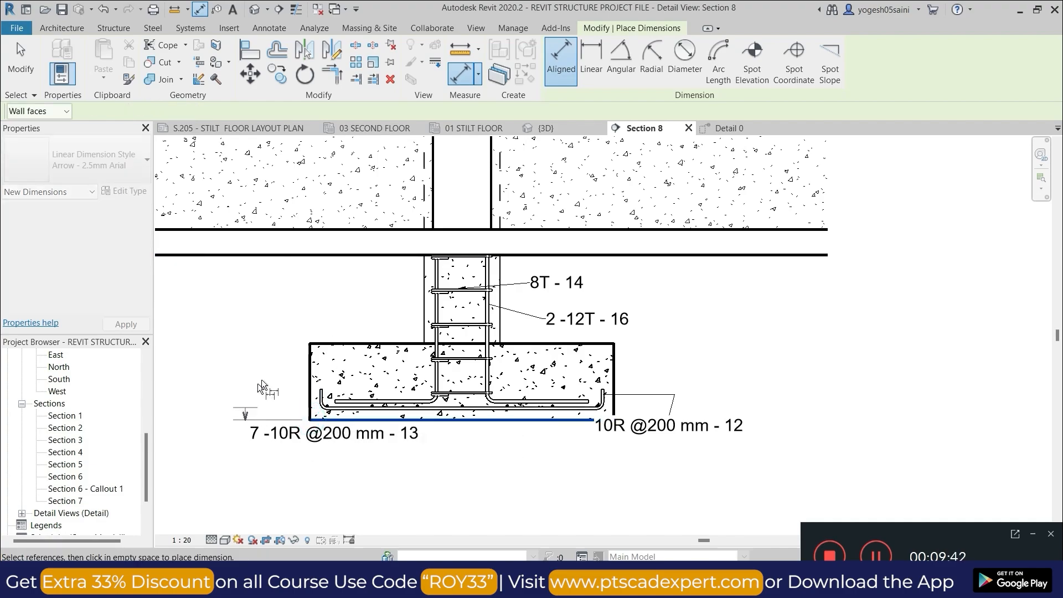
click(257, 256)
click(294, 263)
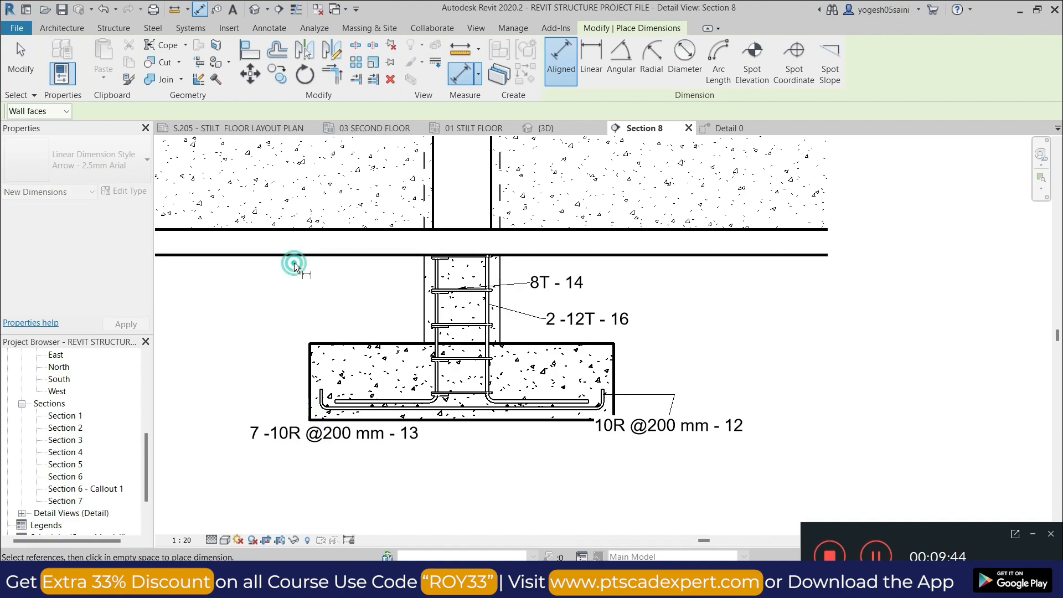
- Dimension the vertical distance from the footing's underside to the underside of the 100mm grade slab, placing it left of the footing
click(320, 420)
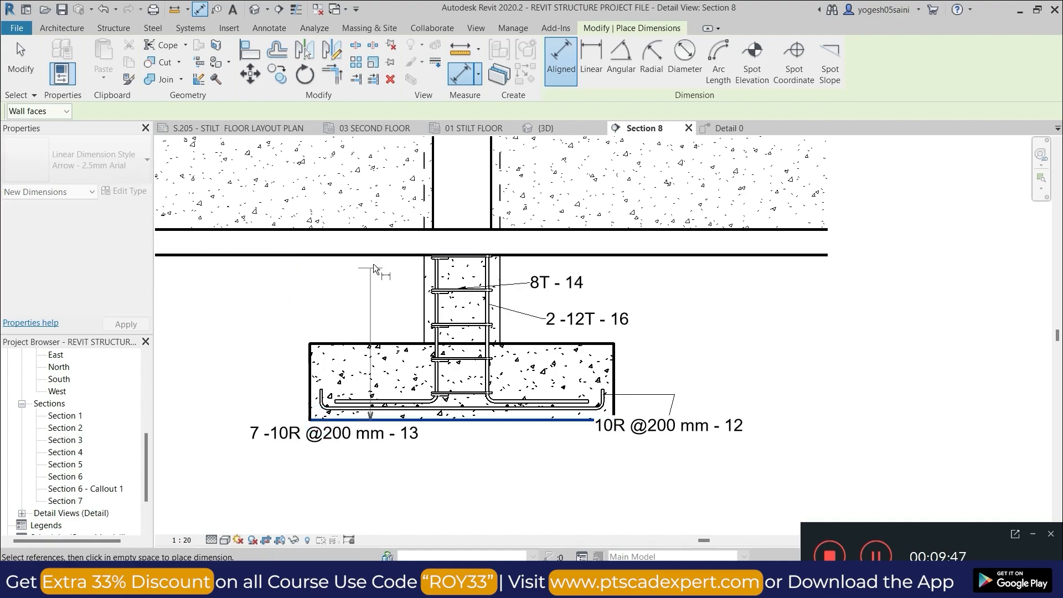
click(306, 255)
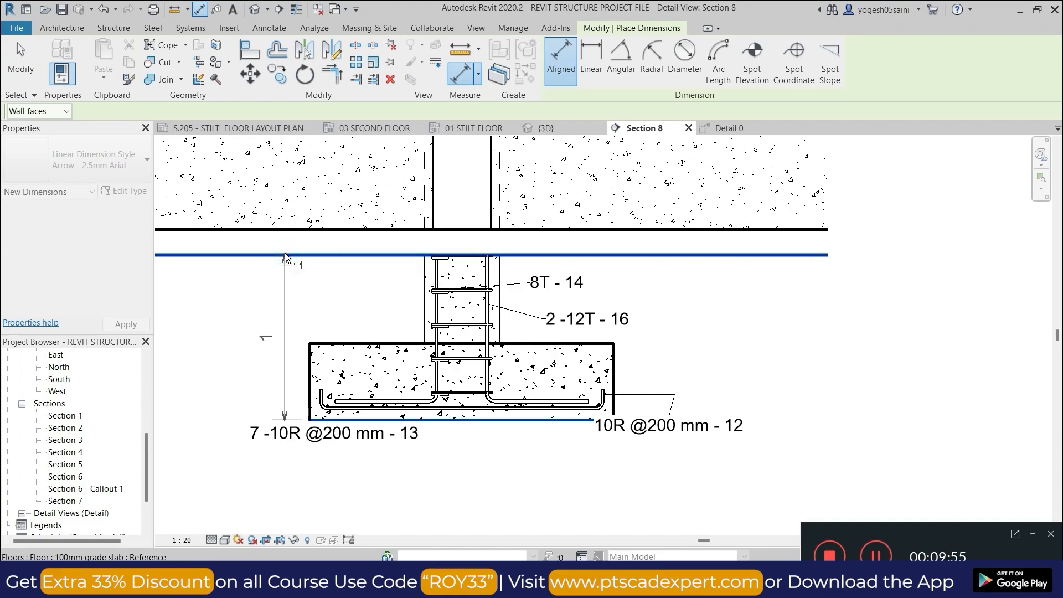
right_click(261, 254)
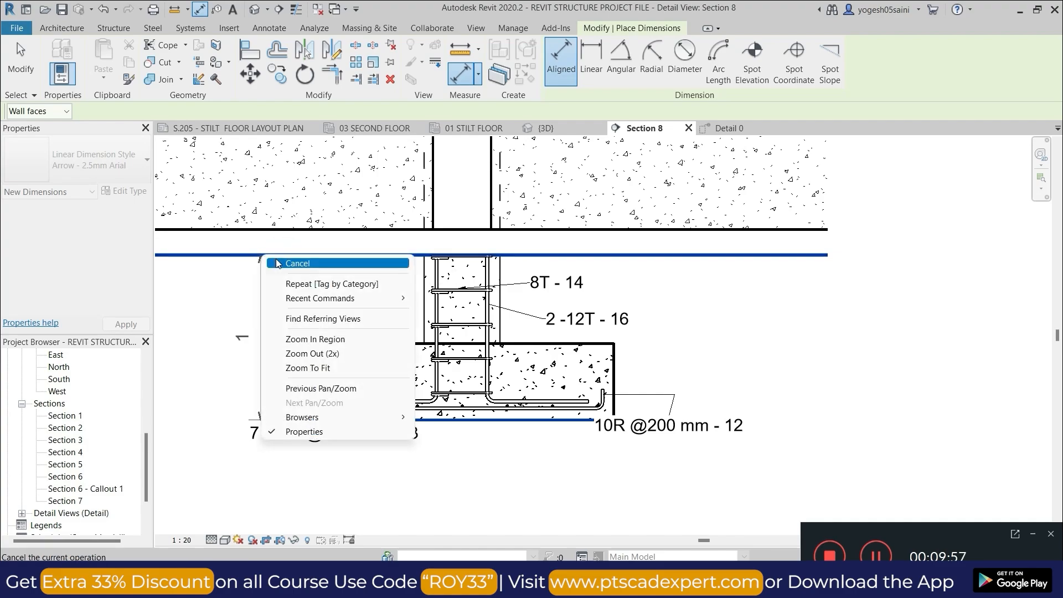
click(275, 263)
click(257, 284)
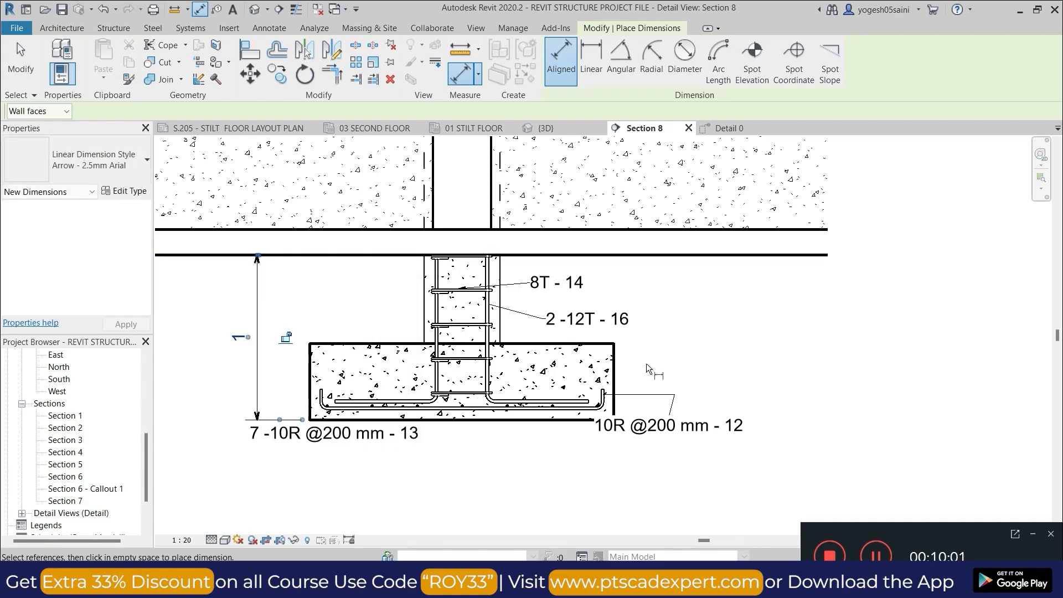
- Dimension the footing's width between its two vertical edges, placing the dimension line below the footing
scroll(666, 368, down, 3)
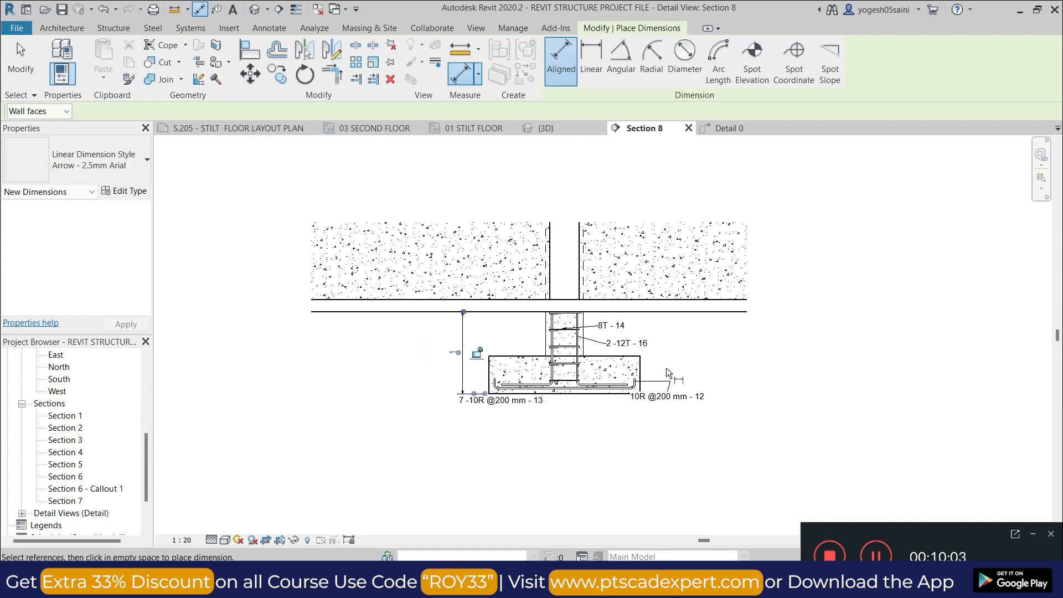
scroll(666, 368, up, 2)
scroll(666, 368, up, 2)
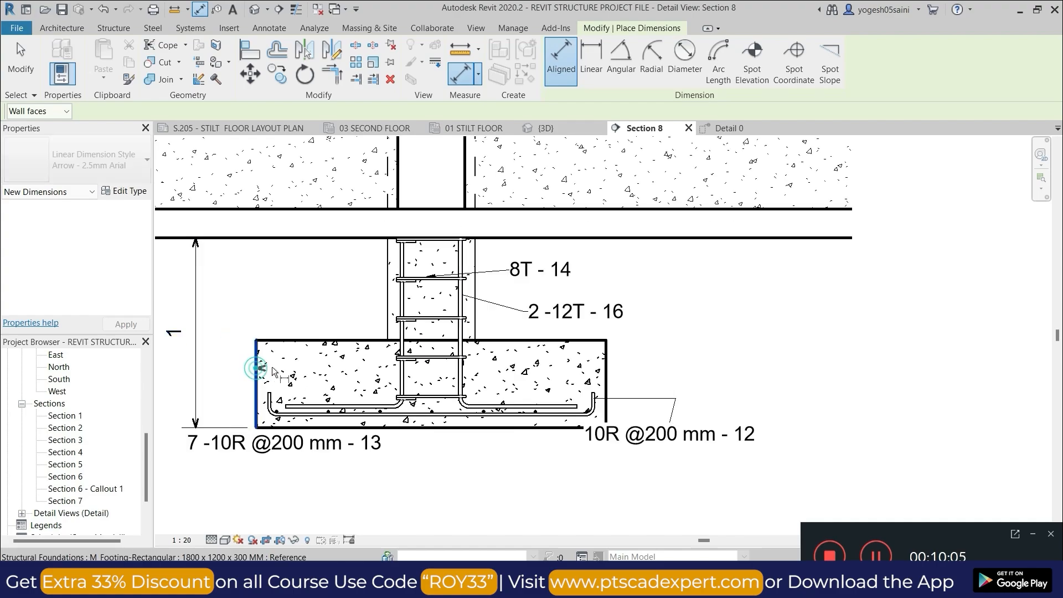
click(608, 381)
click(619, 489)
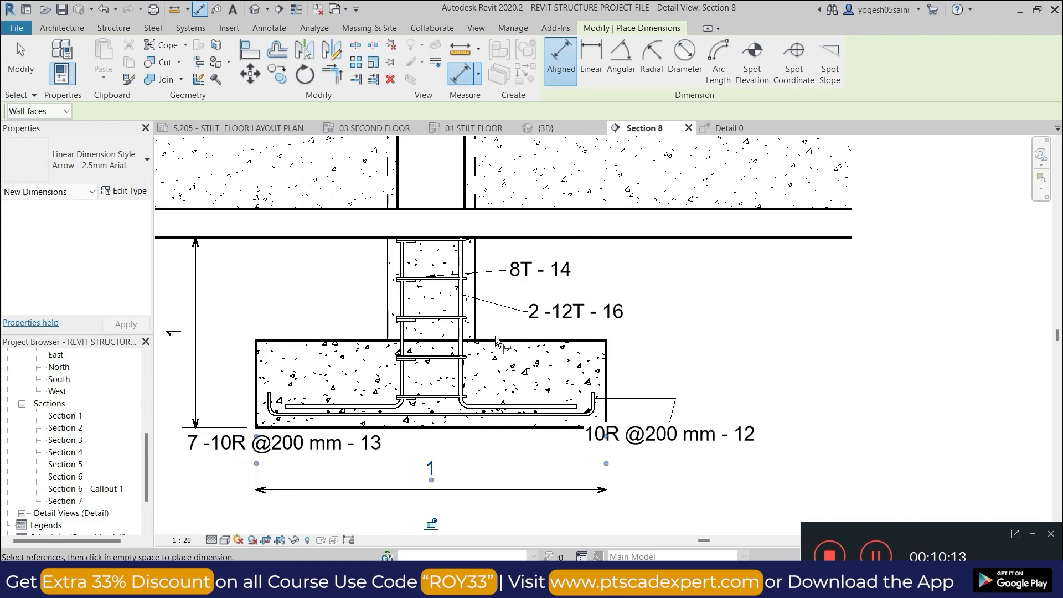
click(327, 241)
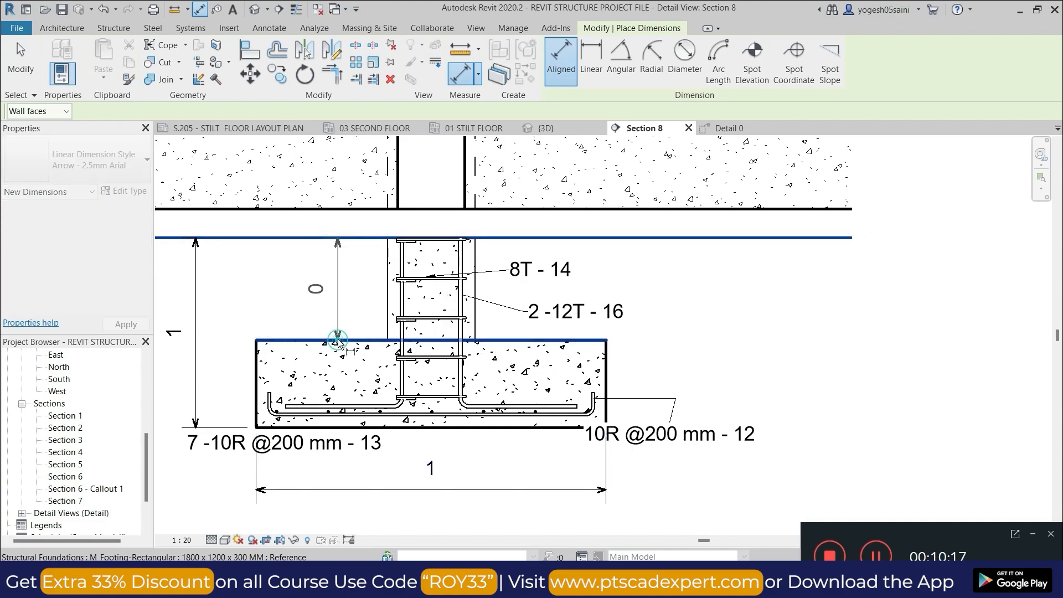
click(338, 343)
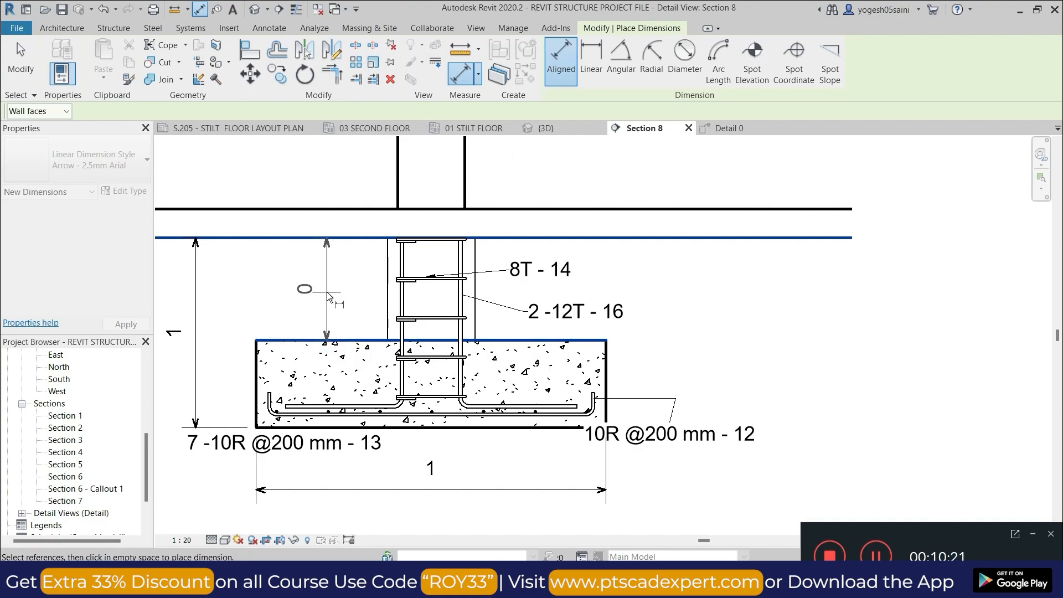
scroll(328, 295, down, 1)
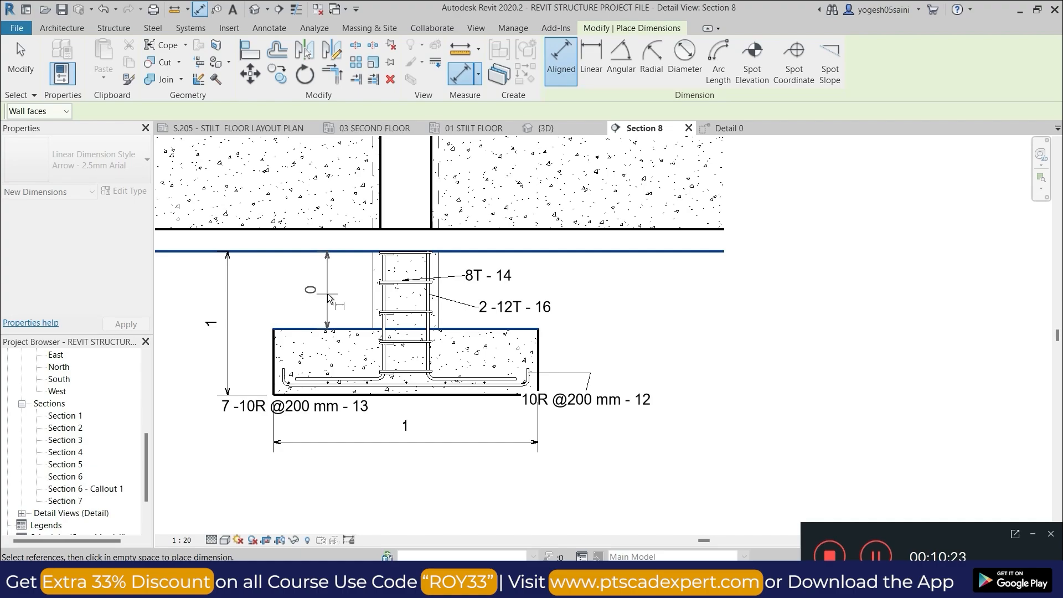
right_click(327, 293)
click(343, 302)
scroll(355, 304, up, 1)
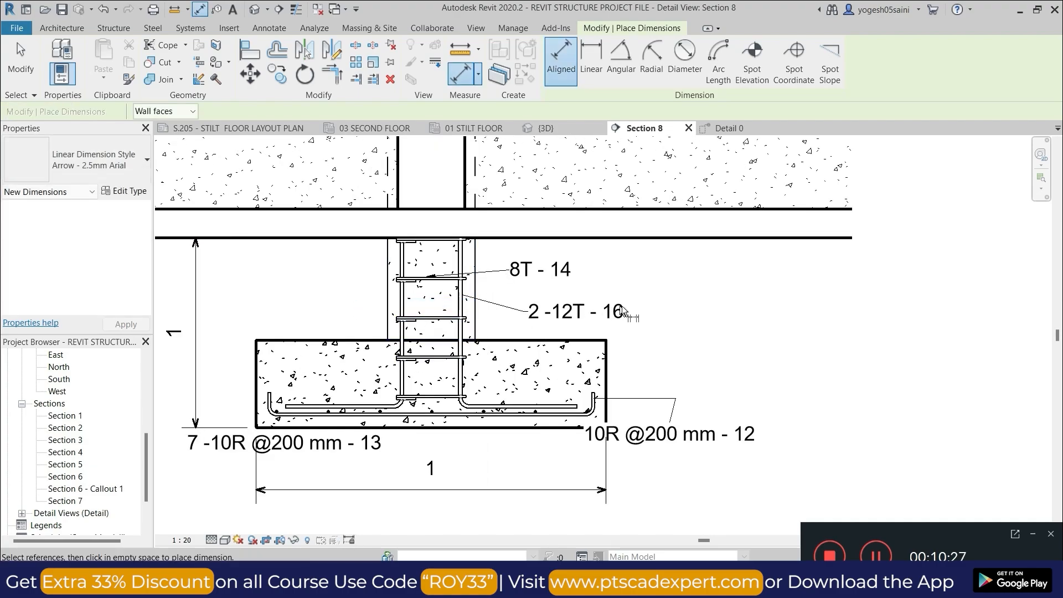
scroll(637, 312, down, 1)
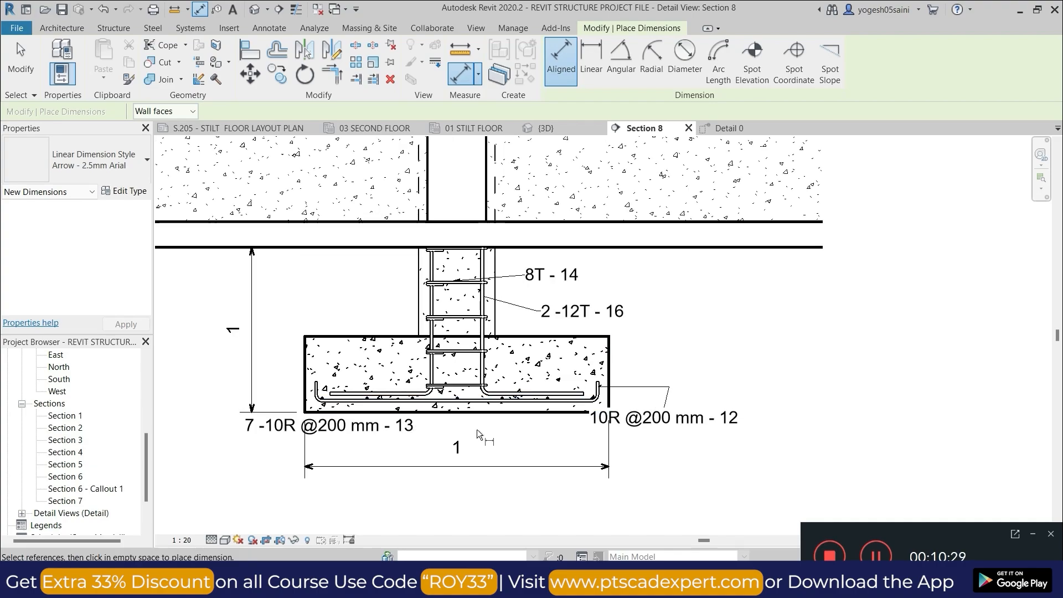
scroll(470, 431, up, 3)
scroll(454, 431, down, 3)
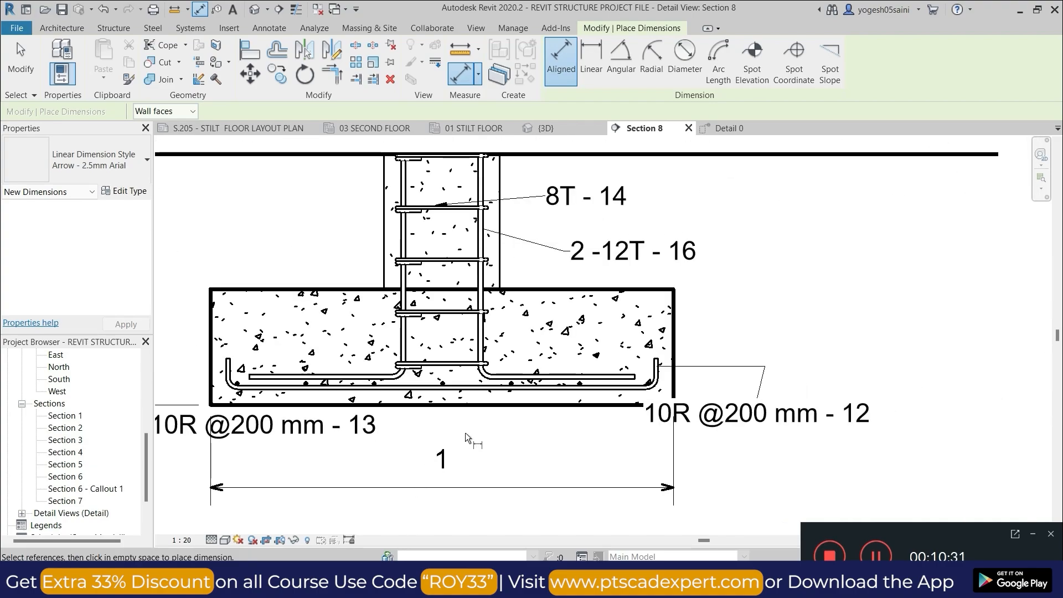
scroll(465, 433, down, 1)
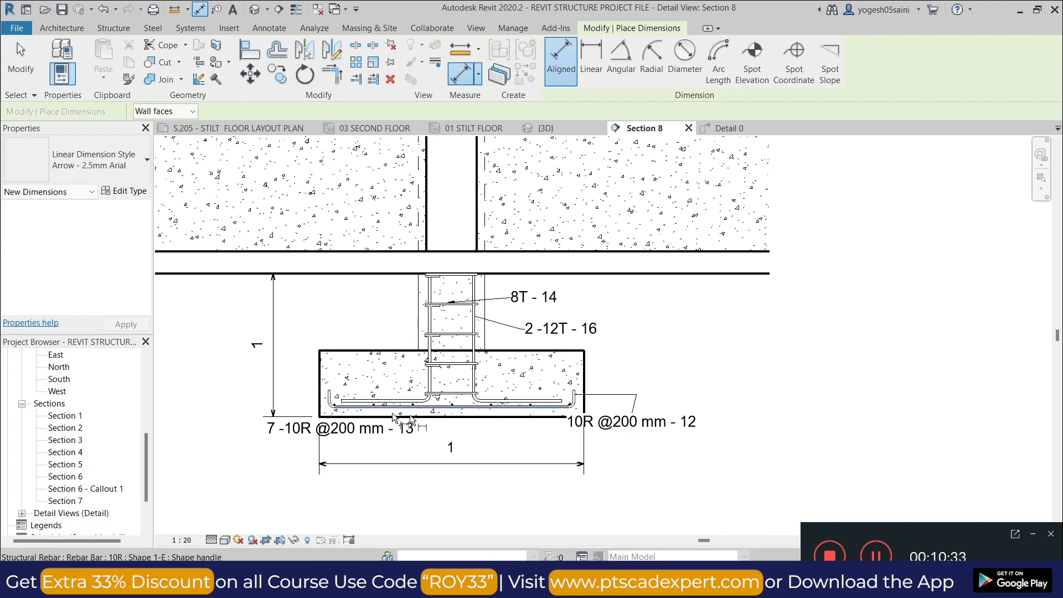
right_click(491, 444)
click(529, 268)
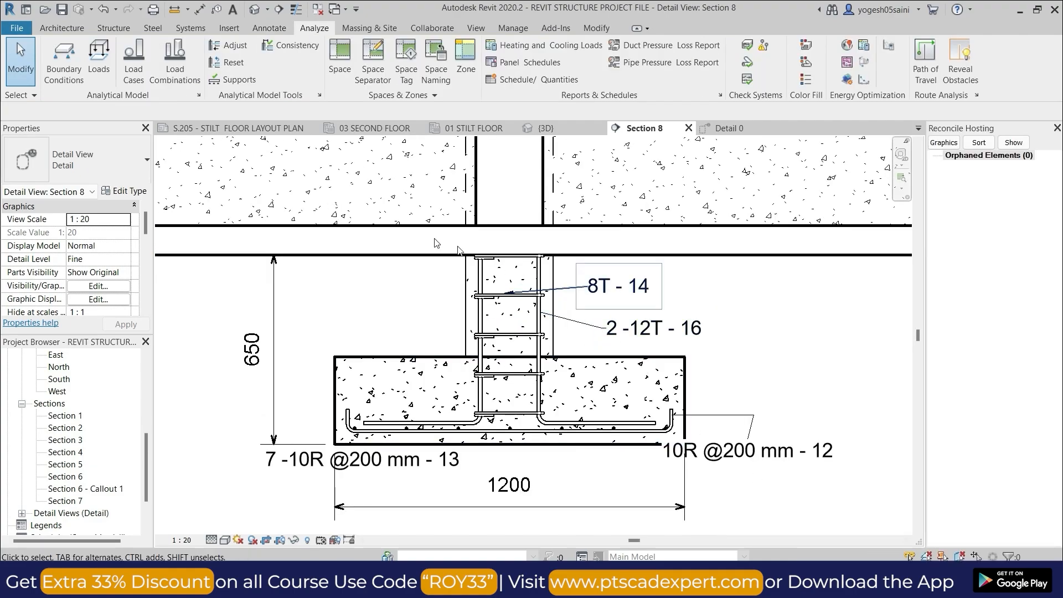
- Add an aligned dimension from the footing's top to the slab's underside, placing it between the overall height dimension and the column
click(109, 29)
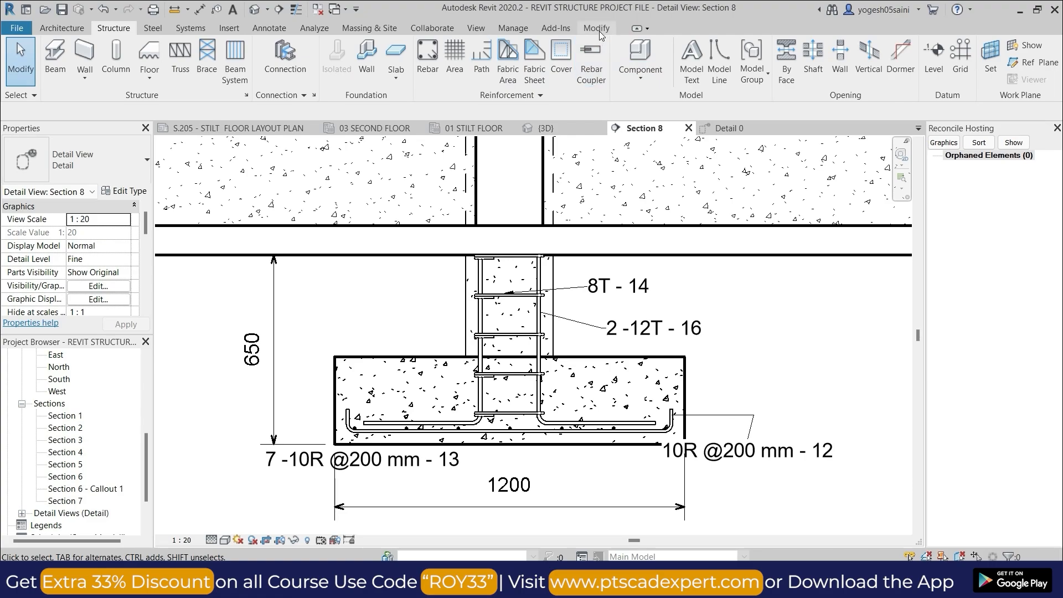
click(596, 28)
click(479, 82)
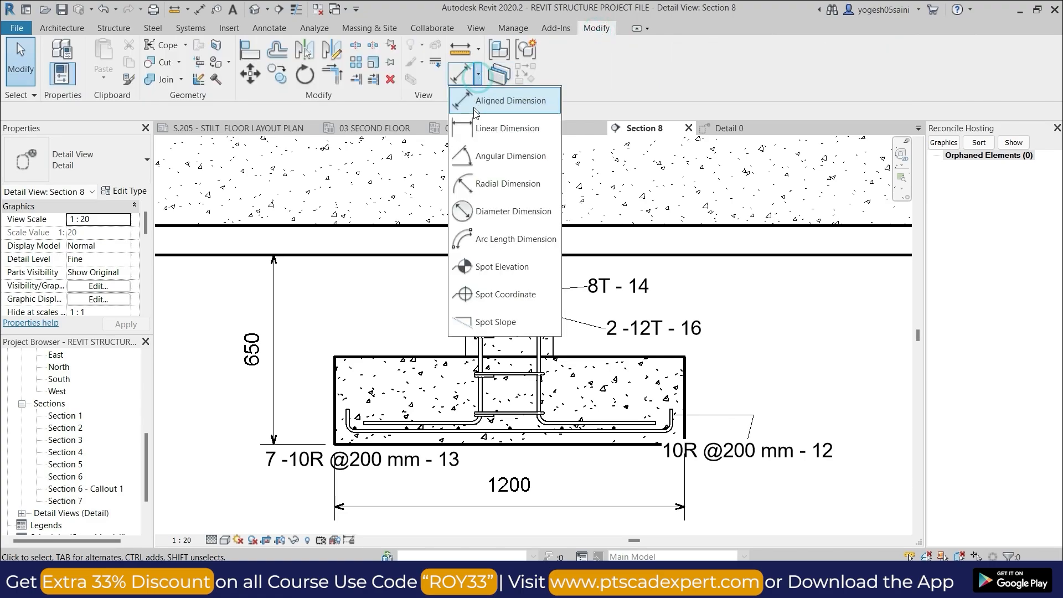
click(476, 102)
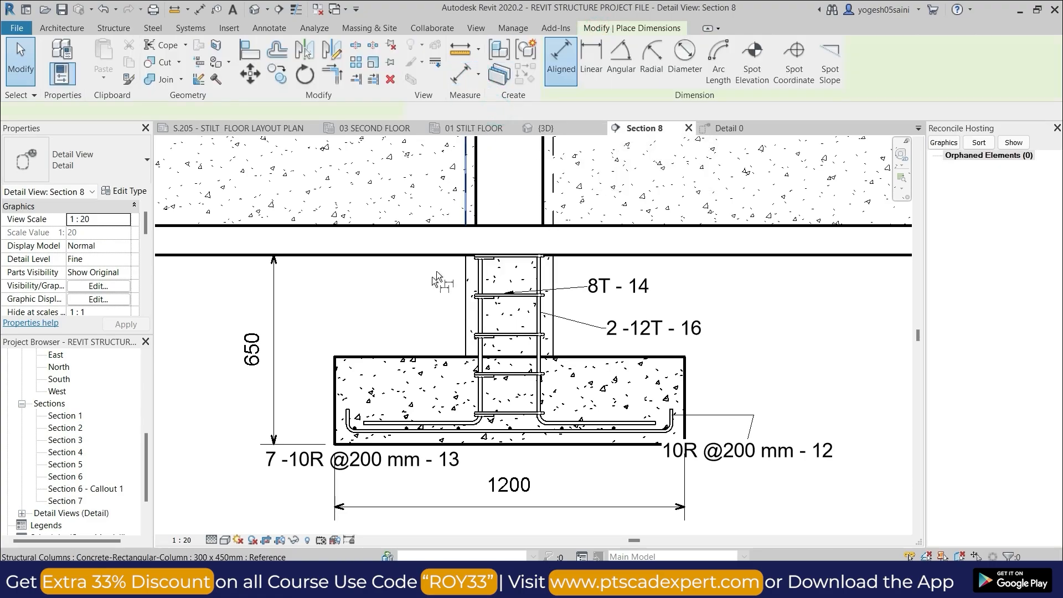
click(407, 357)
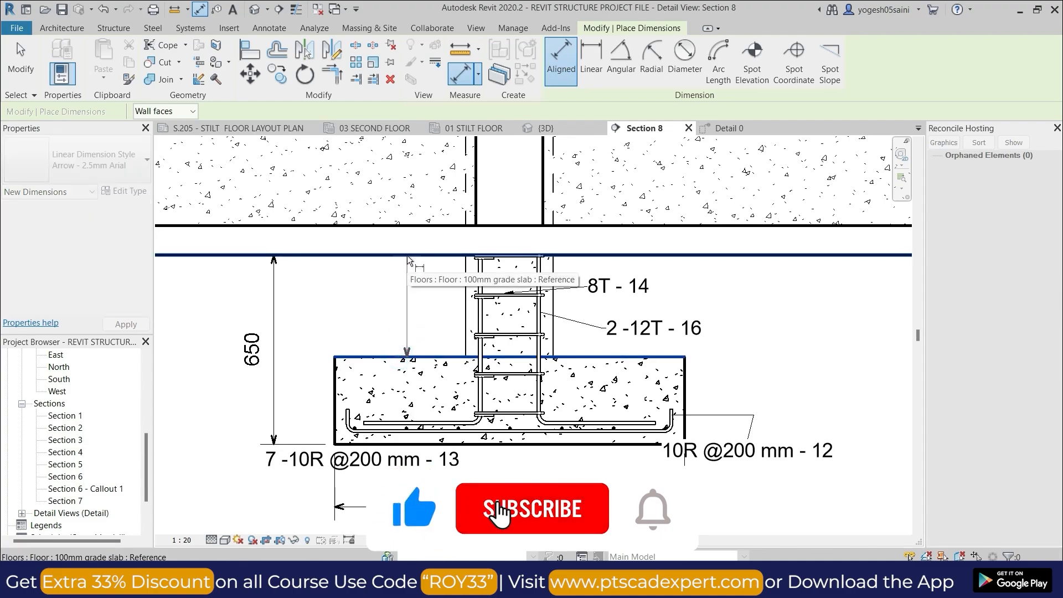
click(393, 256)
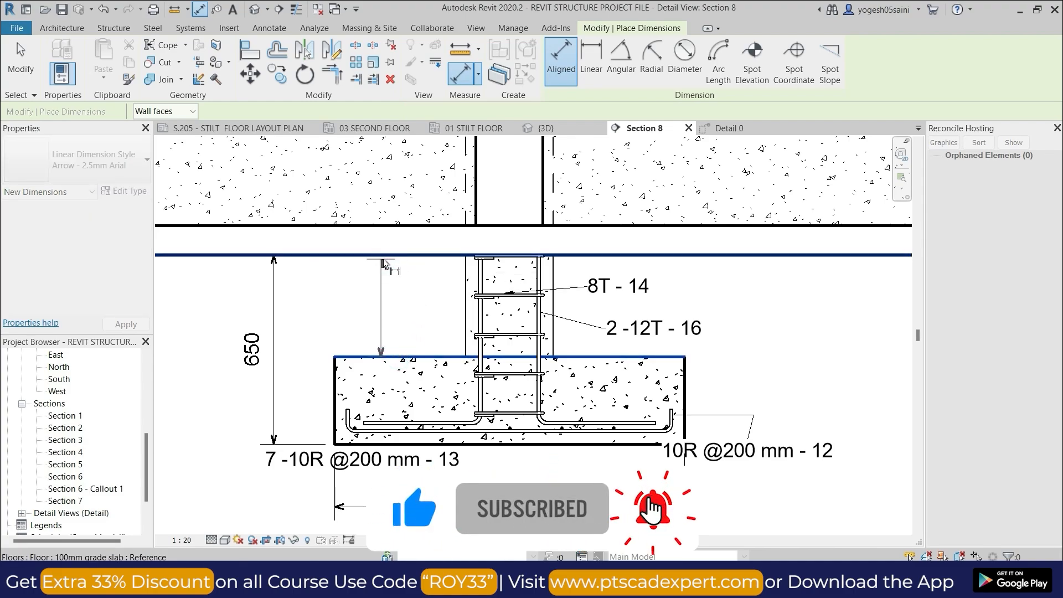
click(422, 257)
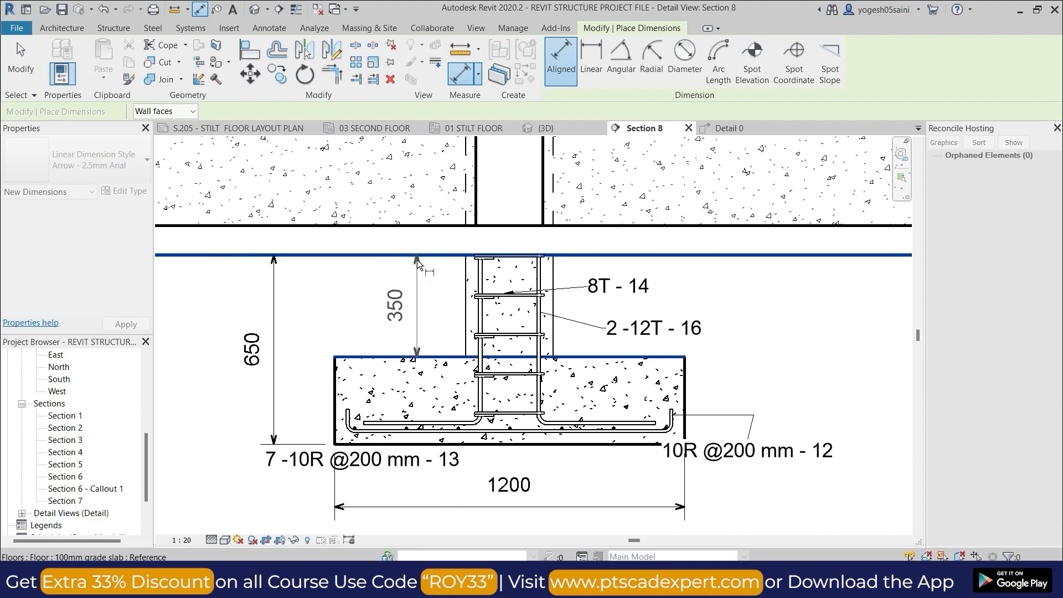
right_click(417, 261)
click(351, 274)
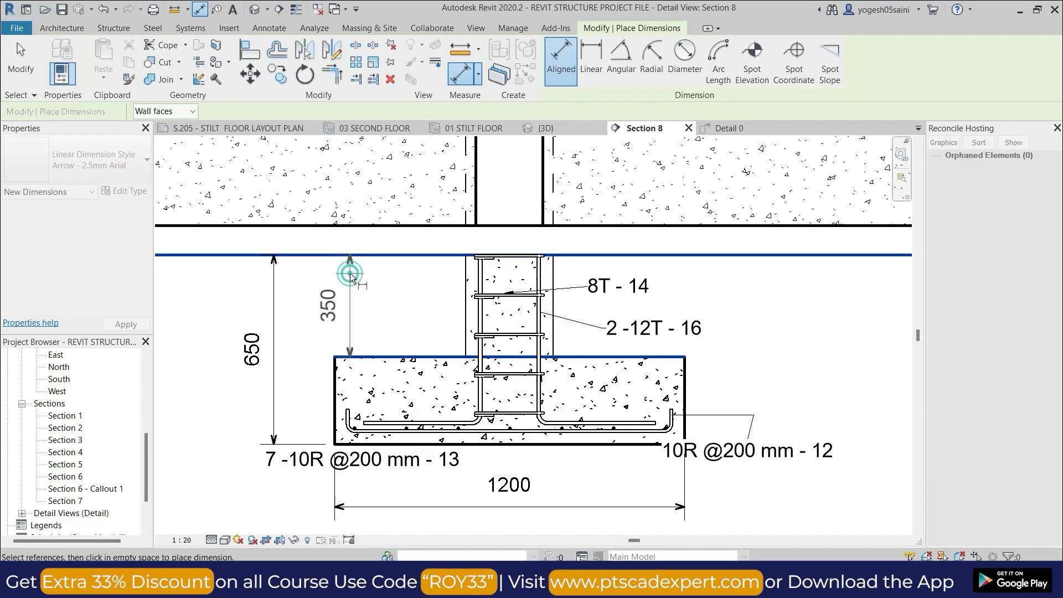
click(344, 275)
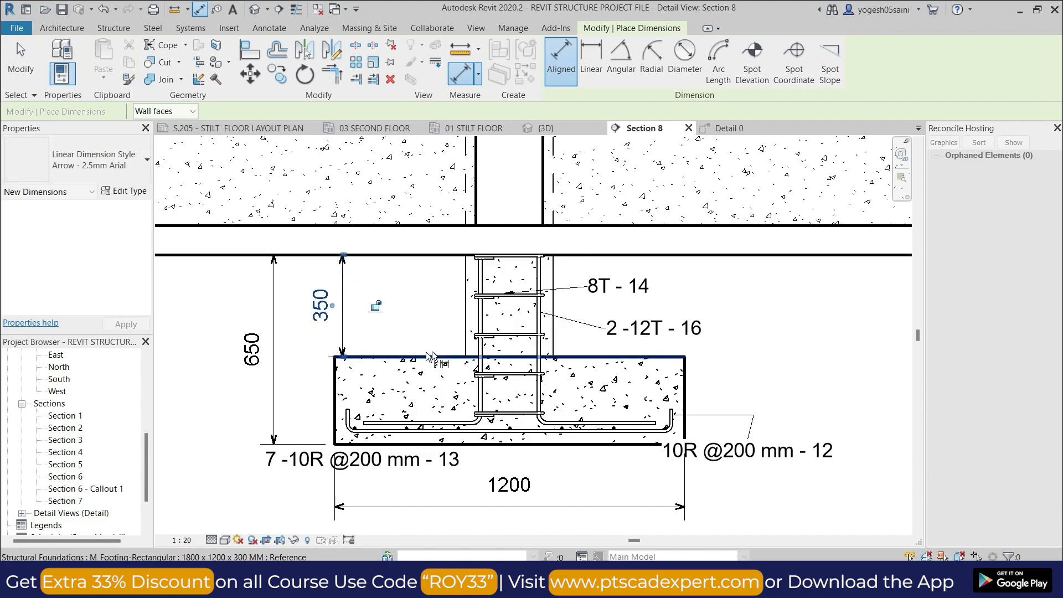
- Dimension the footing's thickness between its underside and top edge, placing the aligned dimension just outside its left edge
scroll(736, 310, down, 1)
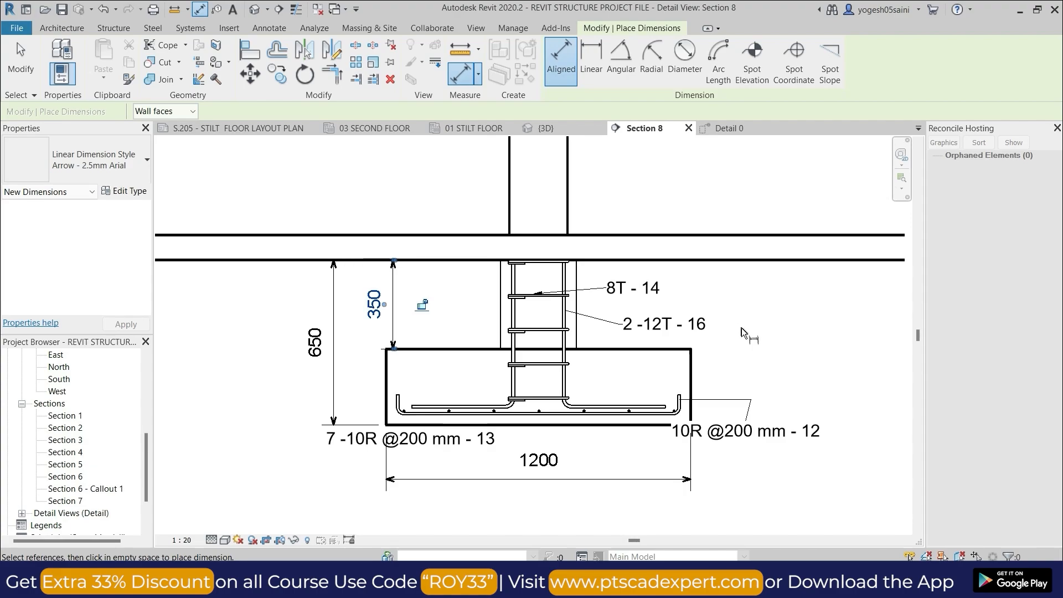
scroll(642, 341, down, 1)
scroll(642, 346, up, 2)
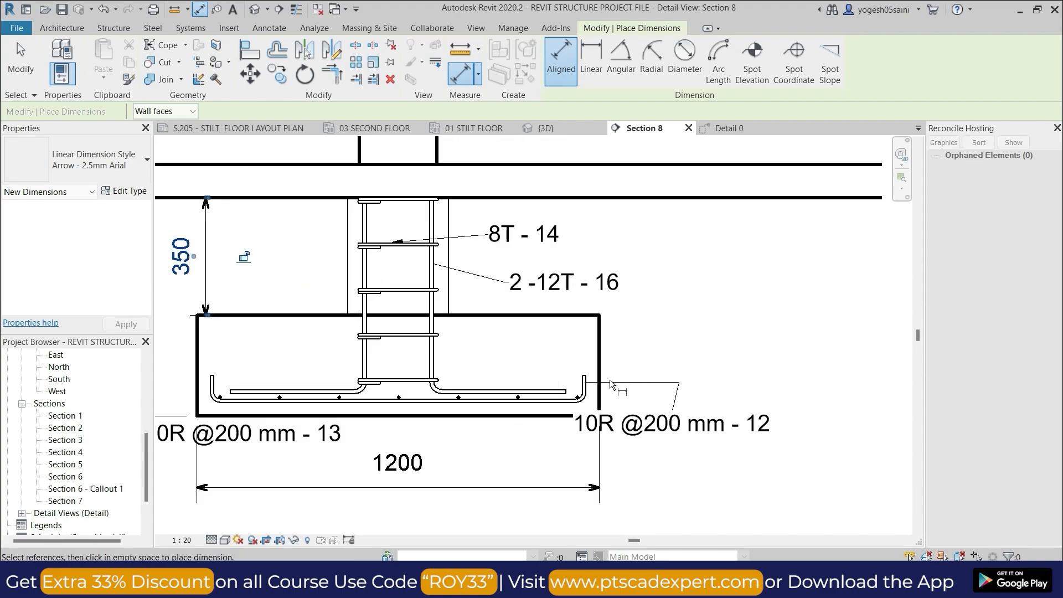
scroll(759, 314, up, 1)
mouse_move(772, 313)
middle_down()
mouse_move(795, 301)
mouse_move(988, 286)
middle_up()
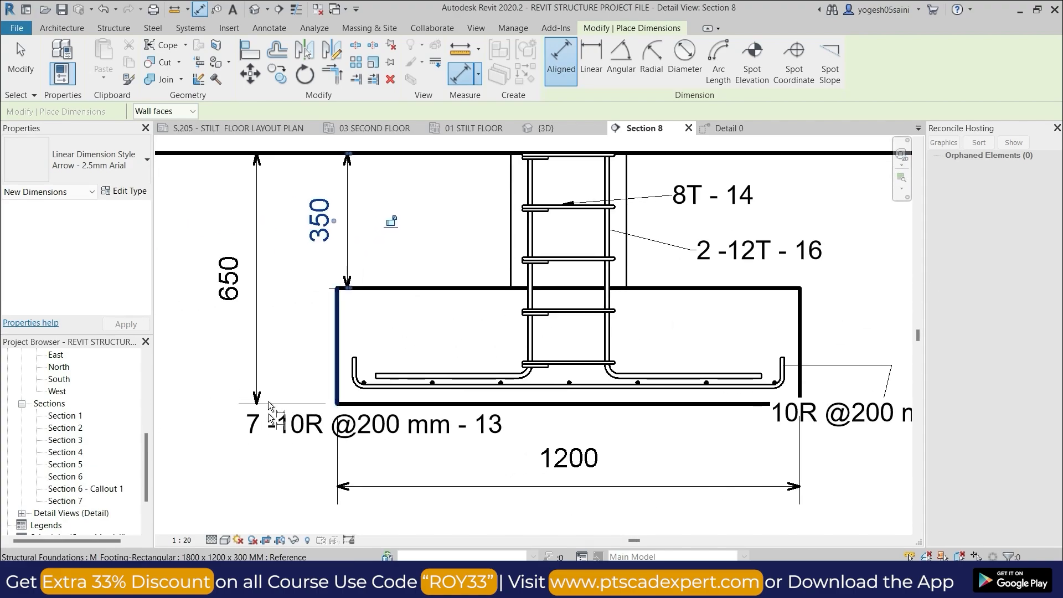
click(348, 403)
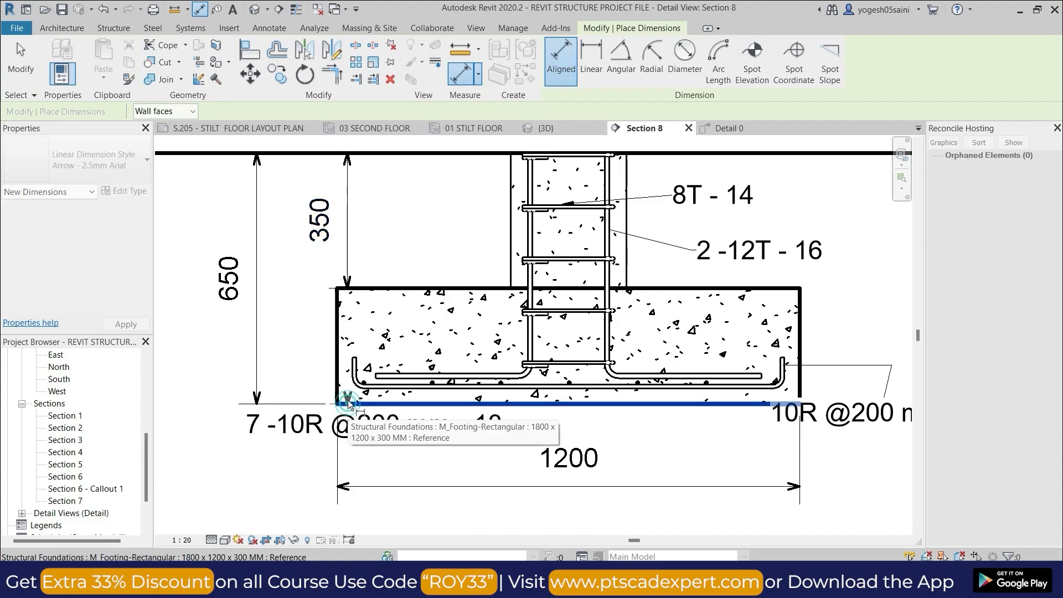
click(362, 289)
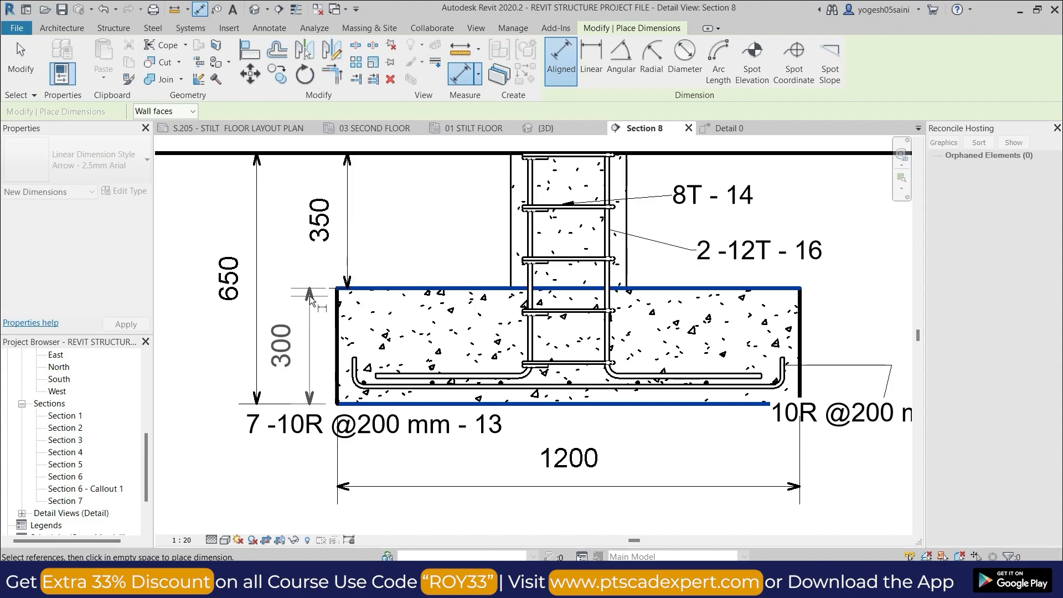
click(310, 296)
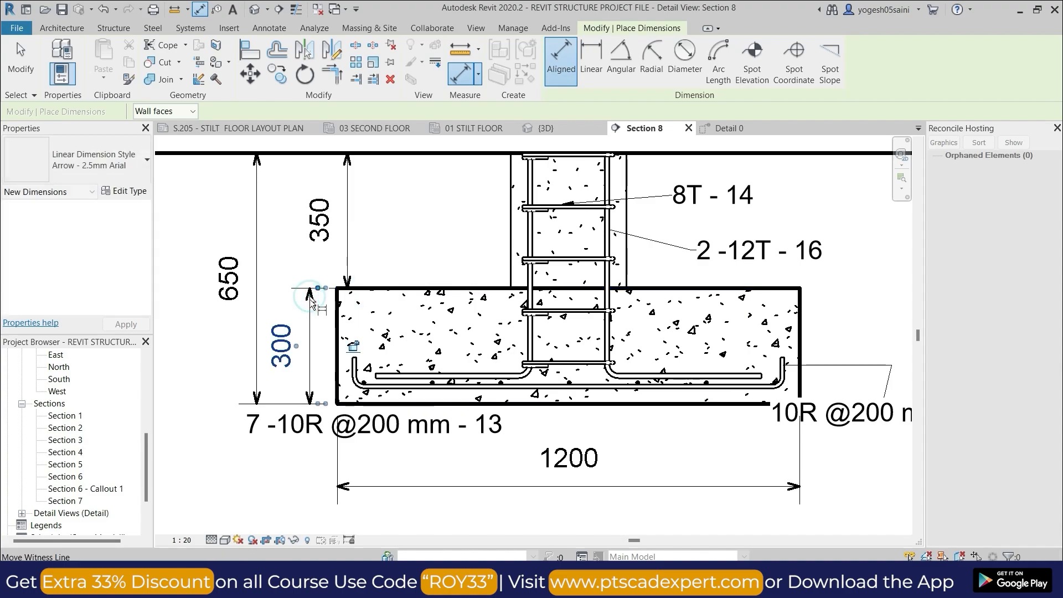
- Review the rebar tags and aligned dimensions around the footing and column in the Section 8 detail view
scroll(429, 249, down, 3)
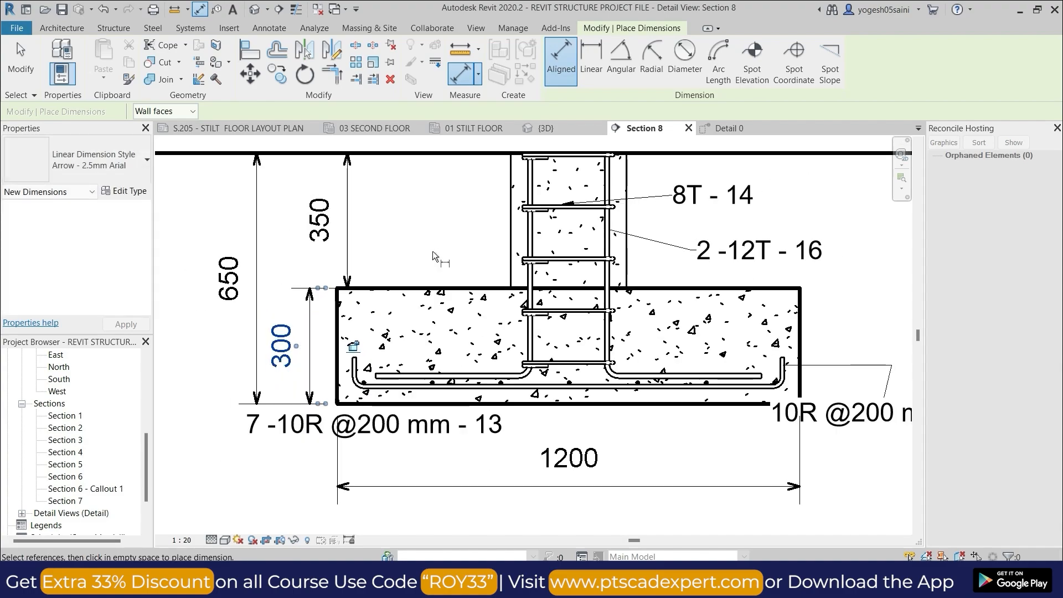
scroll(433, 248, down, 2)
middle_drag(439, 265, 406, 375)
scroll(421, 364, up, 1)
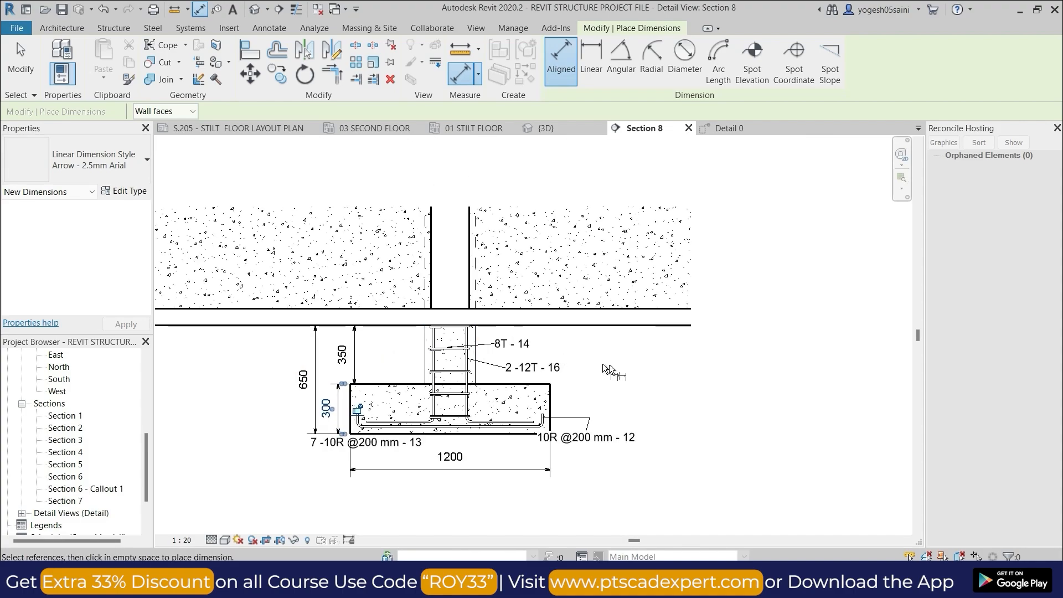
scroll(597, 373, up, 2)
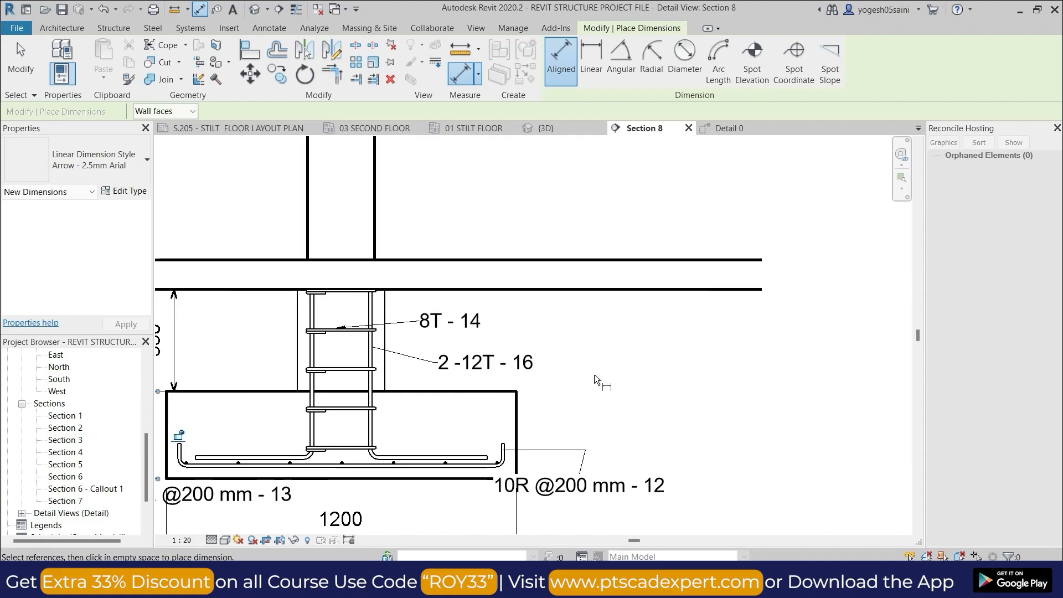
mouse_move(593, 374)
middle_down()
mouse_move(593, 389)
mouse_move(749, 348)
middle_up()
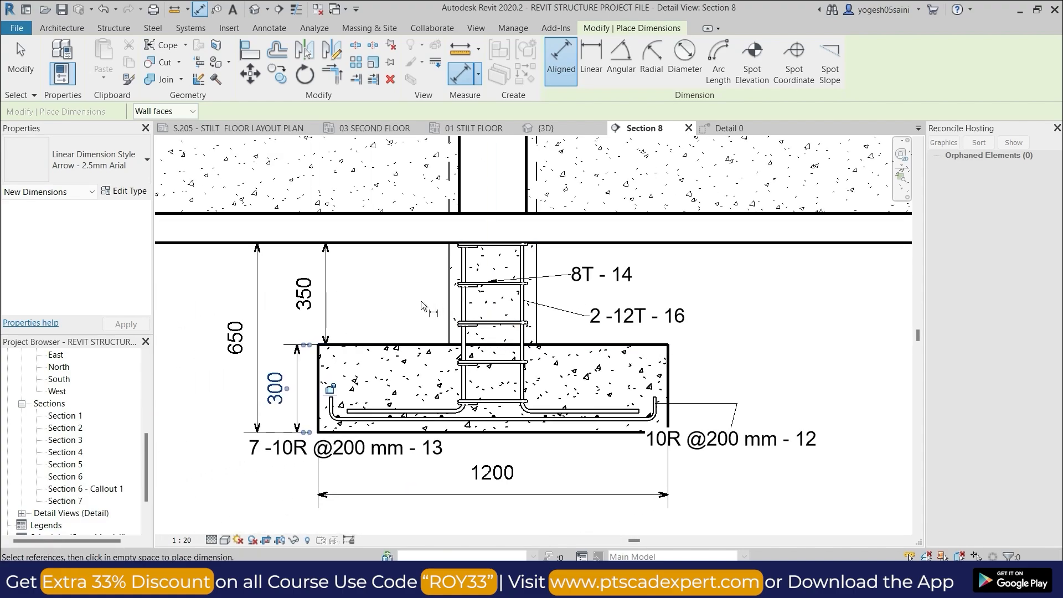
scroll(420, 301, up, 1)
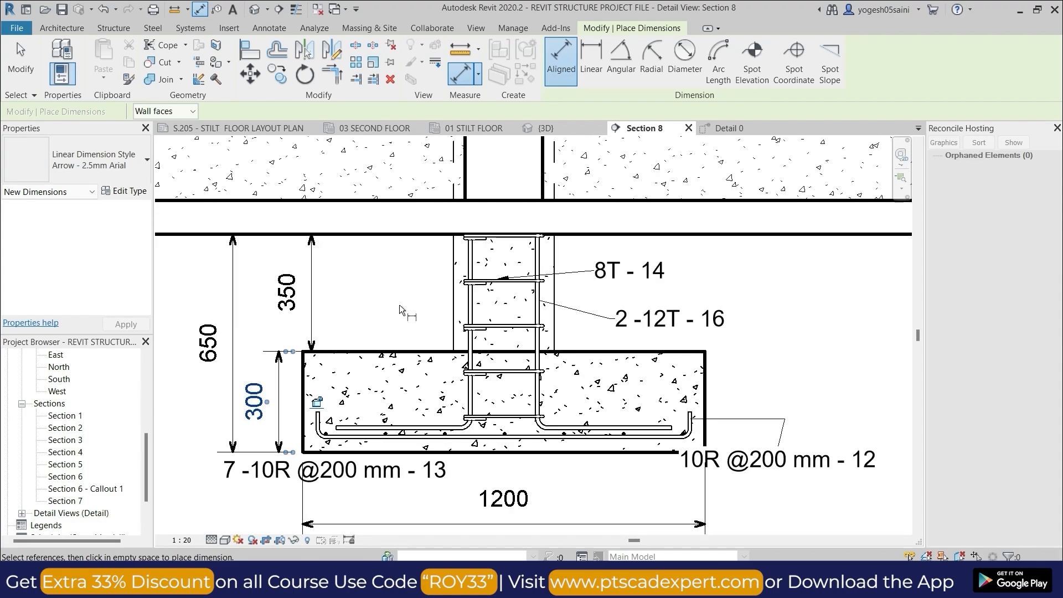
scroll(399, 304, down, 1)
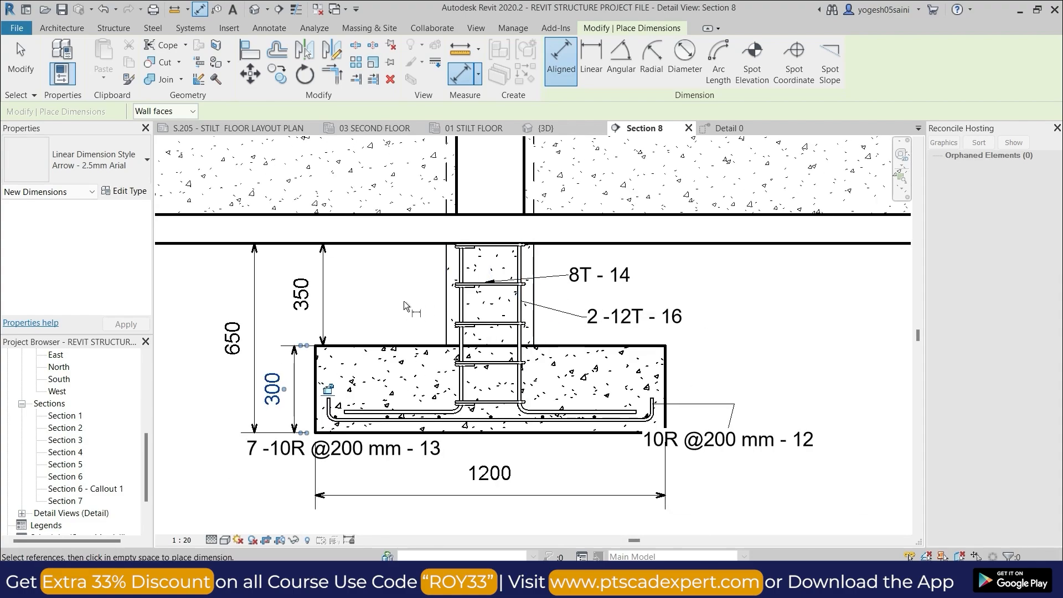
- Set the section view's detail level to Fine and its visual style to Shaded
click(226, 540)
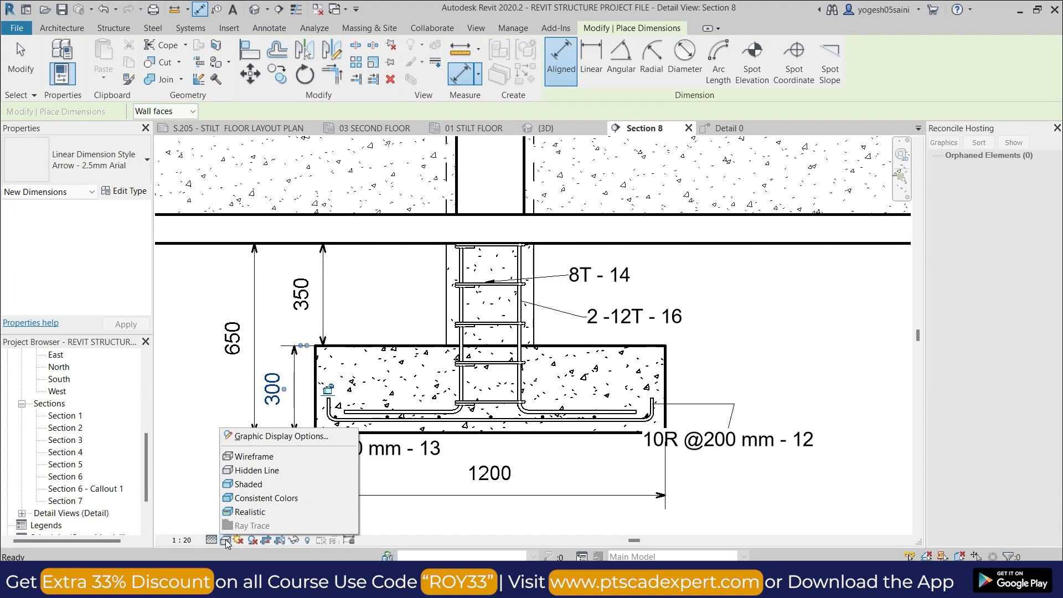
click(212, 540)
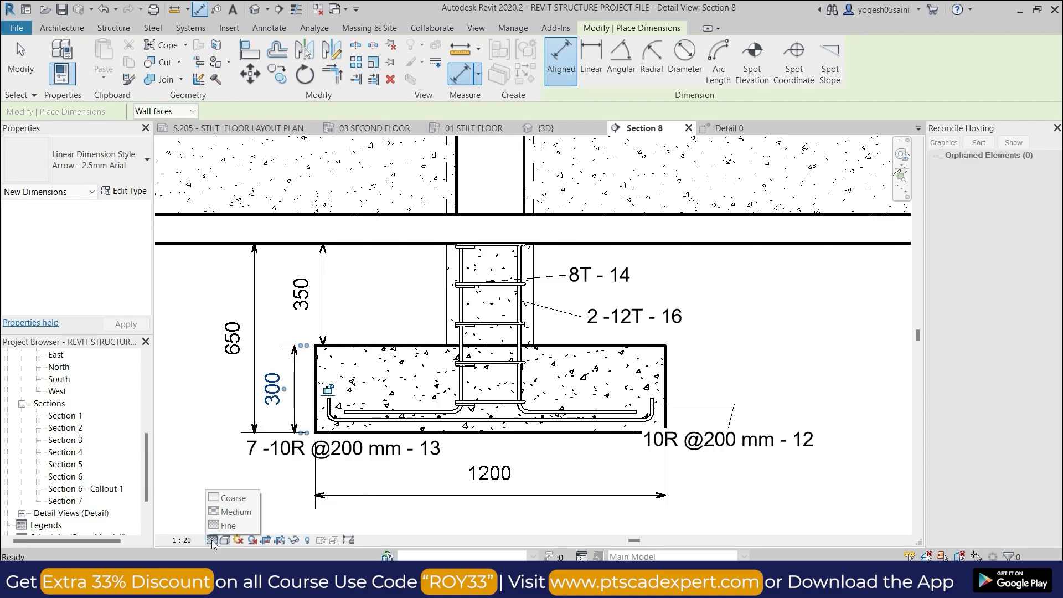
click(224, 529)
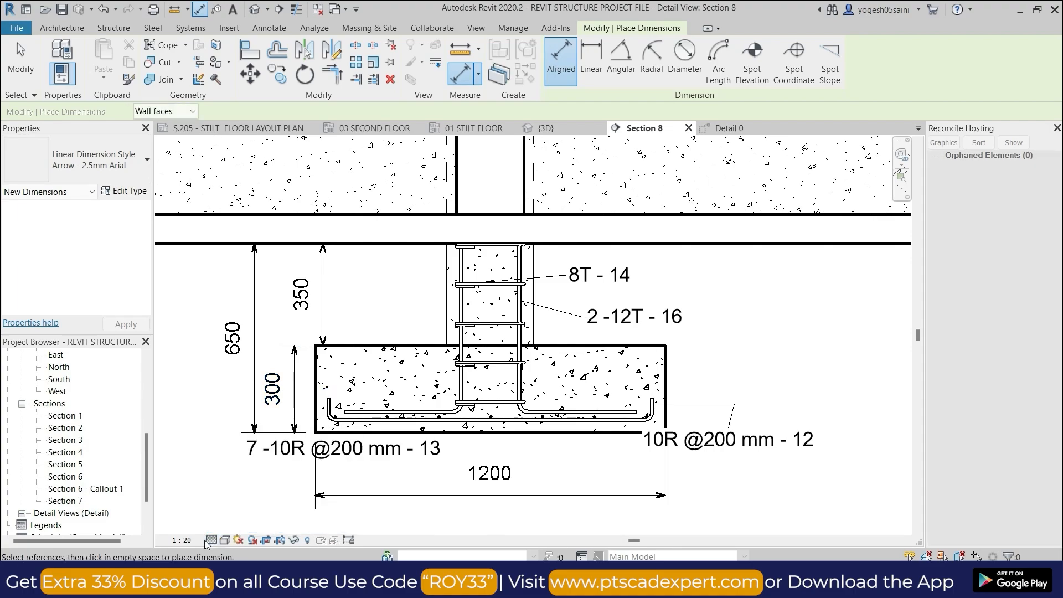
click(225, 541)
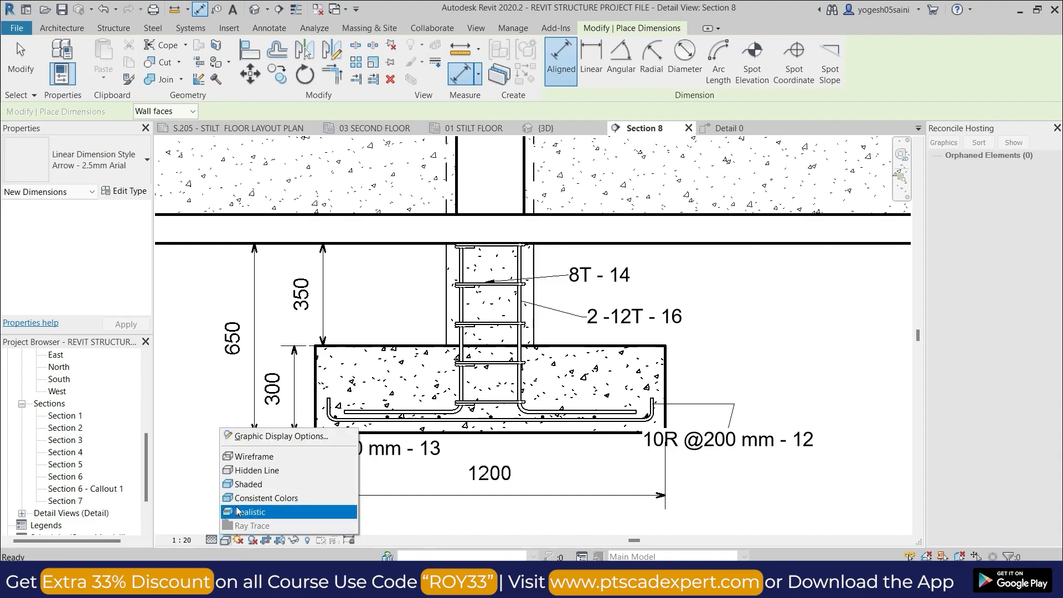
click(246, 485)
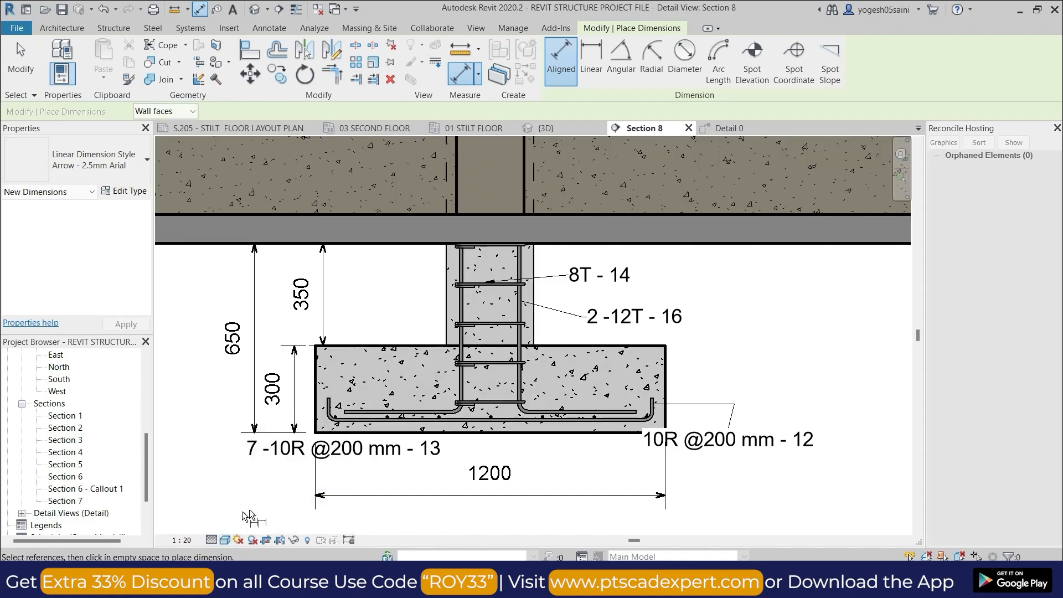
scroll(722, 323, down, 1)
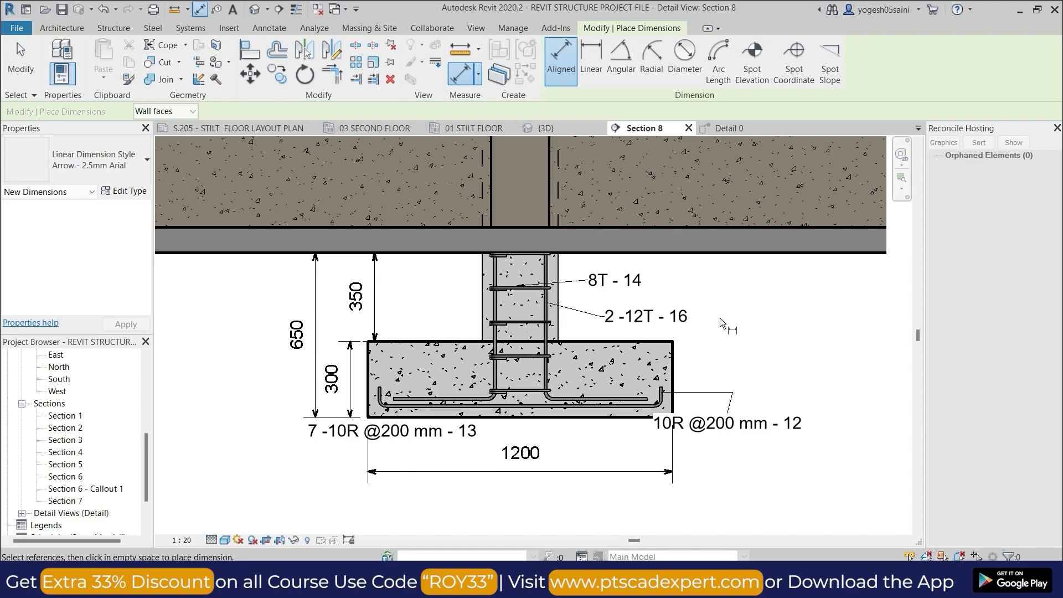
- Try the Realistic visual style on the section view and switch back to the shaded display with concrete patterns
click(225, 540)
click(245, 513)
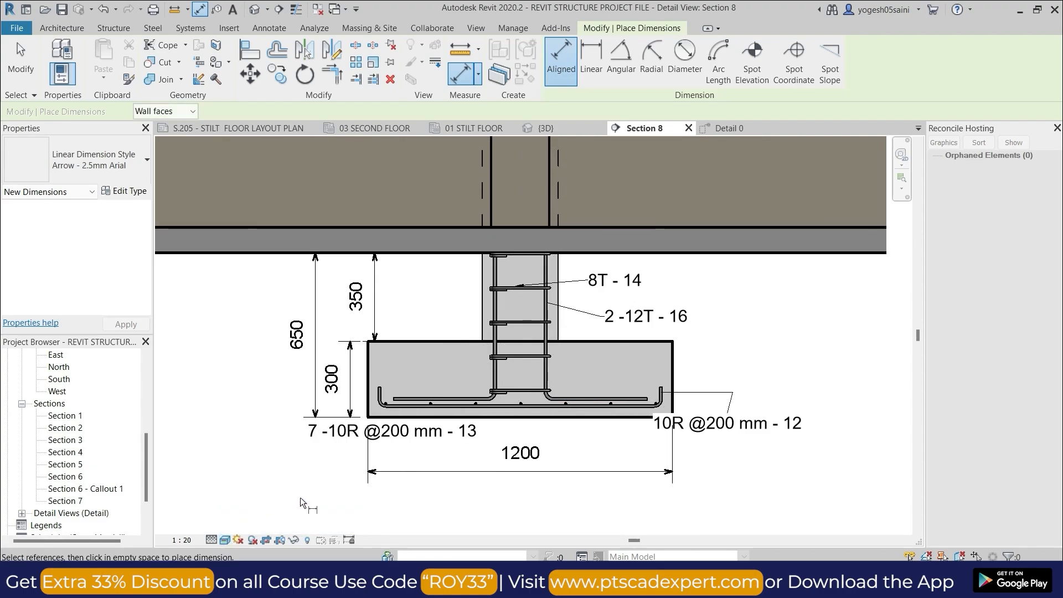
click(226, 540)
click(251, 491)
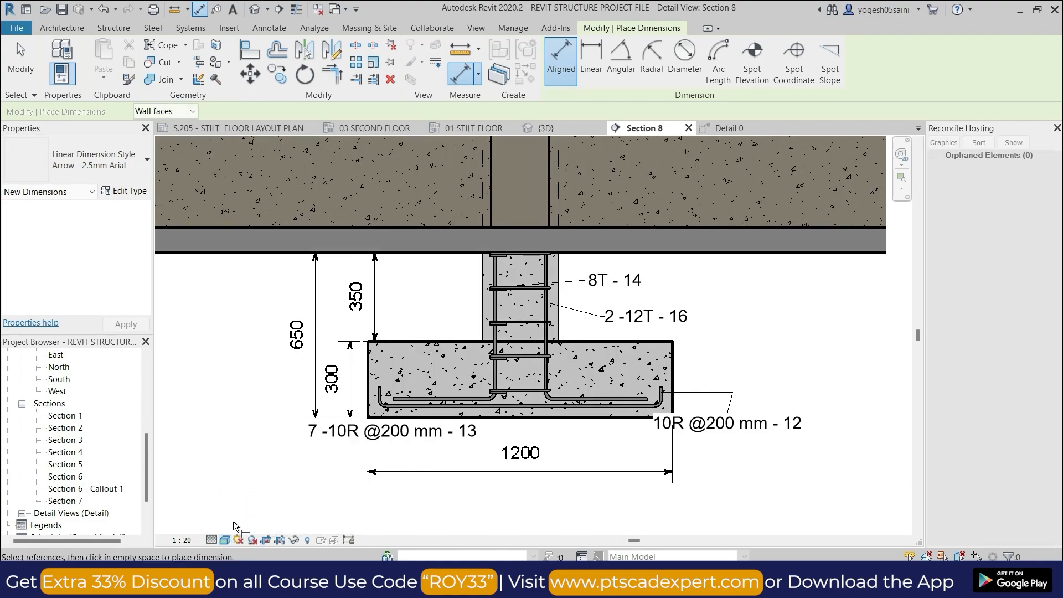
- Examine the footing and column reinforcement in the section and in the 3D view, and return to Section 8
scroll(478, 410, up, 2)
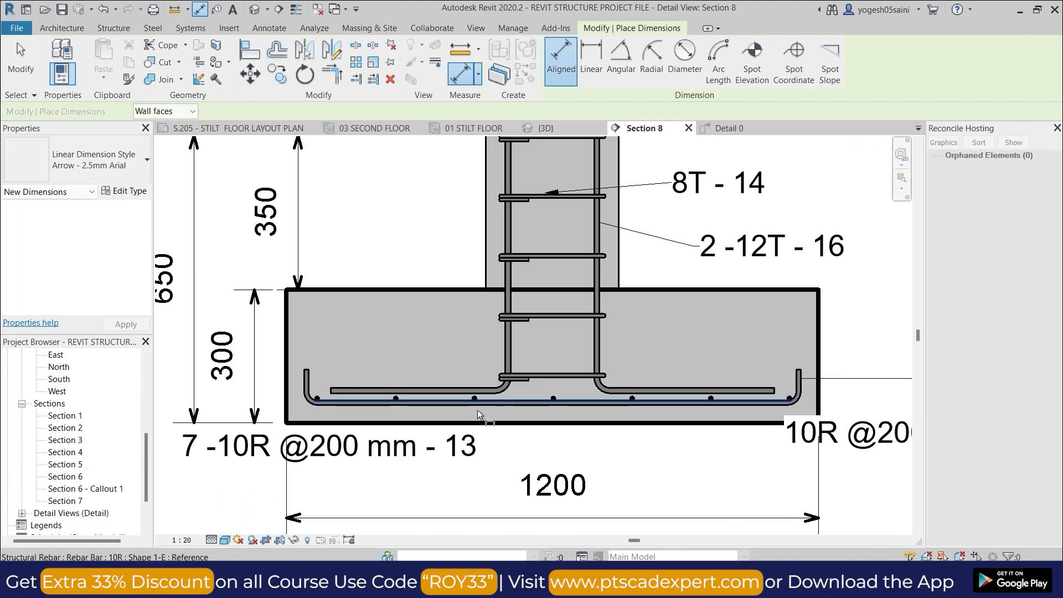
scroll(570, 387, down, 3)
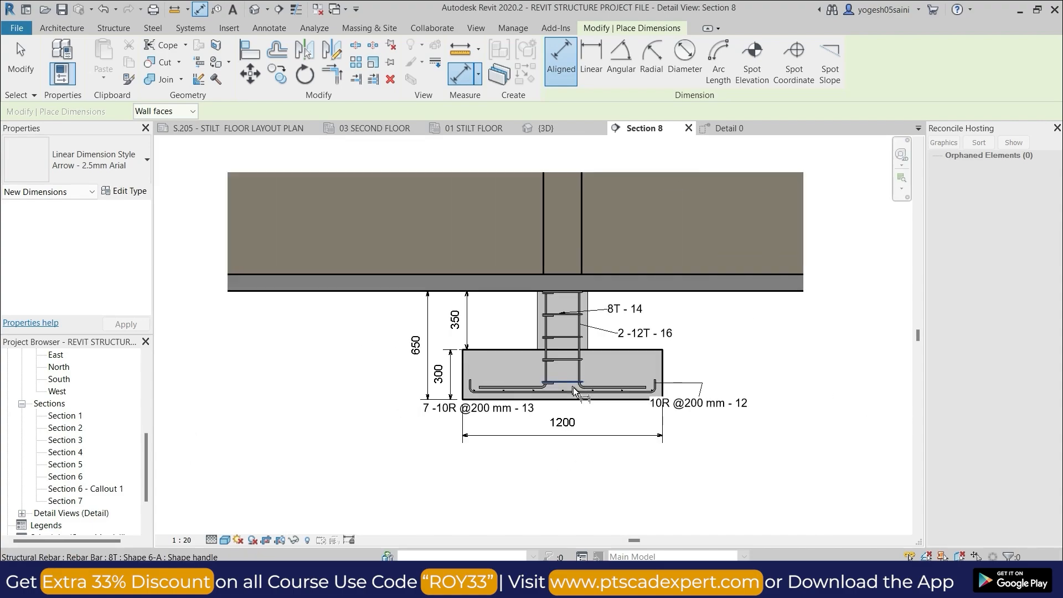
scroll(712, 337, up, 2)
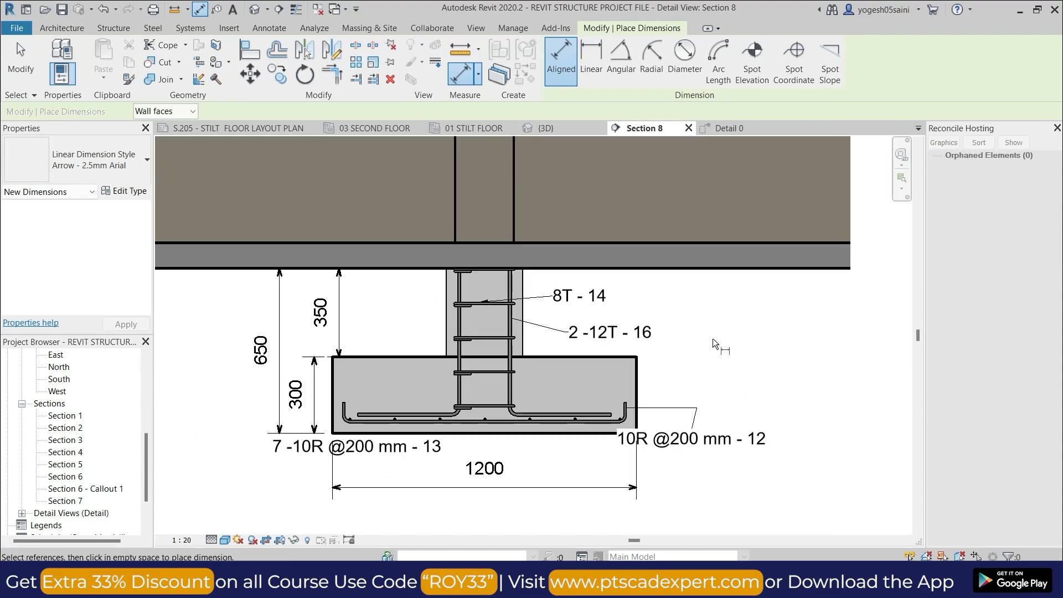
middle_drag(709, 360, 740, 352)
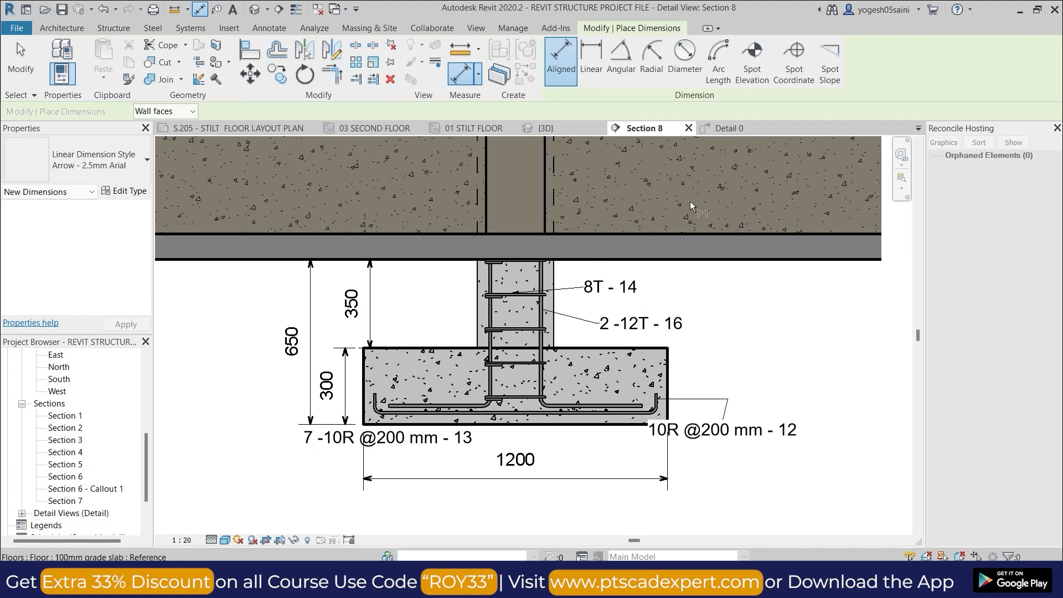
click(559, 133)
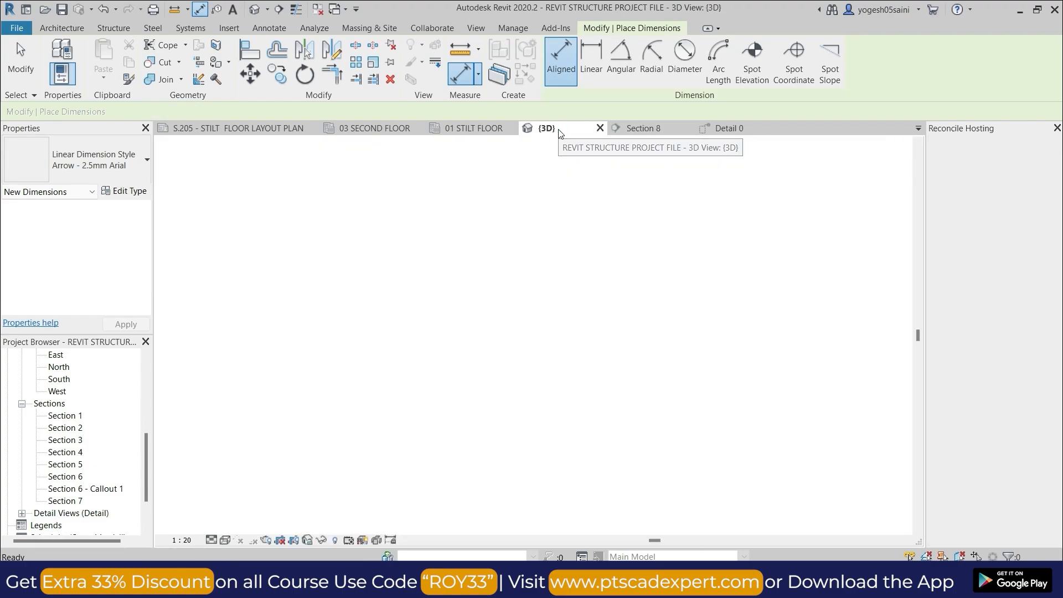
middle_drag(647, 417, 498, 408)
scroll(556, 373, up, 3)
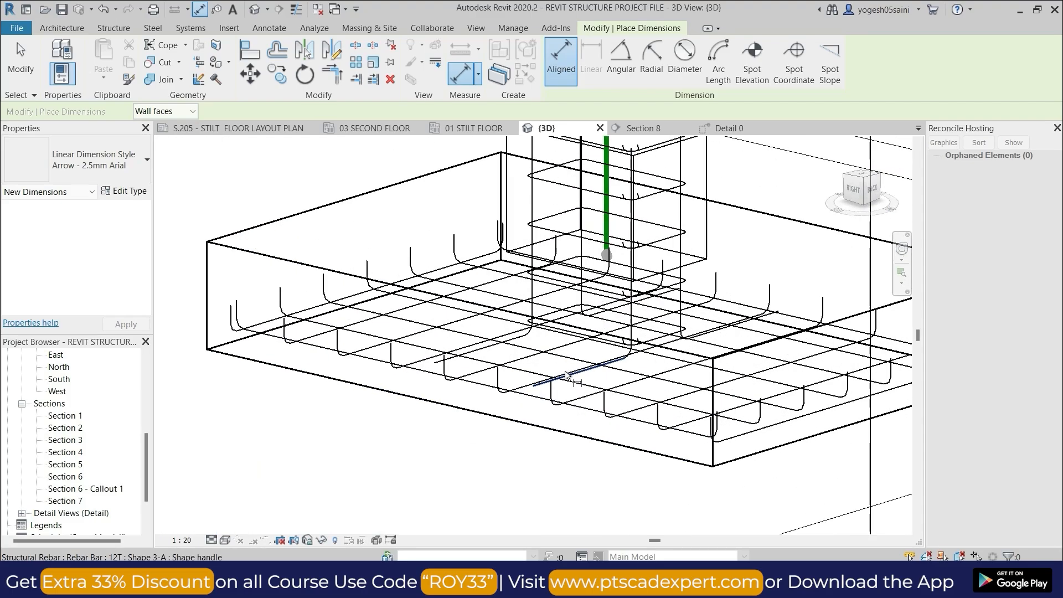
scroll(584, 390, up, 5)
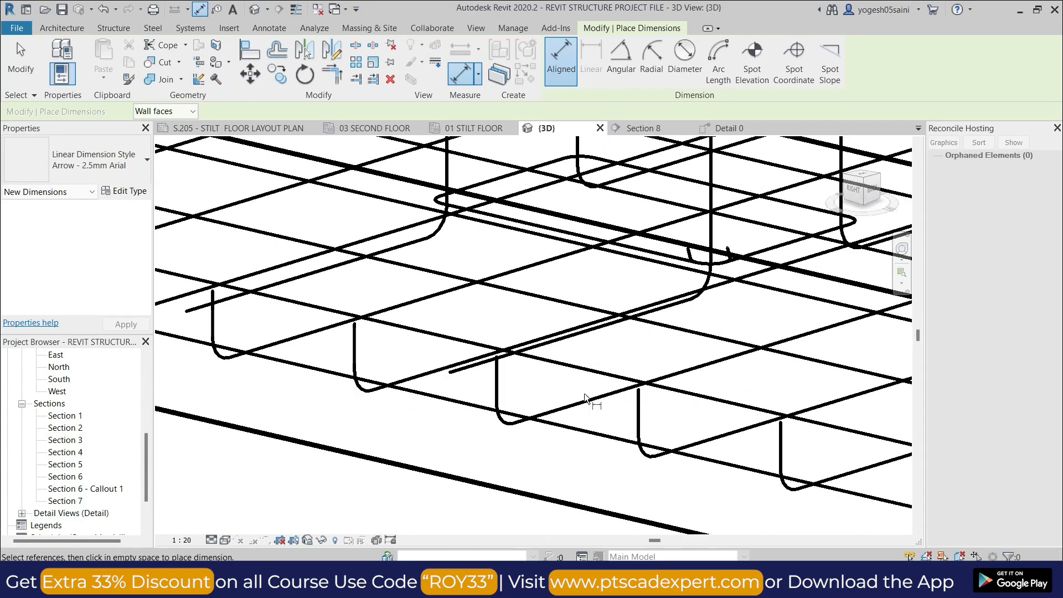
scroll(587, 392, down, 3)
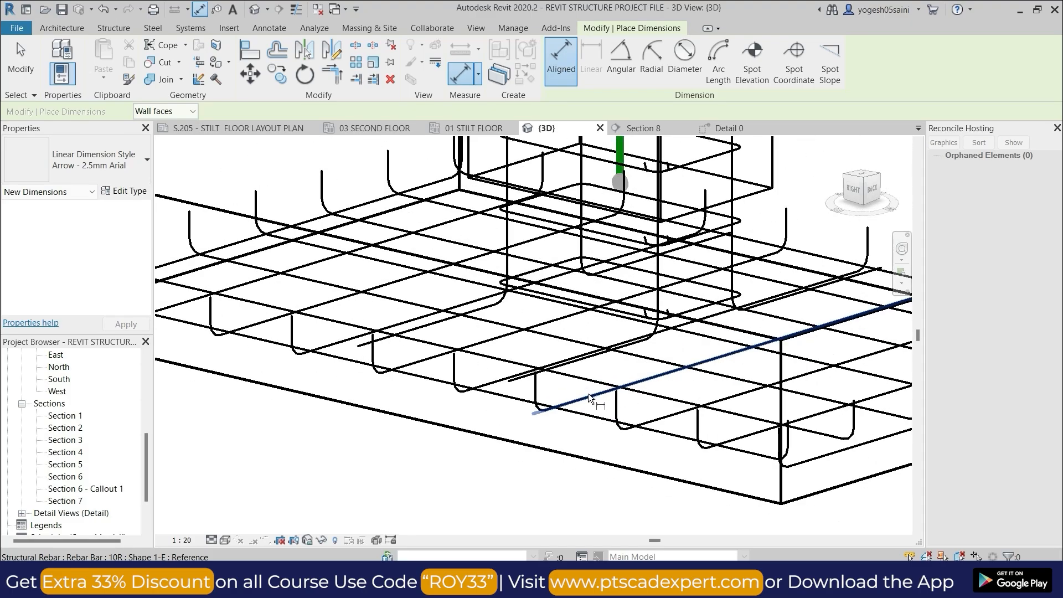
scroll(589, 394, up, 2)
scroll(589, 393, down, 3)
scroll(603, 389, up, 3)
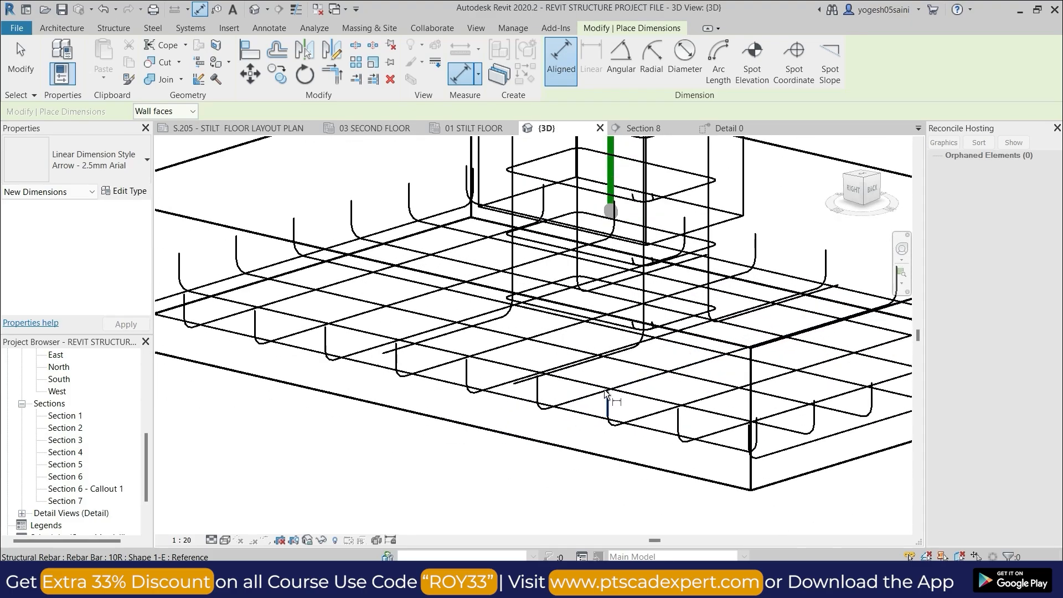
scroll(603, 390, down, 4)
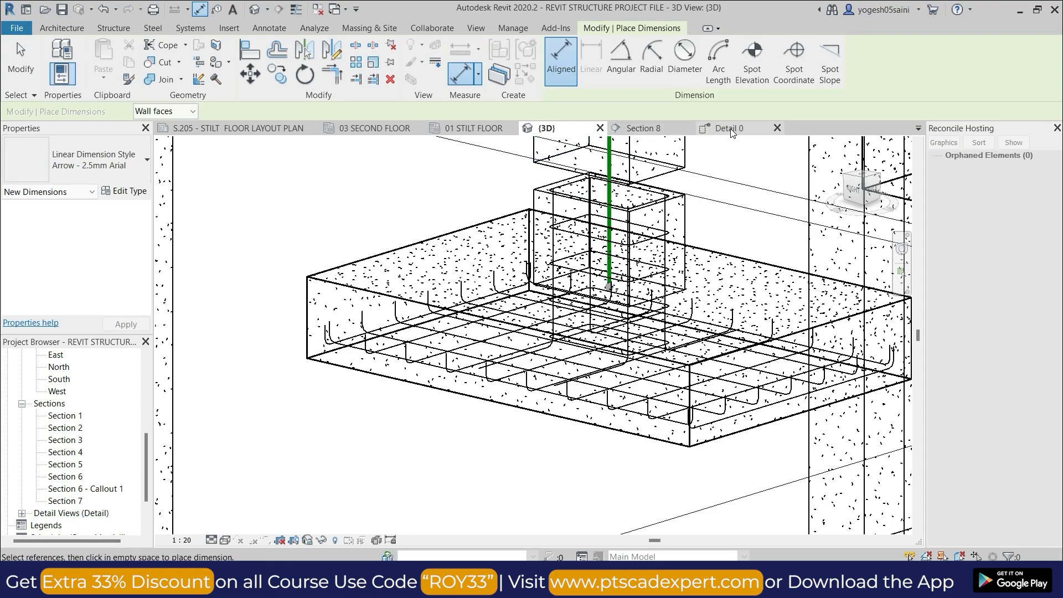
click(644, 128)
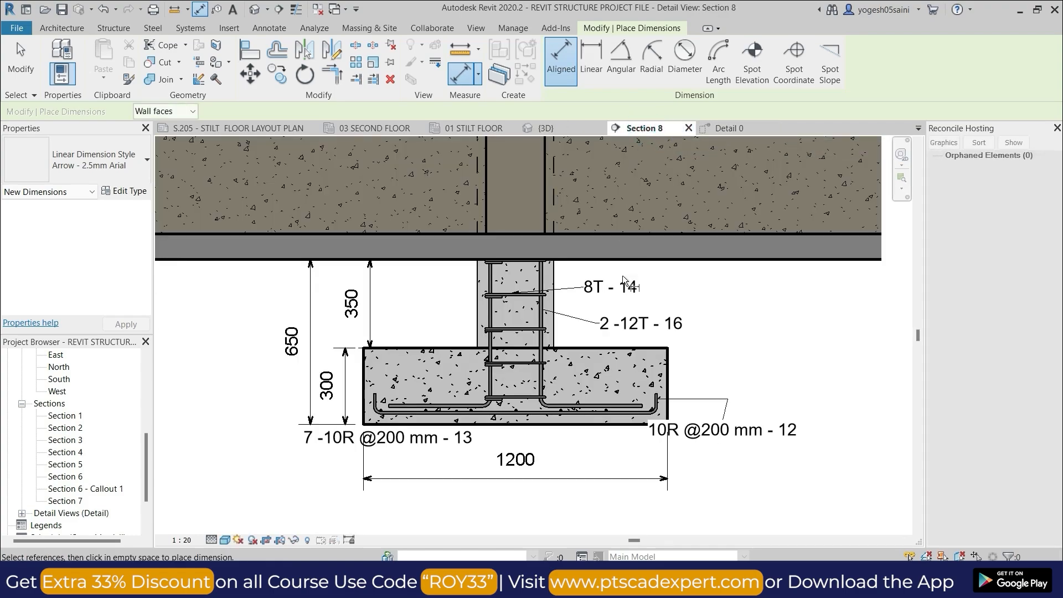